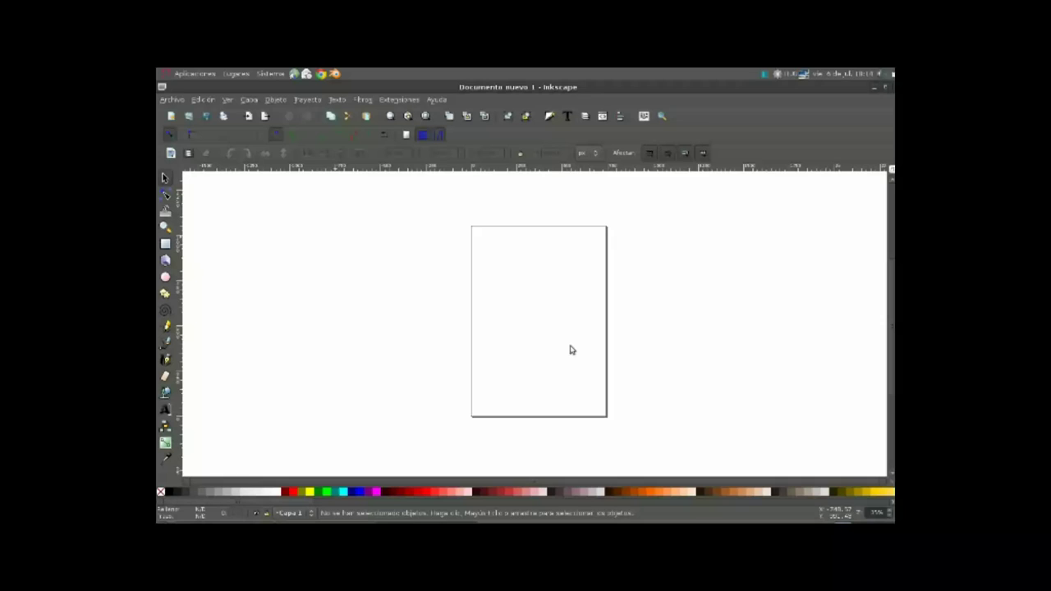
Step: Launch gnome-terminal from the Alt+F2 run prompt
key("ctrl")
key("alt+F2")
type("gnome-terminal")
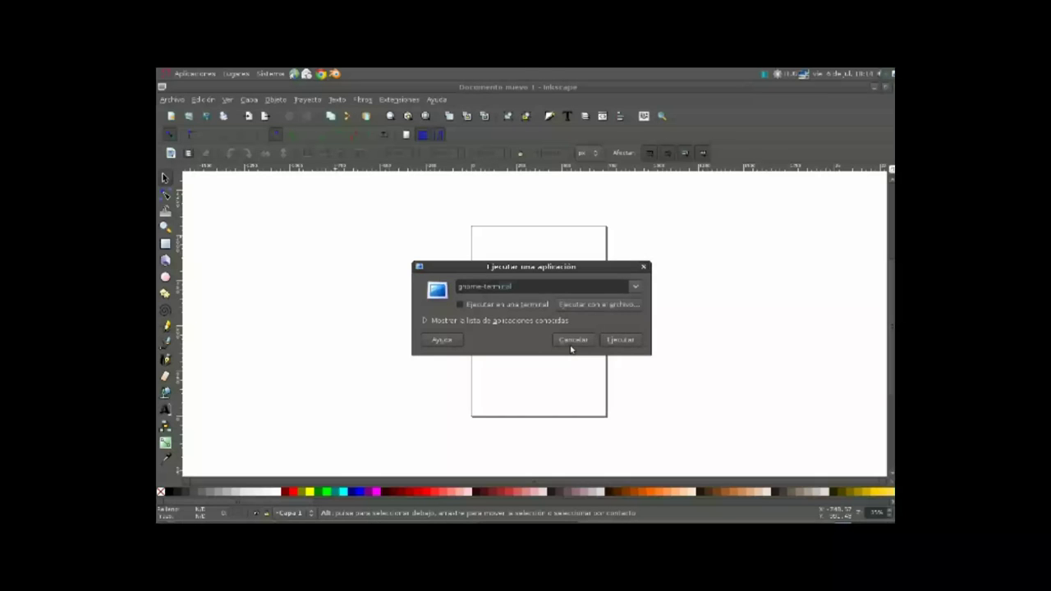
key("Return")
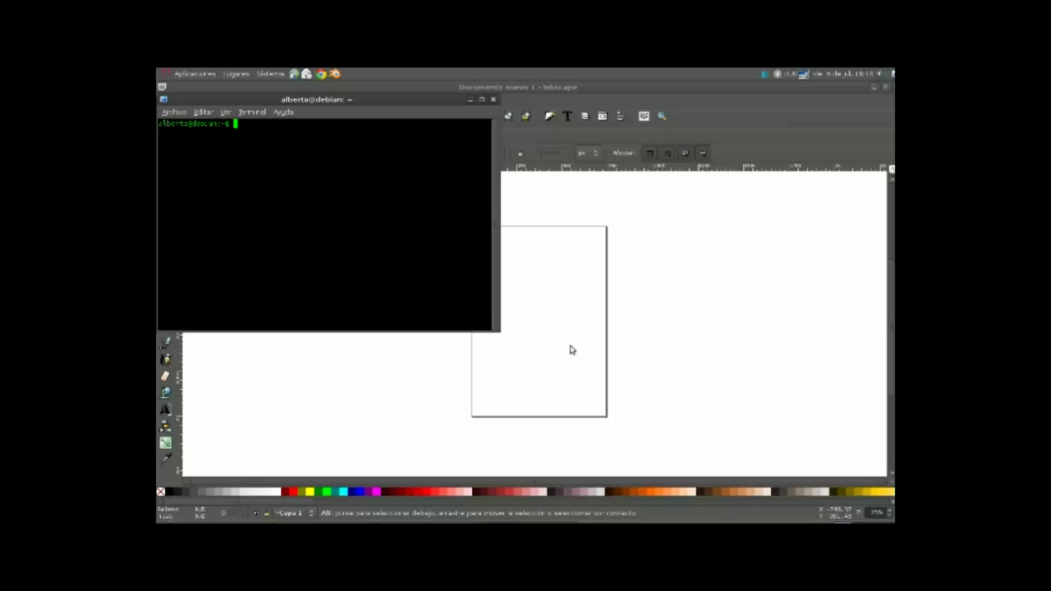
Step: Start the key-mon keystroke display, minimize the terminal and return to the Inkscape canvas
type("key mon")
key("Return")
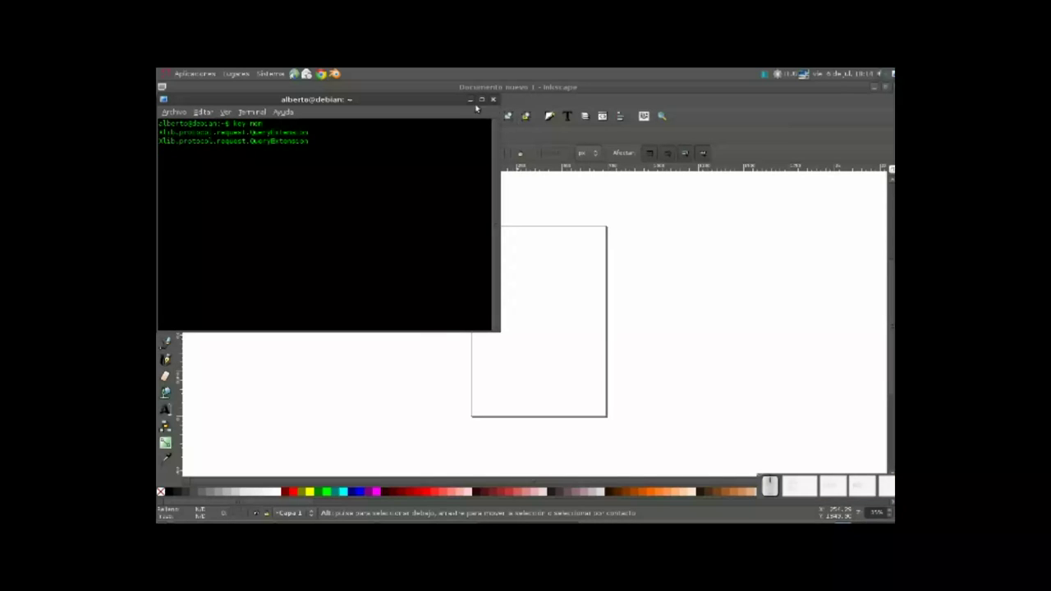
left_click(470, 100)
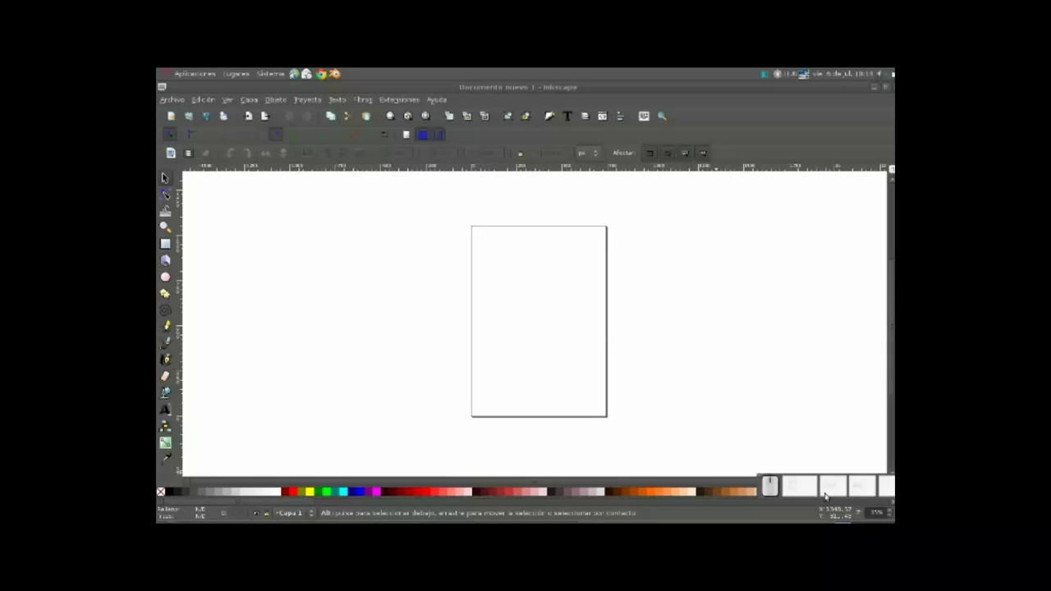
left_click(580, 363)
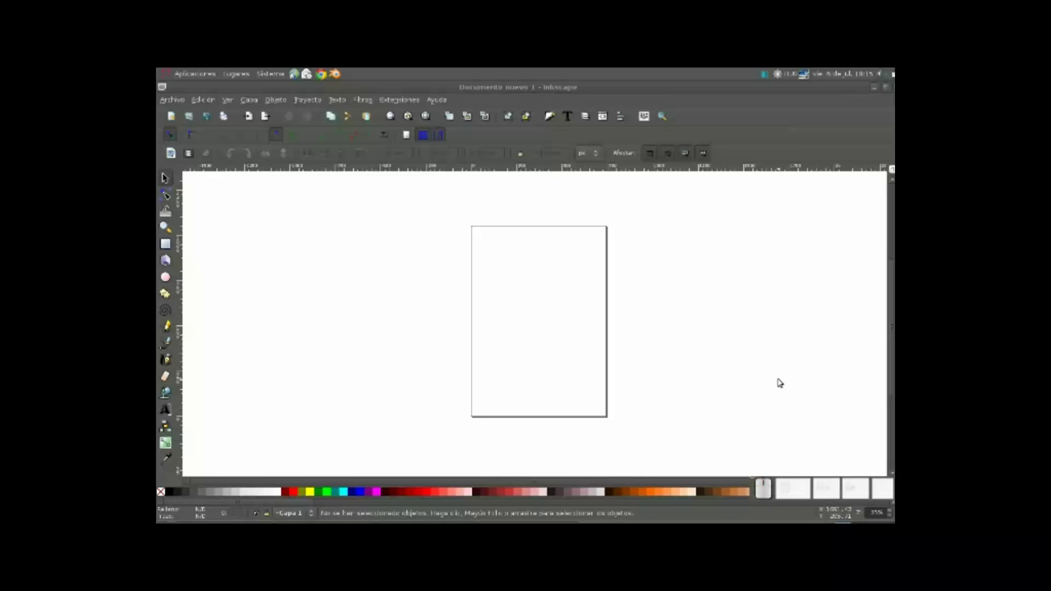
Step: Open Inkscape's import file chooser with Ctrl+I
key("ctrl+i")
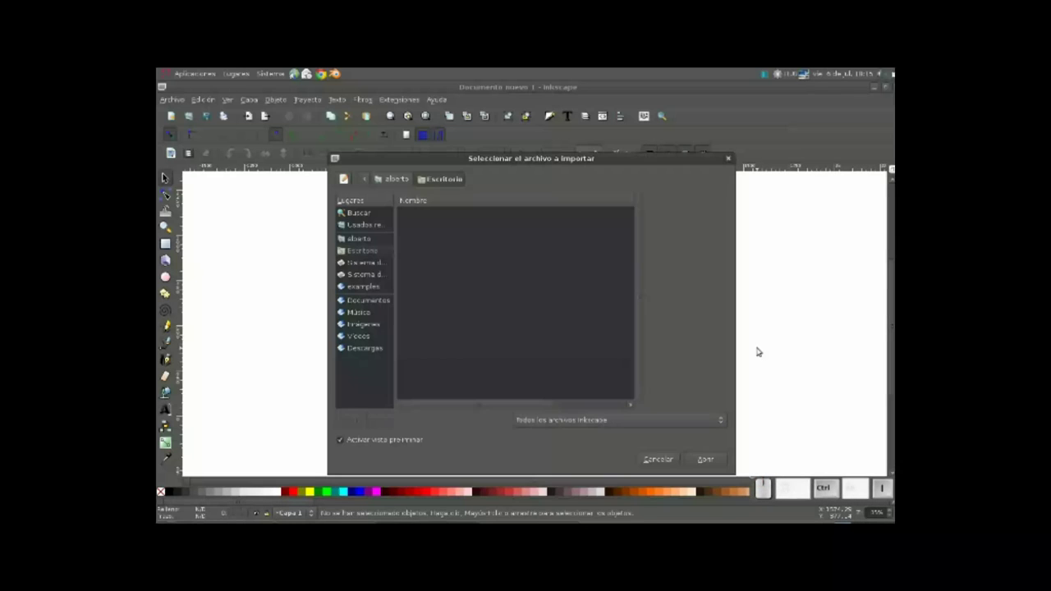
Step: Import angrybird.jpg from the Imágenes folder and drag it onto the page
left_click(358, 325)
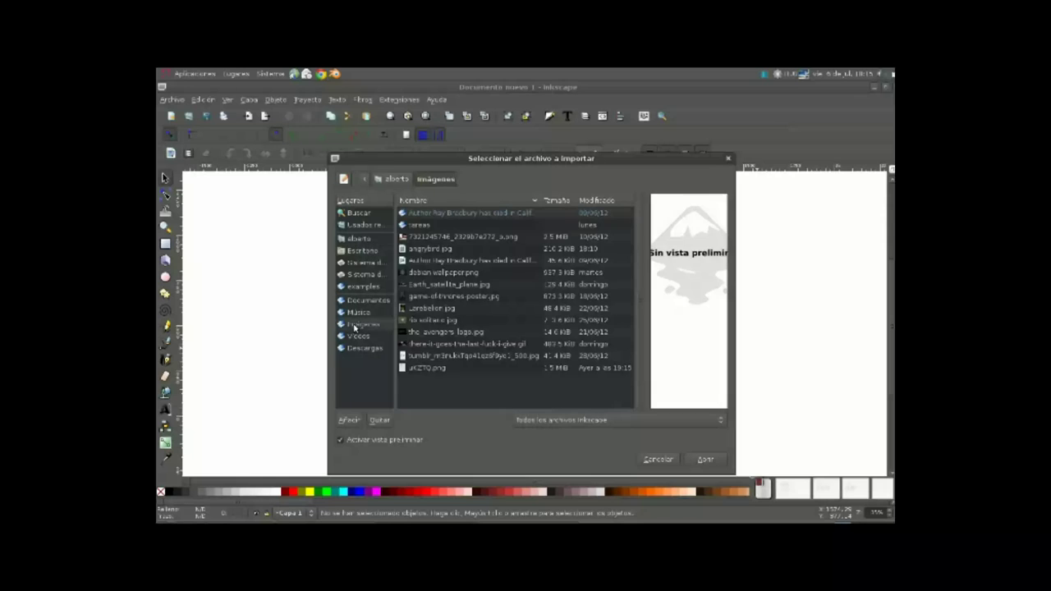
double_click(429, 248)
left_click_drag(429, 248, 553, 337)
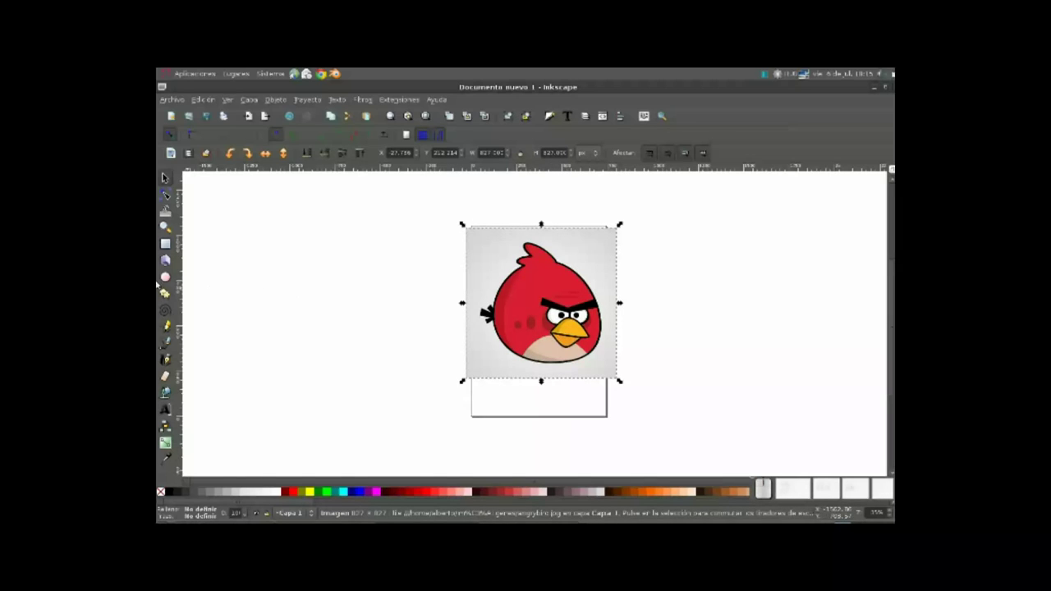
left_click(165, 277)
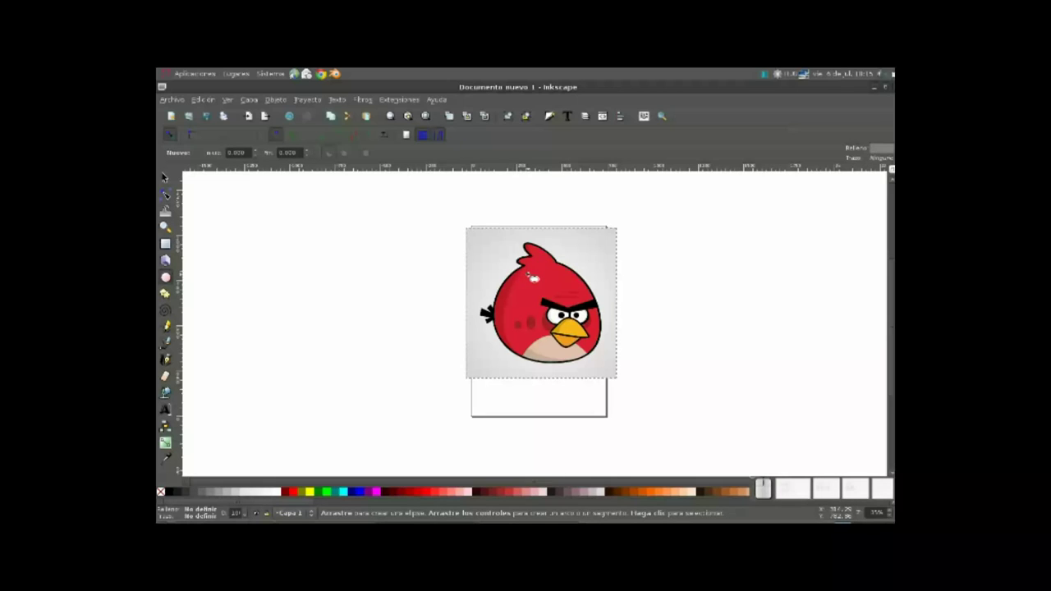
Step: Draw a grey circle over the bird's body, convert it to a path, and reposition it
left_click_drag(499, 252, 608, 367)
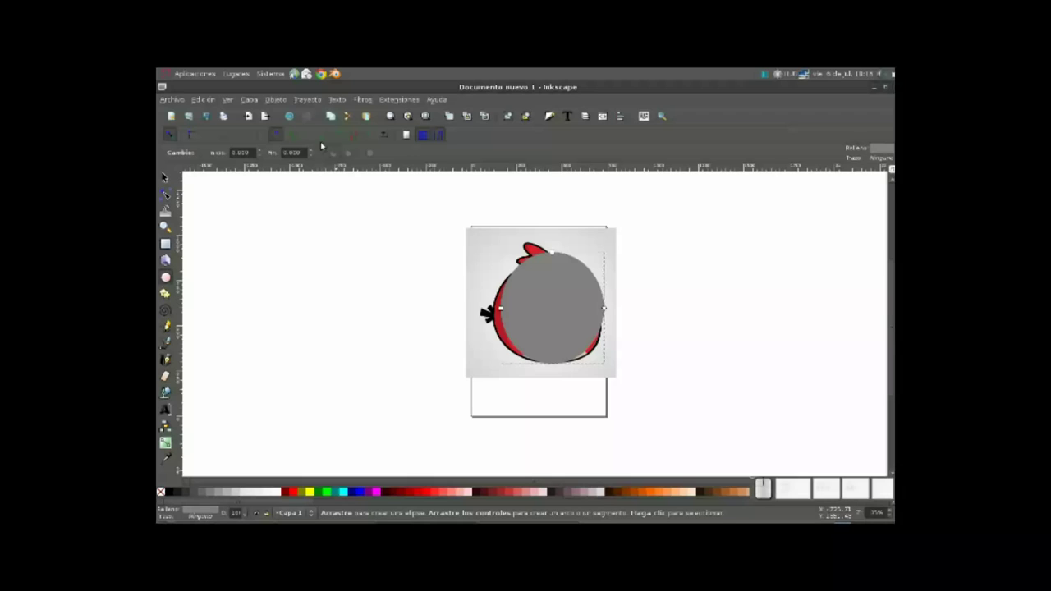
left_click(308, 100)
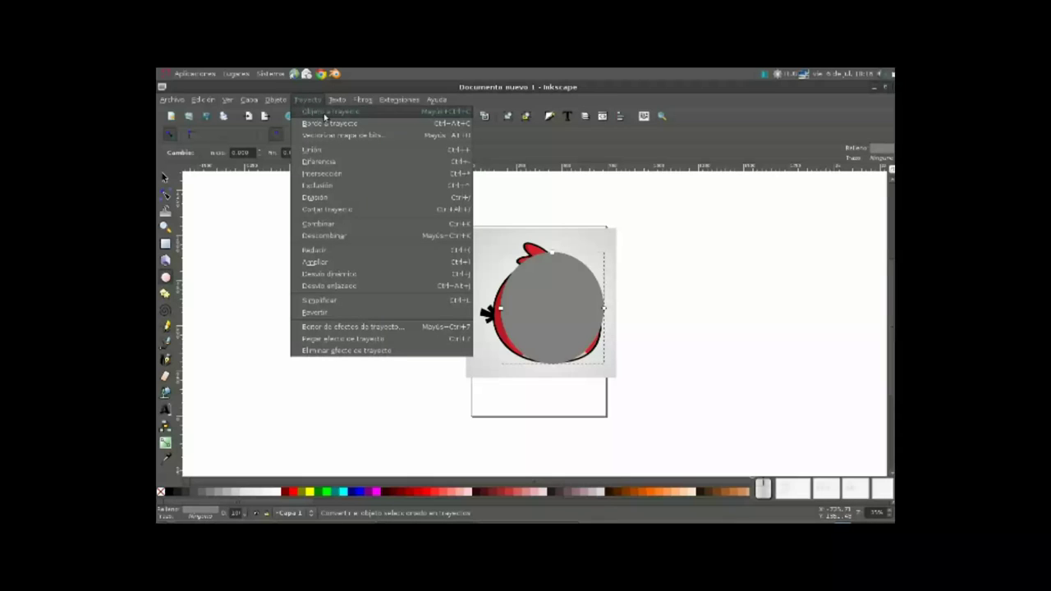
left_click(336, 113)
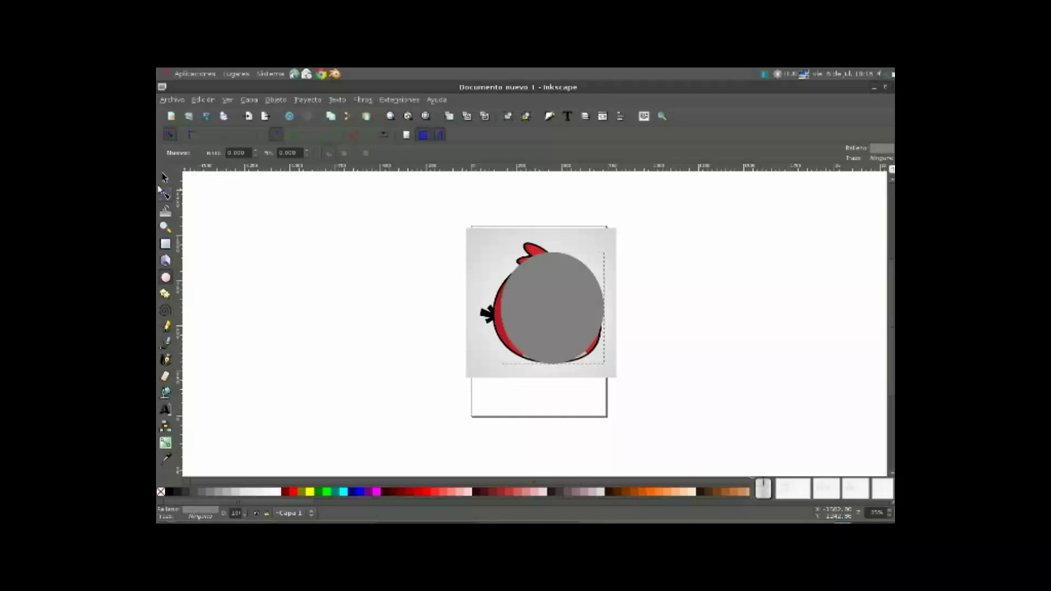
left_click(165, 177)
left_click_drag(563, 313, 580, 323)
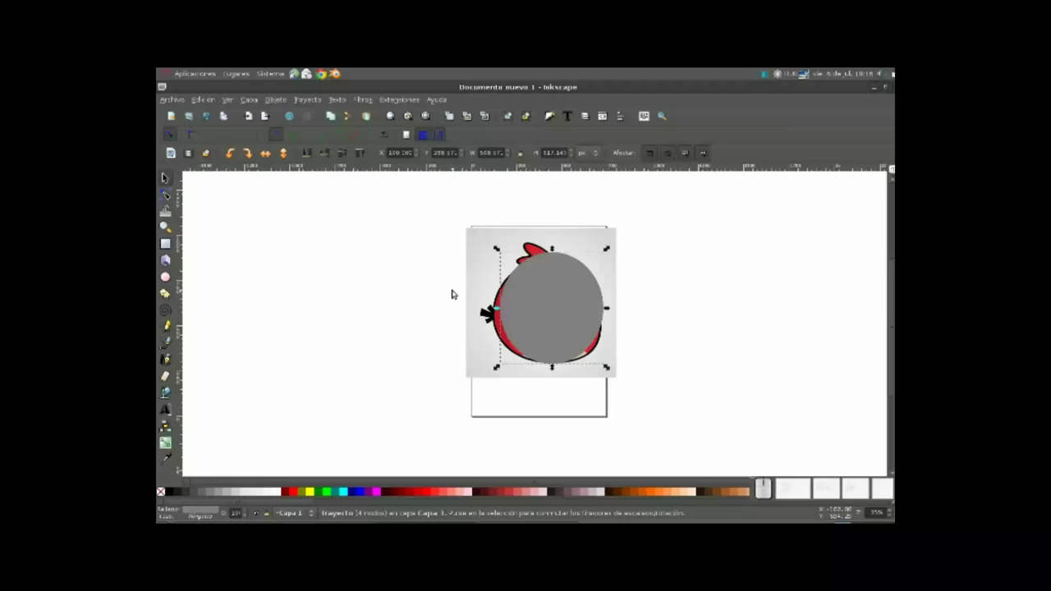
Step: Drag the path's left, right and top nodes to the bird's body edges
left_click(165, 196)
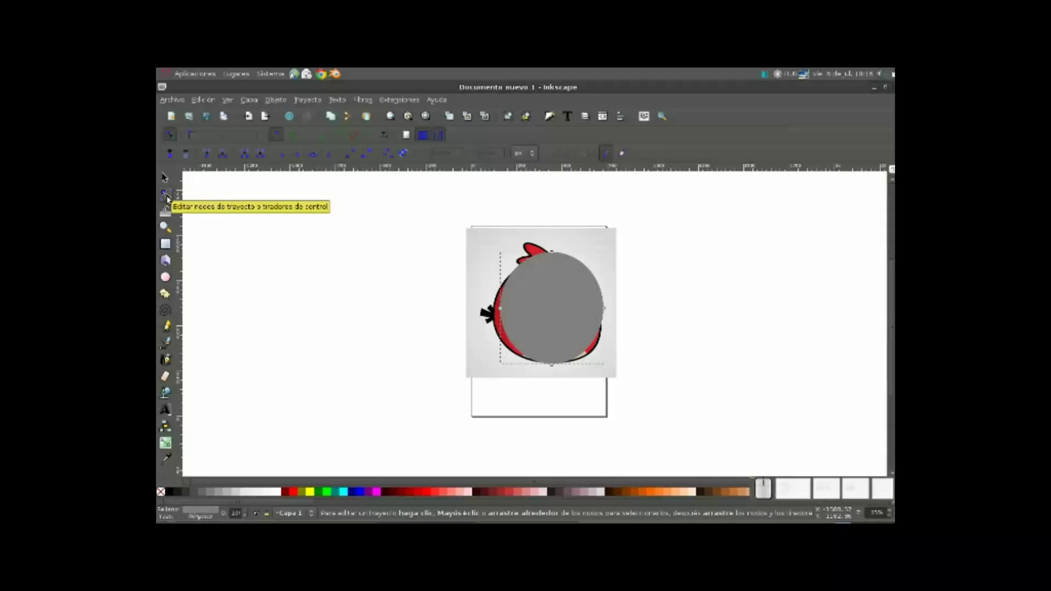
mouse_move(505, 311)
left_mouse_down()
mouse_move(501, 322)
mouse_move(492, 313)
left_mouse_up()
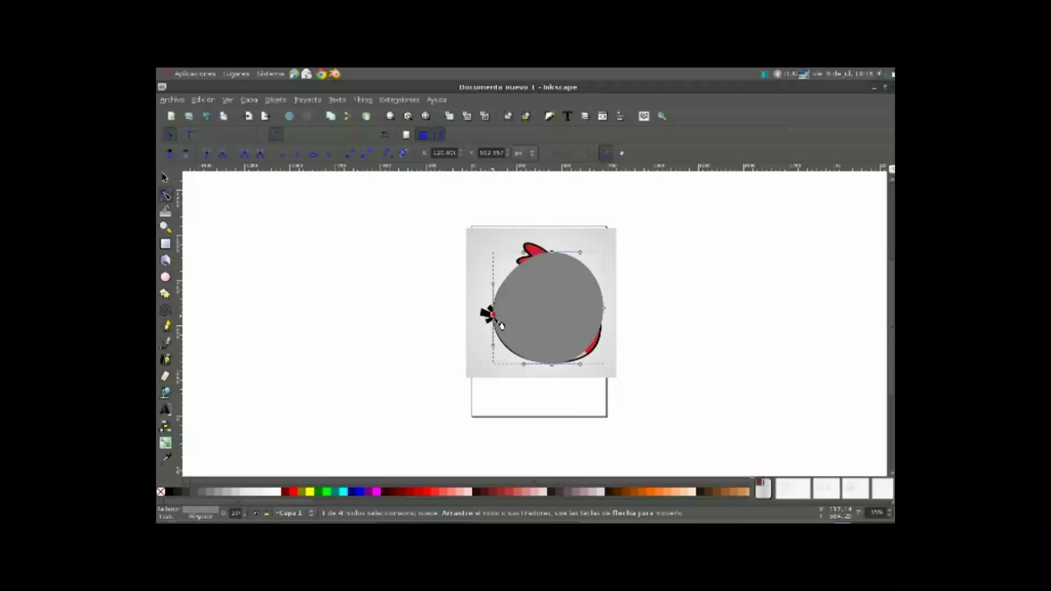
mouse_move(612, 318)
left_mouse_down()
mouse_move(608, 338)
mouse_move(605, 320)
left_mouse_up()
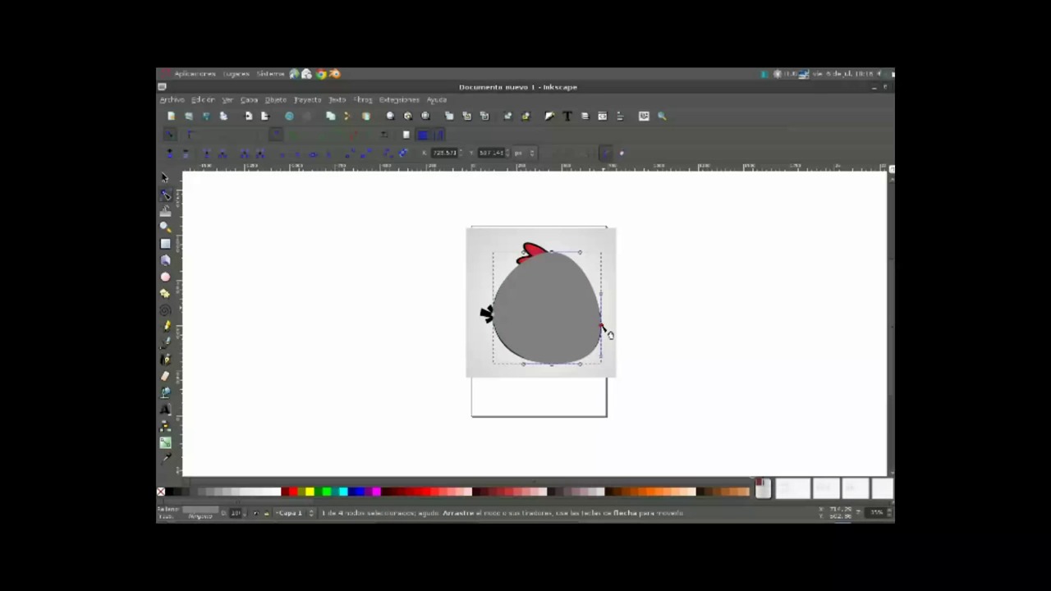
left_click_drag(553, 261, 555, 267)
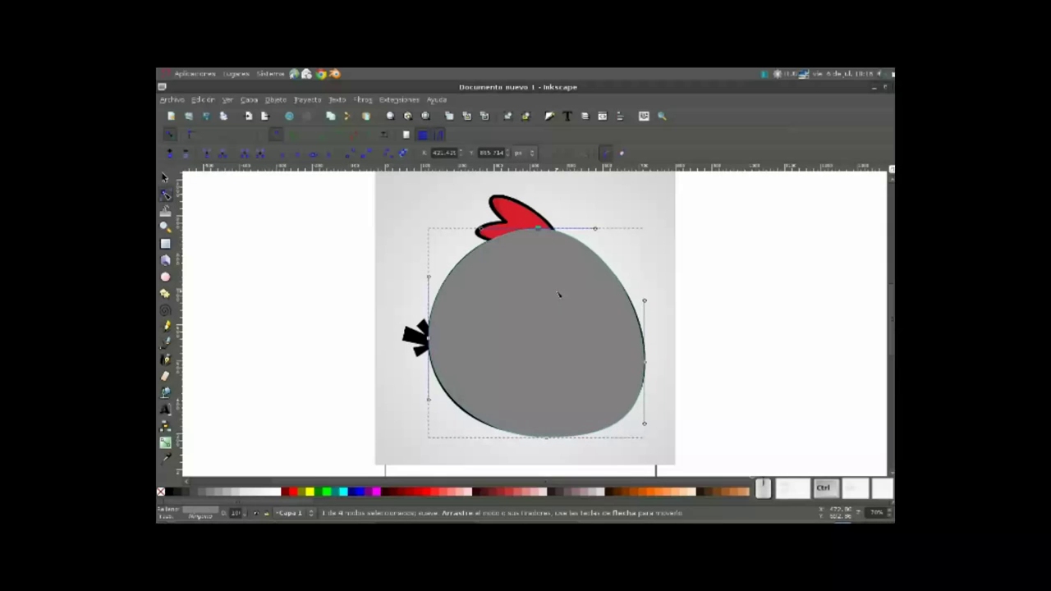
Step: Try adjusting the top node's curve handles, undoing the unwanted changes
left_click(547, 236)
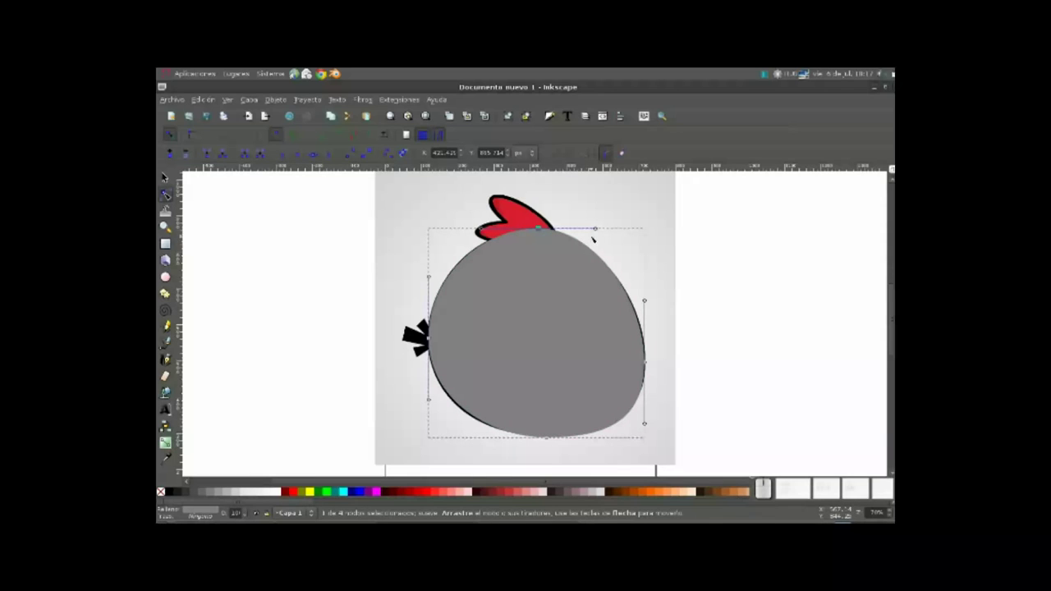
left_click_drag(597, 231, 597, 271)
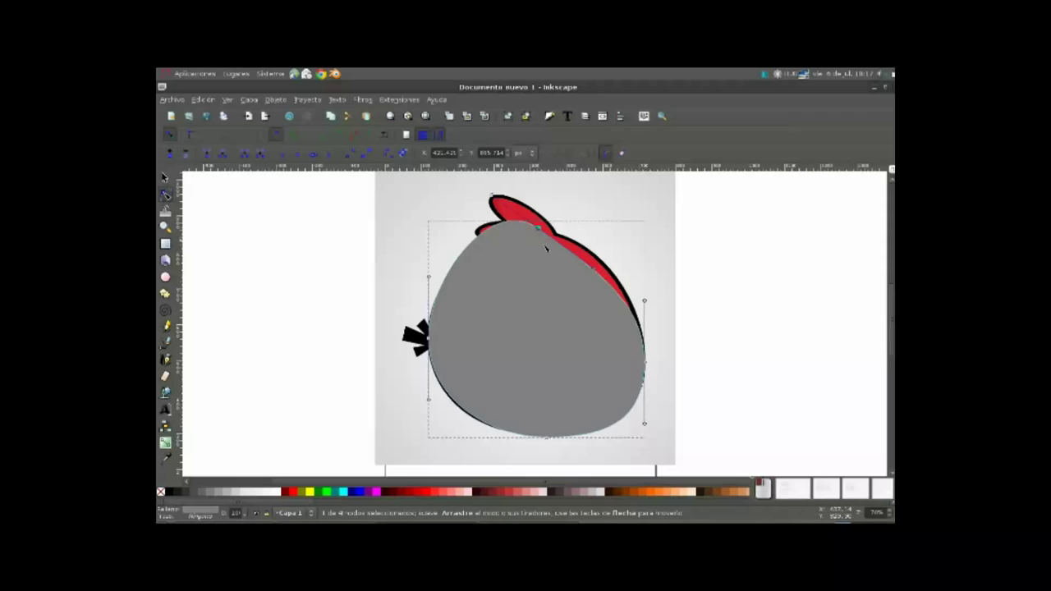
key("ctrl+z")
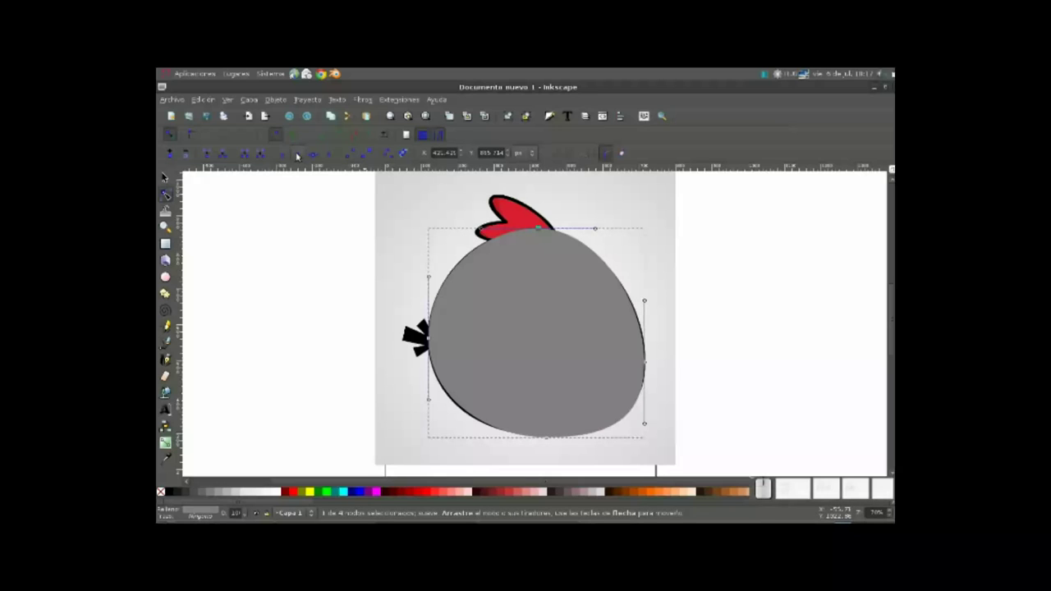
left_click(542, 232)
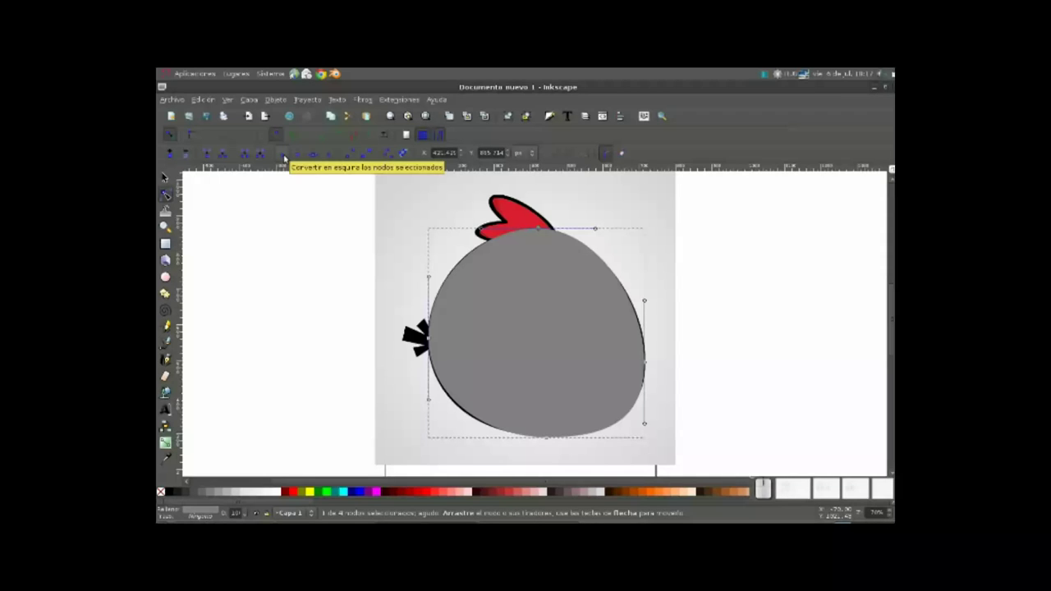
left_click_drag(595, 230, 597, 235)
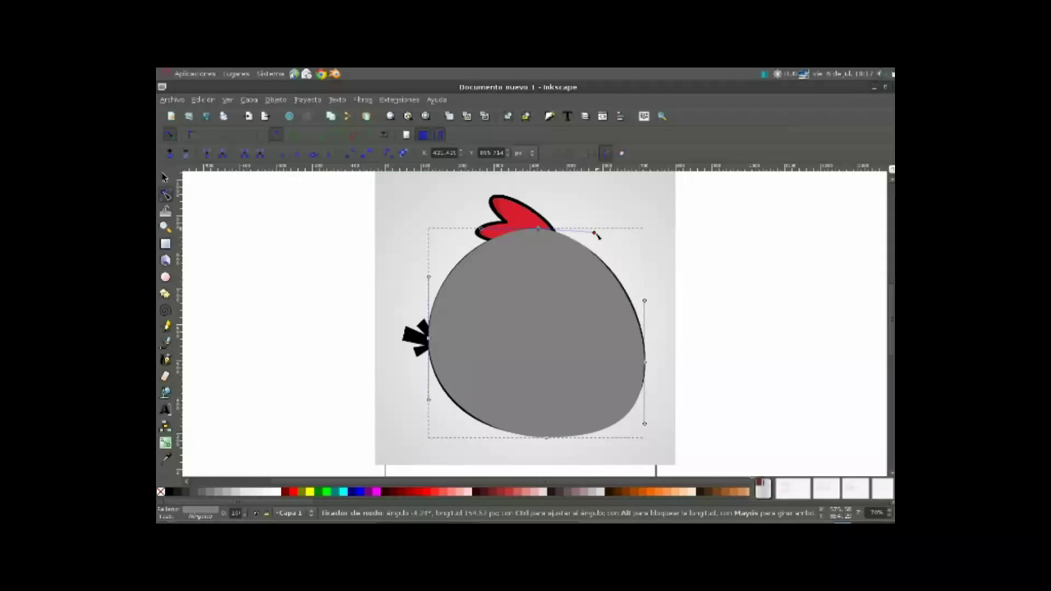
left_click_drag(597, 235, 510, 298)
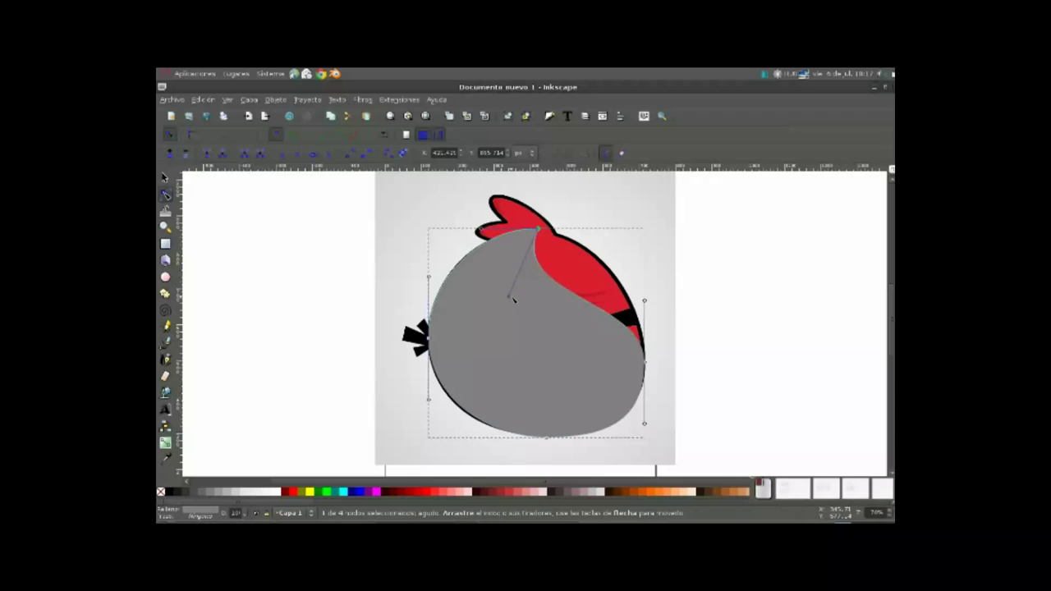
key("ctrl+z")
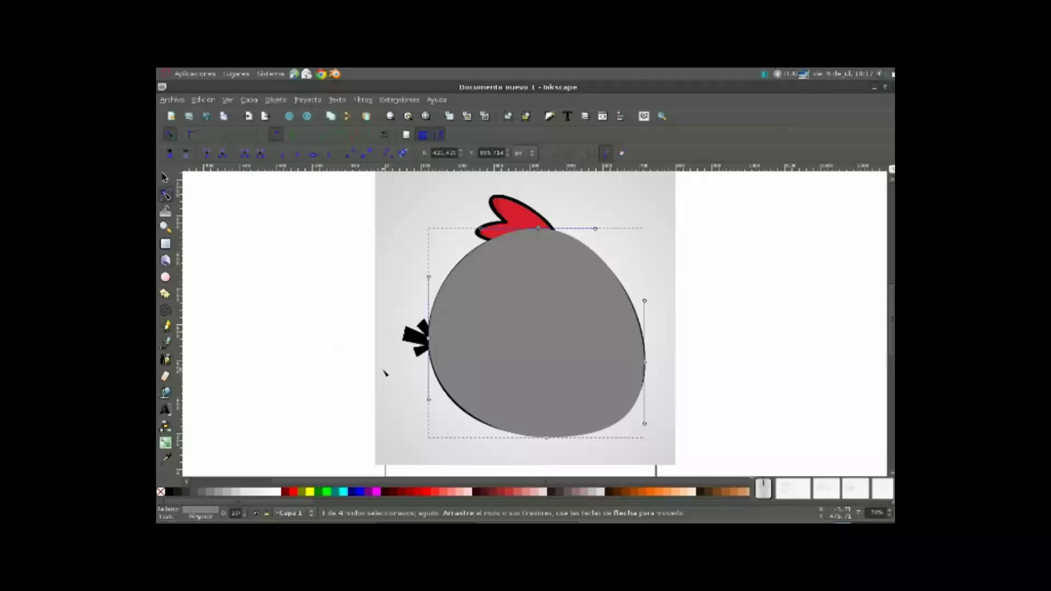
left_click(165, 277)
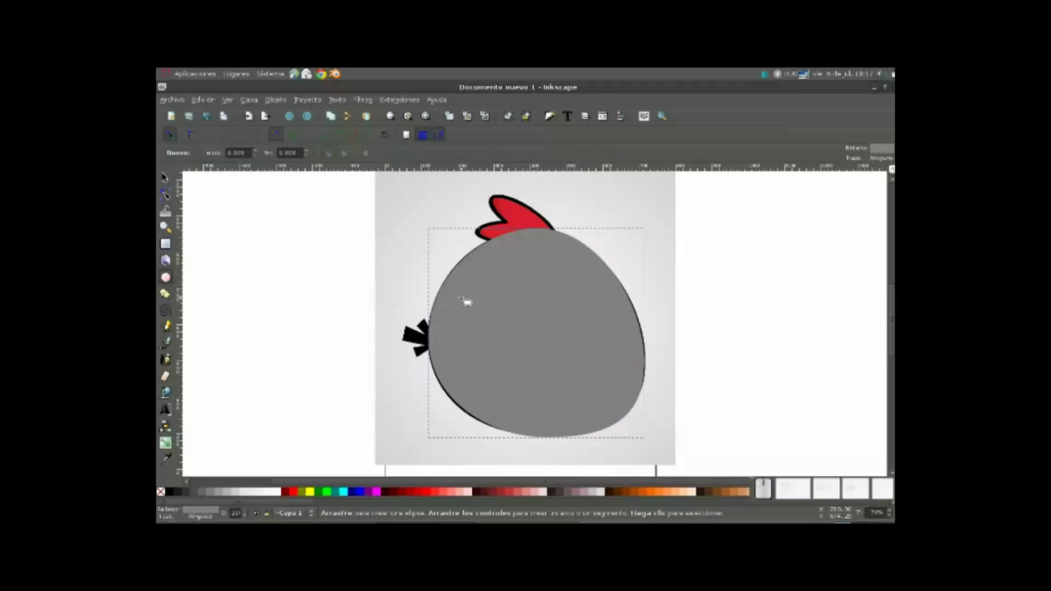
Step: Draw a small ellipse left of the bird's head and convert it to a path
left_click_drag(359, 245, 419, 272)
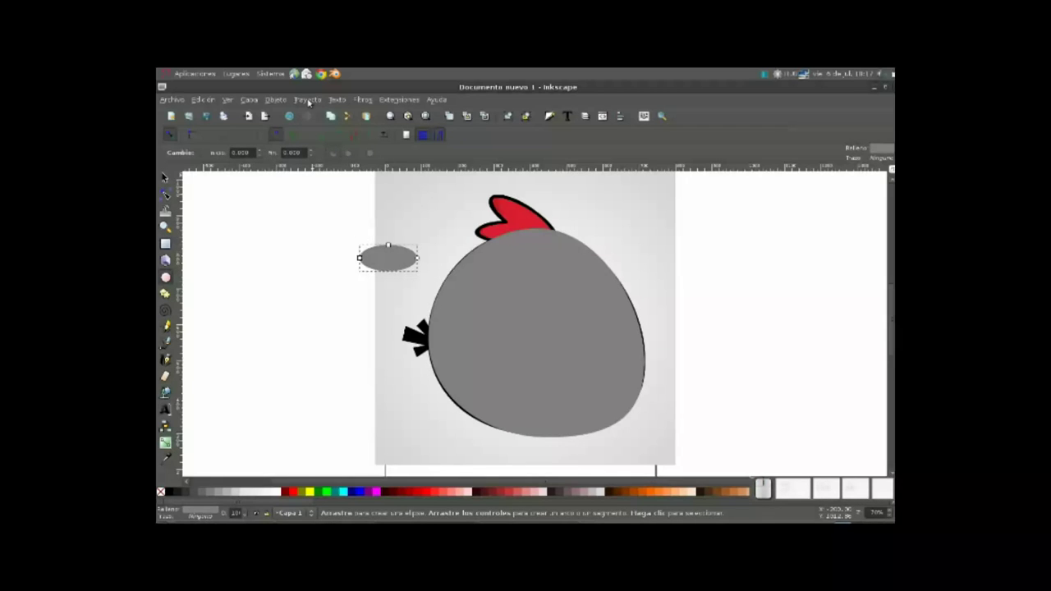
left_click(309, 101)
left_click(307, 101)
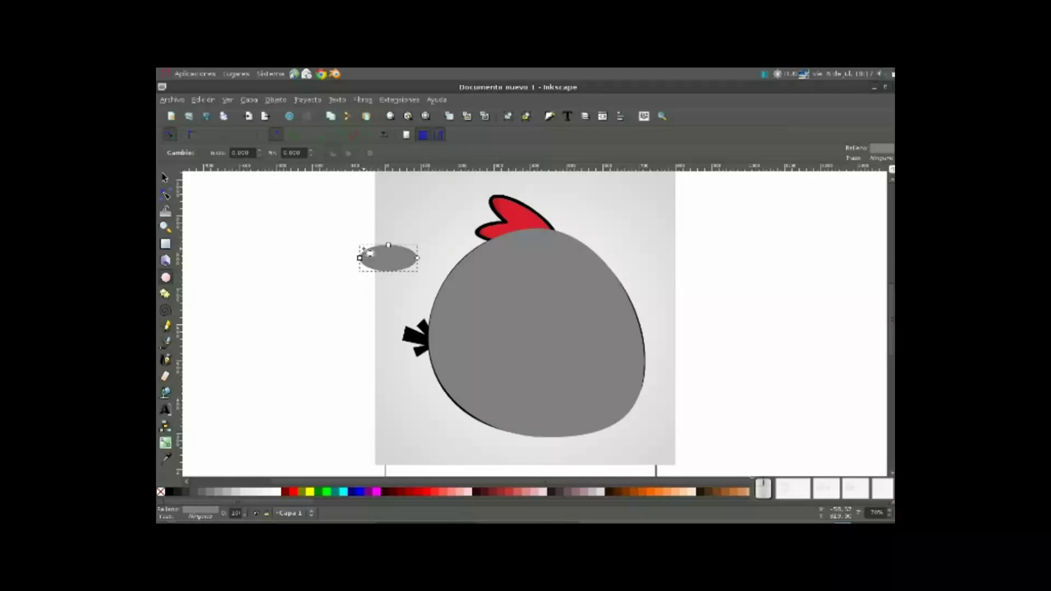
key("ctrl+shift+c")
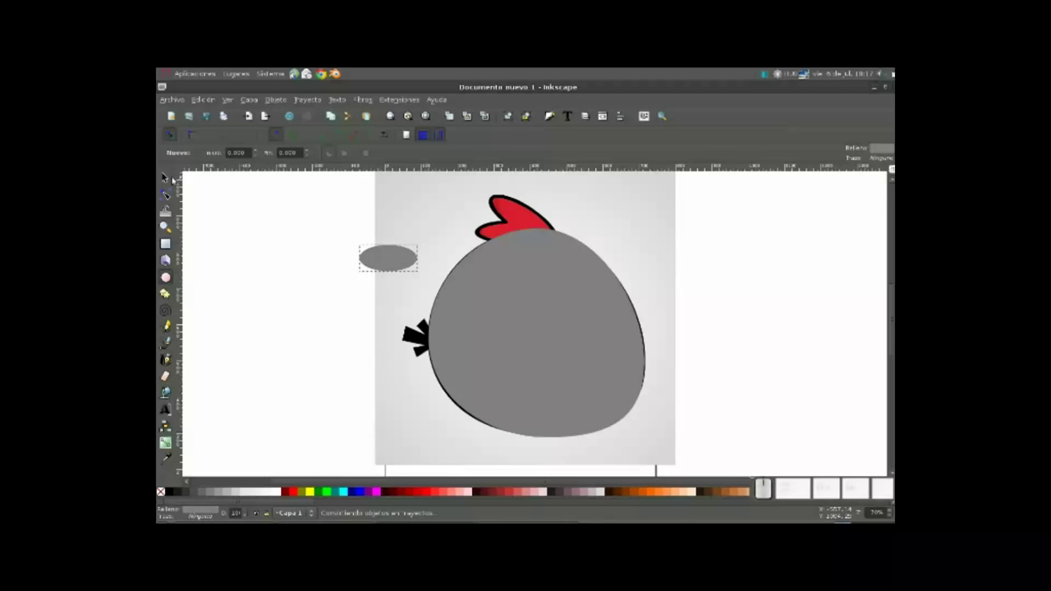
left_click(164, 178)
Step: Move the small ellipse onto the head, flatten it, and place a duplicate beside the crest
left_click_drag(407, 263, 507, 234)
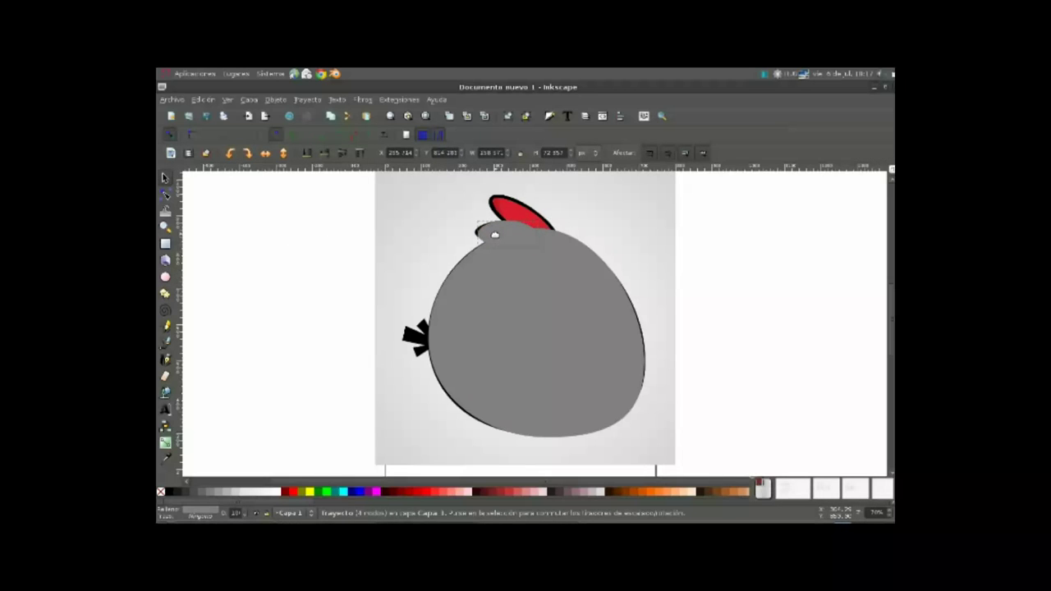
scroll(503, 234, "up", 4)
scroll(501, 234, "down", 2)
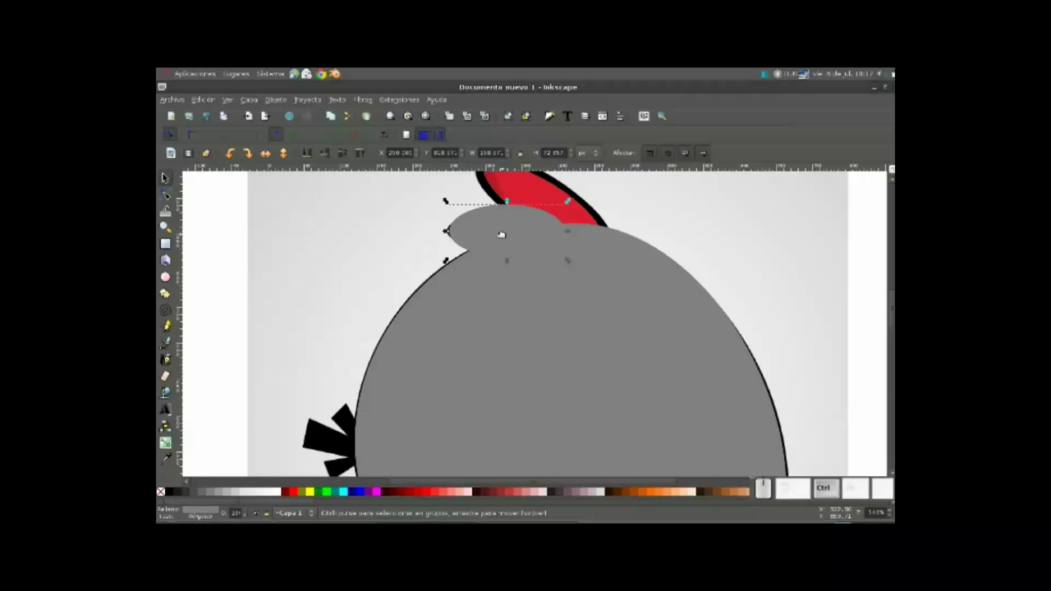
left_click_drag(509, 289, 509, 255)
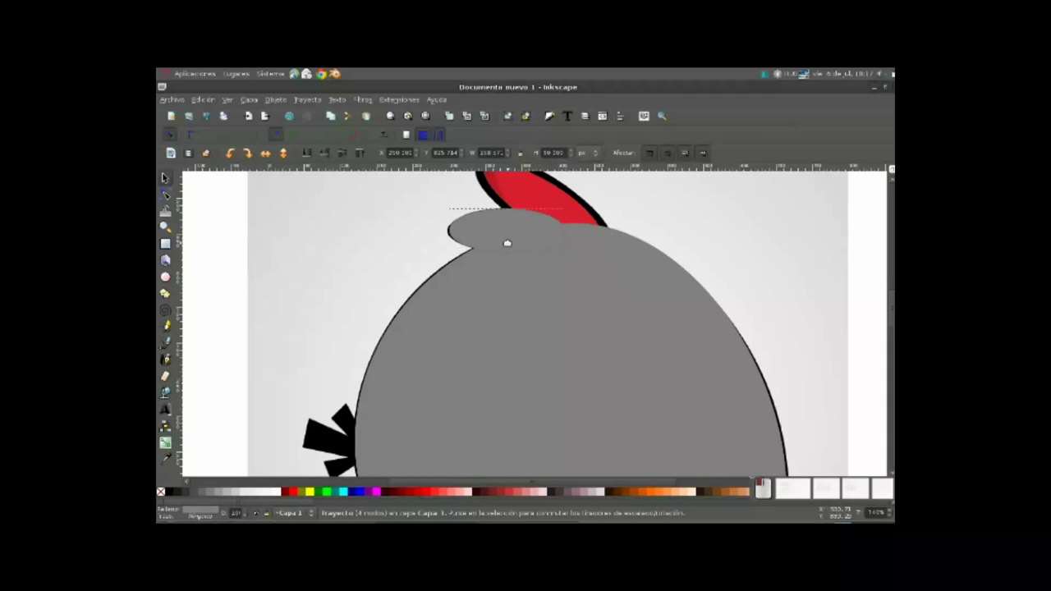
left_click(506, 241)
scroll(506, 243, "up", 2)
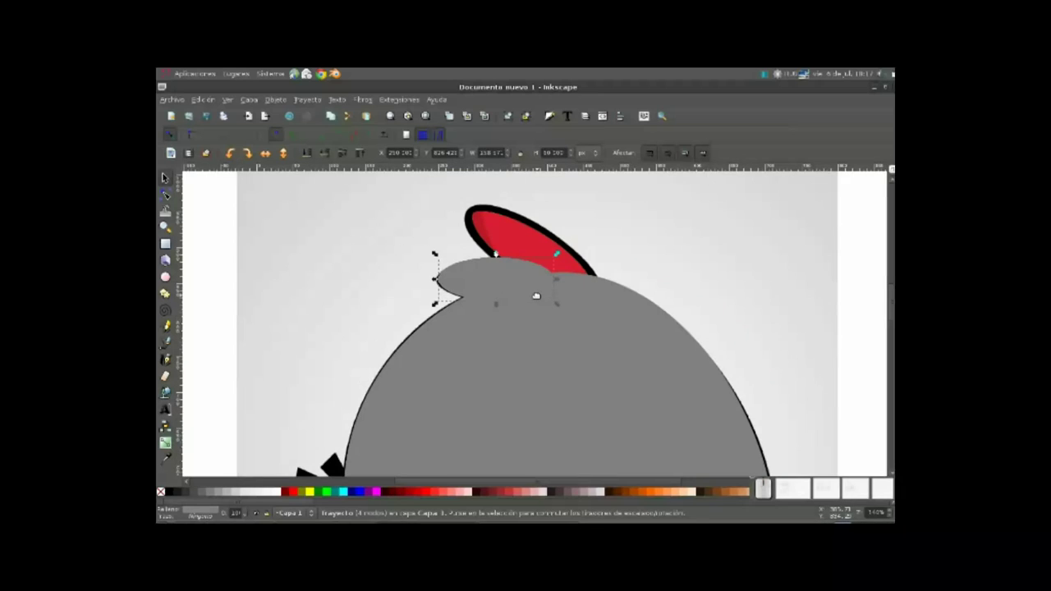
key("ctrl")
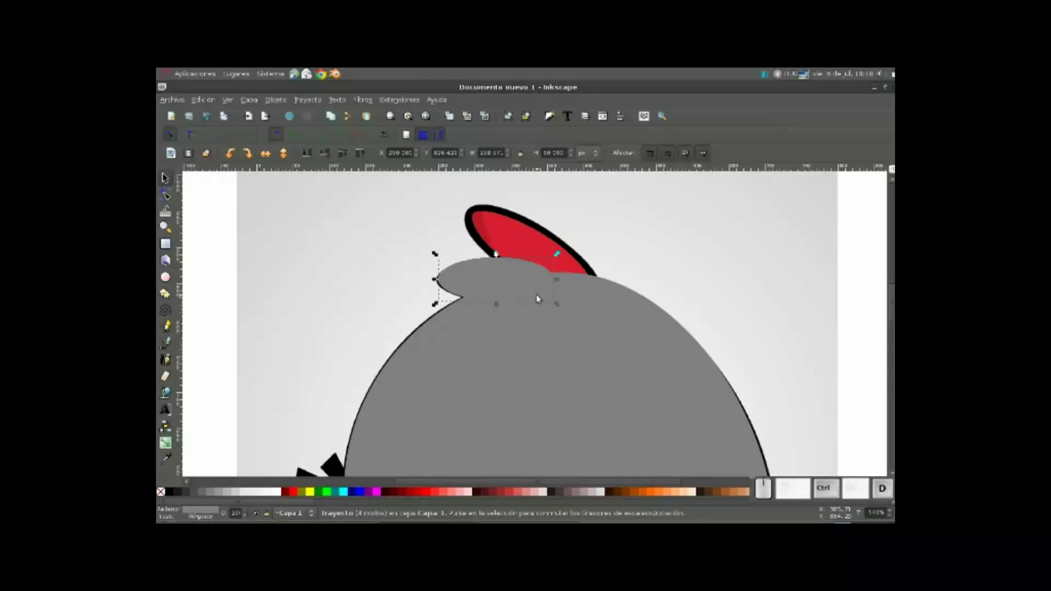
left_click_drag(493, 286, 663, 250)
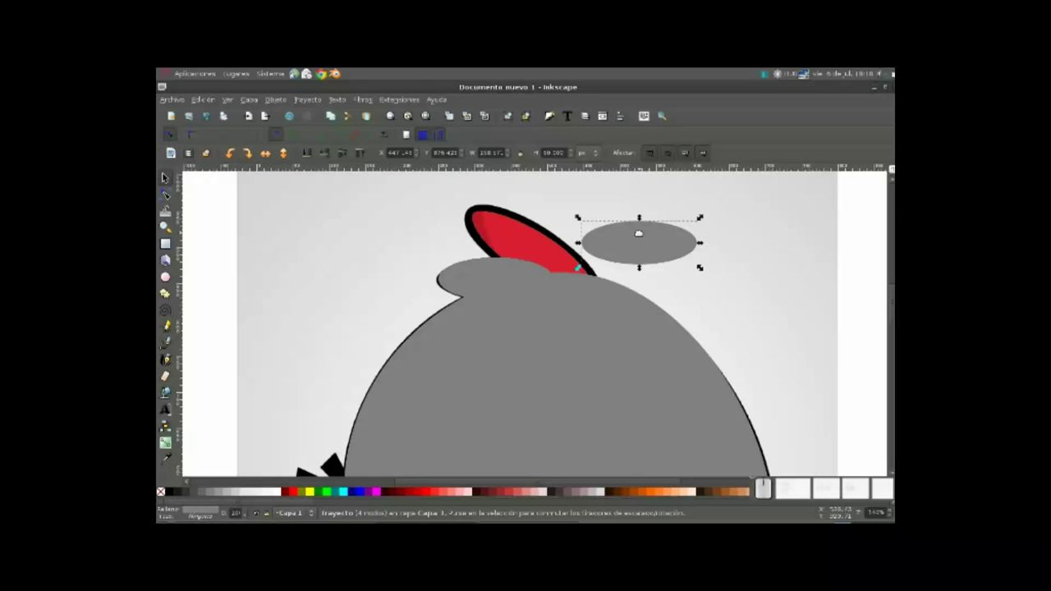
Step: Reselect the copied ellipse and nudge it toward the crest, undoing a trial stretch
left_click(492, 274)
left_click(645, 242)
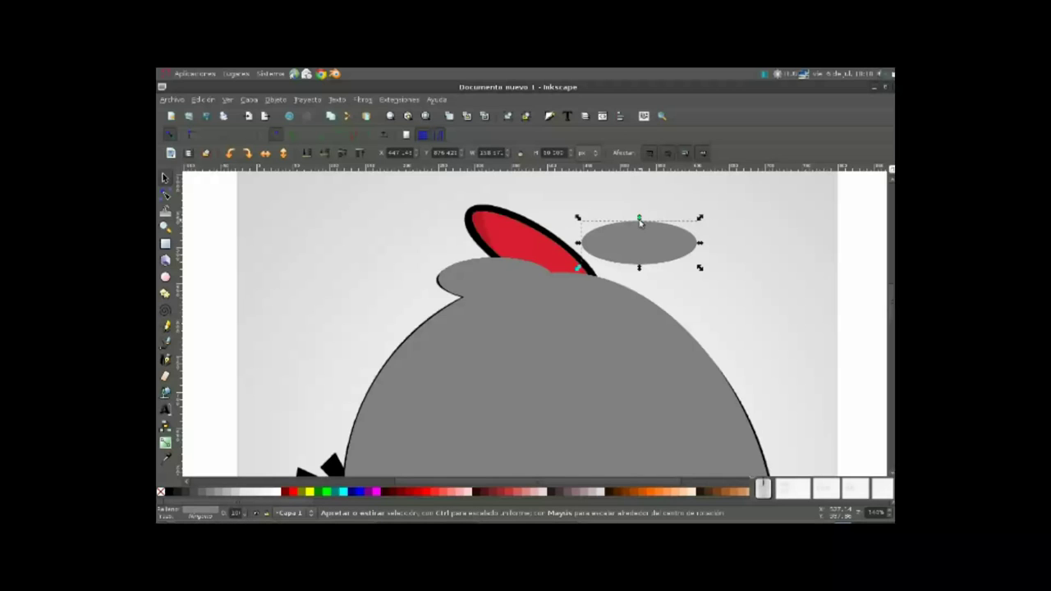
left_click_drag(639, 219, 640, 193)
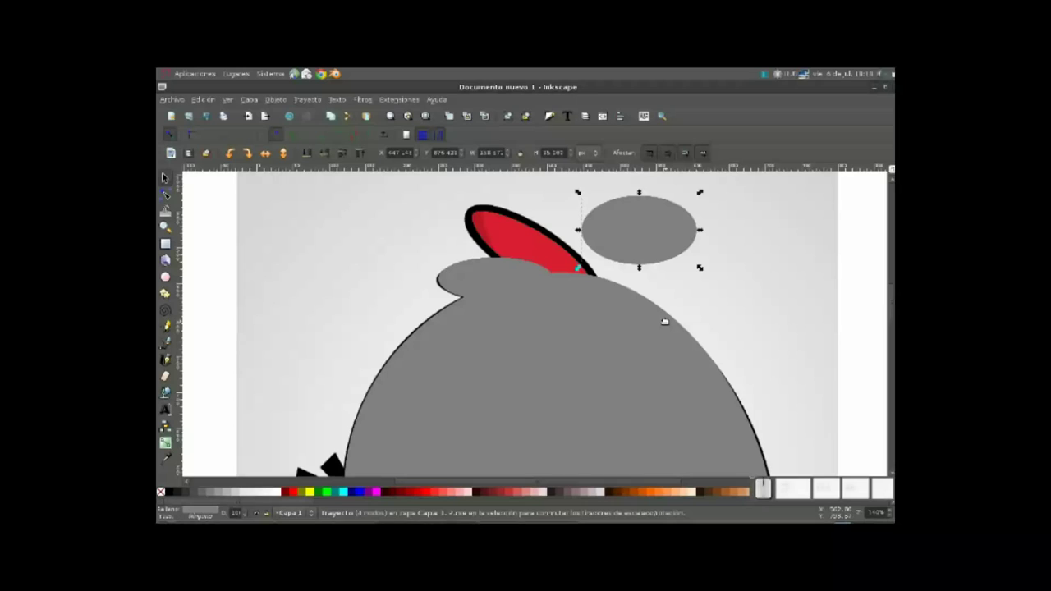
key("ctrl+z")
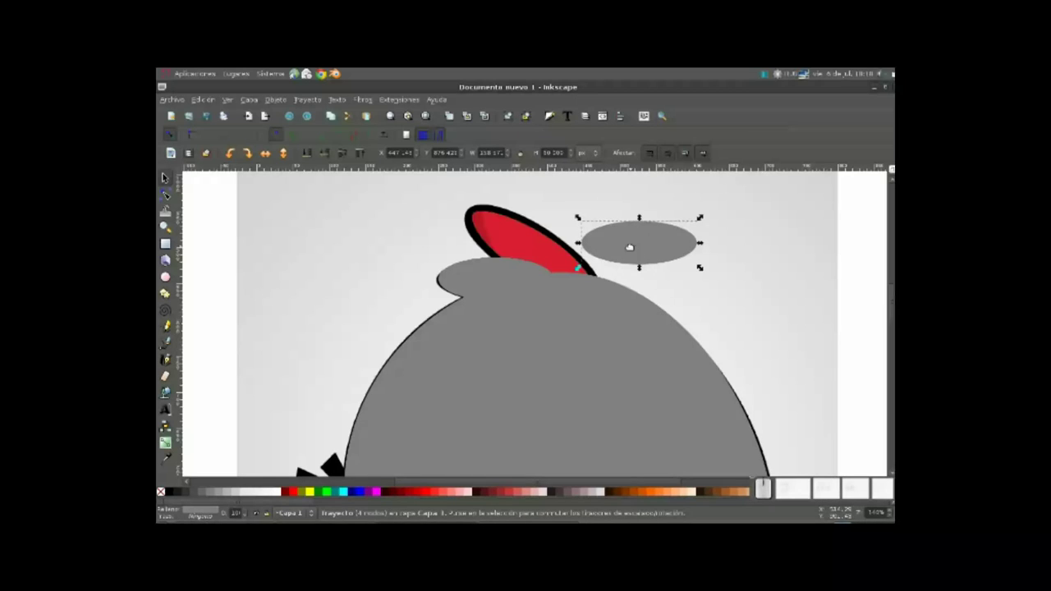
left_click_drag(652, 249, 659, 245)
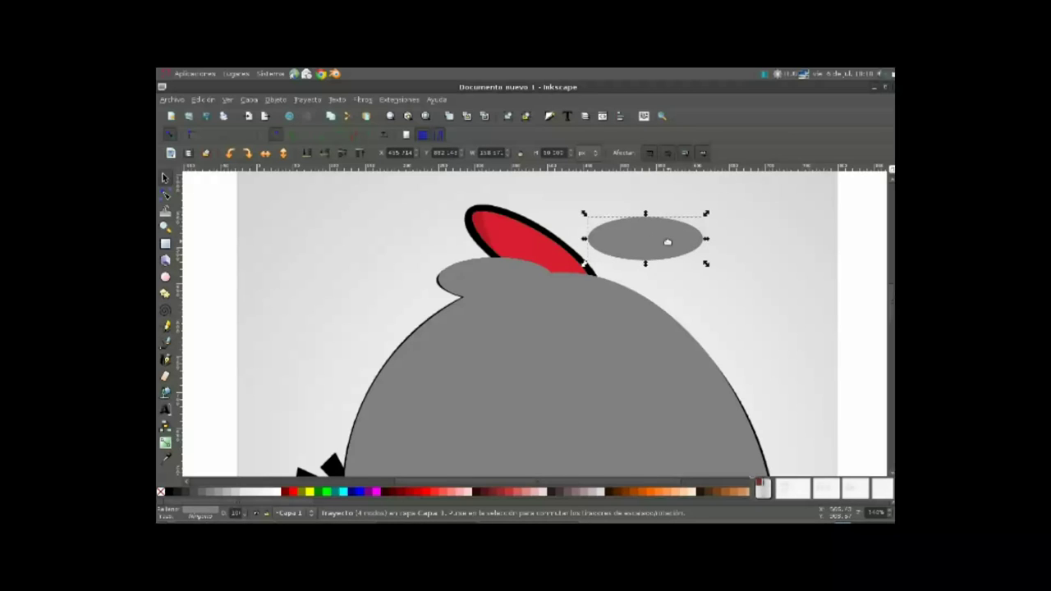
left_click_drag(669, 238, 632, 238)
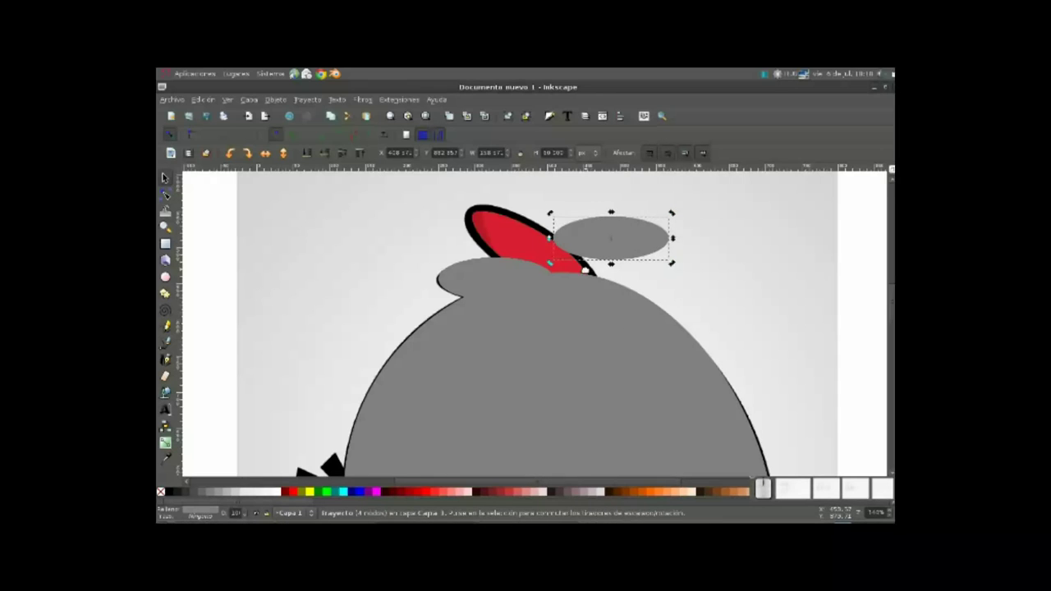
Step: Tilt, move and enlarge the copy until it hides the red crest, then zoom out
mouse_move(671, 215)
left_mouse_down()
mouse_move(657, 253)
mouse_move(555, 263)
left_mouse_up()
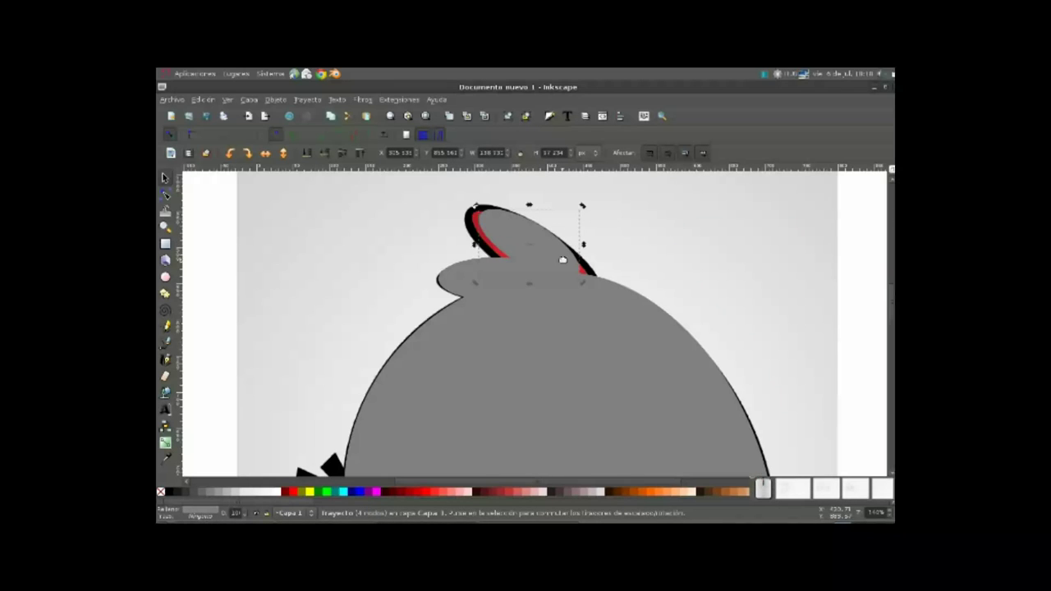
left_click_drag(583, 208, 582, 208)
left_click_drag(548, 256, 574, 274)
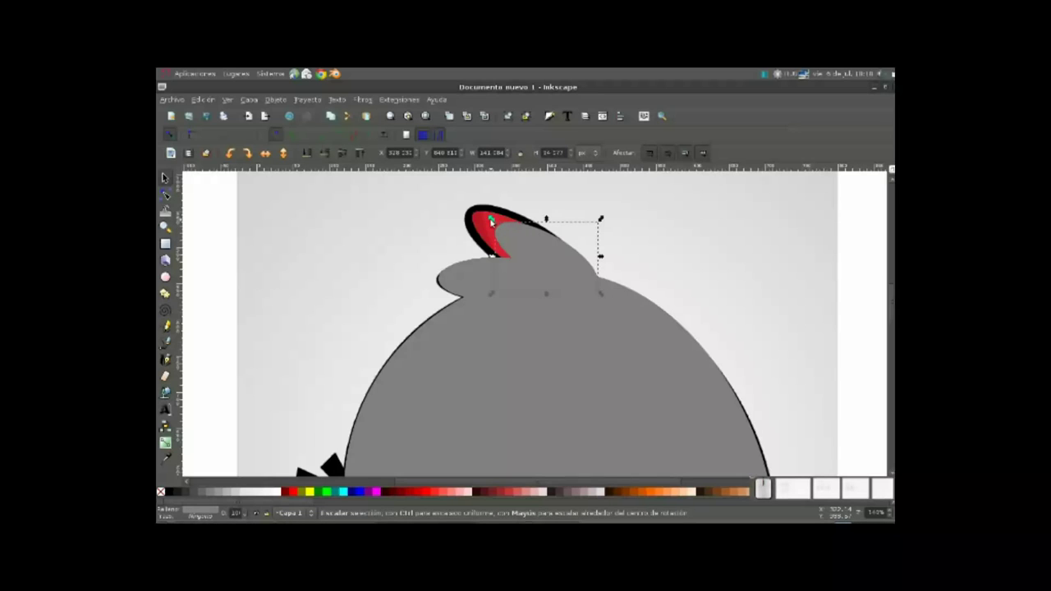
left_click_drag(492, 222, 451, 205)
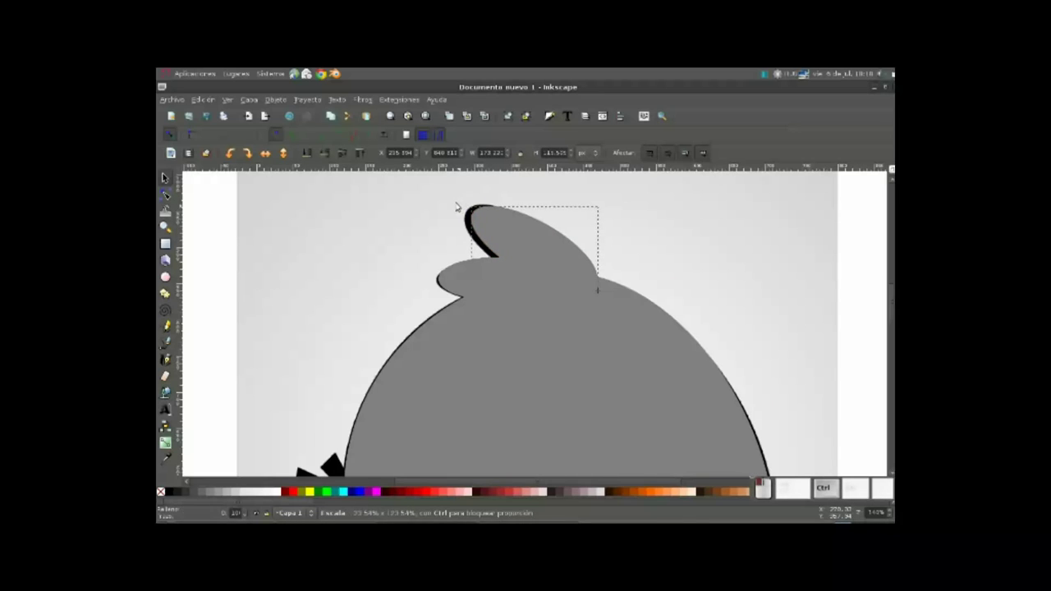
left_click_drag(512, 232, 535, 244)
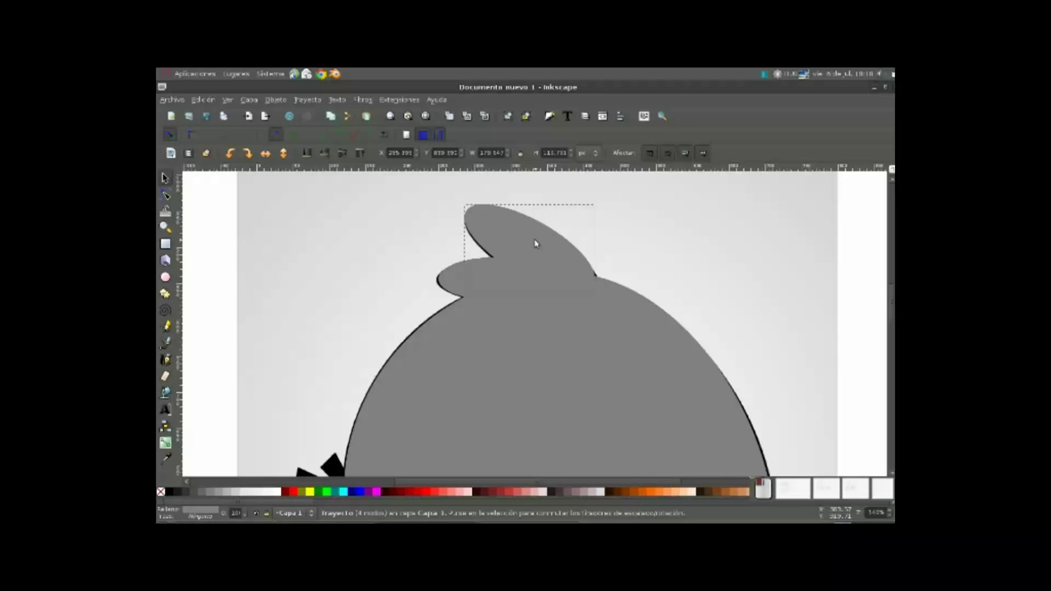
scroll(697, 259, "down", 2)
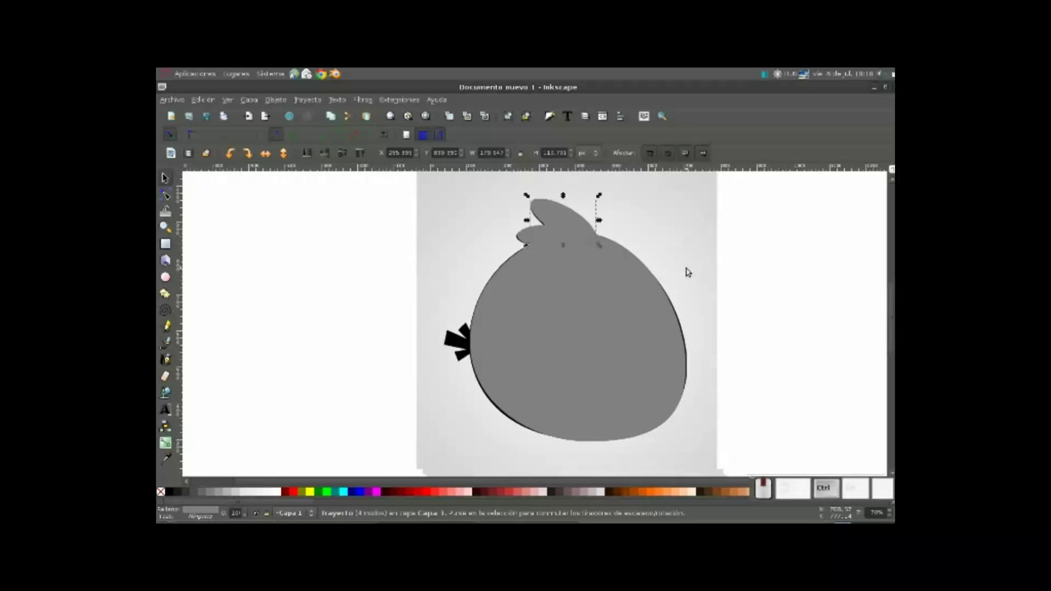
scroll(651, 289, "right", 1)
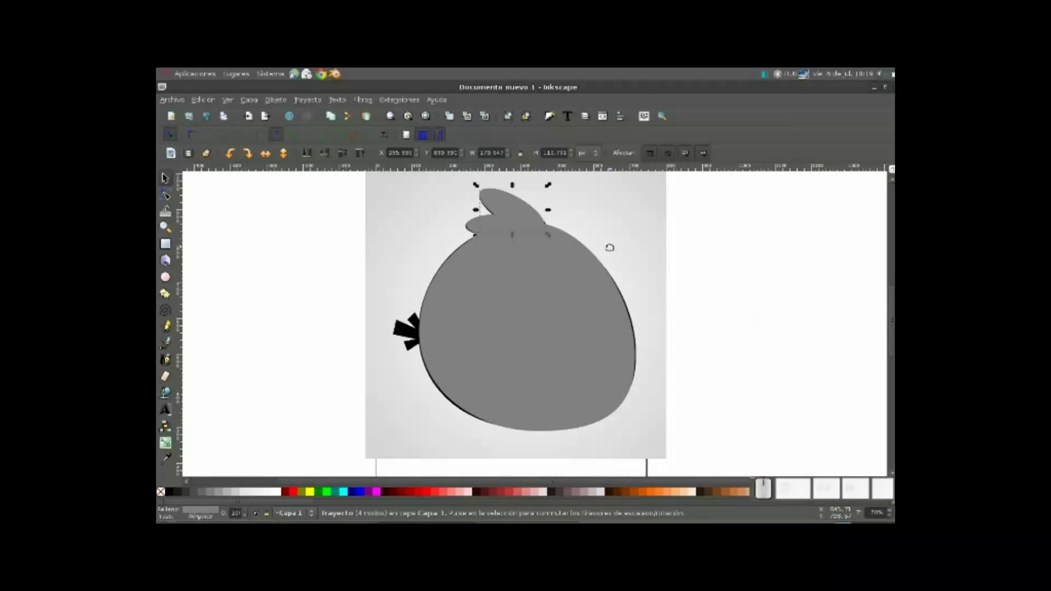
Step: Select the grey crest and body pieces, move them aside, and merge them with Trayecto > Unión
left_click(470, 231)
left_click(550, 340, "shift")
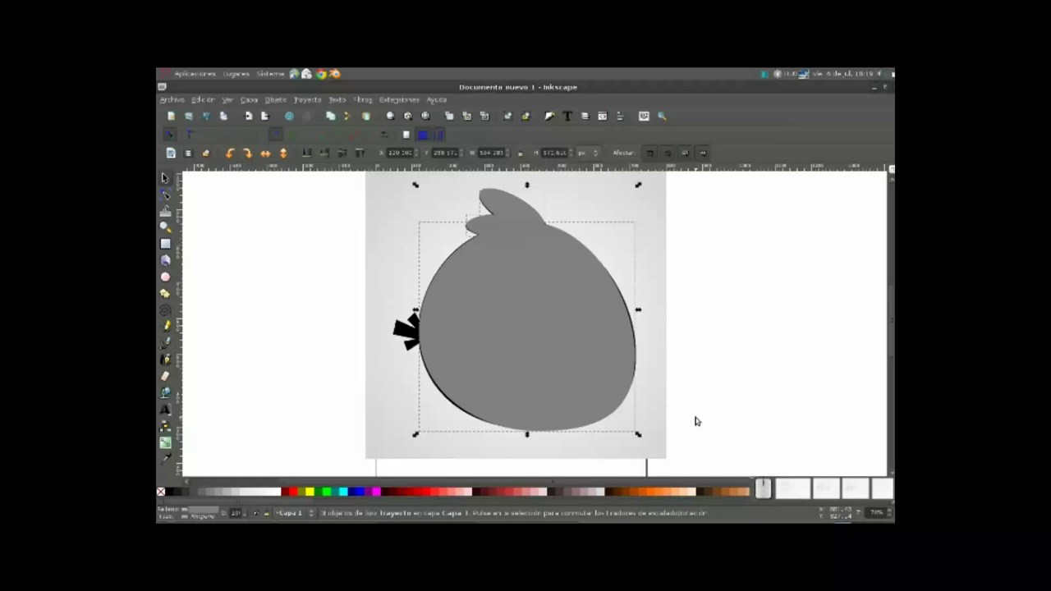
left_click_drag(513, 370, 696, 371)
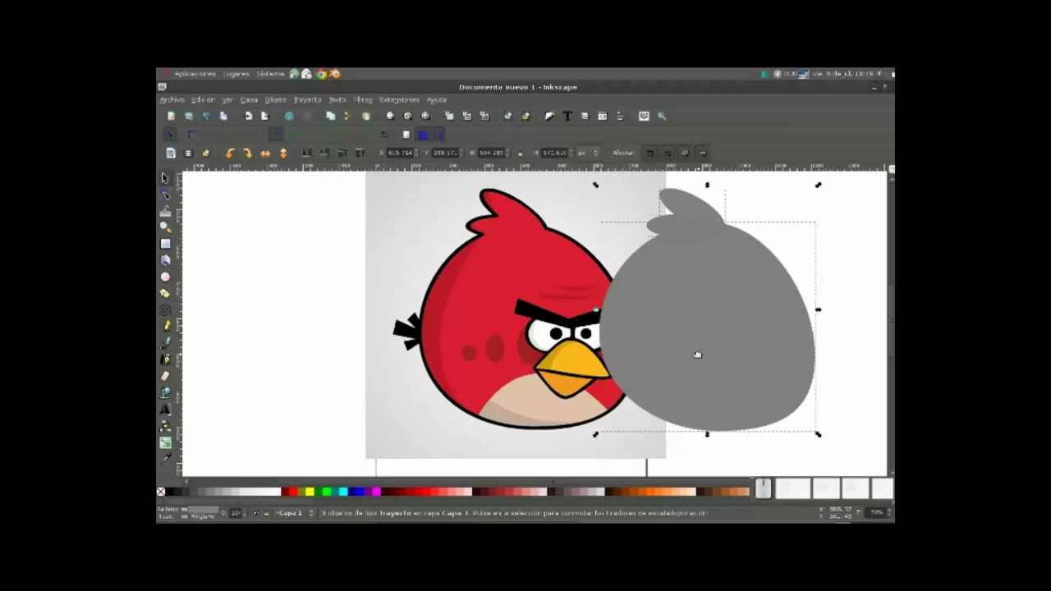
left_click(305, 99)
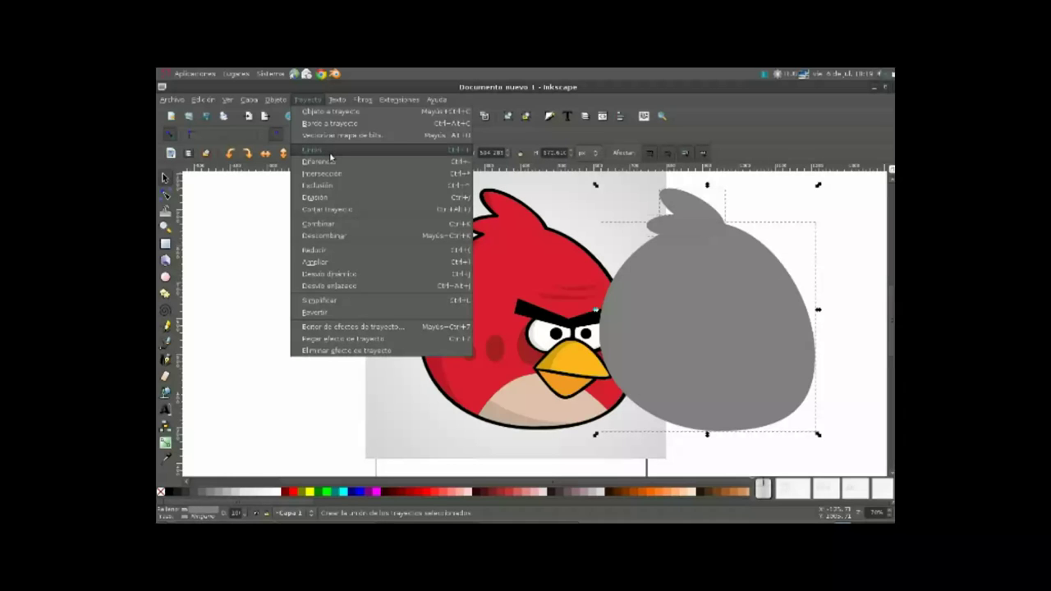
left_click(331, 156)
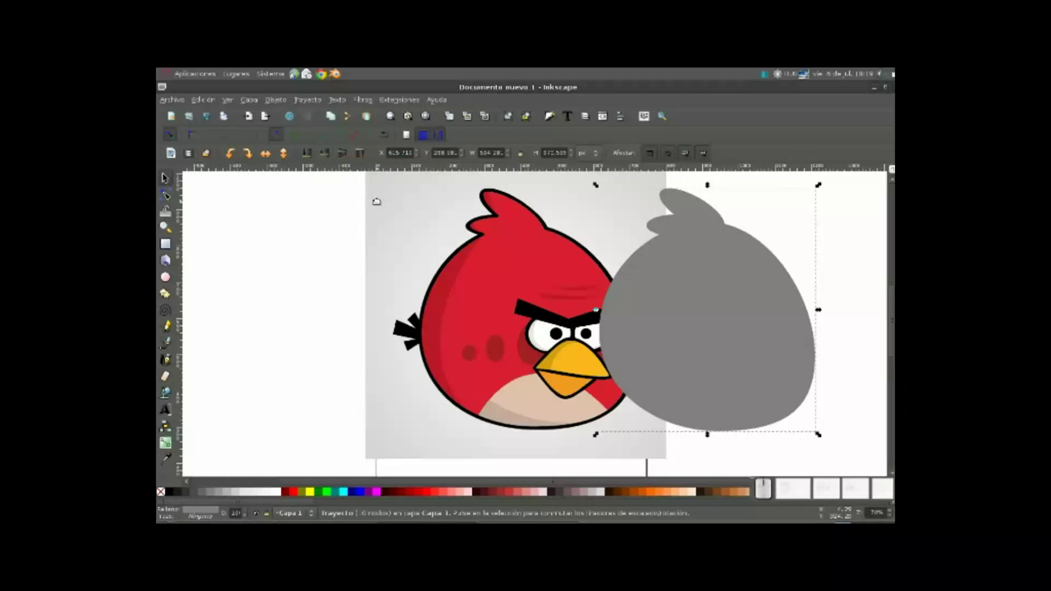
mouse_move(744, 344)
left_mouse_down()
mouse_move(589, 359)
mouse_move(631, 350)
mouse_move(353, 335)
left_mouse_up()
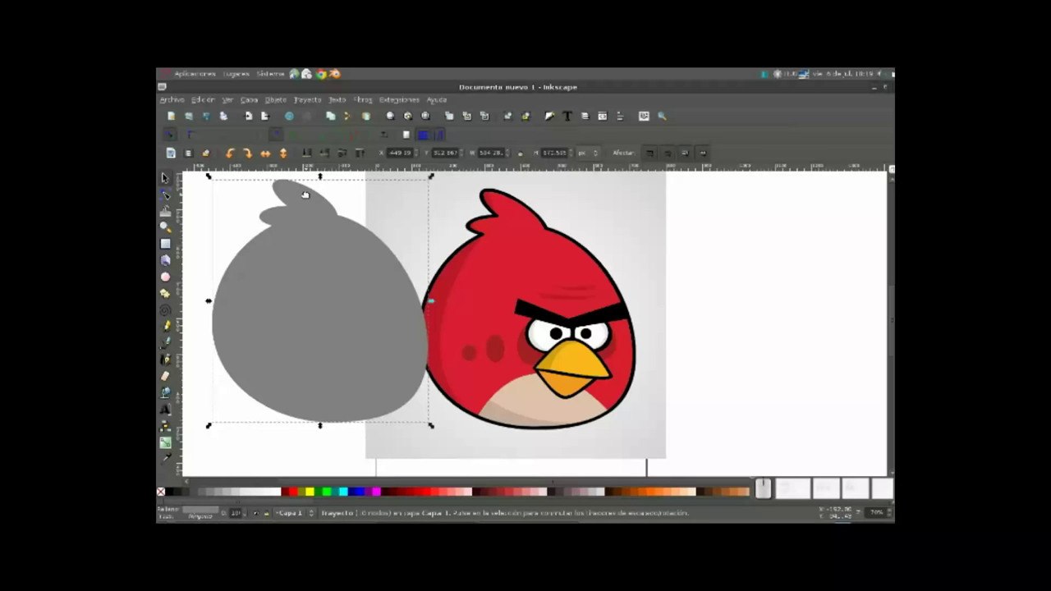
Step: Test the silhouette's fit over the bird, then undo back to three grey pieces moved aside
left_click_drag(321, 296, 608, 303)
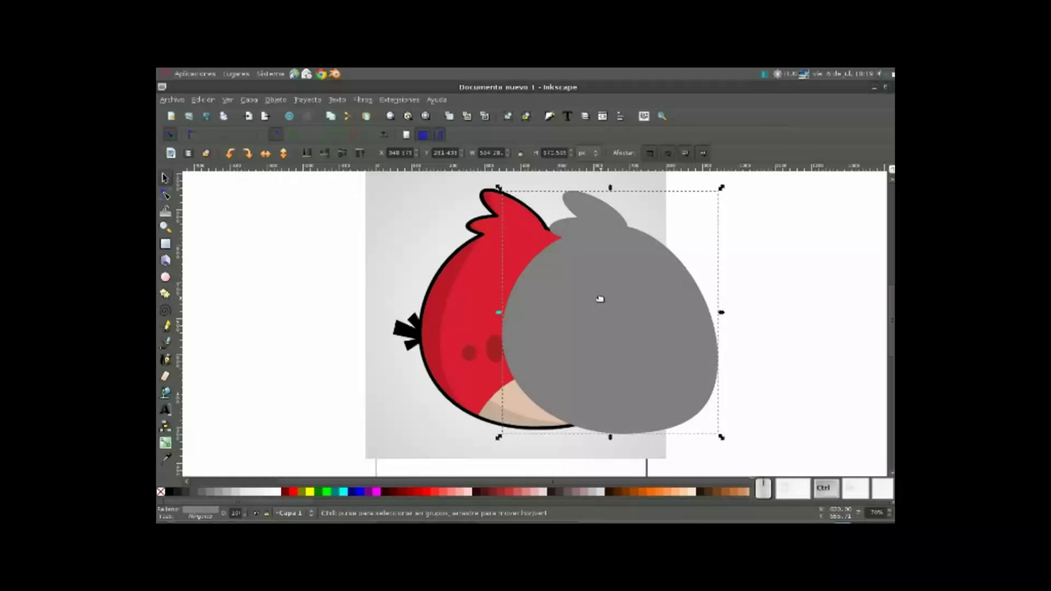
key("ctrl+z")
key("ctrl+z")
key("ctrl+z")
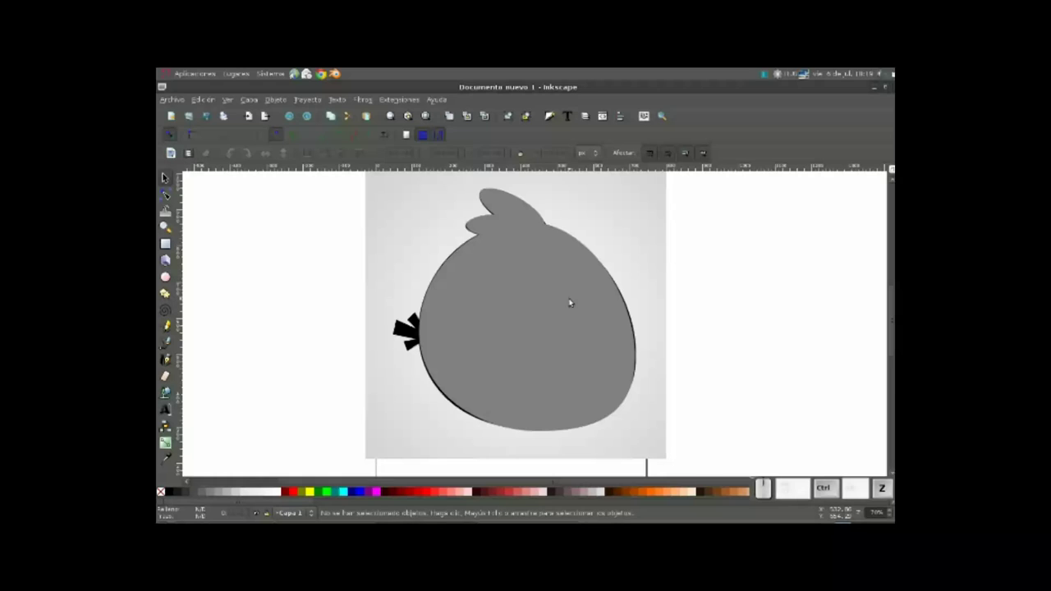
left_click_drag(569, 302, 615, 305)
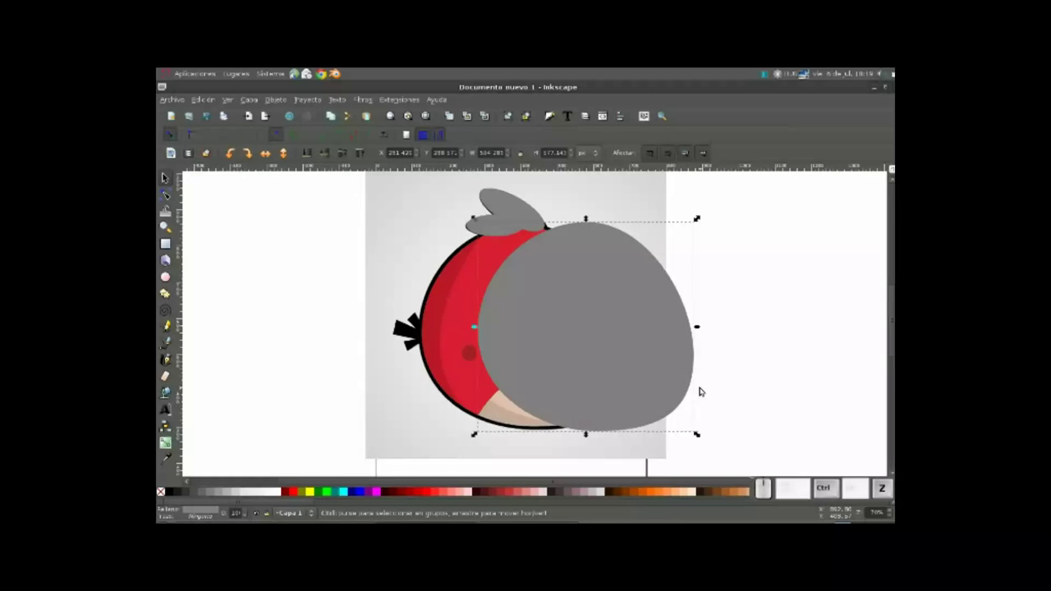
key("ctrl+z")
left_click_drag(541, 315, 712, 324)
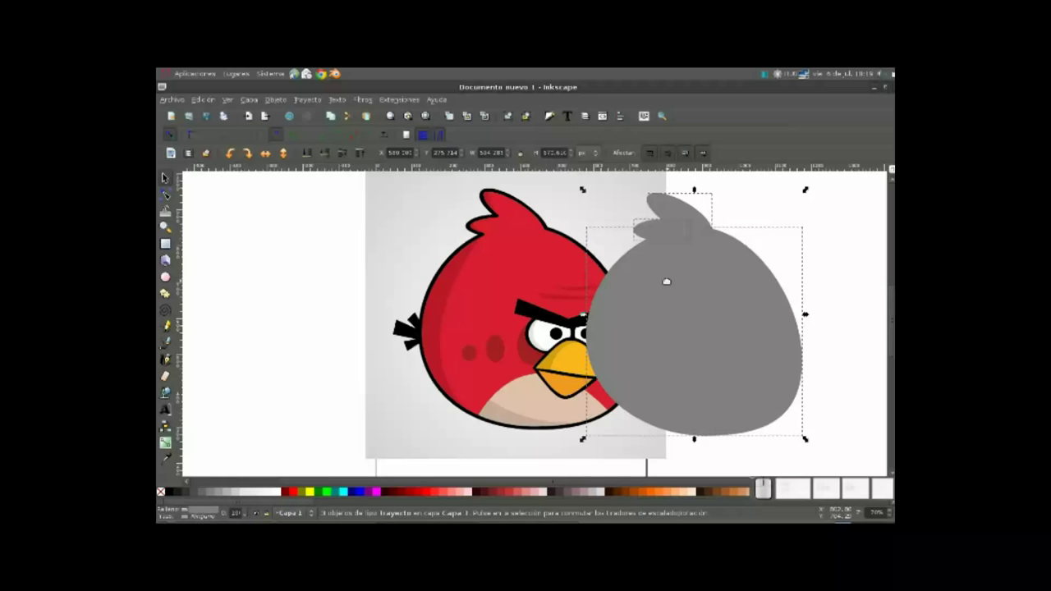
Step: Merge the three grey pieces into one path and align it over the bird's right half
left_click(308, 100)
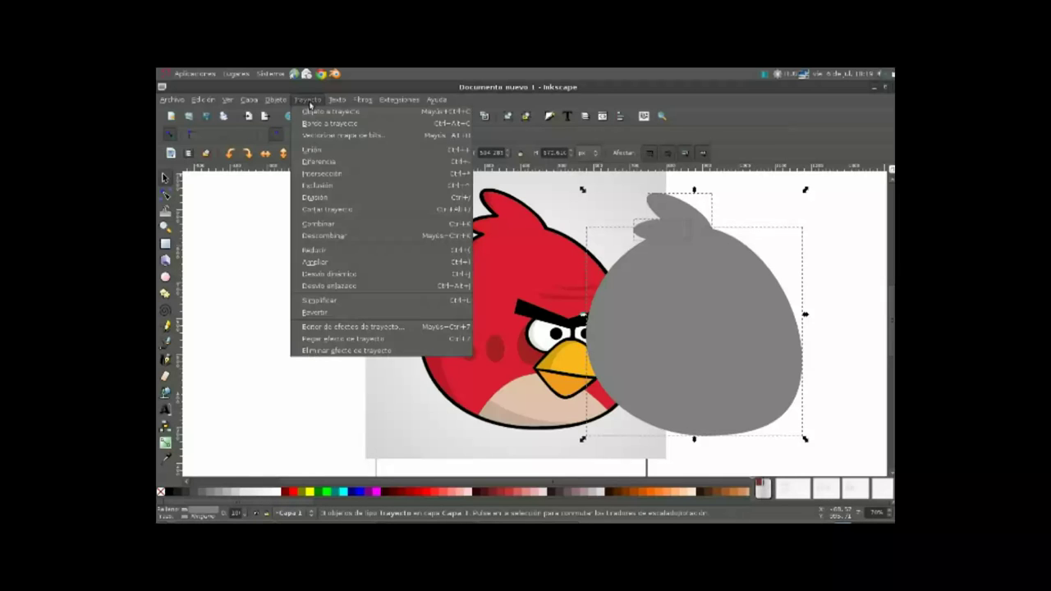
key("Escape")
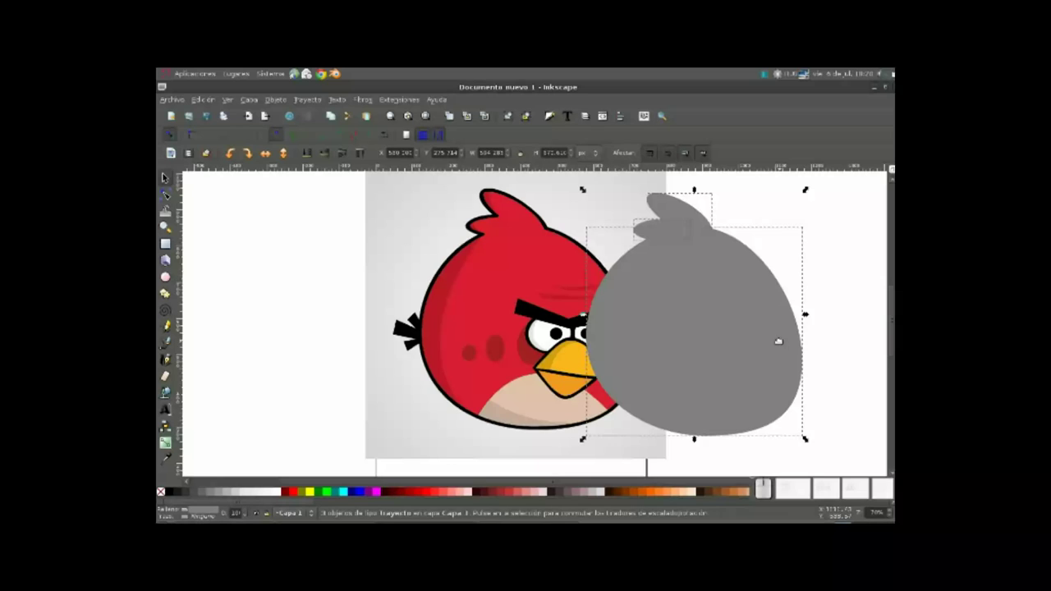
key("ctrl+k")
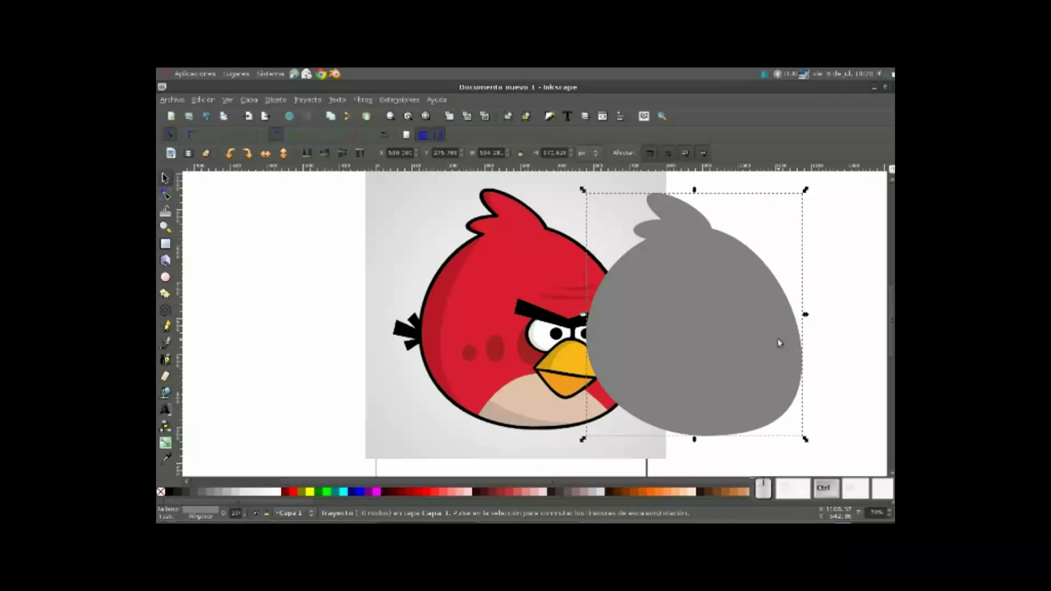
mouse_move(730, 369)
left_mouse_down()
mouse_move(605, 379)
mouse_move(553, 361)
left_mouse_up()
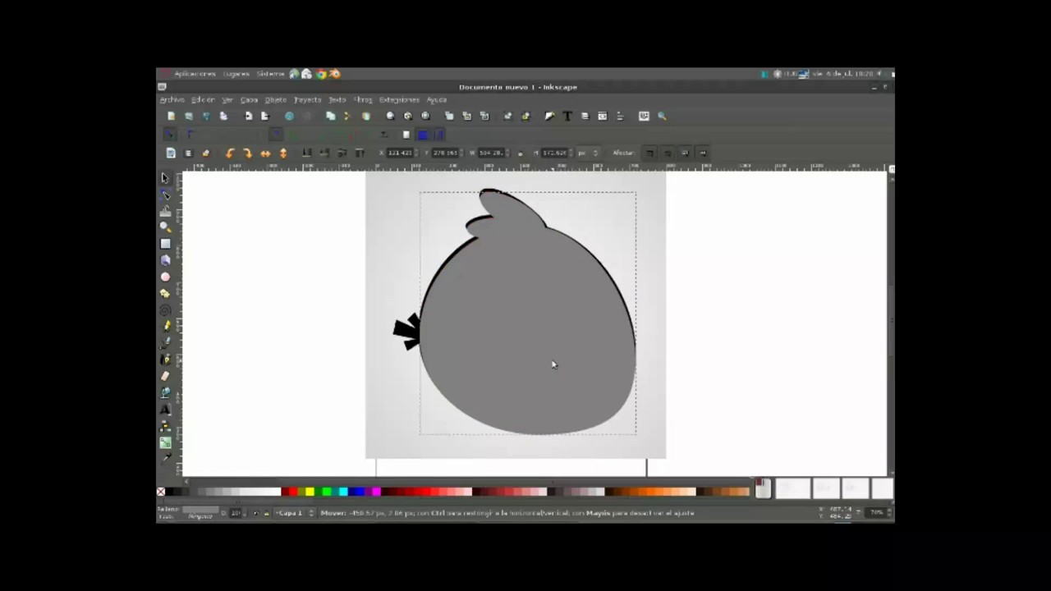
left_click_drag(553, 362, 690, 376)
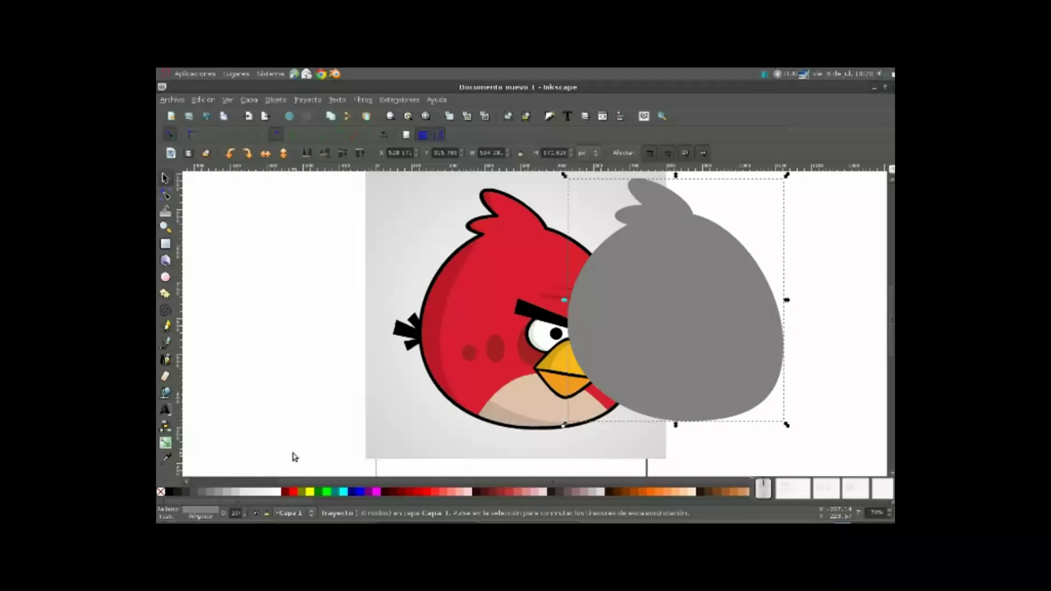
Step: Fill the traced silhouette with the bird's red, sampled from the picture with the dropper
left_click(164, 463)
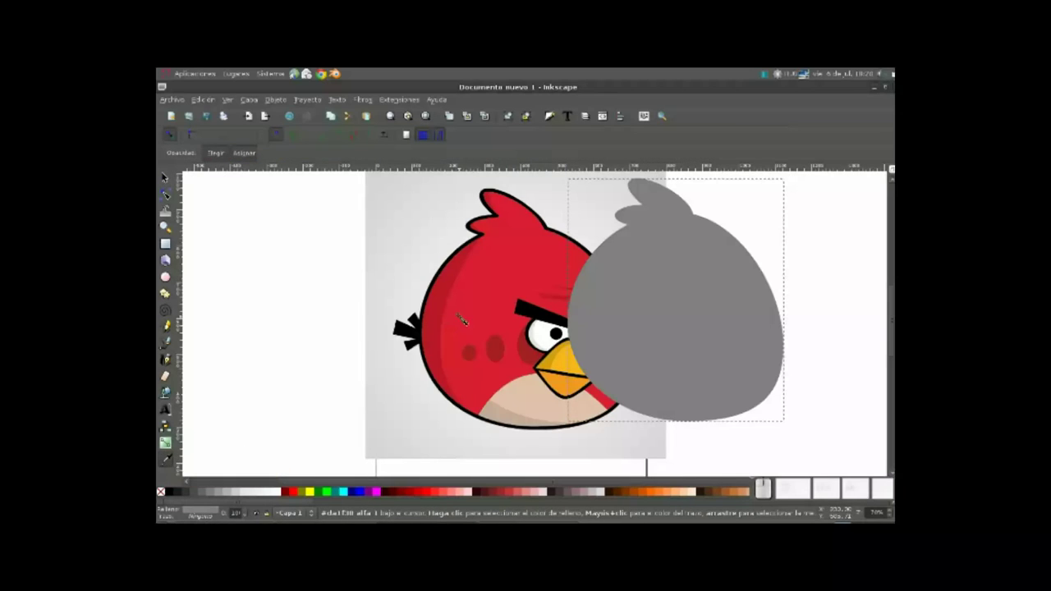
left_click(496, 272)
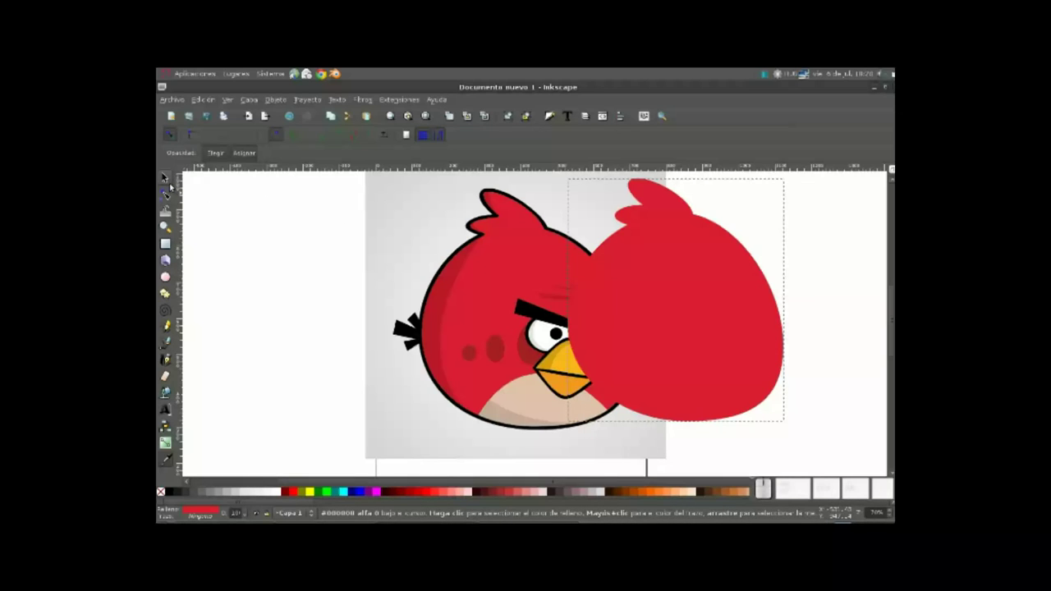
left_click(164, 177)
Step: Align the red silhouette over the bird picture and lower it to the bottom
left_click_drag(493, 286, 379, 277)
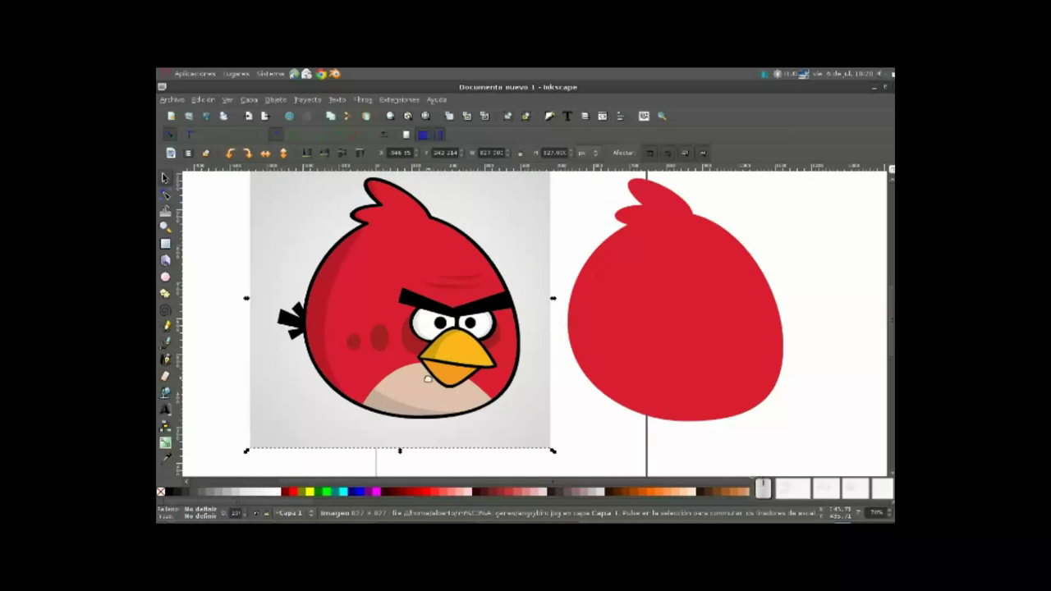
left_click_drag(657, 351, 624, 371)
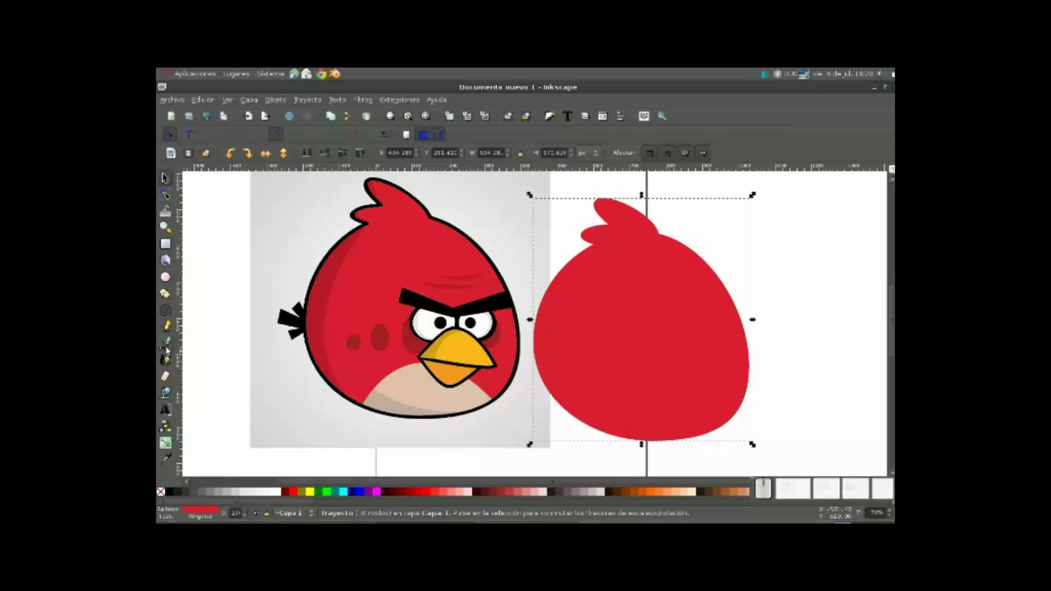
left_click_drag(662, 343, 435, 324)
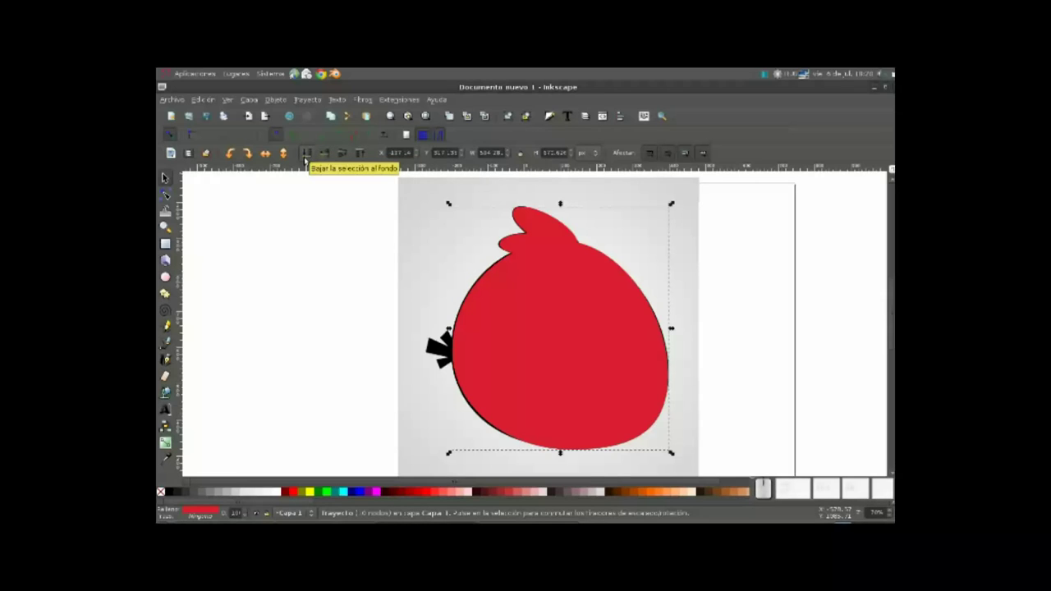
left_click(306, 153)
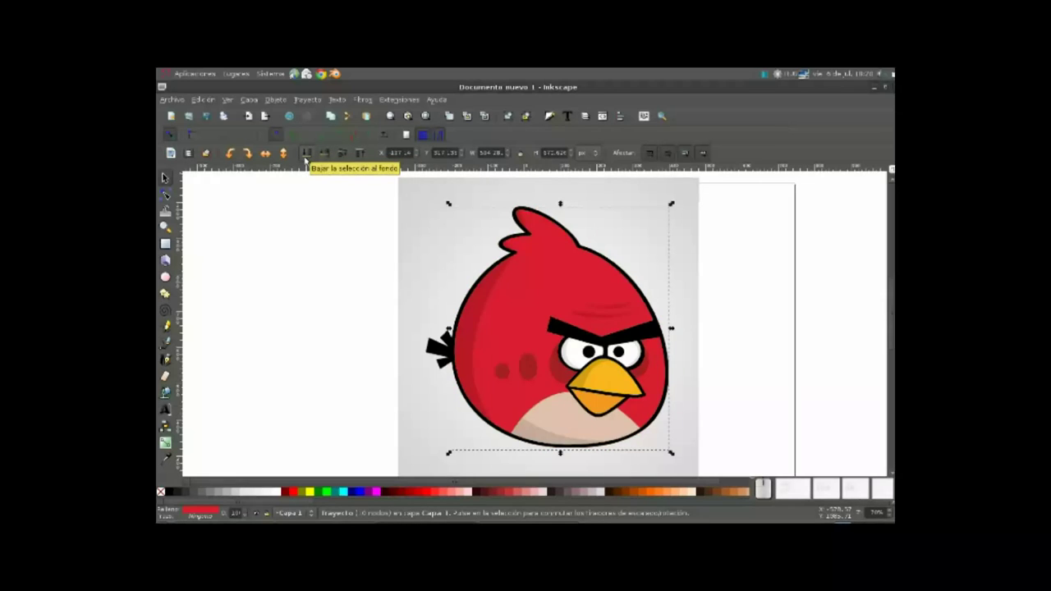
scroll(469, 318, "right", 3)
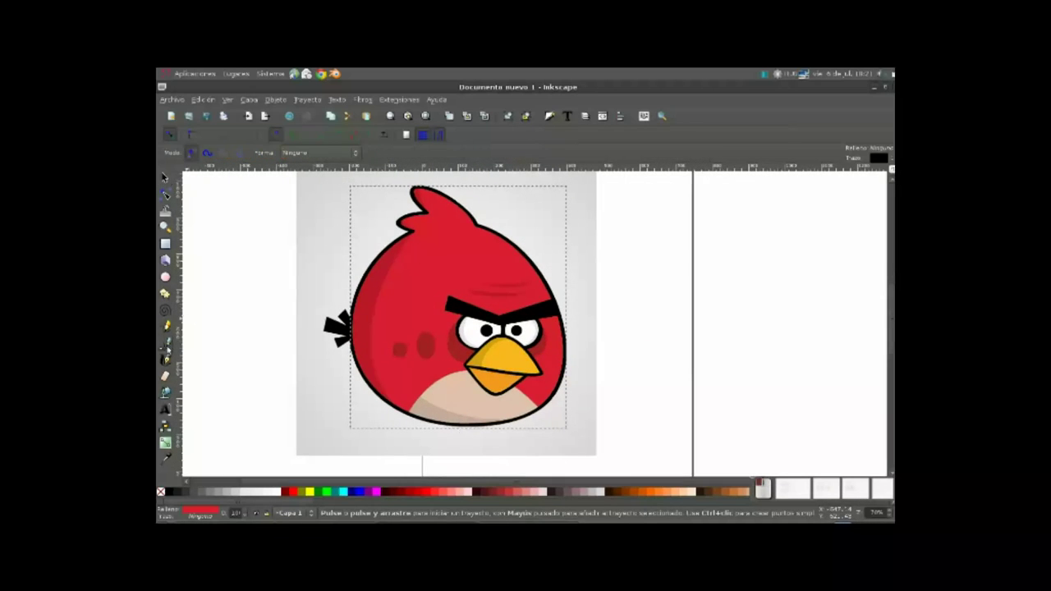
Step: Start a Bezier path at the eyebrow, then cancel the unfinished attempt
key("b")
scroll(469, 316, "up", 6)
scroll(643, 295, "down", 3)
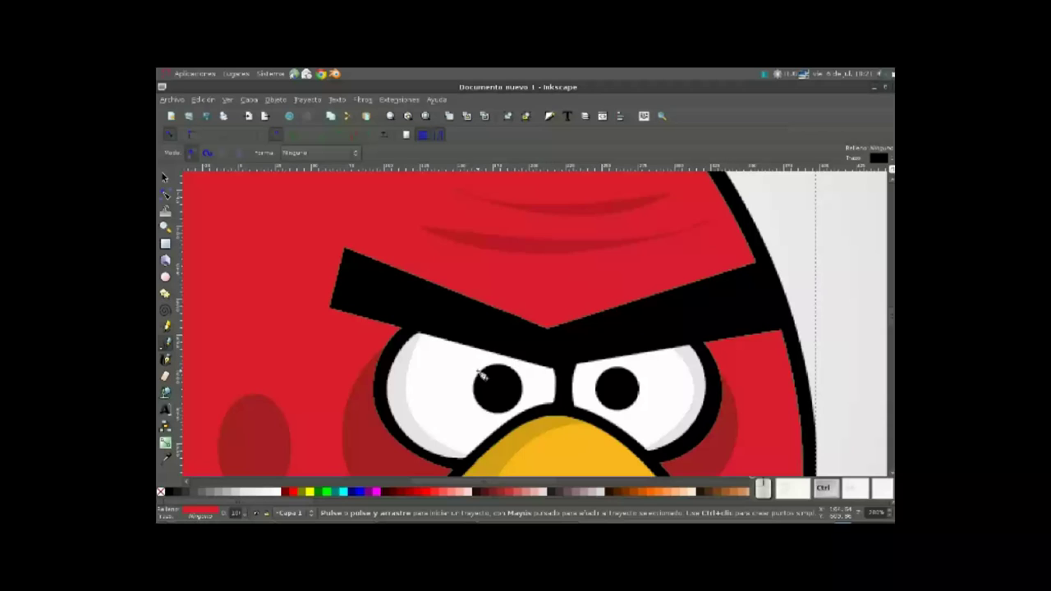
left_click(347, 252)
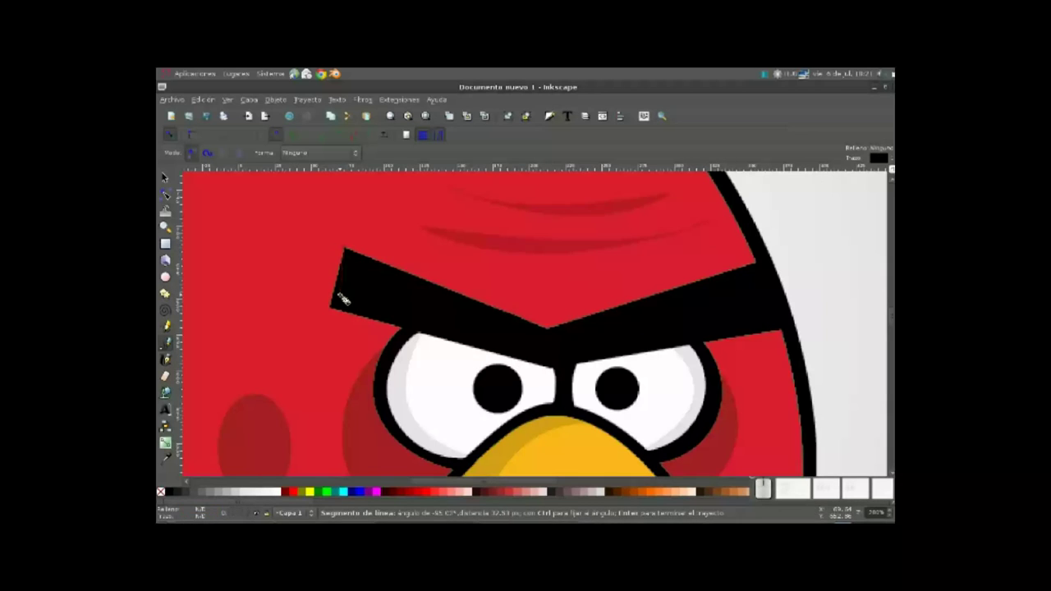
key("Escape")
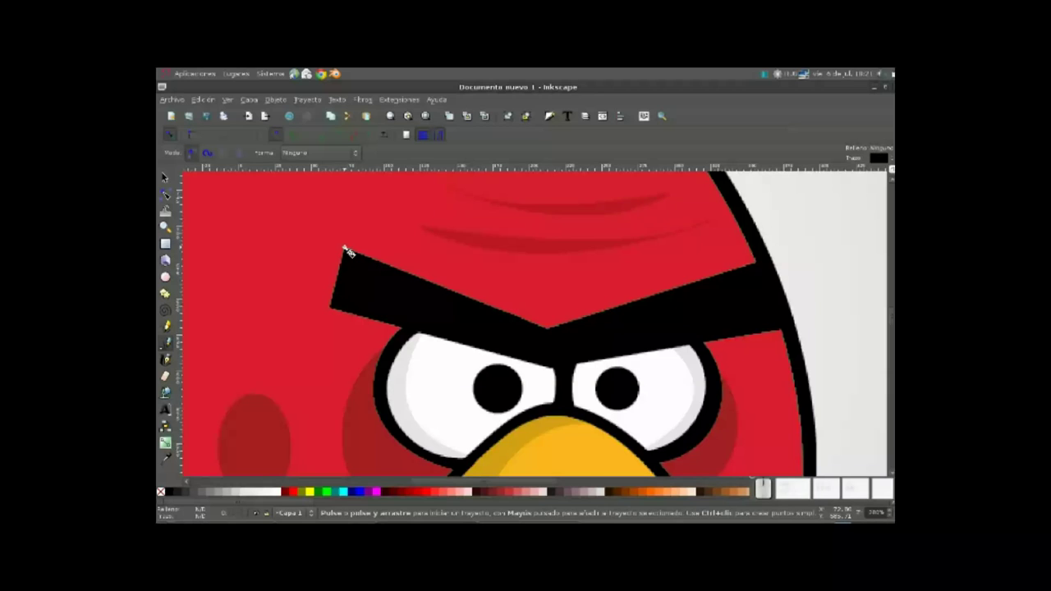
Step: Trace the eyebrow's six corners and notch as a closed path
left_click(346, 251)
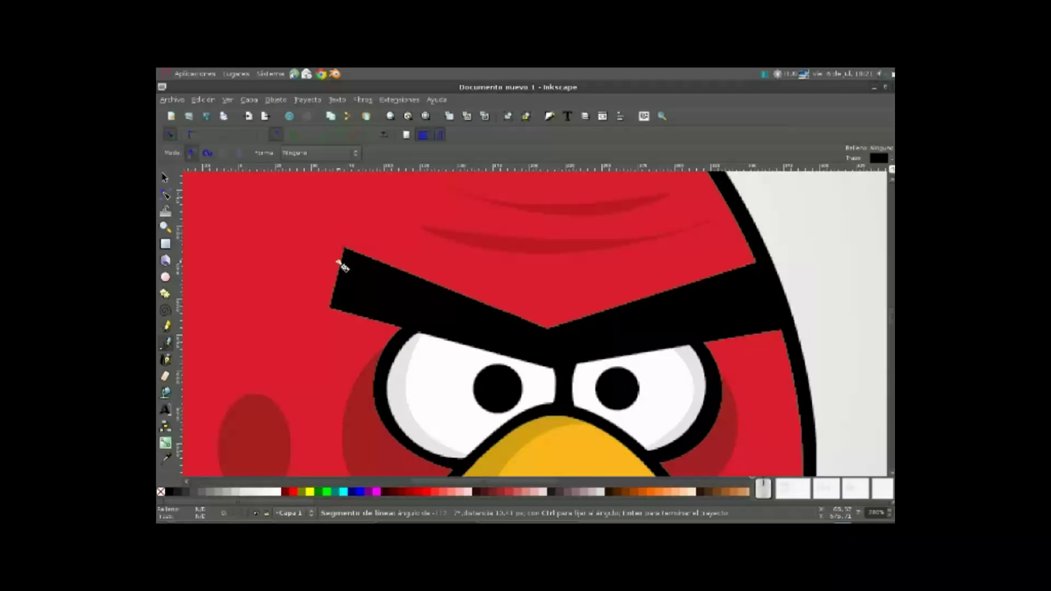
left_click(332, 310)
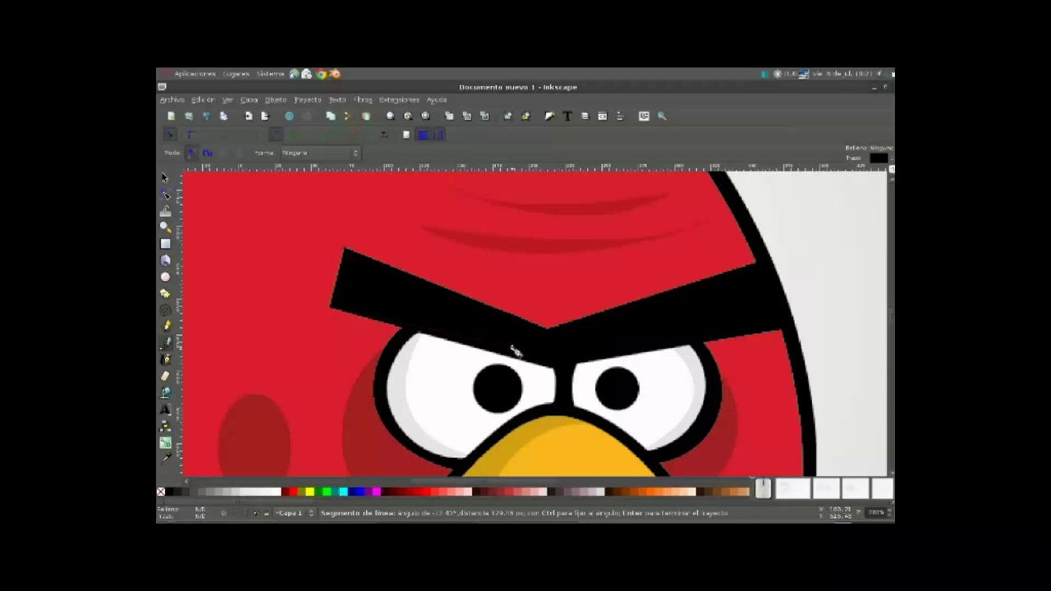
left_click(555, 371)
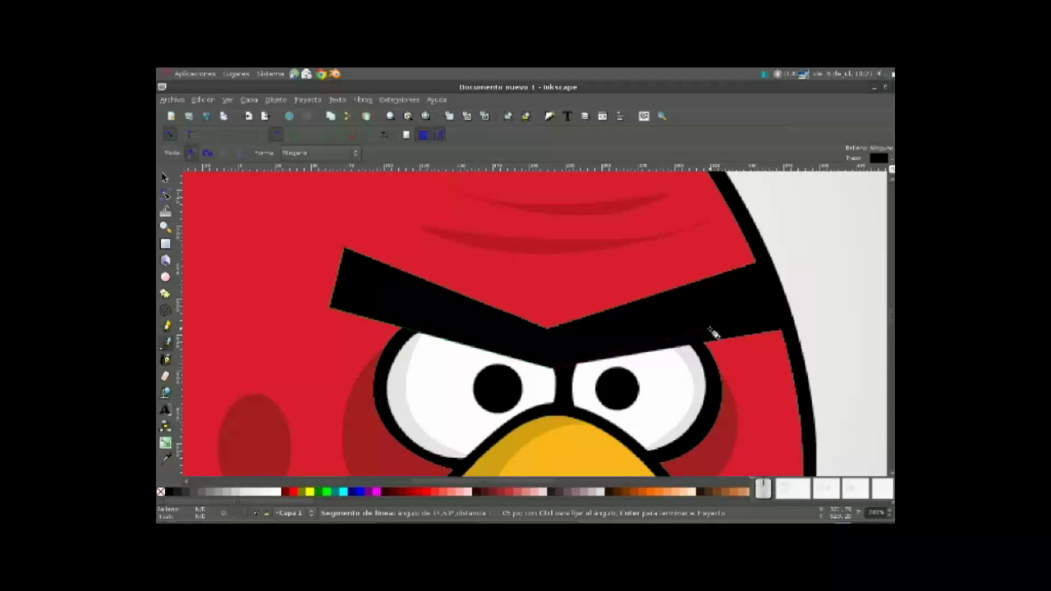
left_click(791, 331)
left_click(773, 262)
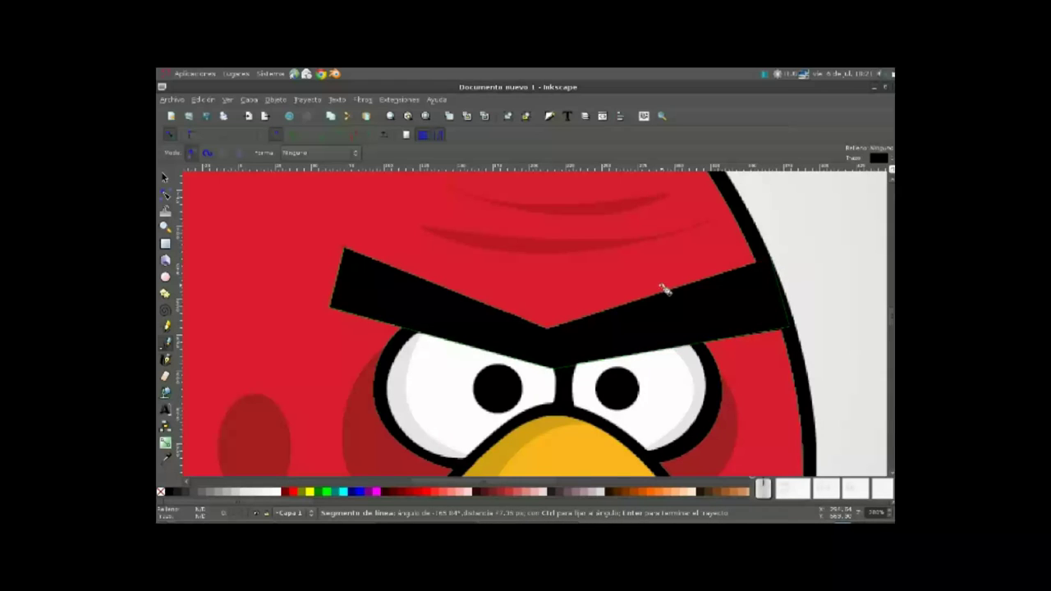
left_click(549, 328)
left_click(344, 249)
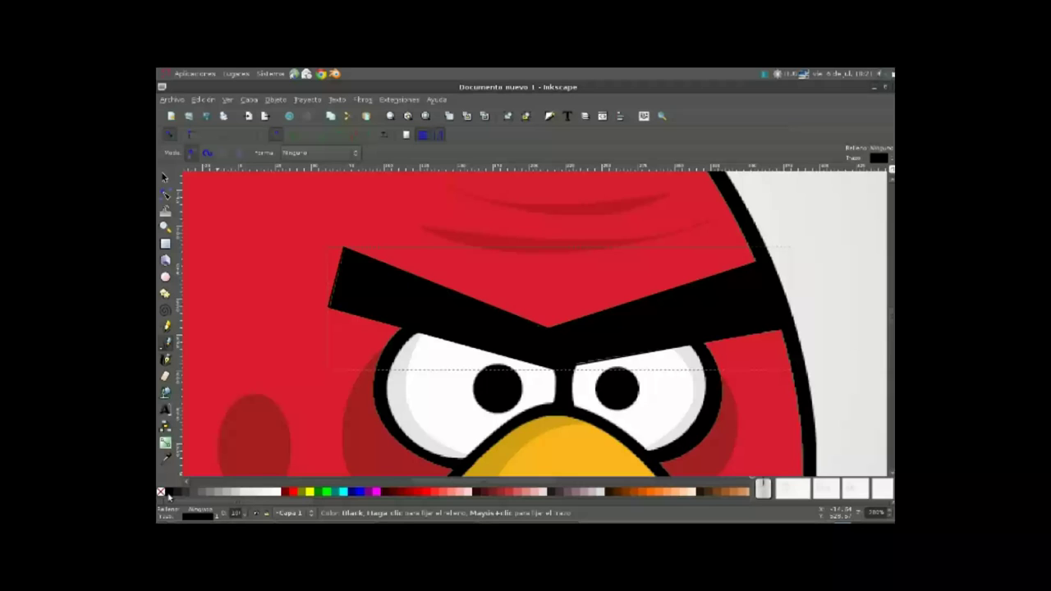
scroll(336, 388, "down", 3)
left_click_drag(367, 348, 444, 300)
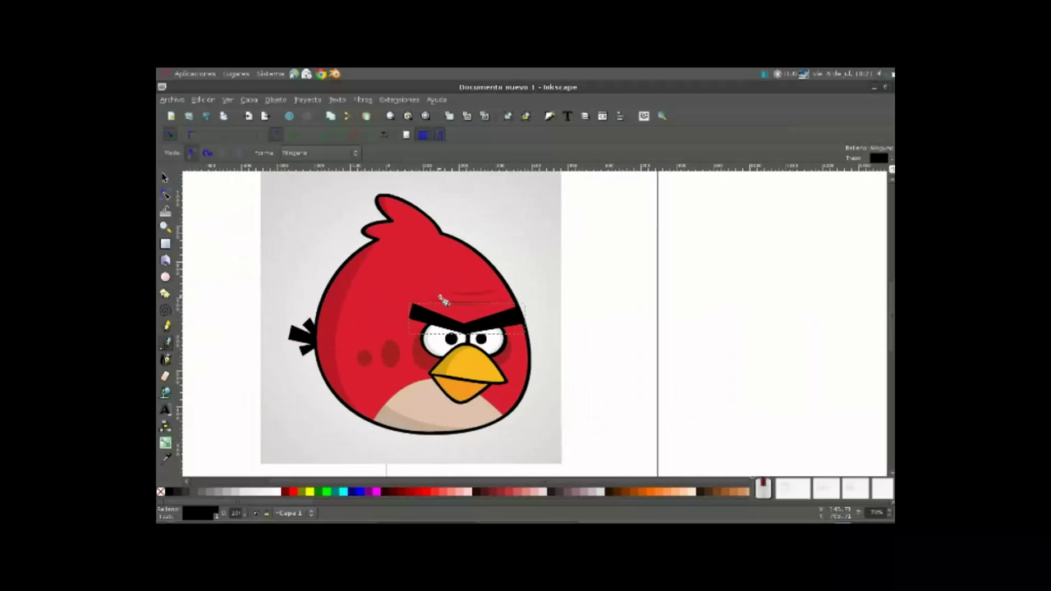
Step: Check the tracing by moving the bird picture aside, then undo the move
left_click(165, 178)
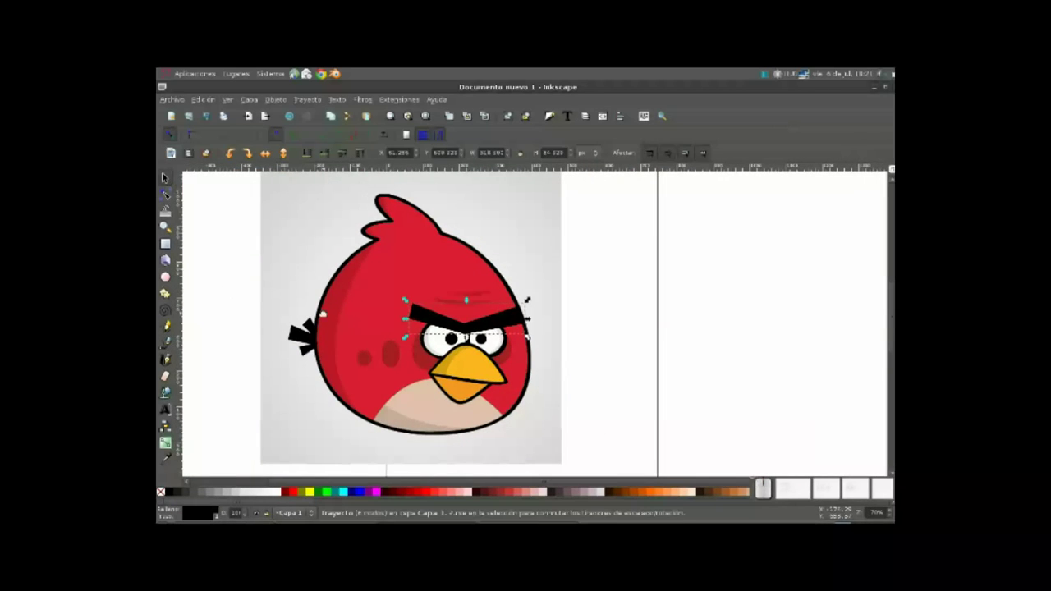
left_click(358, 346)
left_click_drag(400, 397, 637, 397)
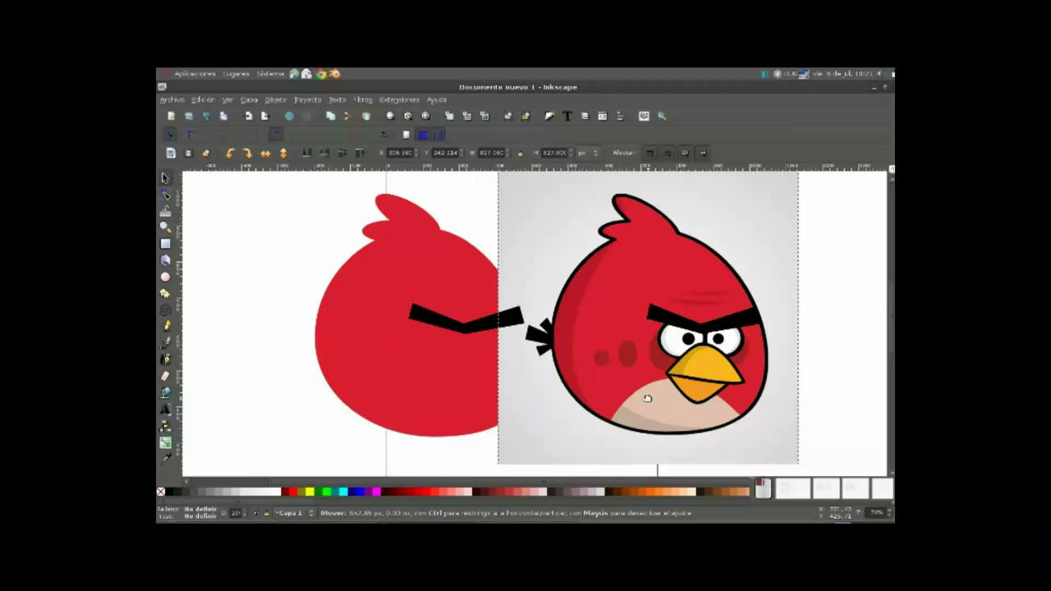
key("ctrl+z")
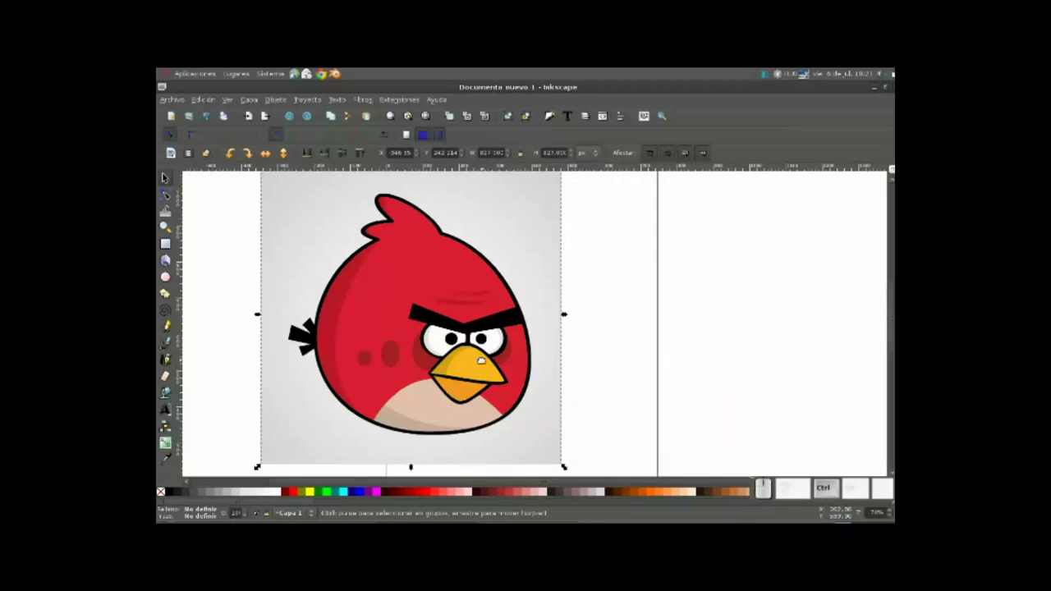
scroll(653, 341, "up", 1, "ctrl")
scroll(629, 328, "up", 1, "ctrl")
scroll(608, 321, "up", 1, "ctrl")
left_click_drag(607, 320, 486, 316)
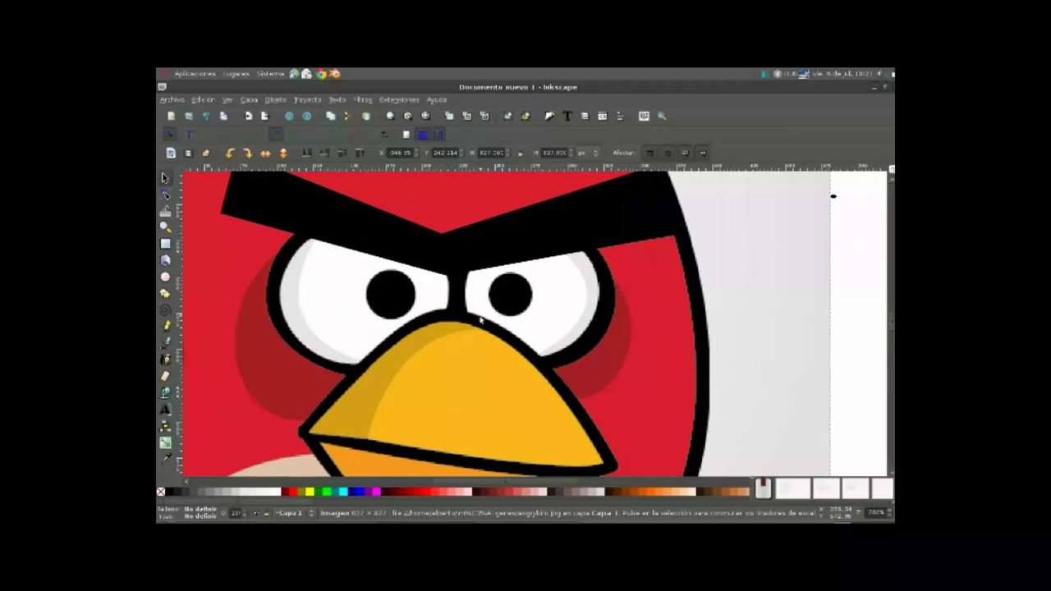
Step: Draw an ellipse over the bird's left eye and convert it to a path
key("e")
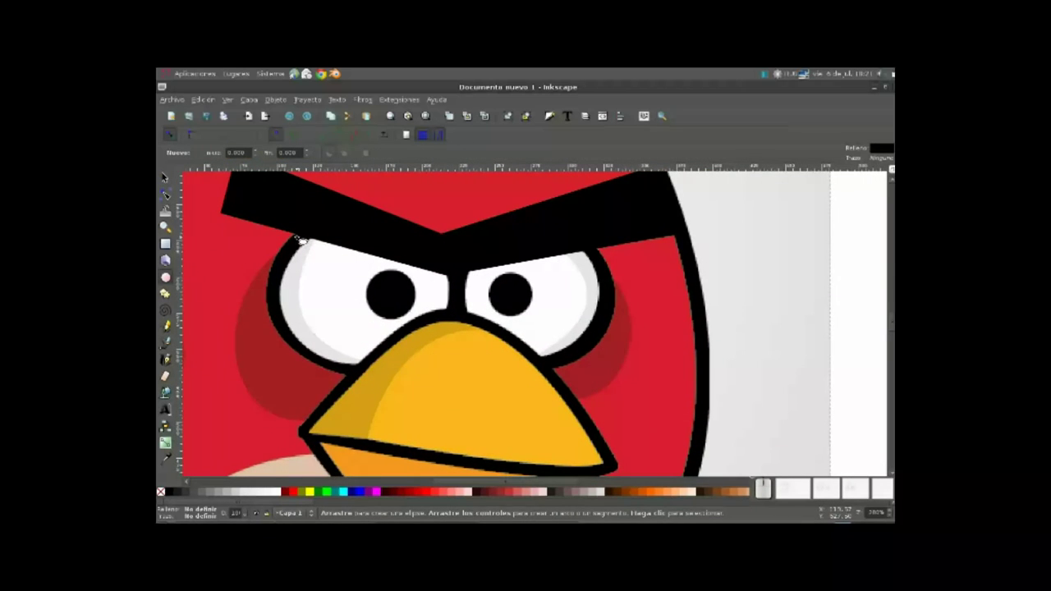
left_click_drag(298, 232, 458, 365)
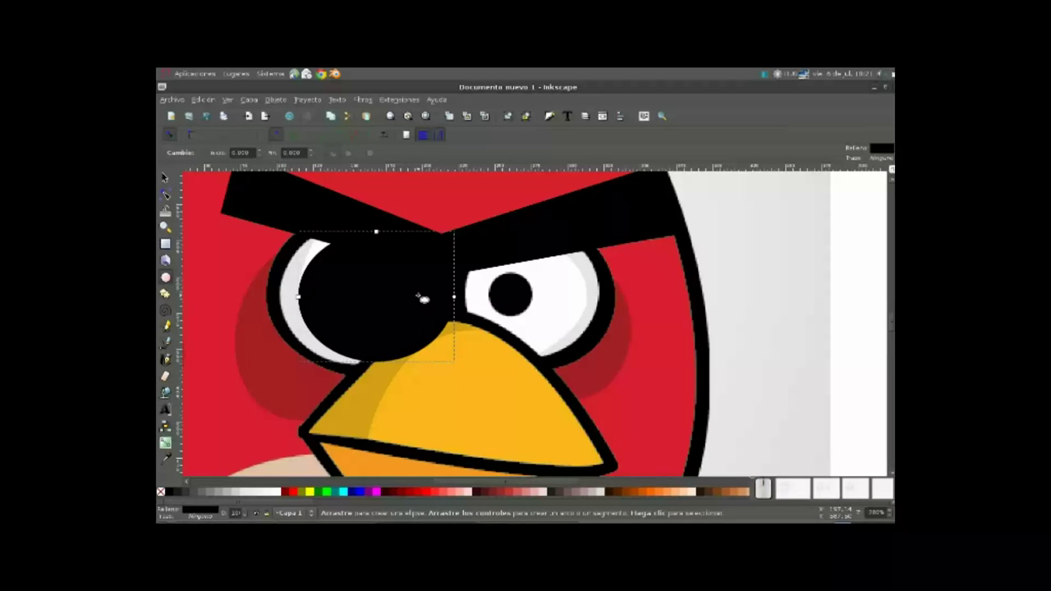
scroll(342, 255, "up", 2)
key("s")
left_click(326, 248)
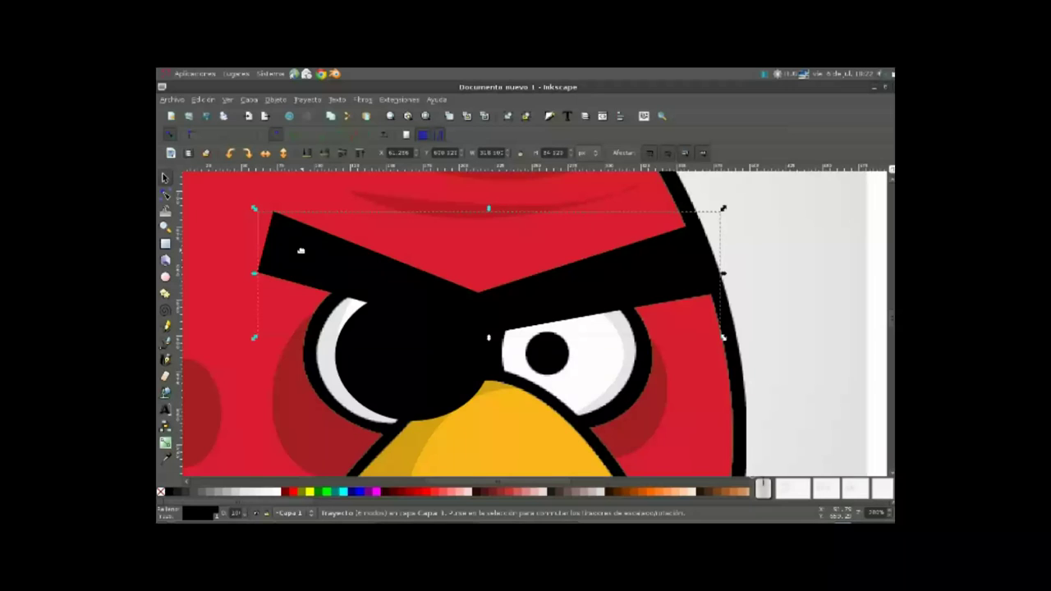
left_click(415, 380)
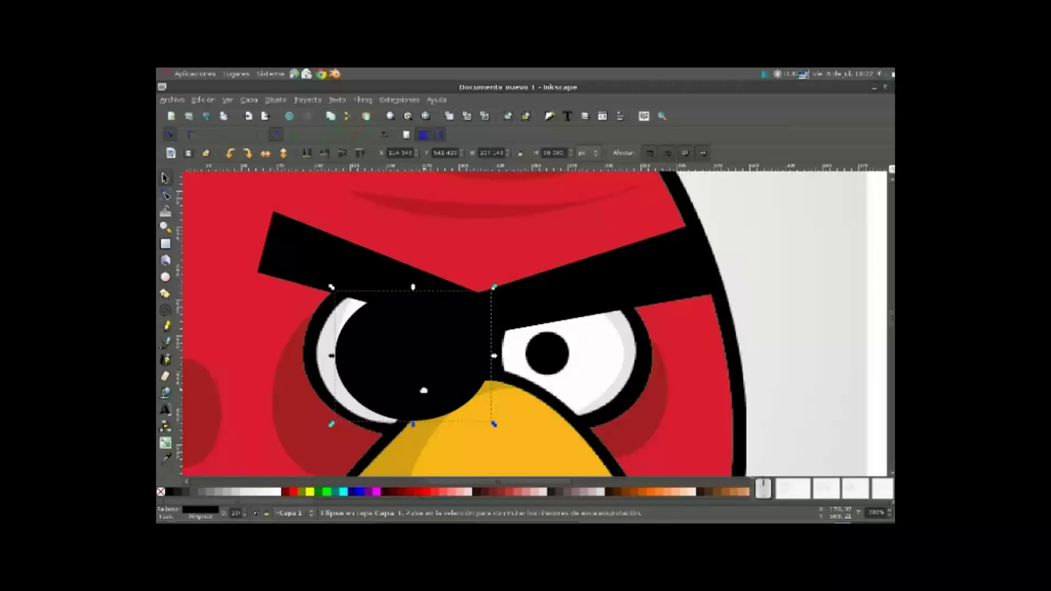
key("ctrl+shift+c")
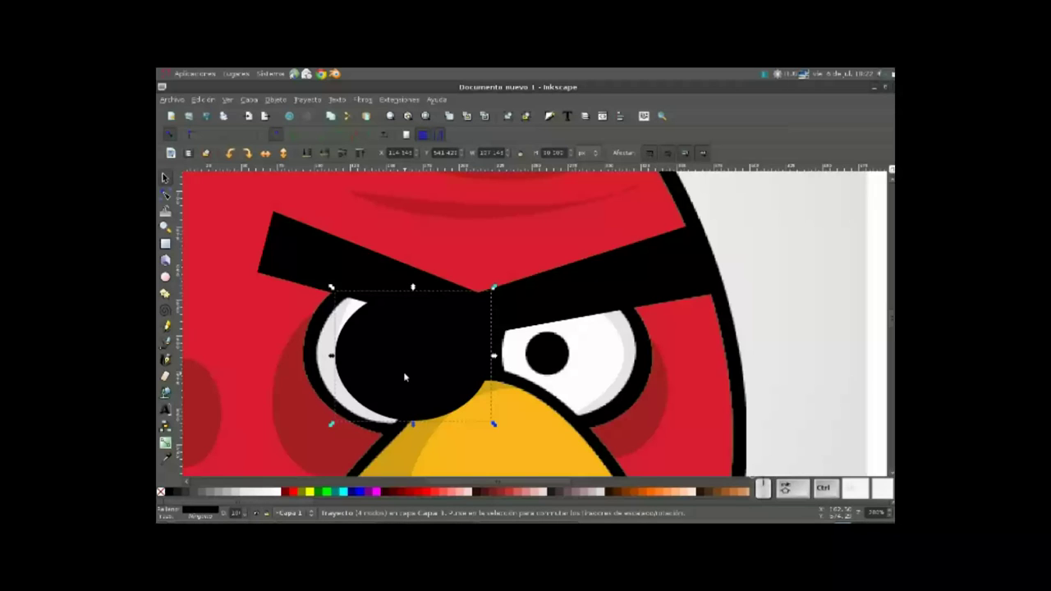
Step: Reshape the eye path's nodes so it fully covers the left eye
left_click(168, 195)
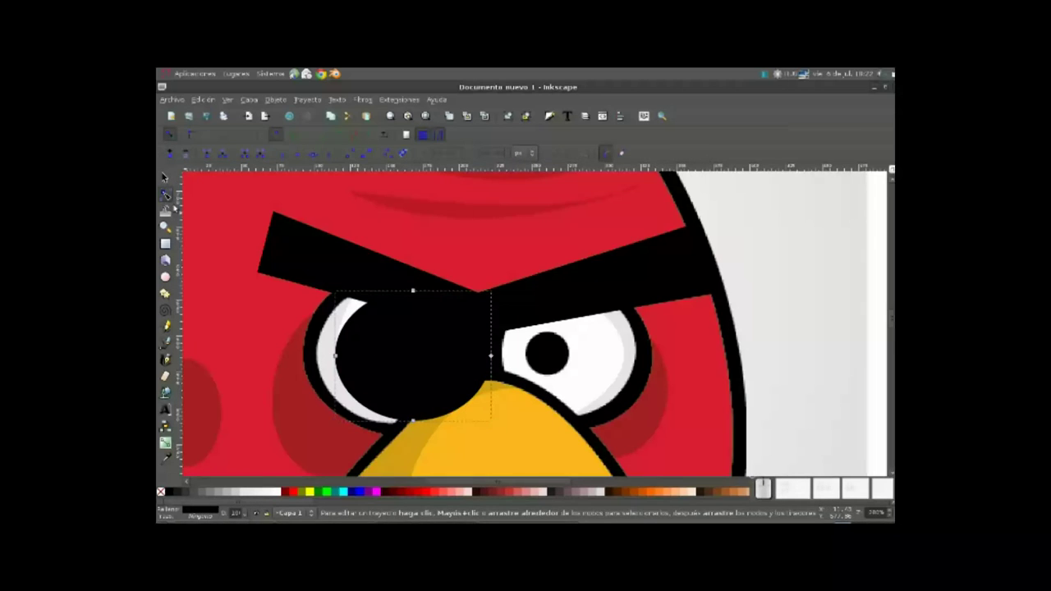
left_click_drag(434, 376, 401, 361)
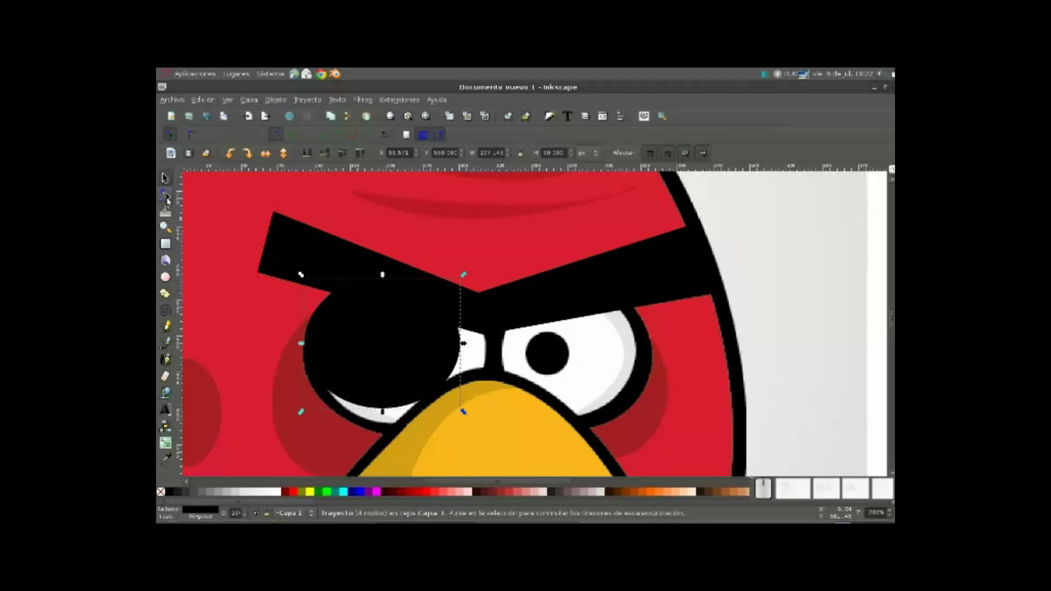
left_click_drag(463, 411, 500, 436)
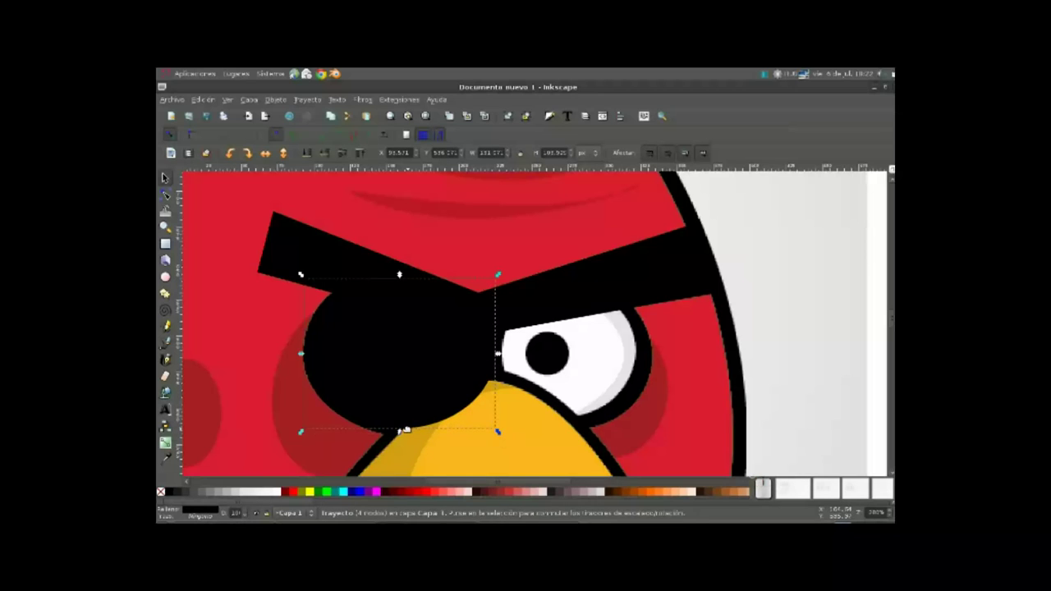
left_click_drag(400, 433, 400, 437)
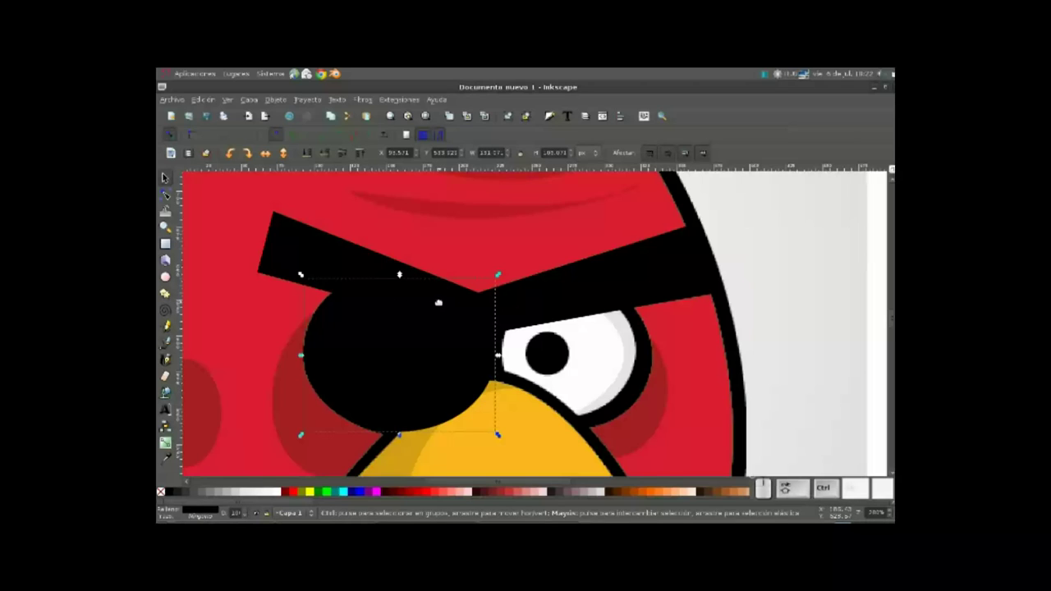
key("ctrl+shift+f")
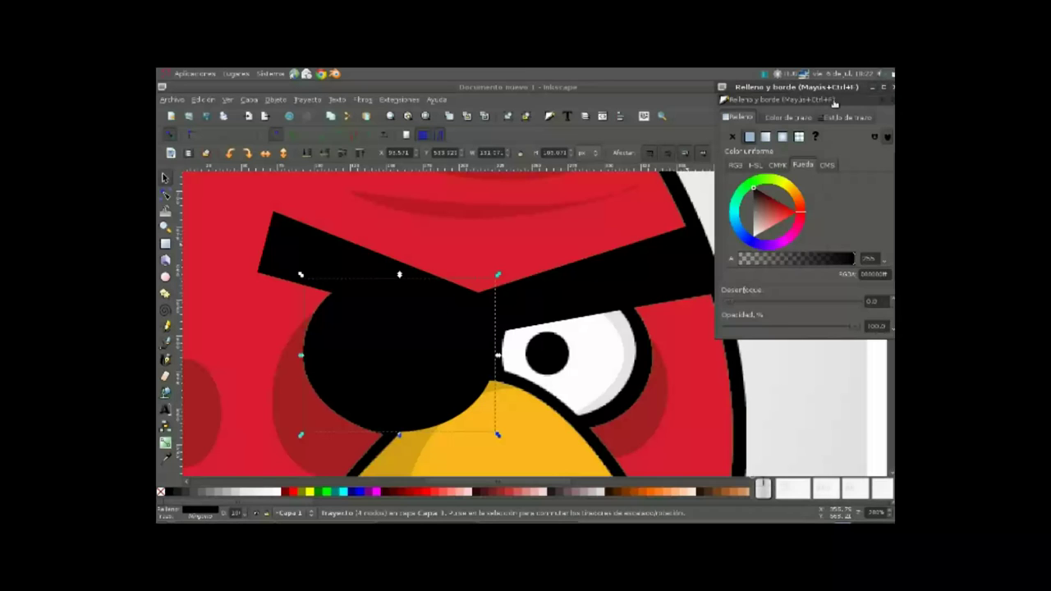
Step: Fill the left-eye path white and give it a flat black stroke
left_click_drag(829, 88, 727, 188)
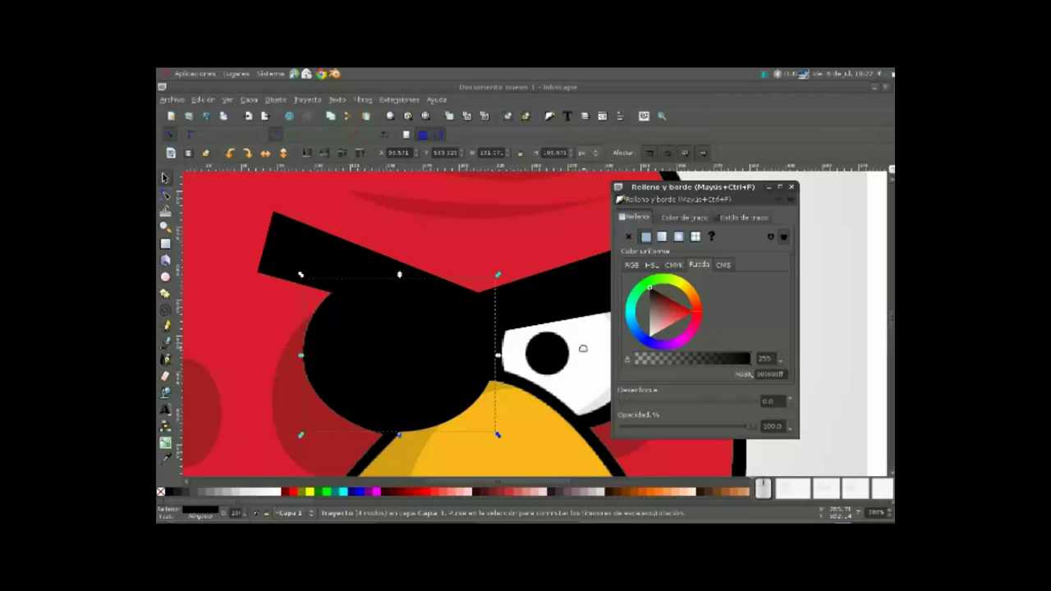
left_click_drag(661, 322, 653, 361)
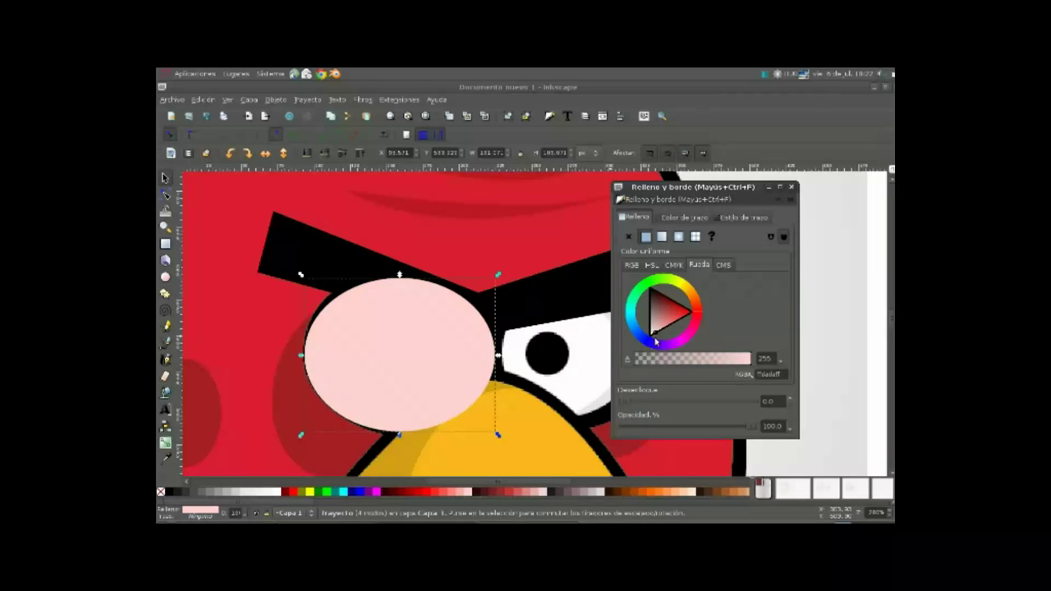
left_click_drag(584, 371, 525, 364)
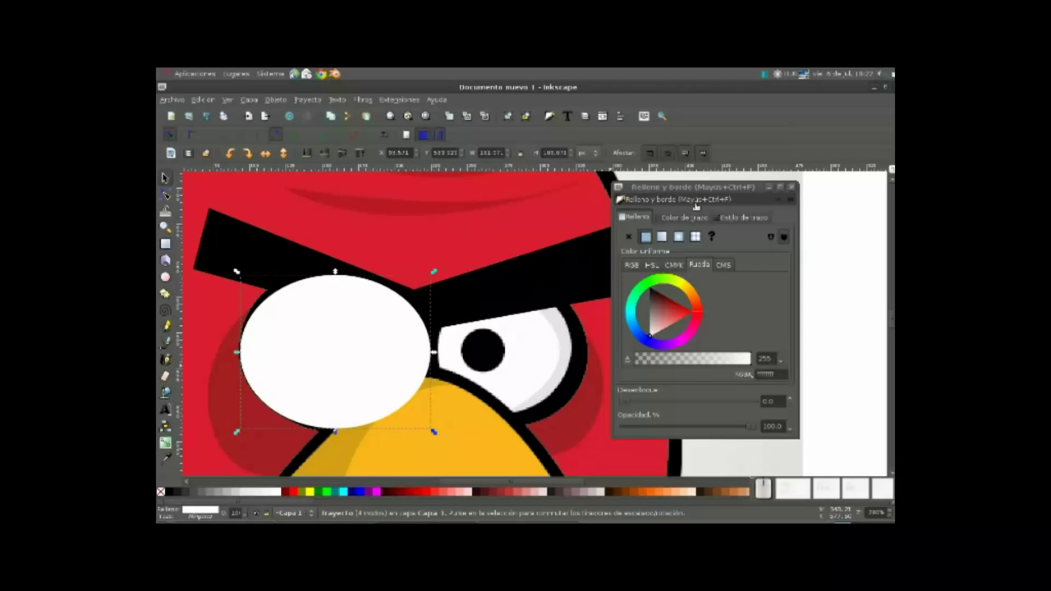
left_click(693, 218)
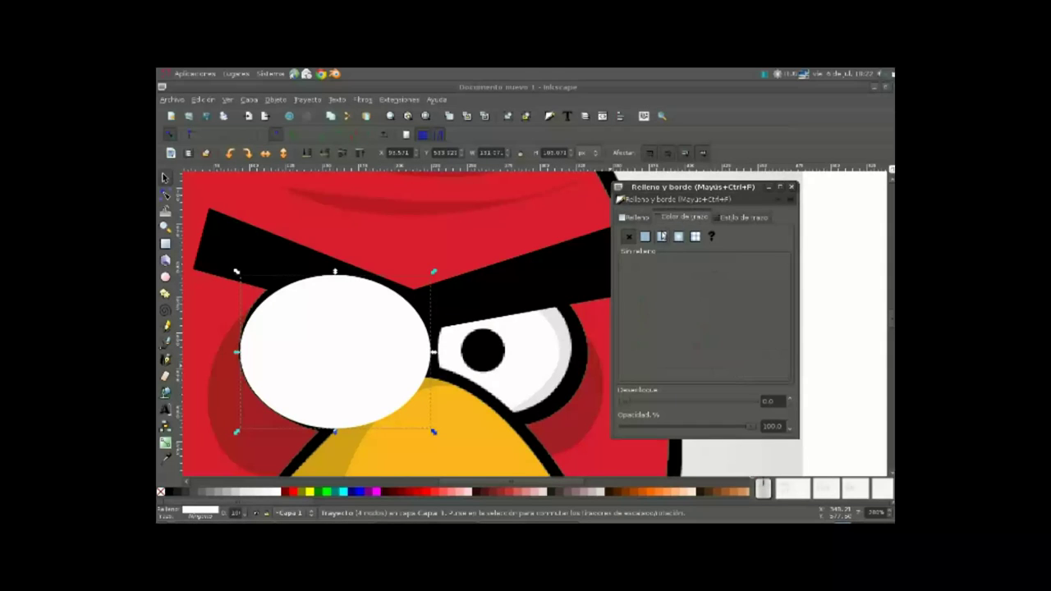
left_click(646, 238)
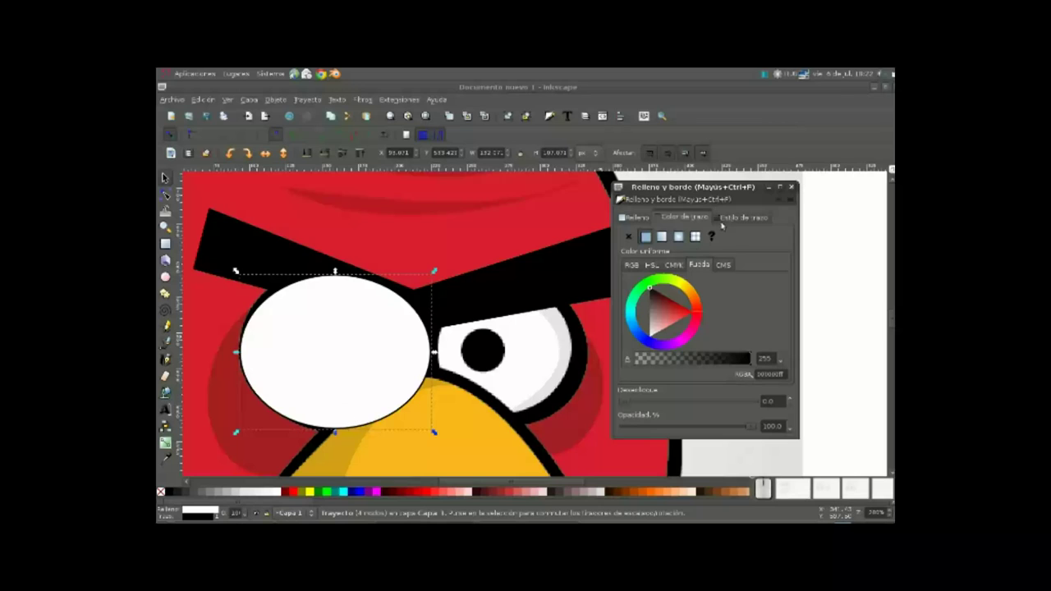
left_click(730, 219)
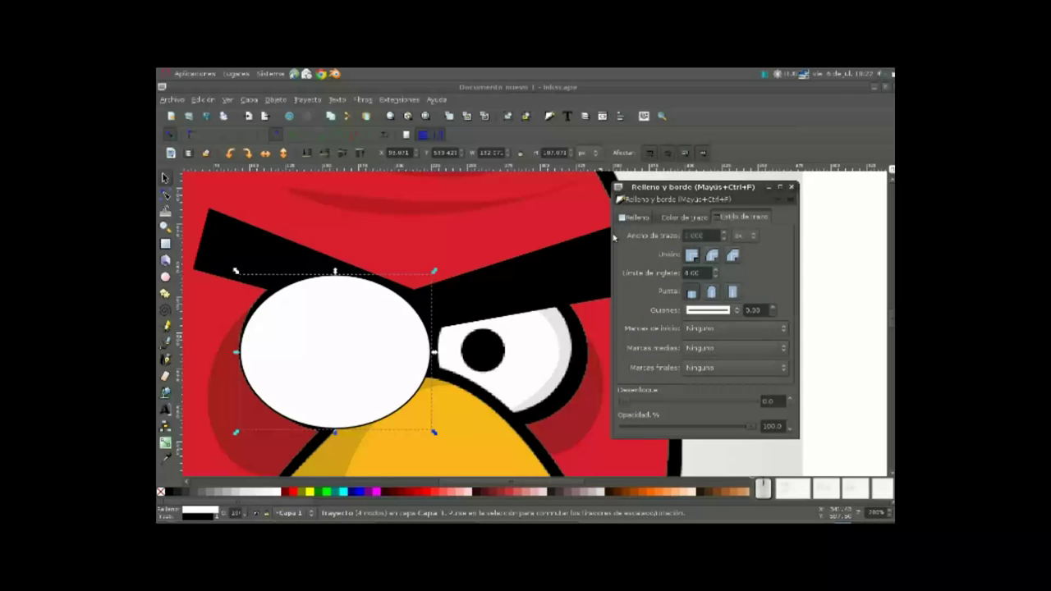
Step: Set the left eye's stroke width to 10
type("10")
key("Return")
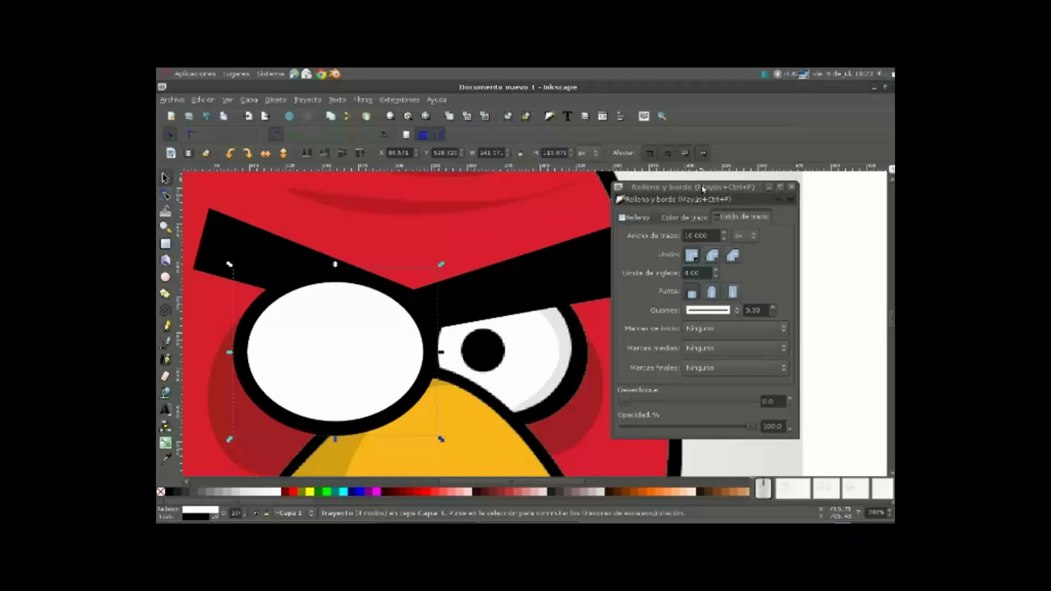
left_click_drag(704, 188, 799, 191)
scroll(439, 285, "down", 2)
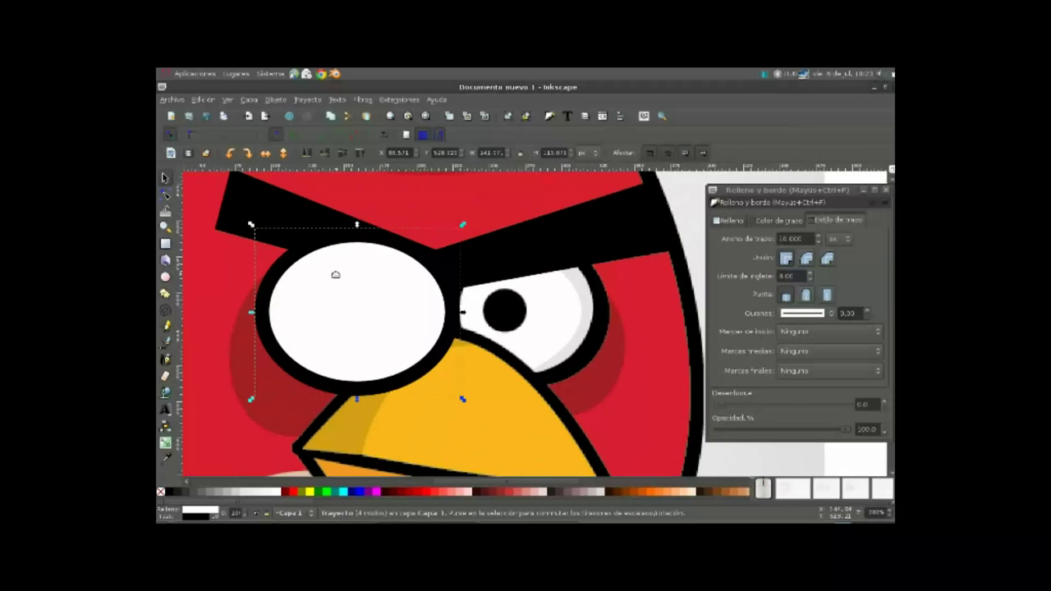
key("ctrl")
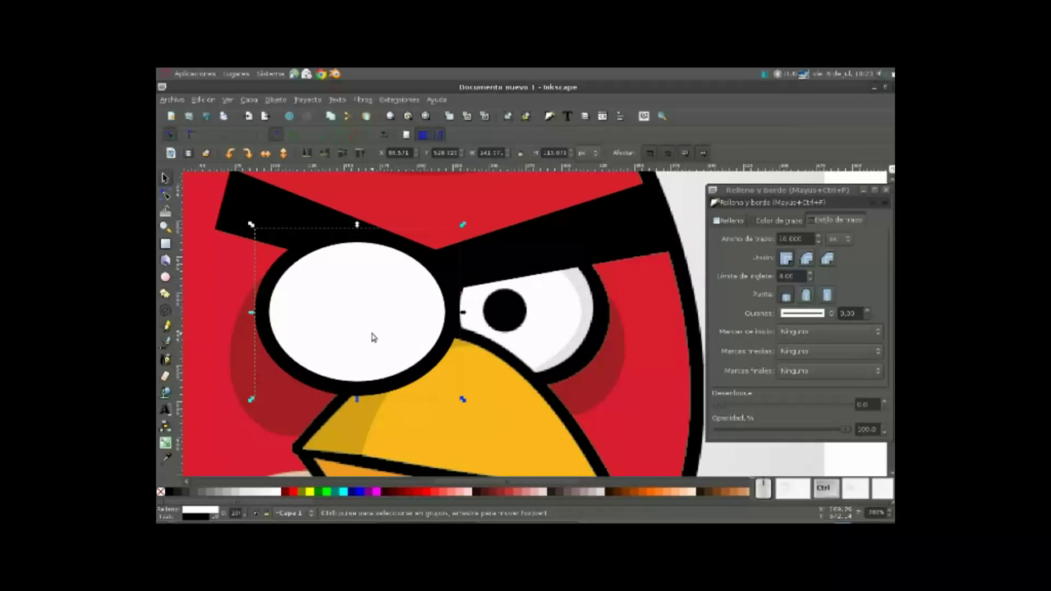
Step: Duplicate the eye, resize the copy over the right eye, and select both eyes
key("ctrl+d")
mouse_move(372, 337)
left_mouse_down()
mouse_move(534, 338)
mouse_move(525, 339)
left_mouse_up()
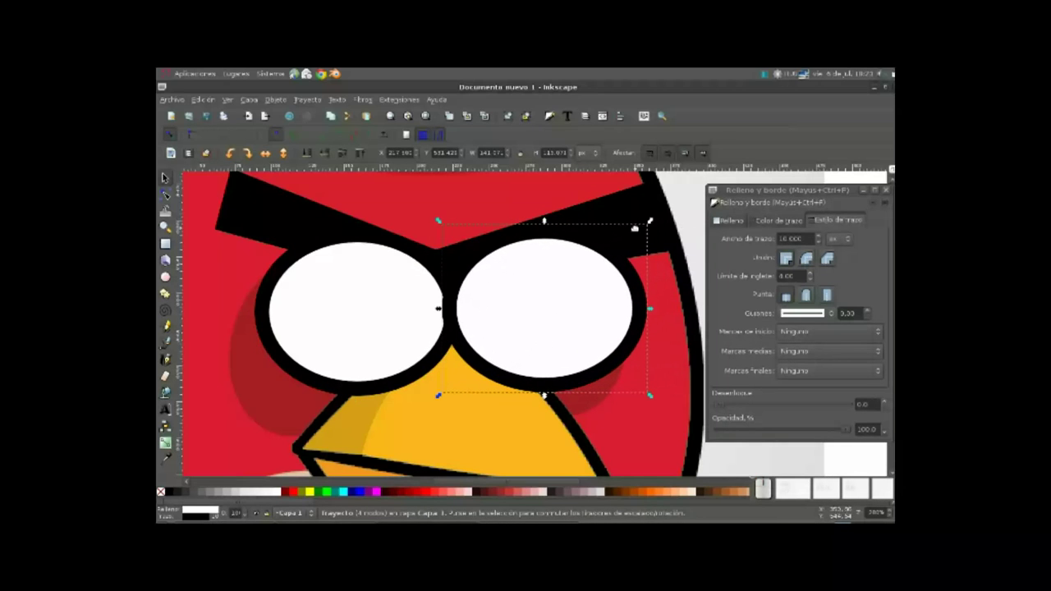
left_click_drag(651, 222, 621, 252)
left_click_drag(566, 318, 537, 326)
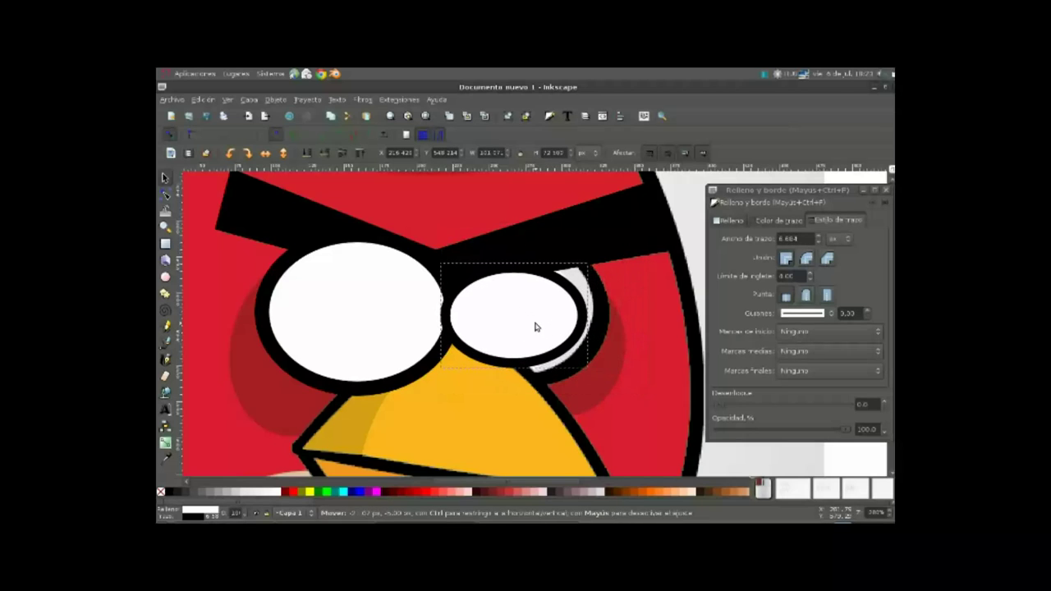
left_click_drag(508, 378, 512, 392)
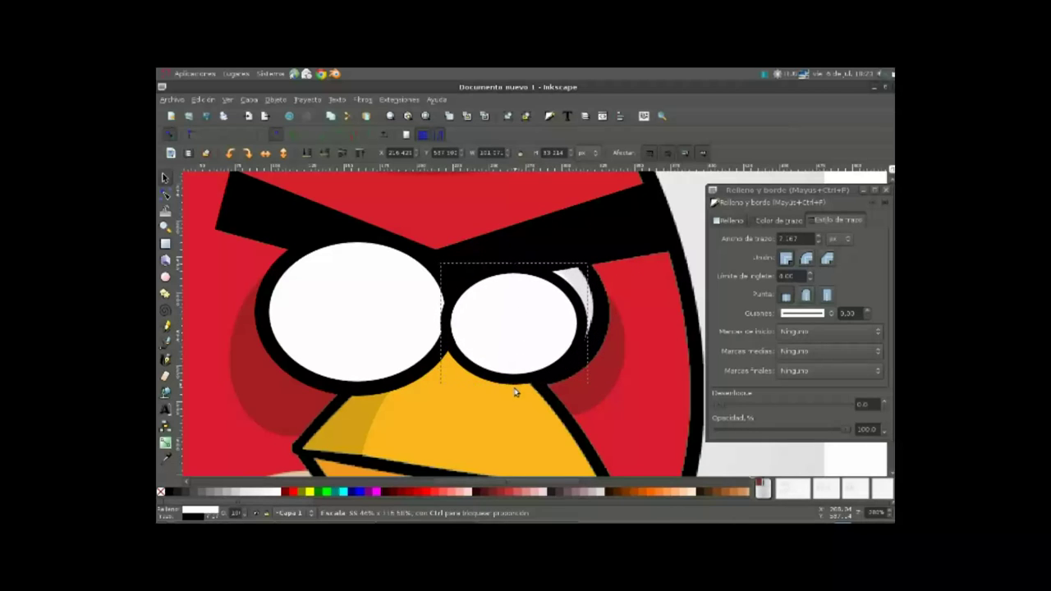
mouse_move(593, 321)
left_mouse_down()
mouse_move(542, 323)
mouse_move(610, 316)
left_mouse_up()
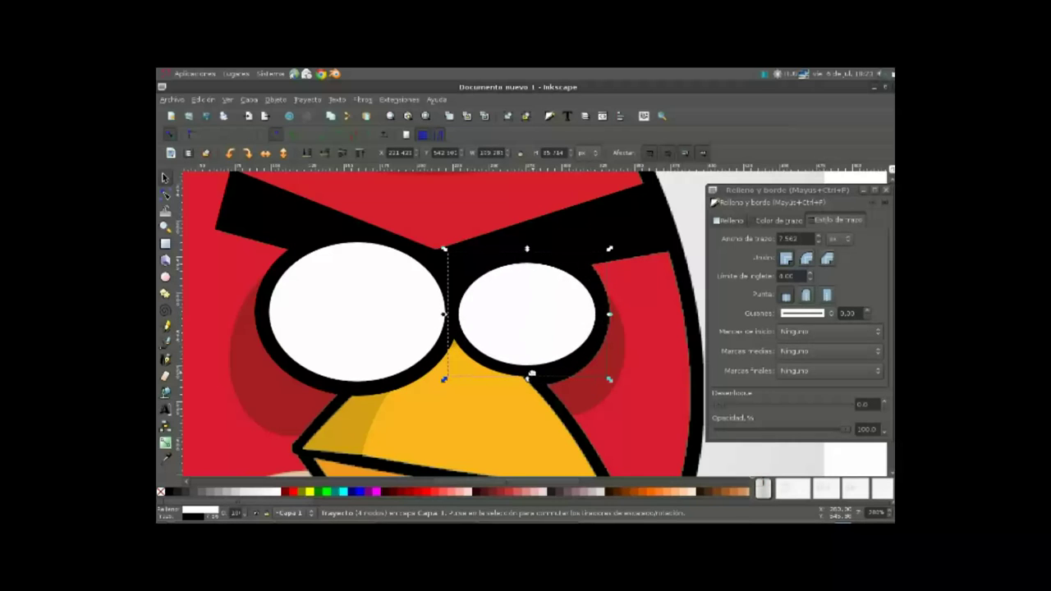
left_click_drag(529, 380, 528, 383)
left_click_drag(530, 255, 529, 242)
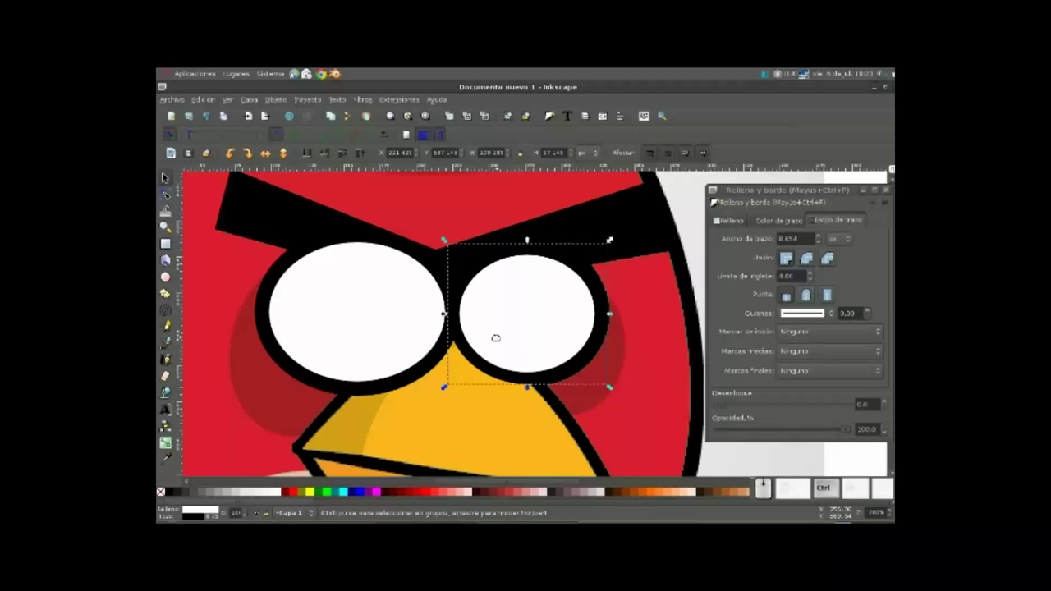
scroll(495, 335, "down", 1, "ctrl")
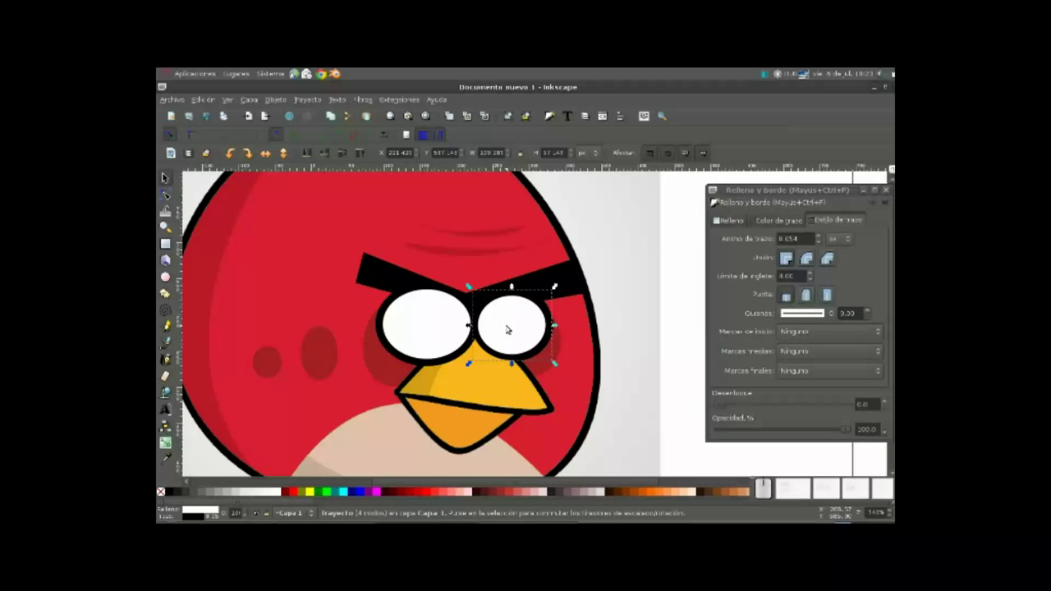
left_click(424, 333, "shift")
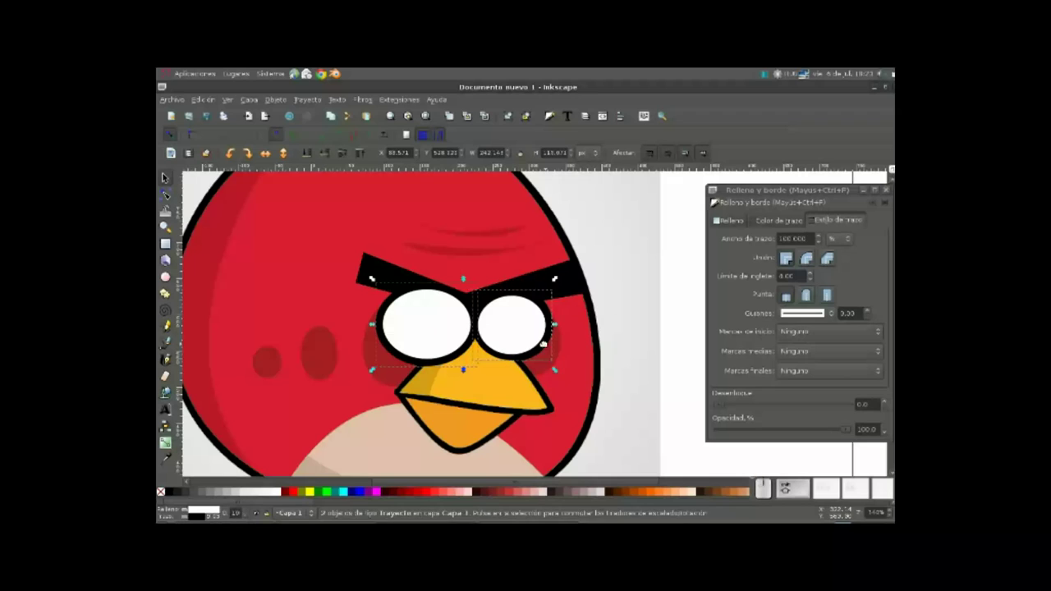
Step: Move both eyes down and draw a small outline-free circle over the left pupil
left_click_drag(443, 382, 443, 401)
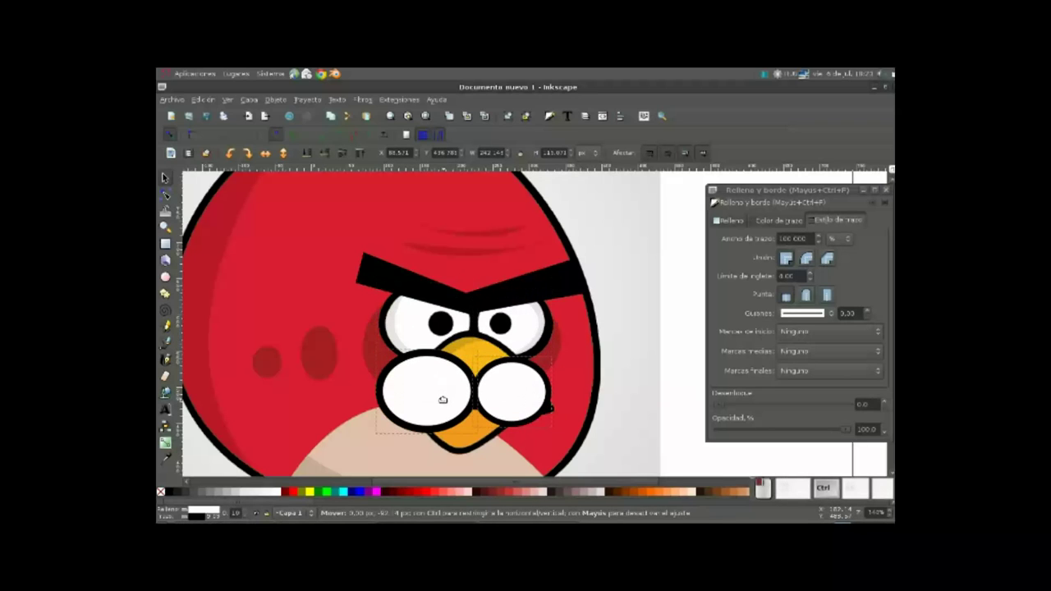
key("e")
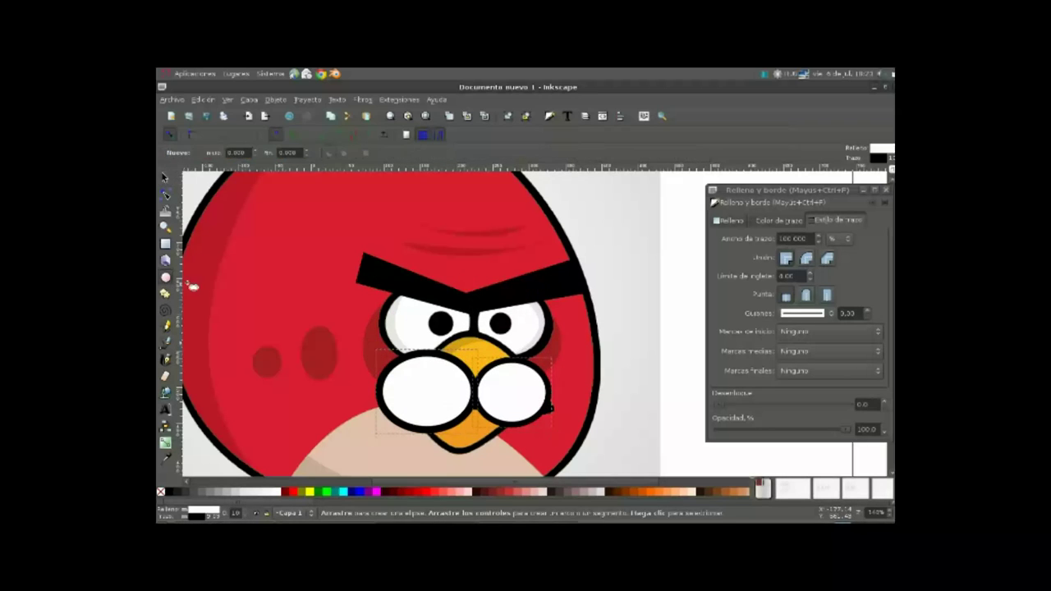
scroll(444, 306, "up", 2)
left_click_drag(436, 293, 493, 347)
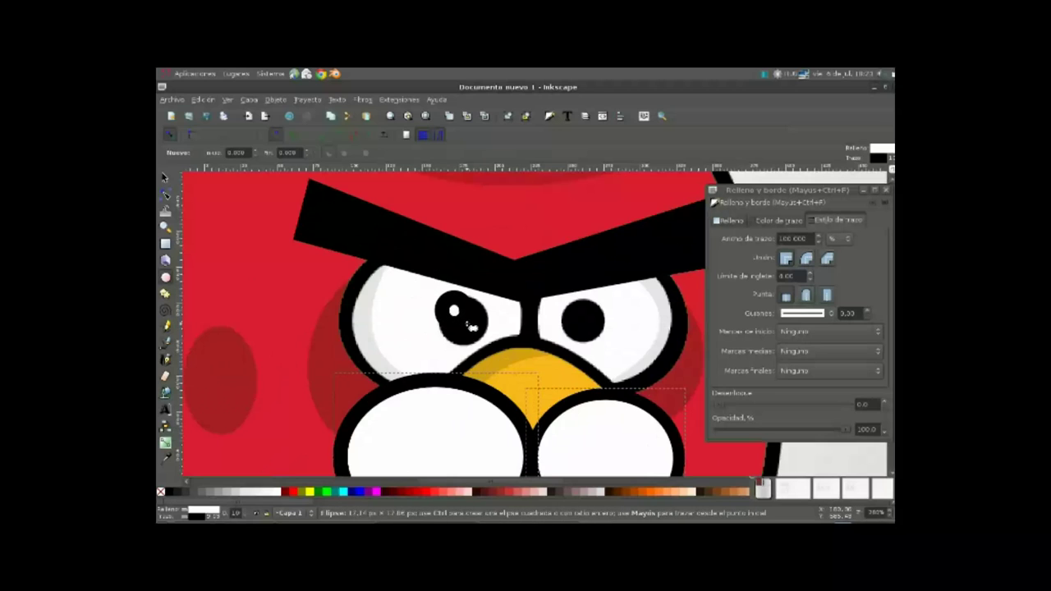
left_click(778, 220)
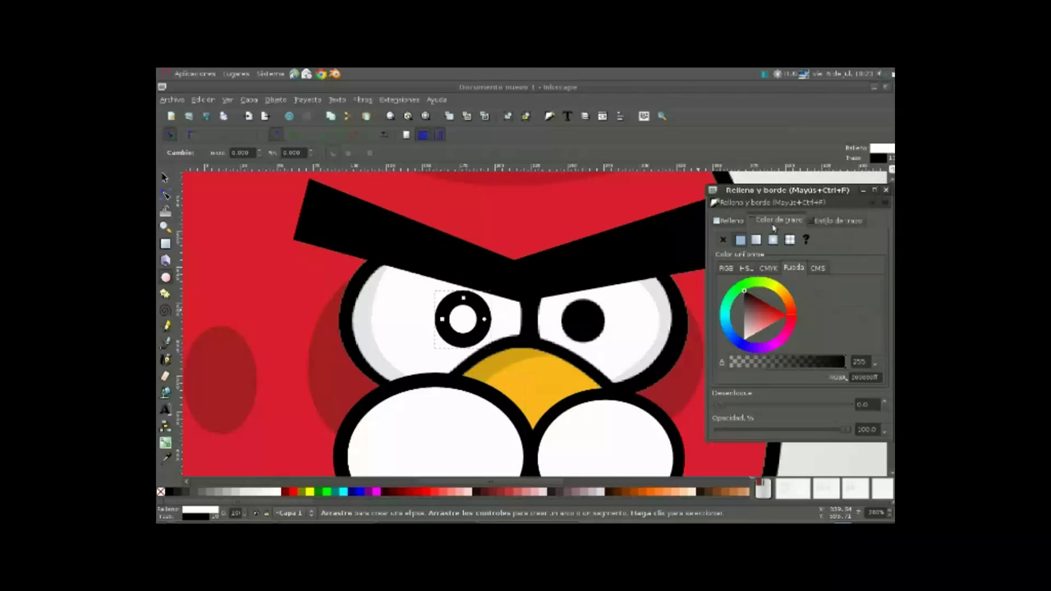
left_click(723, 240)
Step: Fill the pupil circle black, convert it to a path, and enlarge it slightly
left_click(729, 222)
left_click_drag(763, 321, 745, 337)
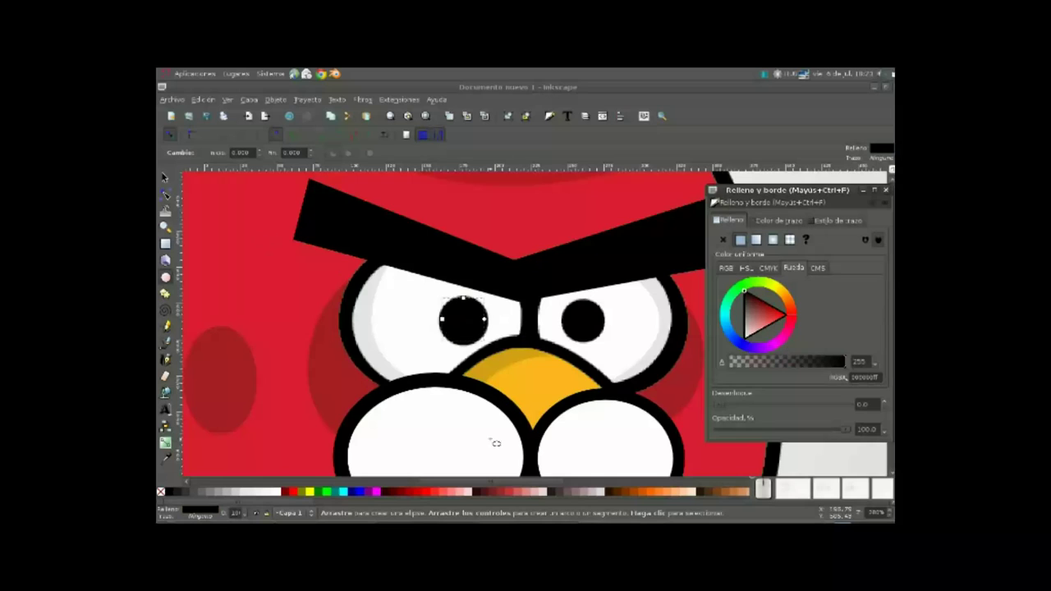
key("ctrl")
key("ctrl+shift+z")
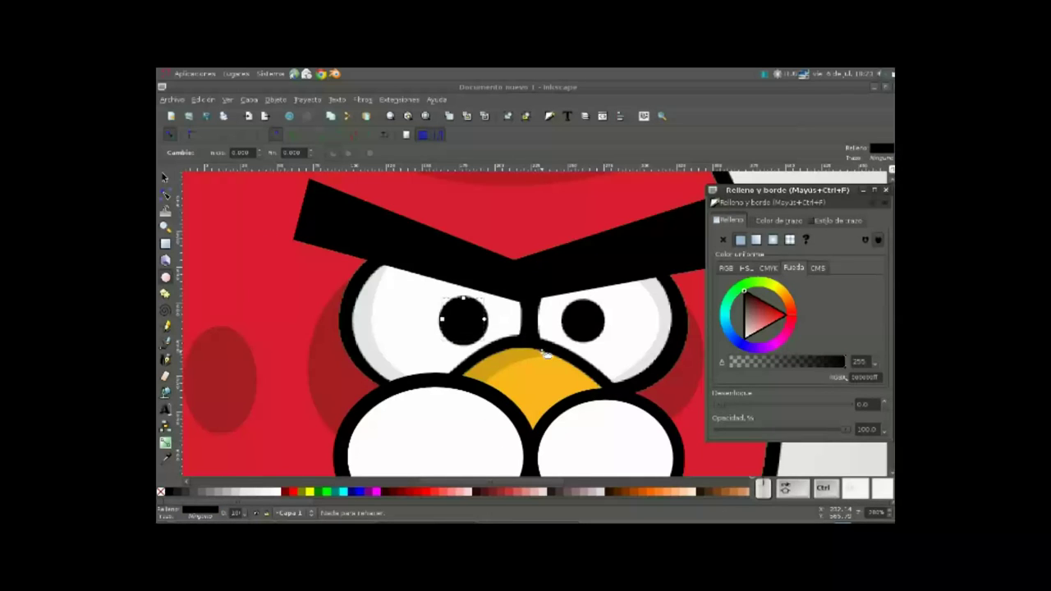
key("ctrl+shift+c")
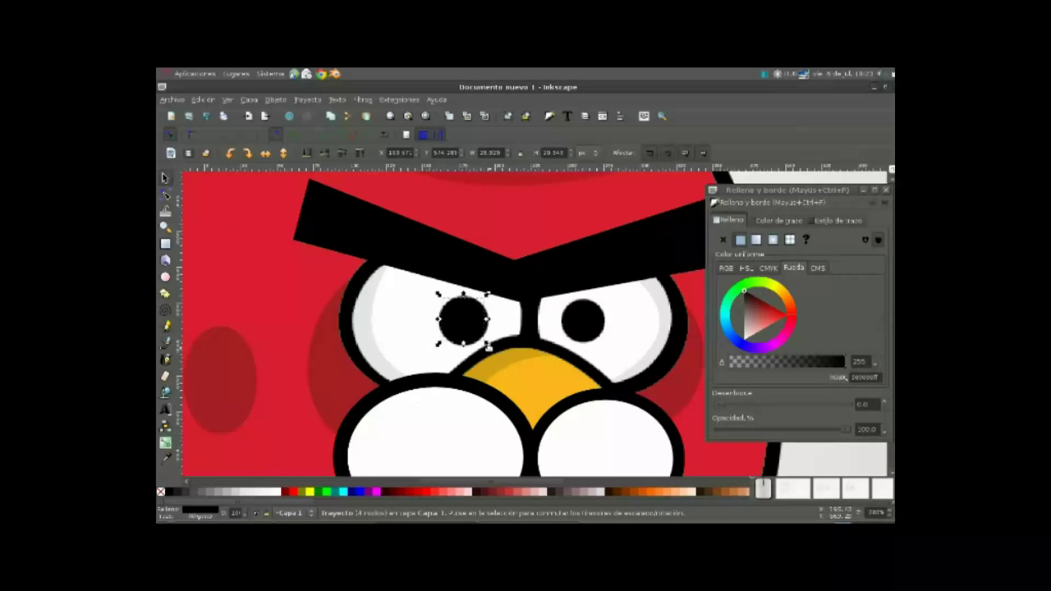
left_click_drag(488, 345, 491, 347)
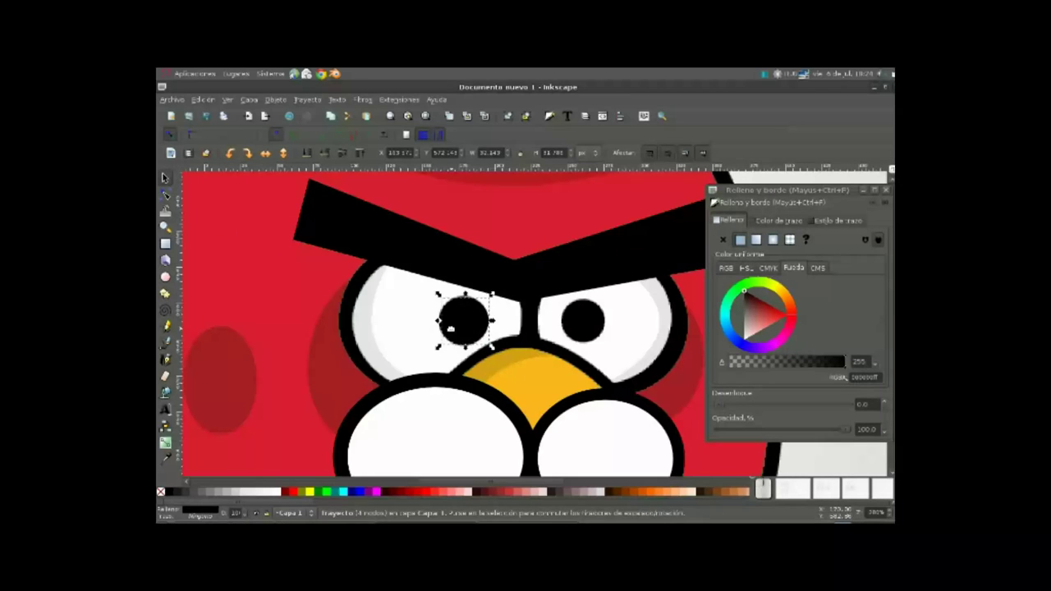
left_click_drag(438, 321, 435, 321)
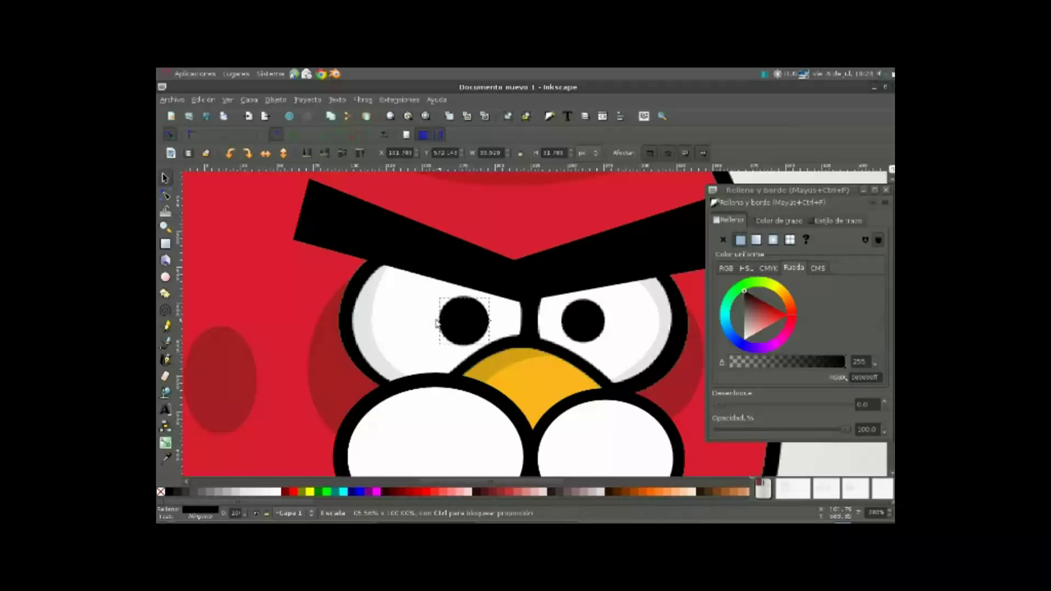
left_click_drag(464, 294, 464, 291)
Step: Duplicate the left pupil into the right eye and resize it to fit
key("ctrl+d")
left_click_drag(470, 327, 588, 328)
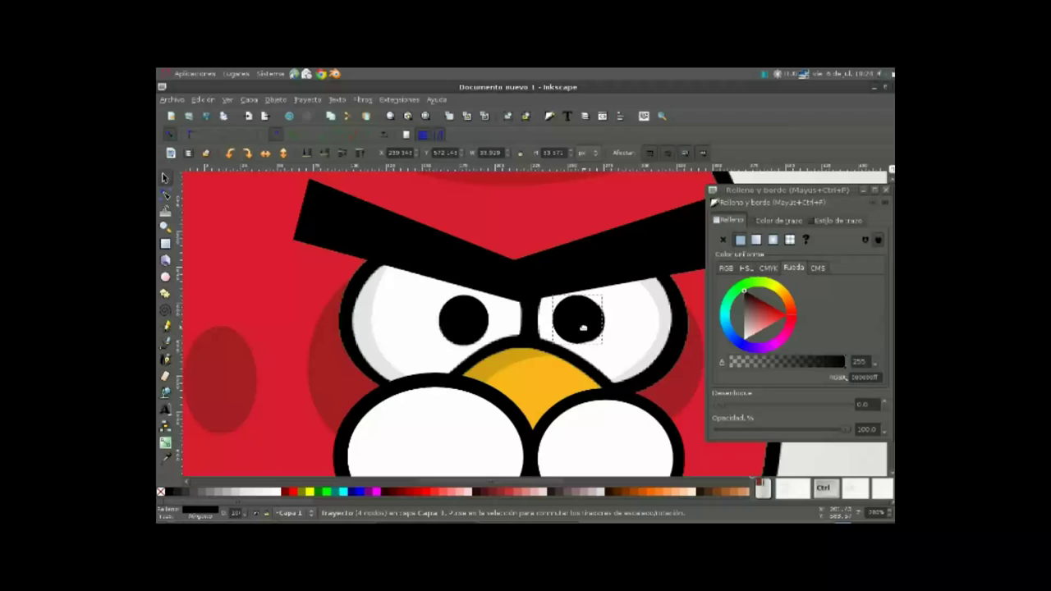
left_click_drag(582, 292, 582, 297)
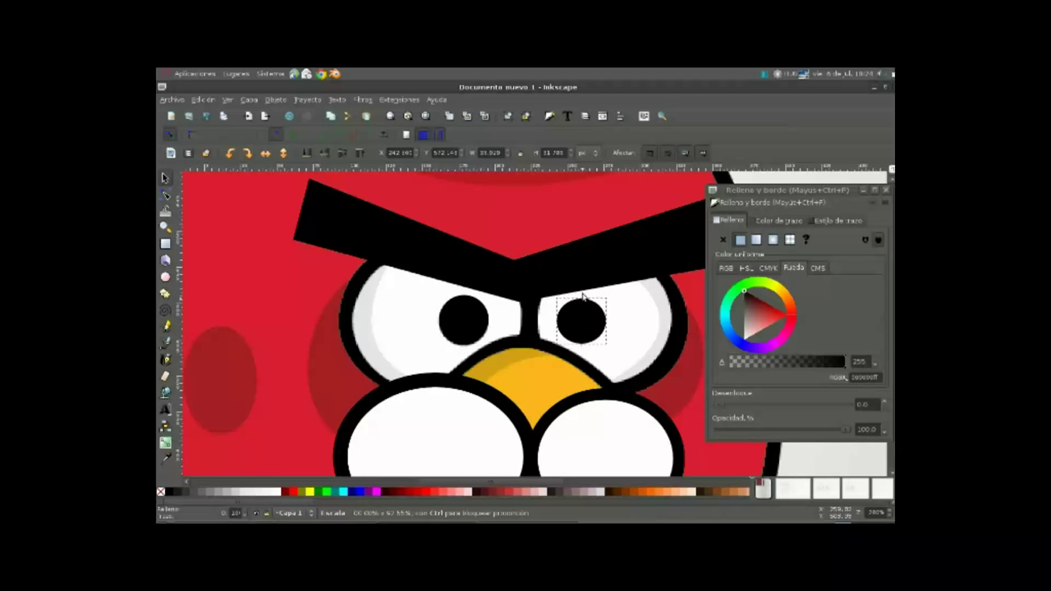
left_click(552, 323)
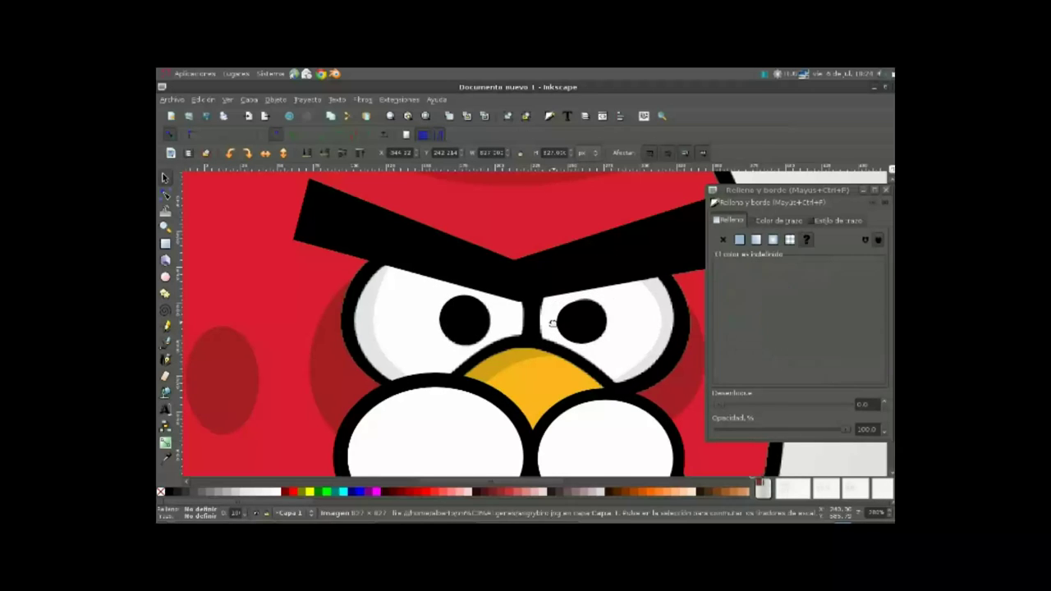
left_click(578, 320)
left_click(583, 323)
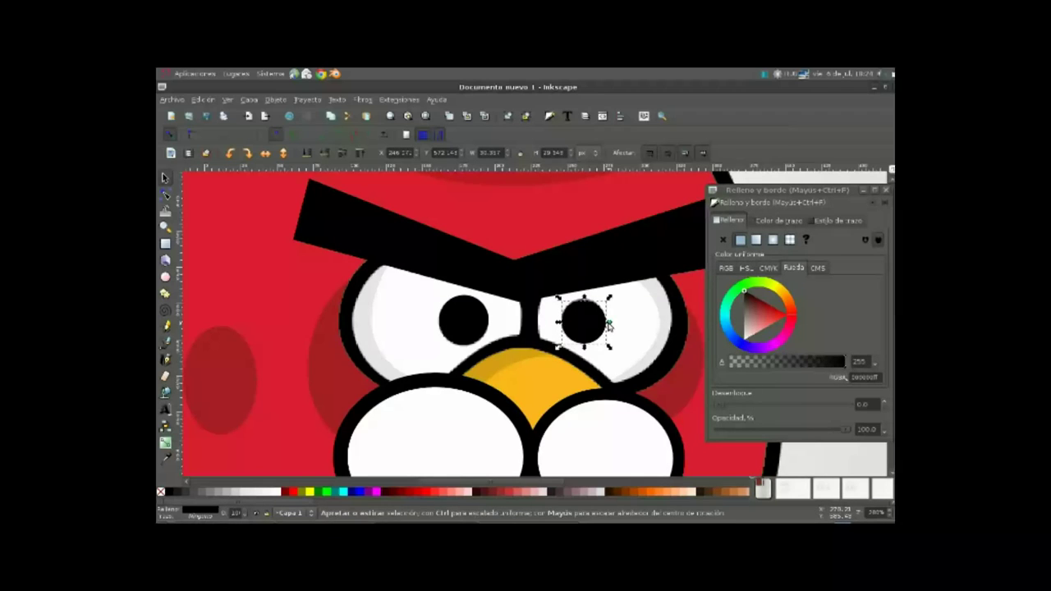
left_click_drag(609, 325, 611, 326)
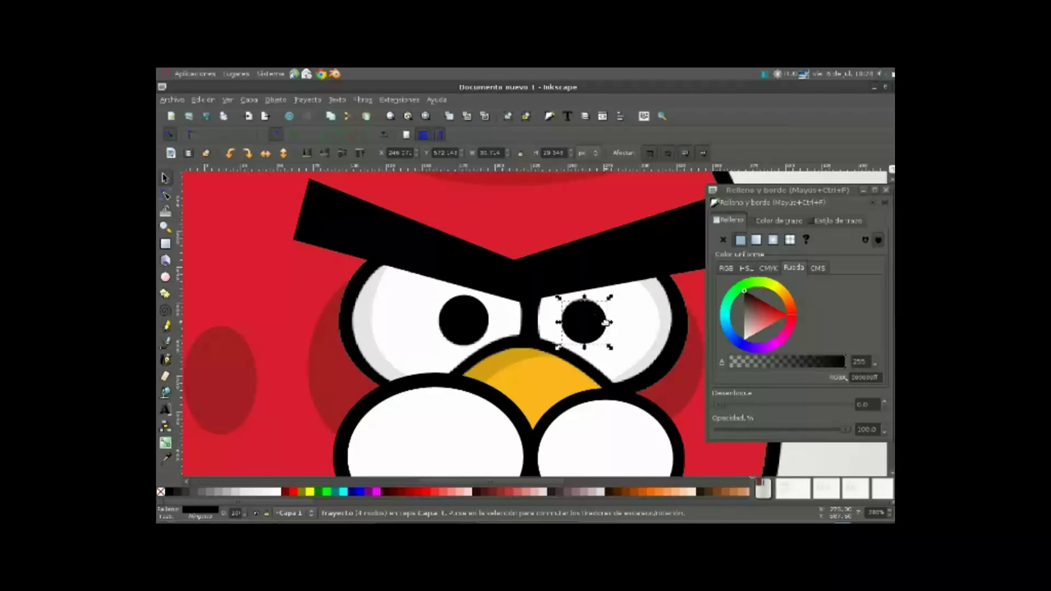
left_click_drag(584, 297, 584, 294)
left_click_drag(587, 349, 590, 349)
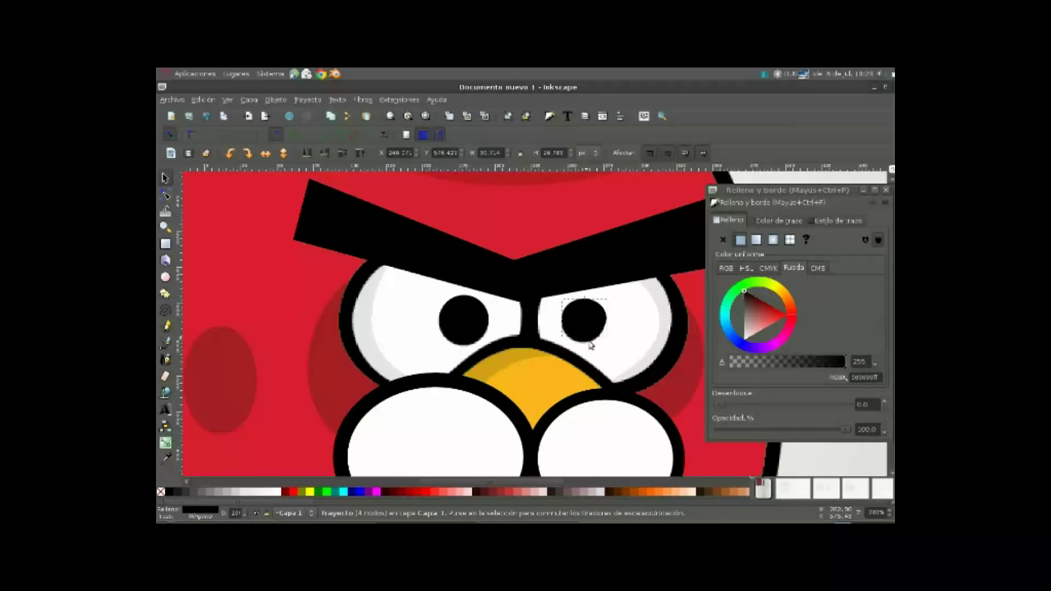
Step: Move the white eyes up and set their stacking so the pupils show
scroll(589, 349, "right", 2)
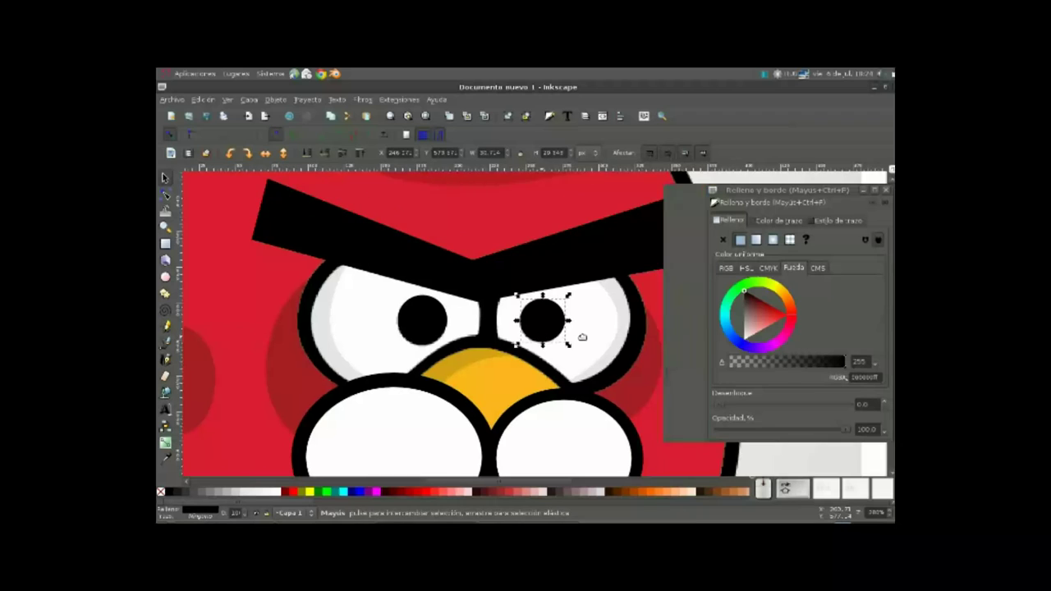
scroll(581, 304, "up", 2, "ctrl")
scroll(534, 329, "down", 5, "ctrl")
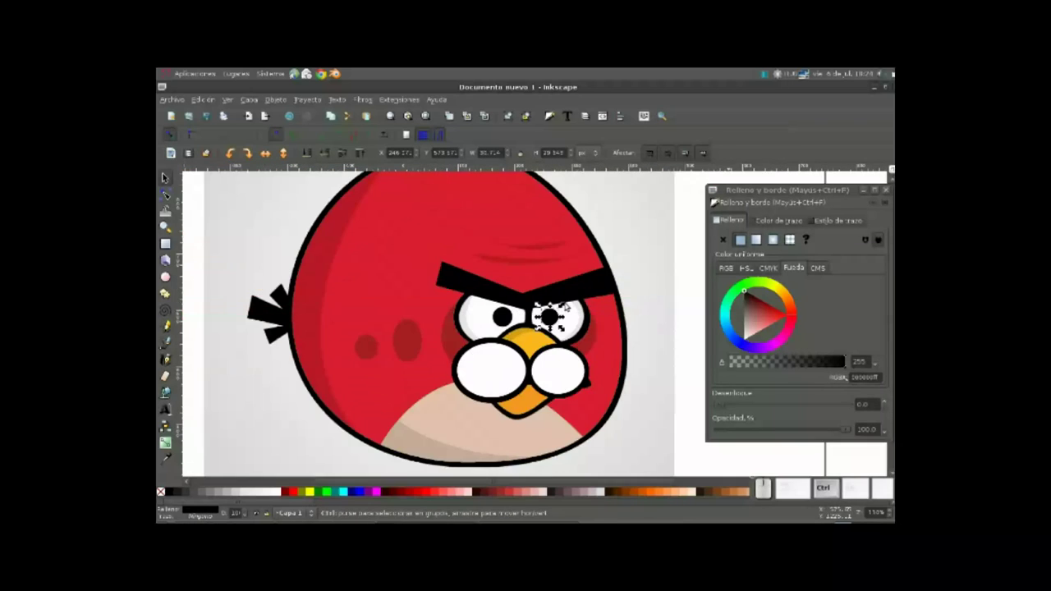
scroll(509, 345, "down", 1, "ctrl")
scroll(495, 359, "down", 1, "ctrl")
left_click(496, 359)
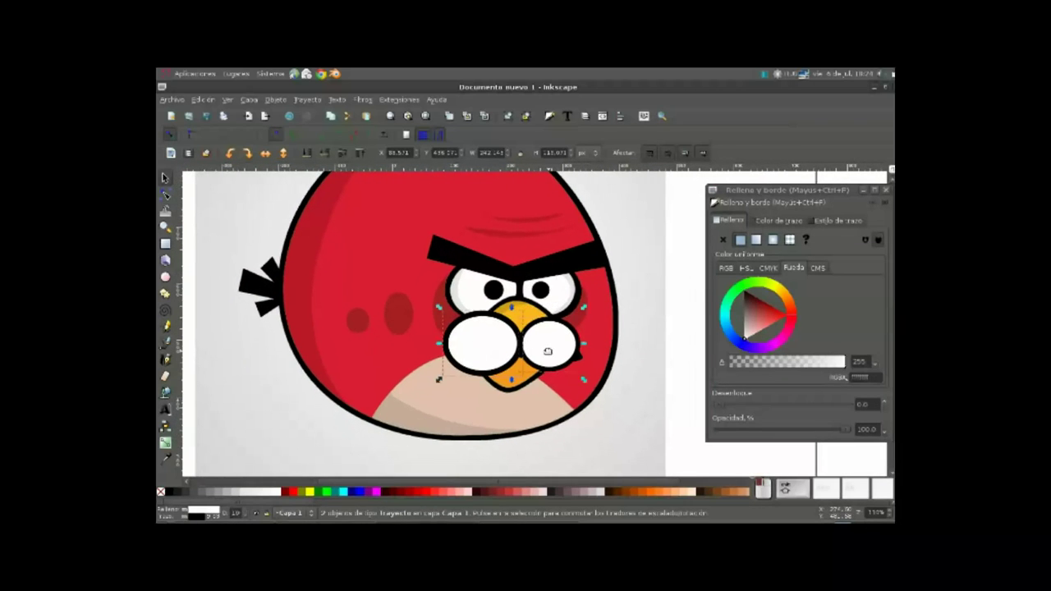
left_click_drag(487, 358, 491, 302)
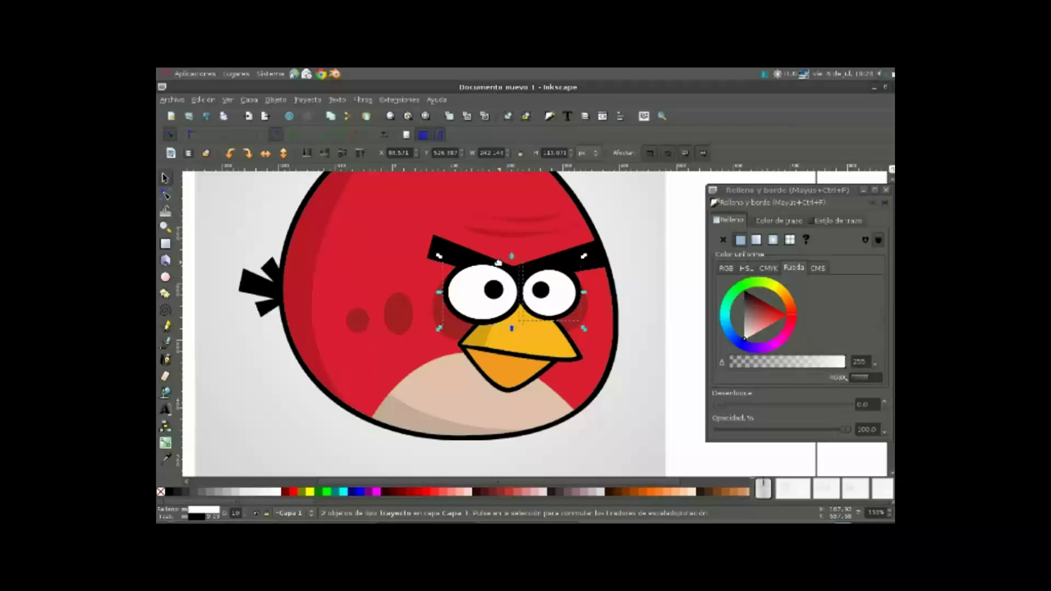
left_click(327, 160)
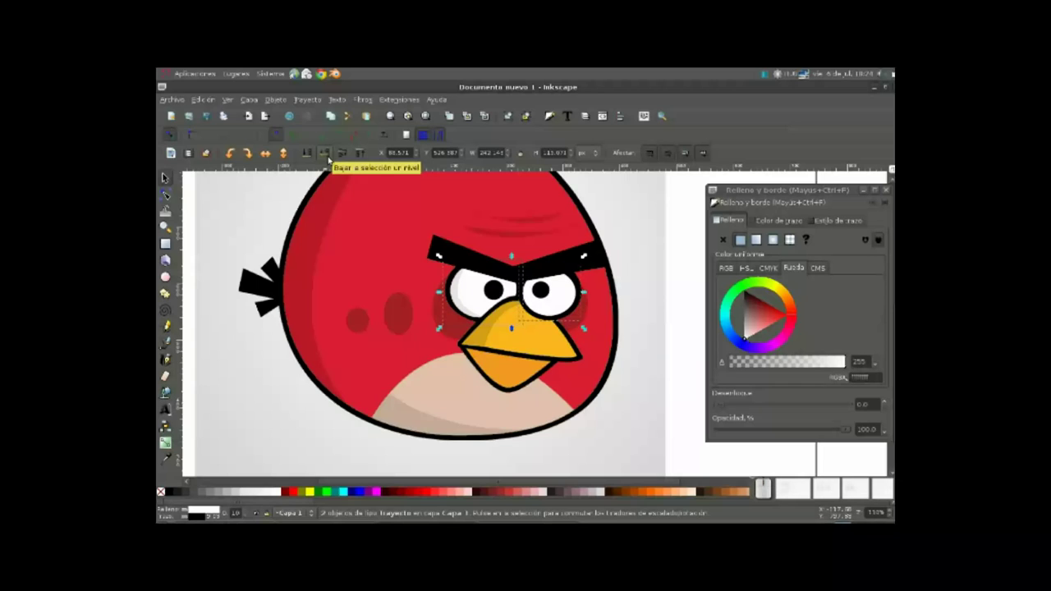
left_click(362, 154)
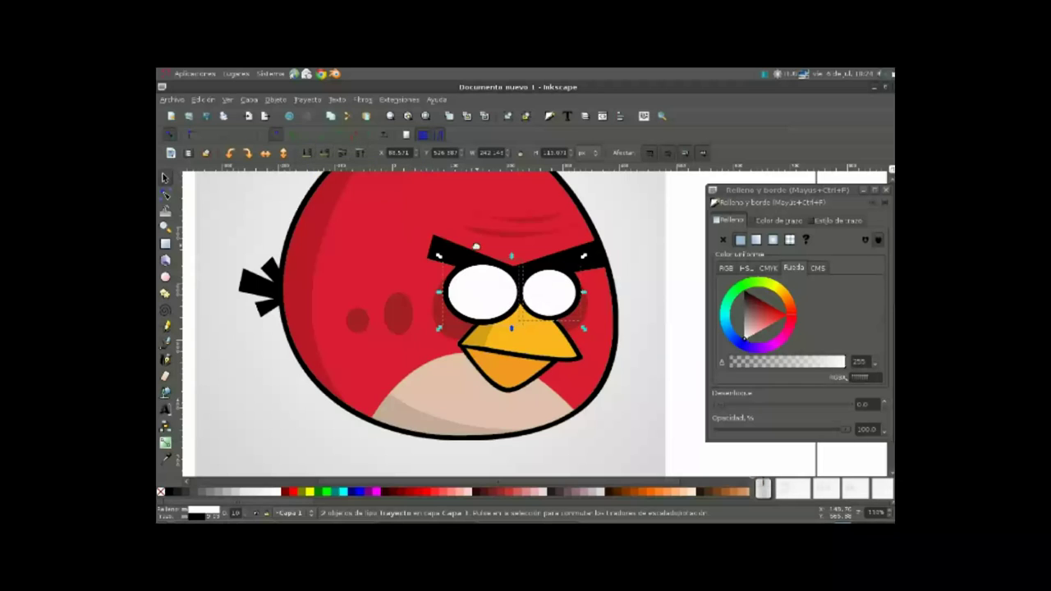
left_click(327, 160)
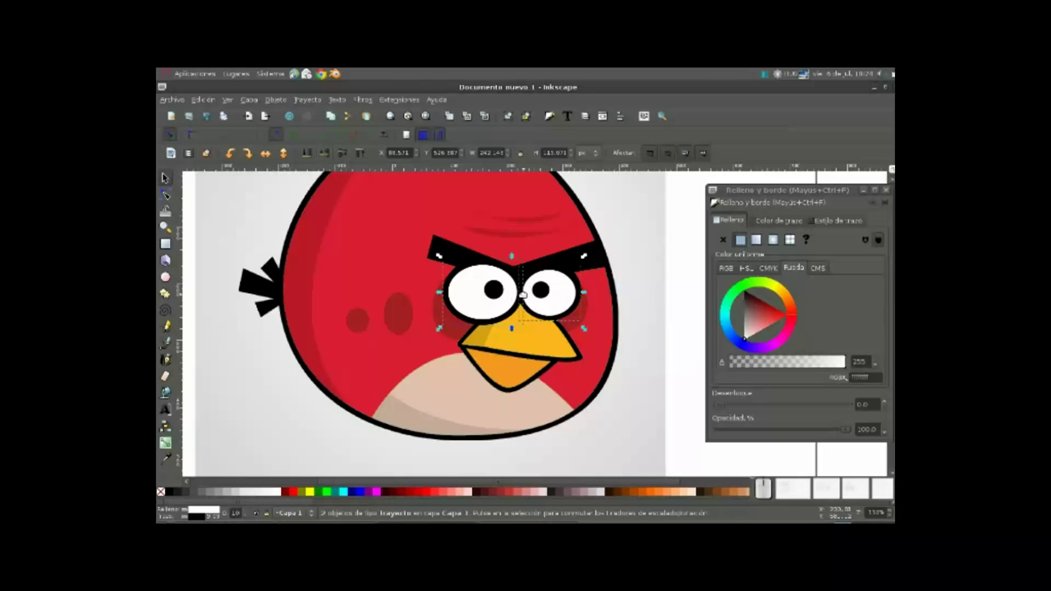
Step: Raise the black eyebrow to the top, in front of the eyes
left_click(443, 247)
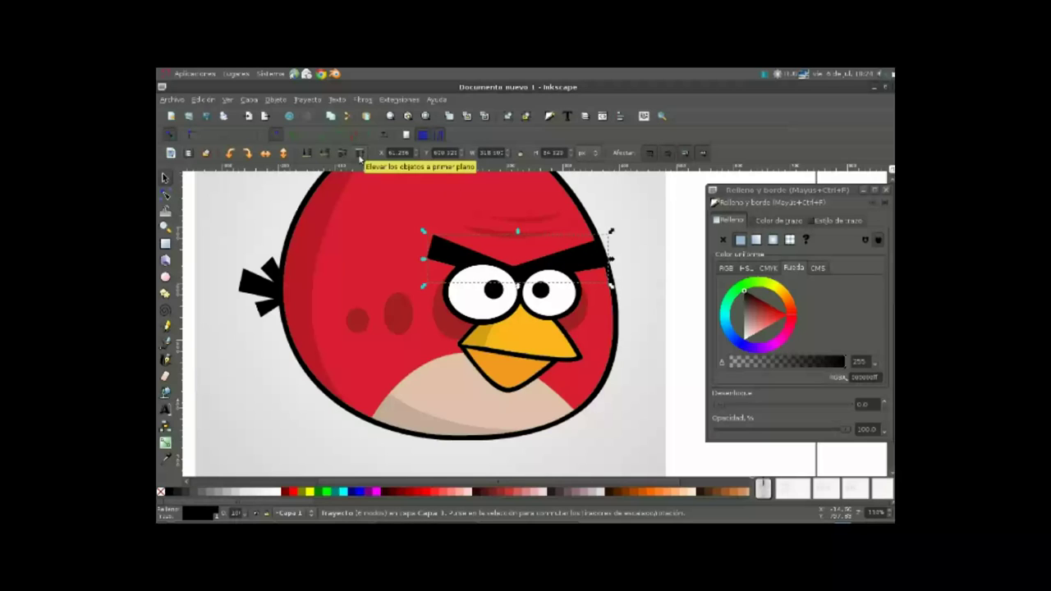
left_click(360, 153)
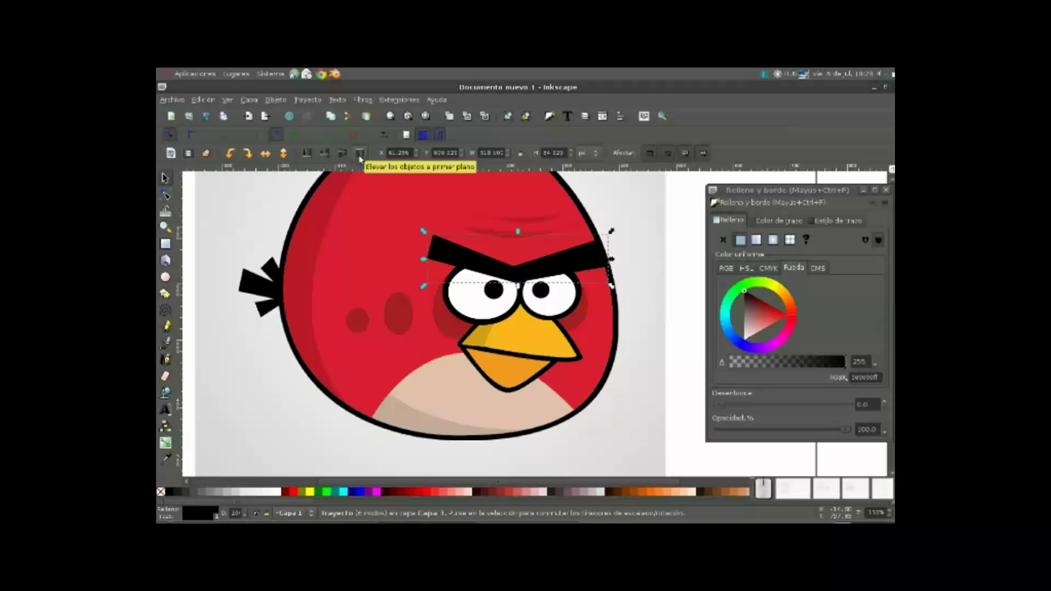
key("ctrl+Right")
key("ctrl+Down")
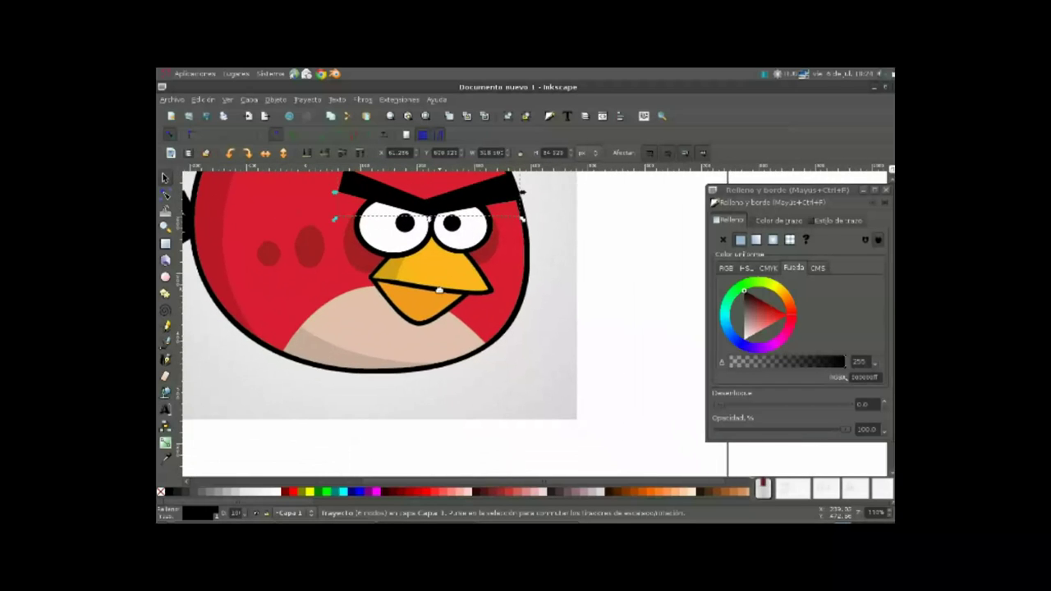
scroll(408, 289, "up", 1, "ctrl")
scroll(410, 279, "up", 1, "ctrl")
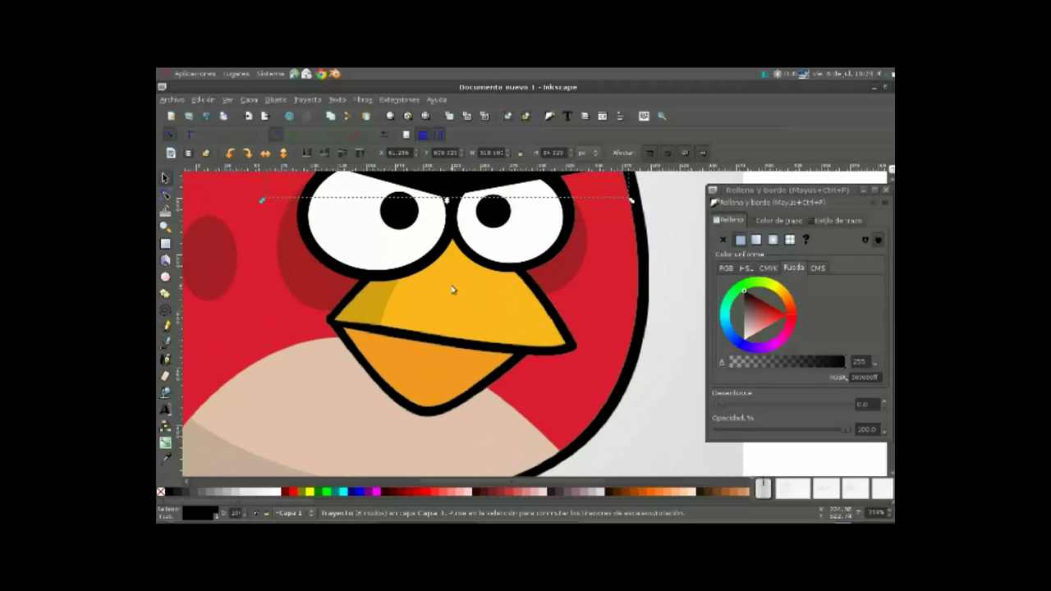
left_click(166, 343)
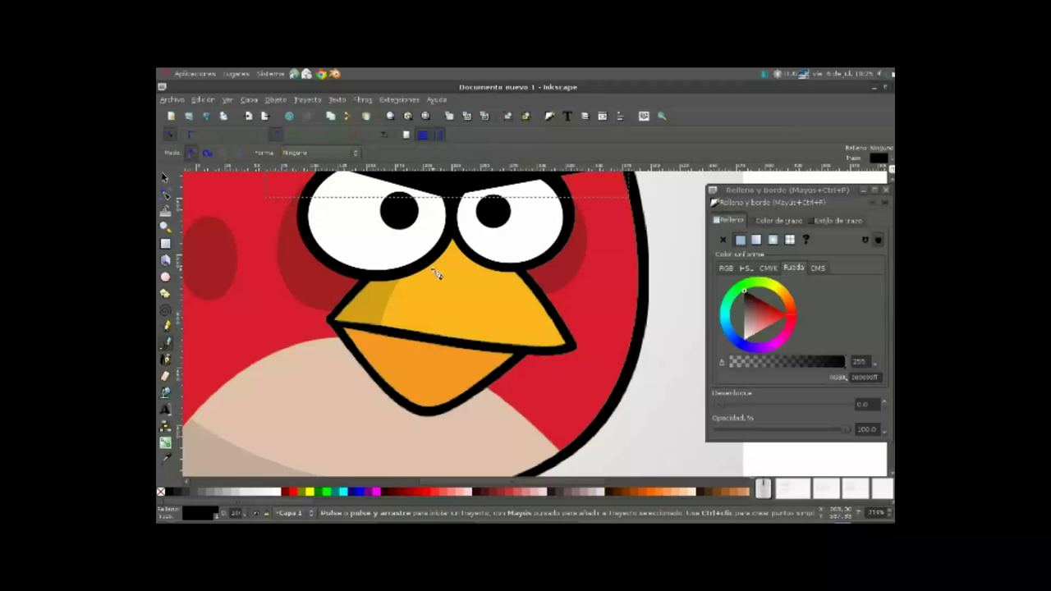
Step: Trace a closed six-node path from between the eyes around both upper-beak tips
left_click(448, 219)
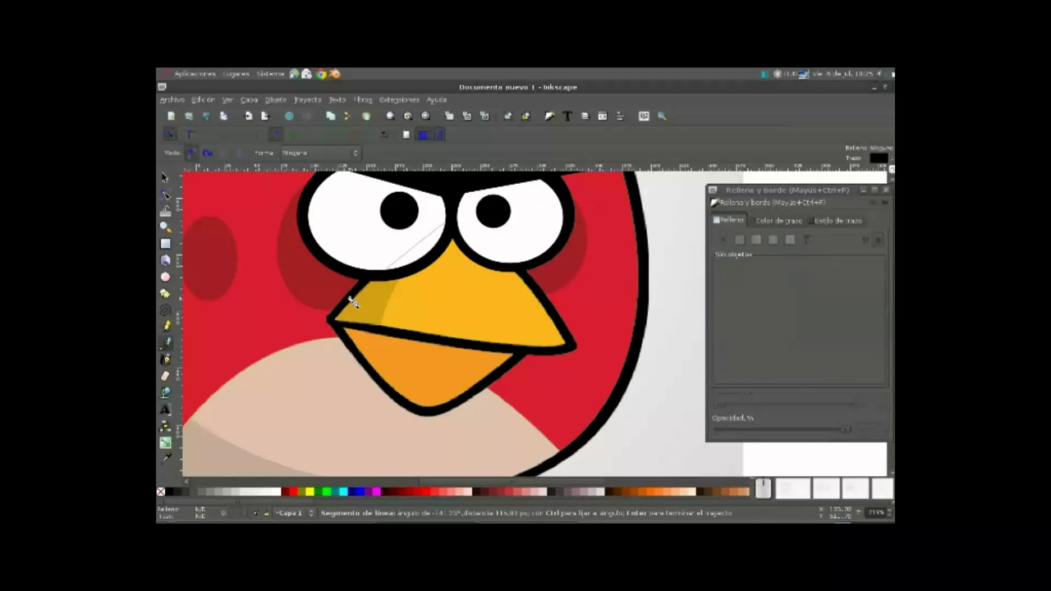
left_click(378, 265)
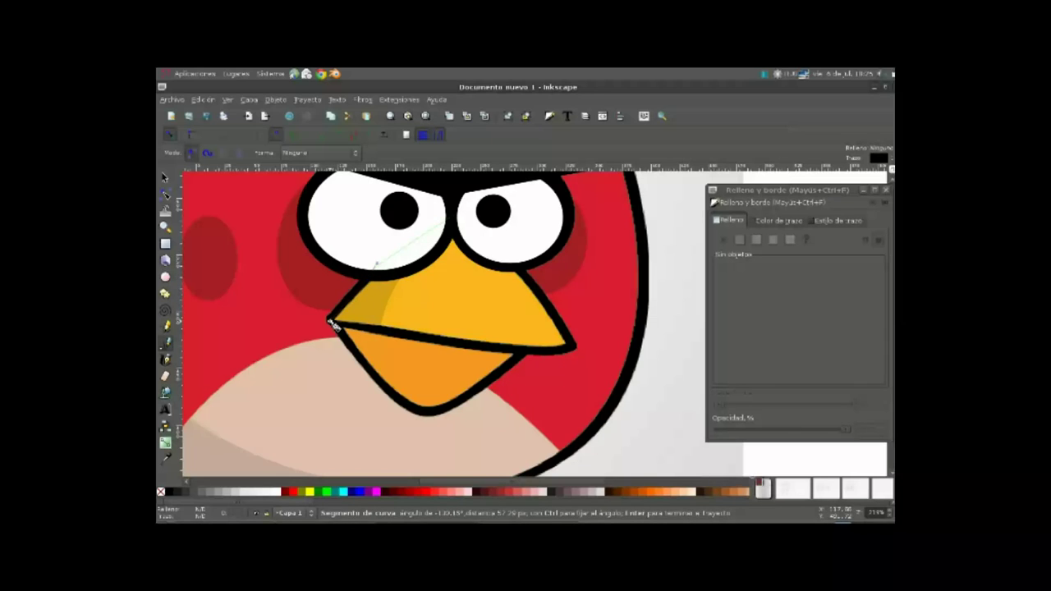
left_click(375, 329)
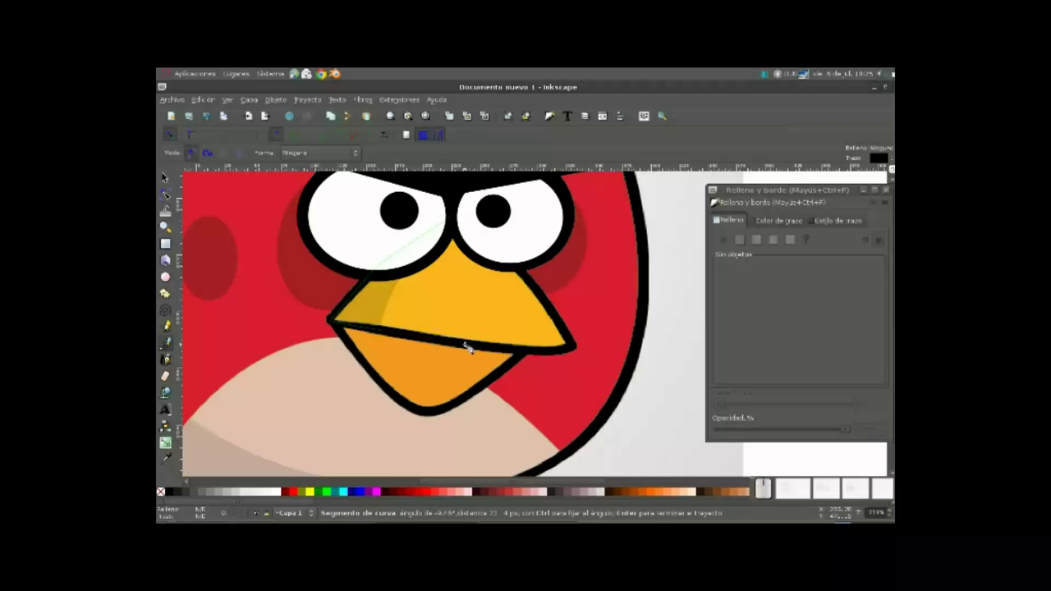
left_click(544, 352)
left_click(571, 352)
left_click(518, 264)
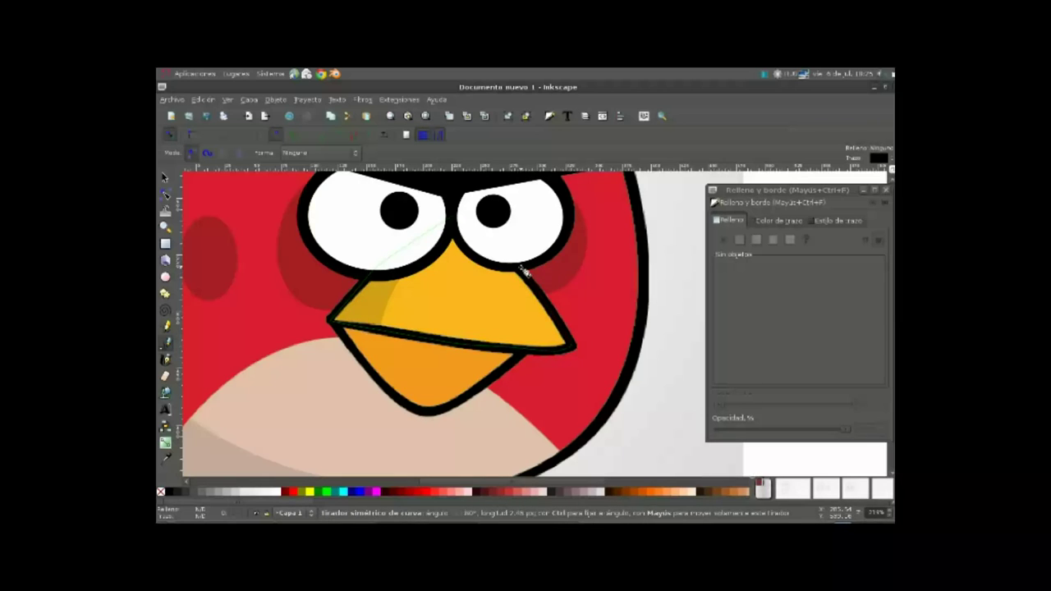
left_click(456, 218)
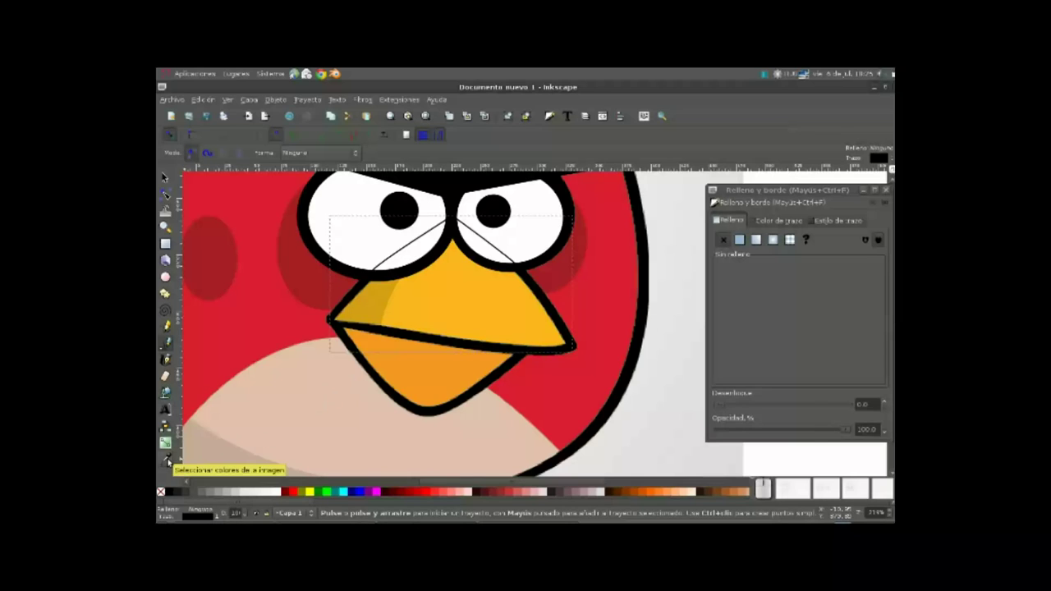
left_click(166, 460)
Step: Fill the beak path with the sampled beak yellow and set stroke width 10
left_click(469, 301)
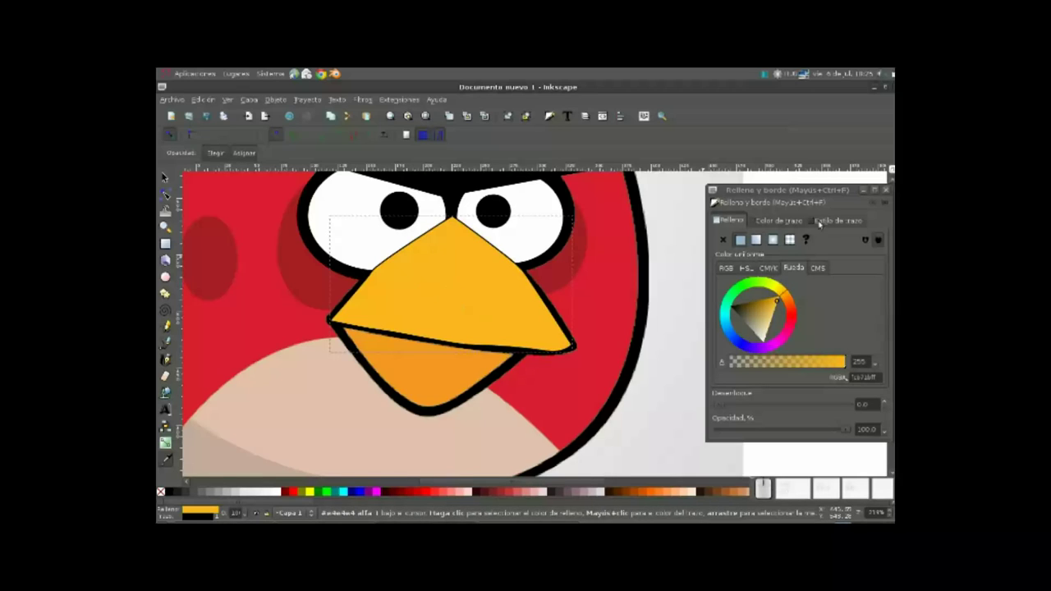
scroll(787, 224, "down", 2)
triple_click(795, 238)
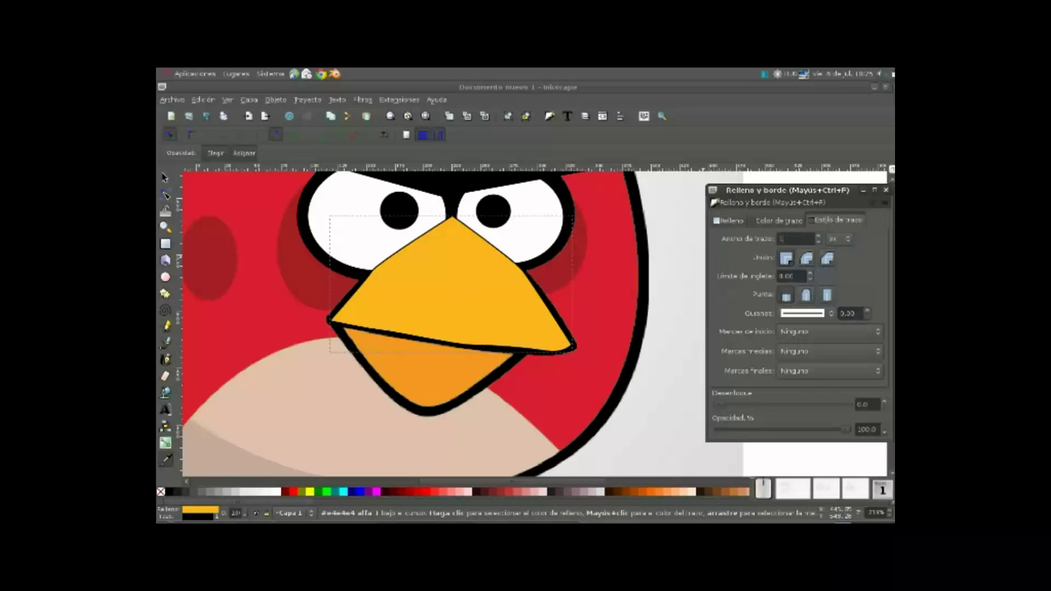
type("10")
key("Return")
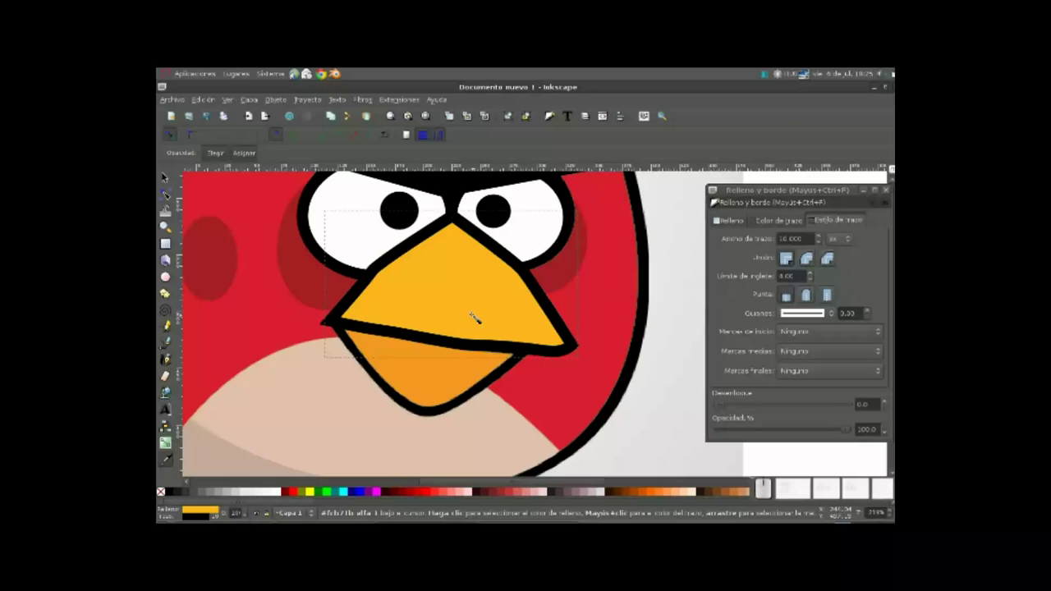
Step: Curve the beak's upper-left edge by pulling a handle from its node
left_click(165, 194)
left_click(372, 270)
left_click_drag(382, 264, 393, 260)
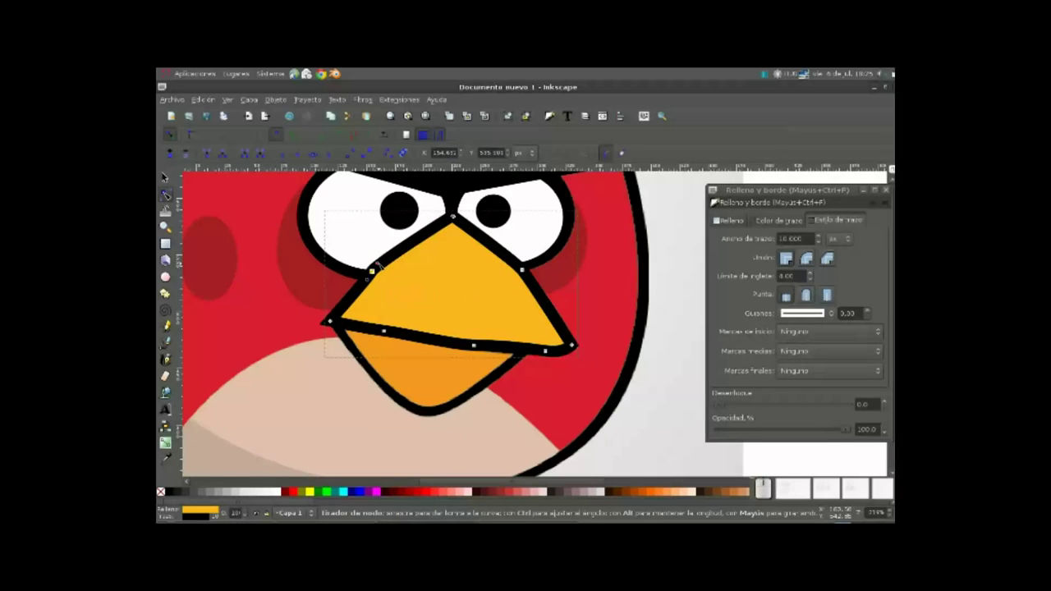
Step: Curve the upper beak's upper-left edge by dragging out a node handle, checking its other edge nodes
left_click_drag(392, 260, 386, 282)
left_click(521, 272)
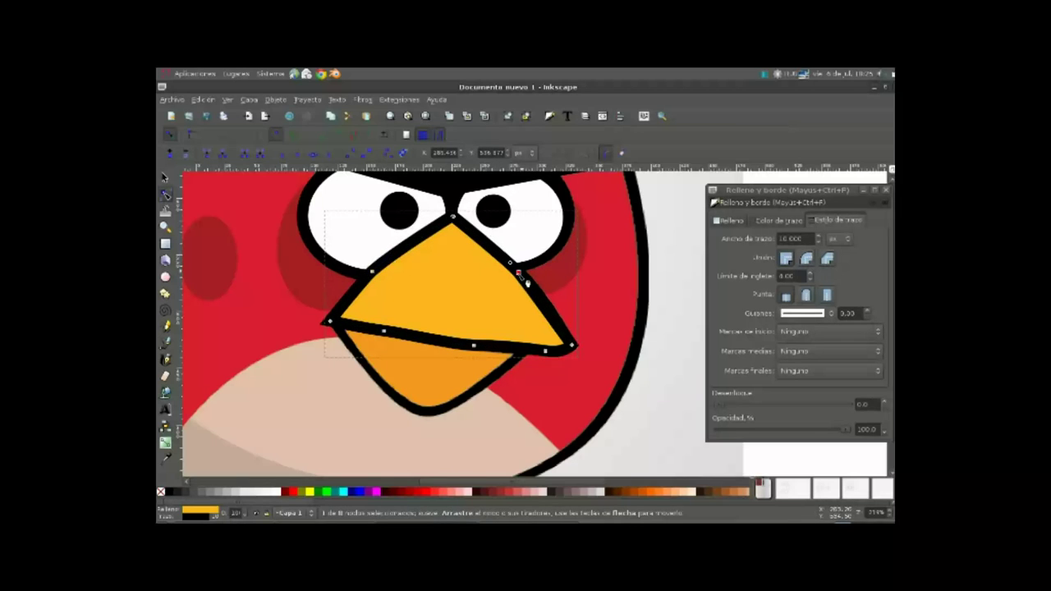
left_click(496, 352)
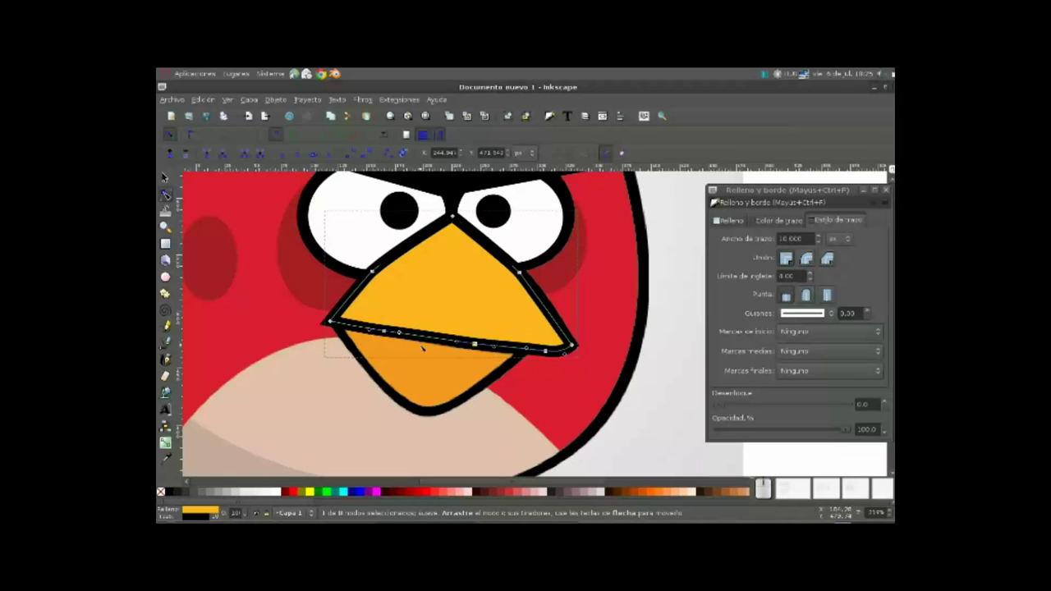
left_click(376, 273)
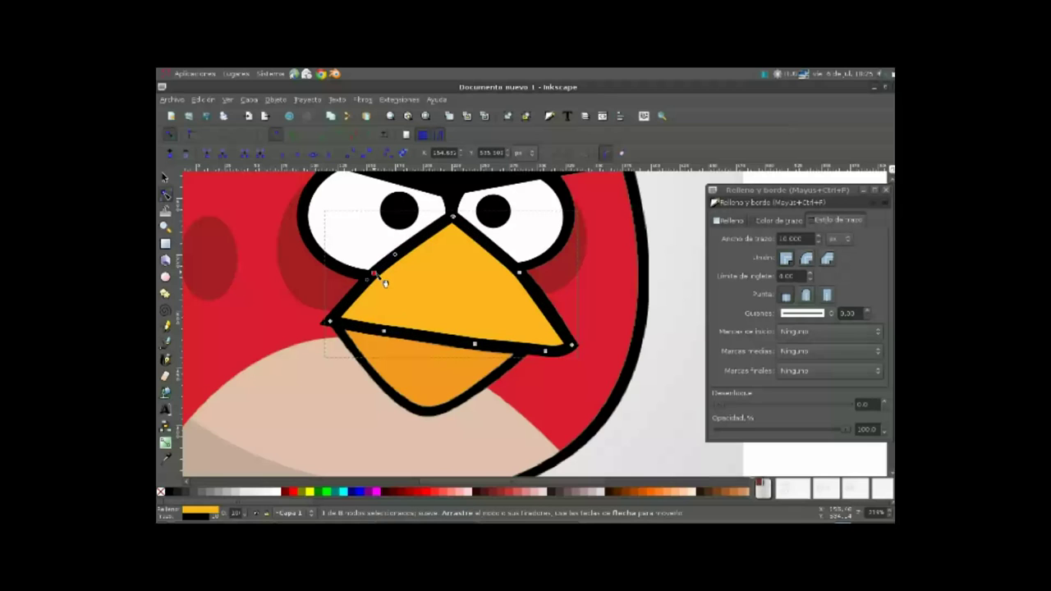
scroll(385, 284, "down", 2)
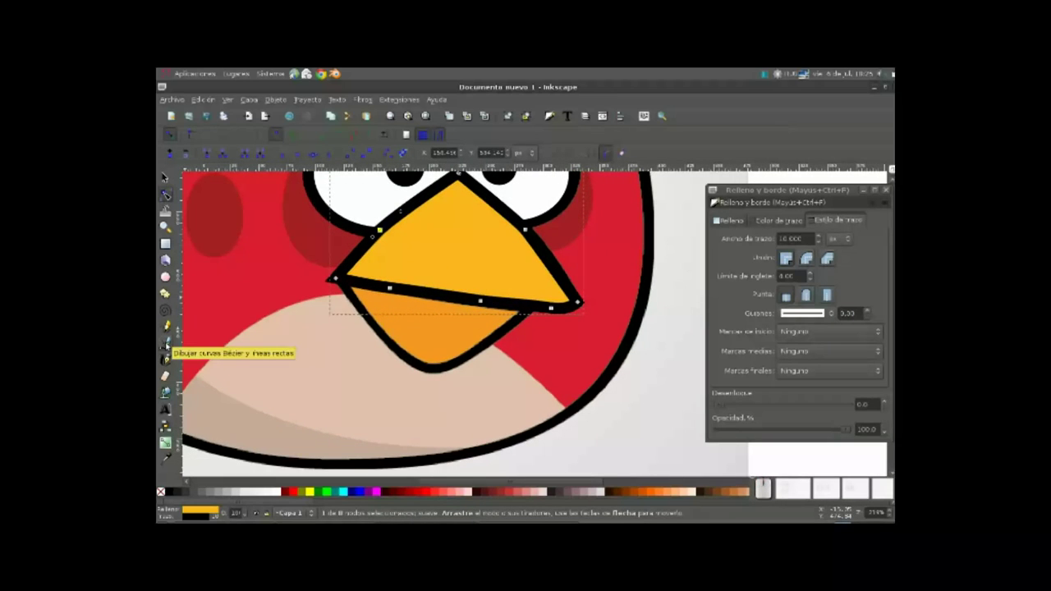
left_click(165, 177)
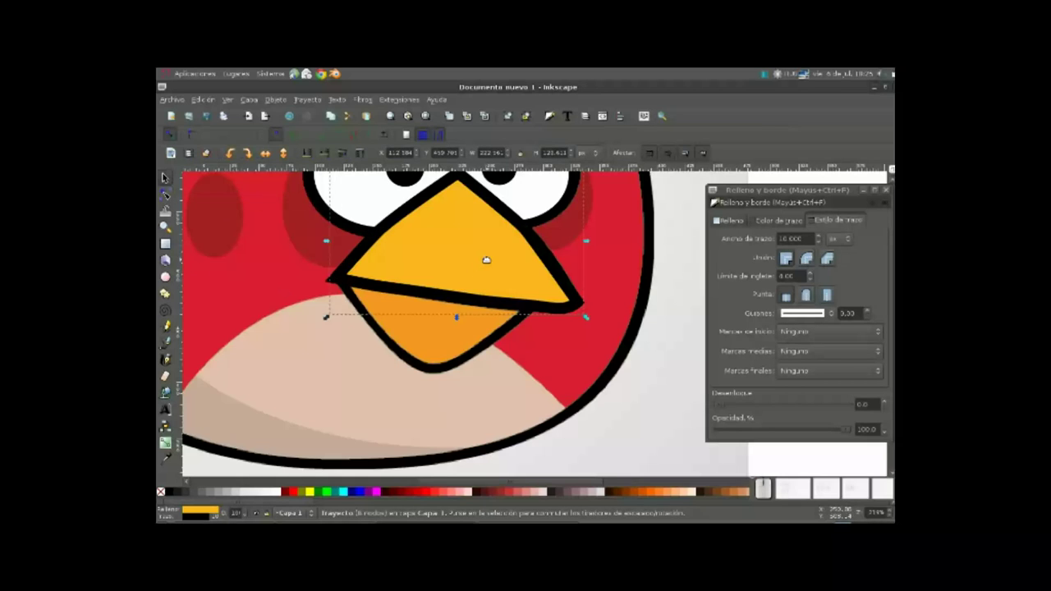
Step: Duplicate the upper beak, flip the copy upside down and move it below as the lower beak
scroll(482, 266, "up", 3)
key("ctrl+d")
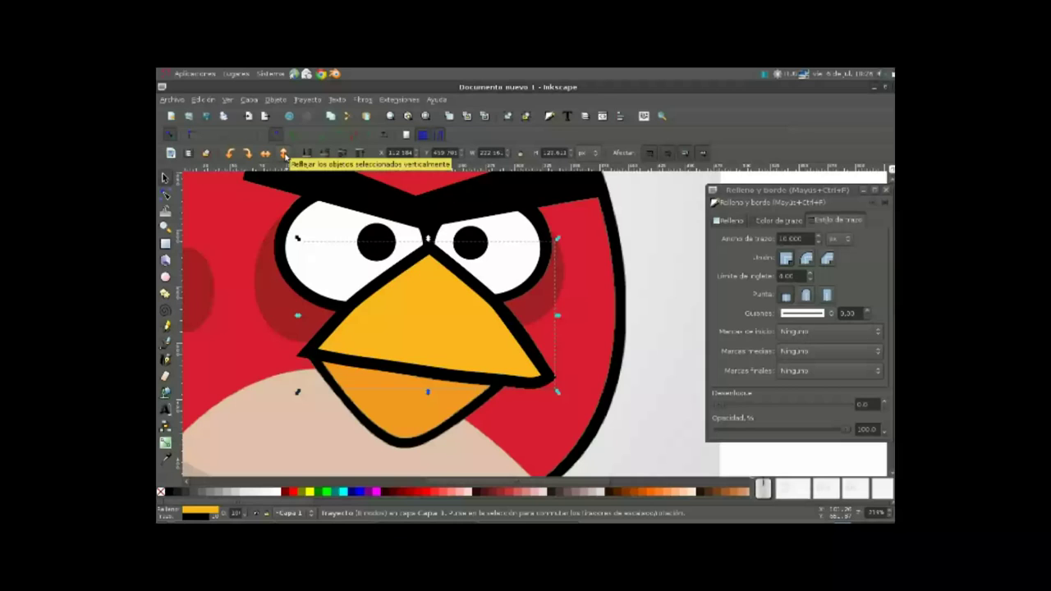
left_click(283, 153)
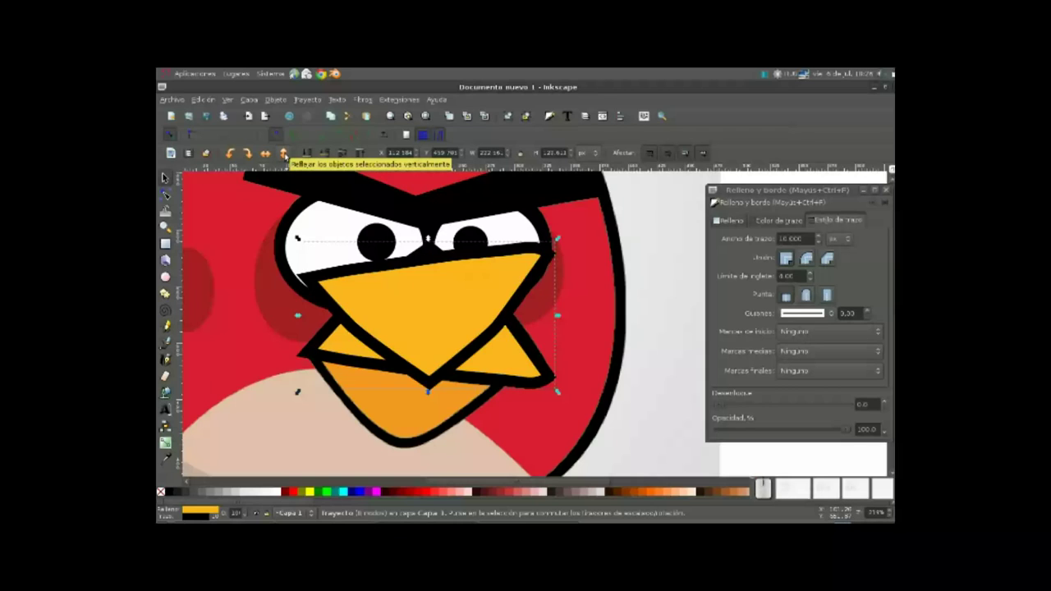
left_click_drag(430, 294, 425, 416)
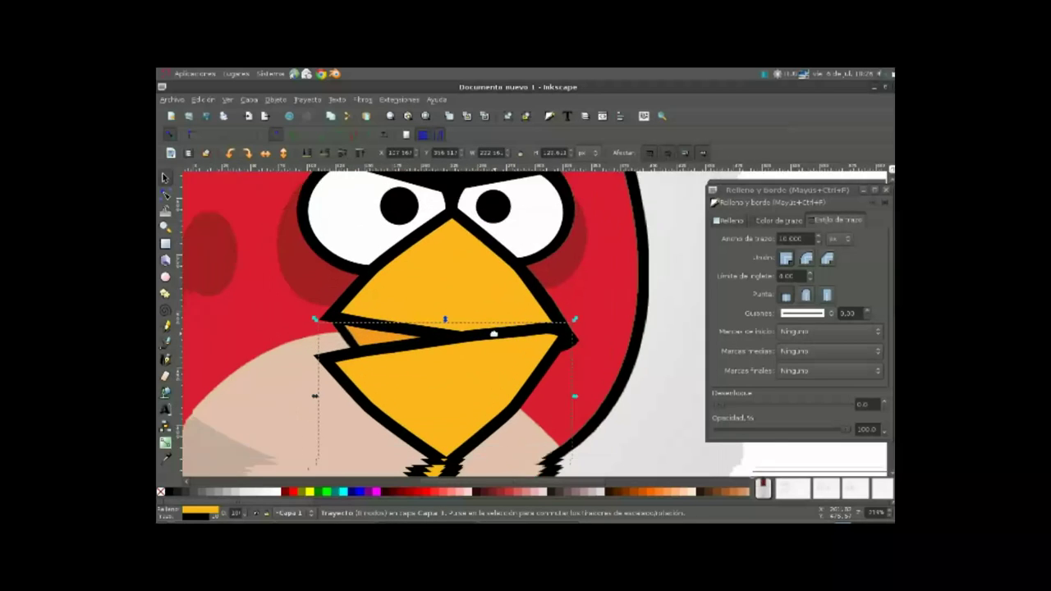
scroll(517, 298, "down", 4)
mouse_move(543, 283)
left_mouse_down()
mouse_move(557, 296)
mouse_move(470, 323)
left_mouse_up()
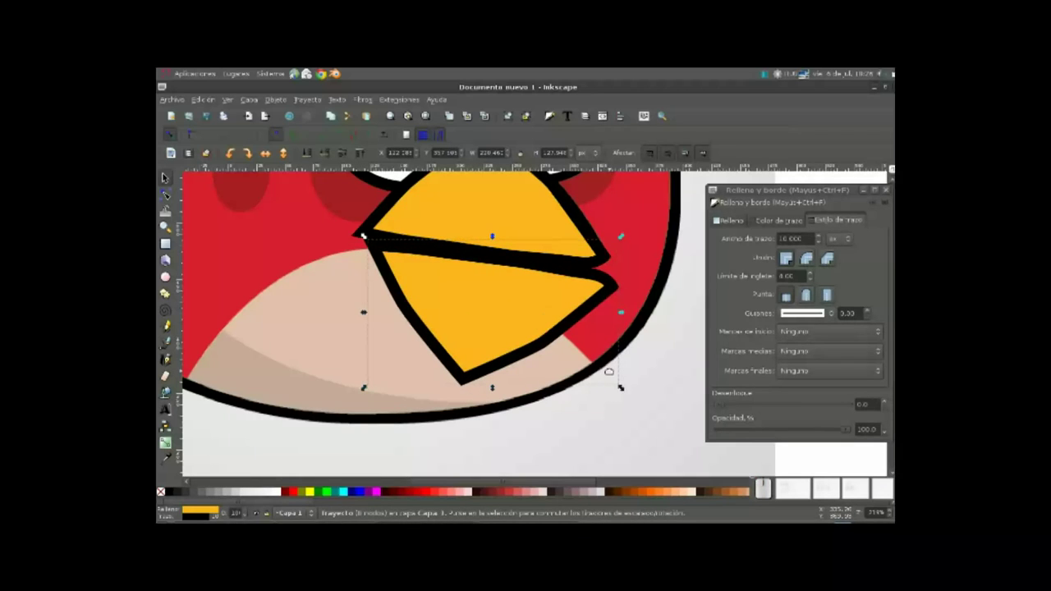
Step: Shrink the lower beak slightly and drag its bottom nodes to tuck it under the upper beak
left_click_drag(621, 387, 565, 335)
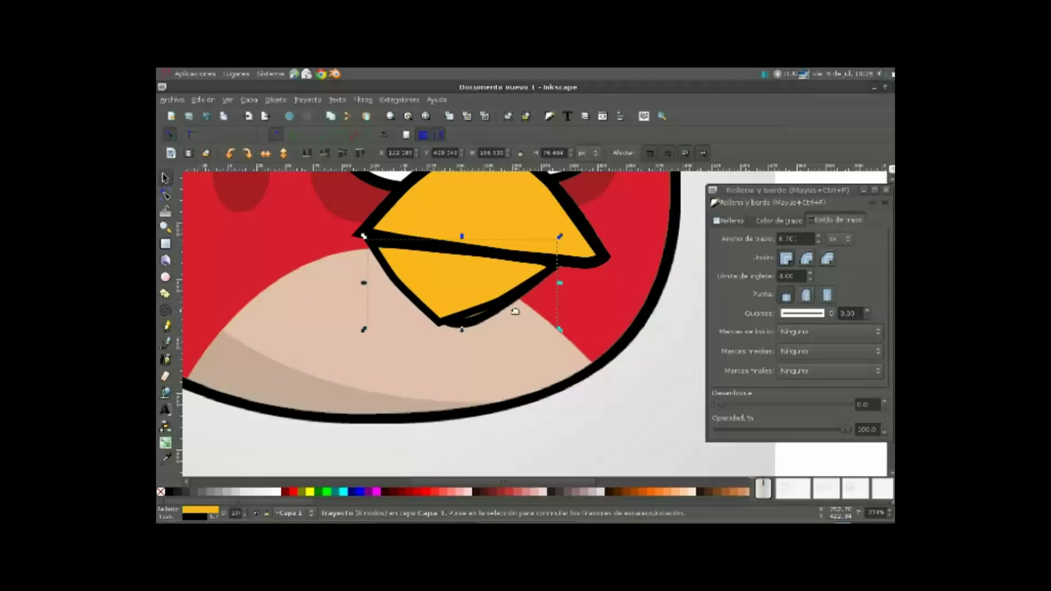
double_click(445, 323)
left_click_drag(445, 325, 465, 334)
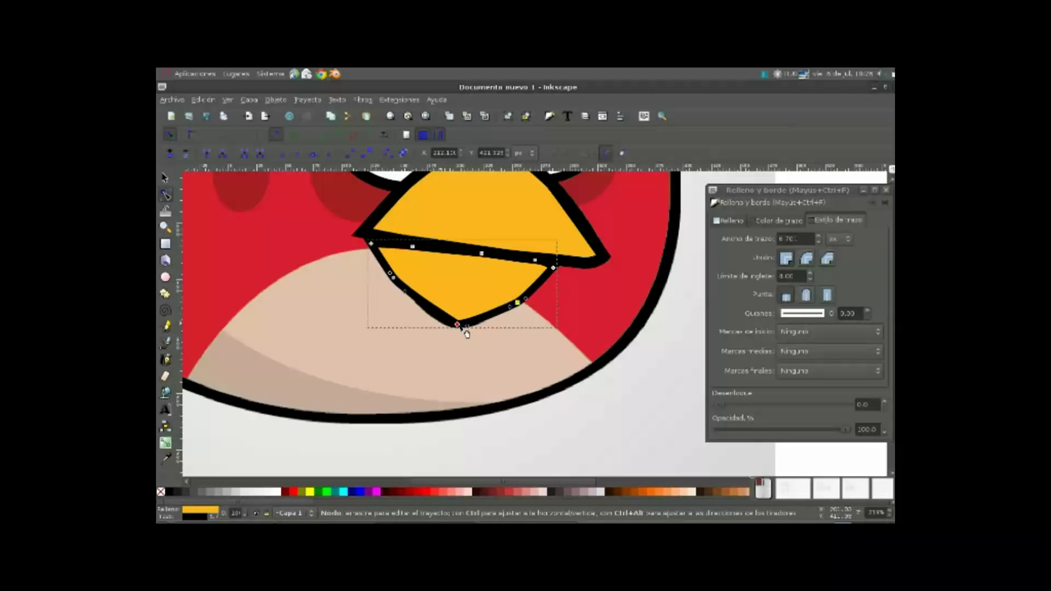
left_click(490, 325)
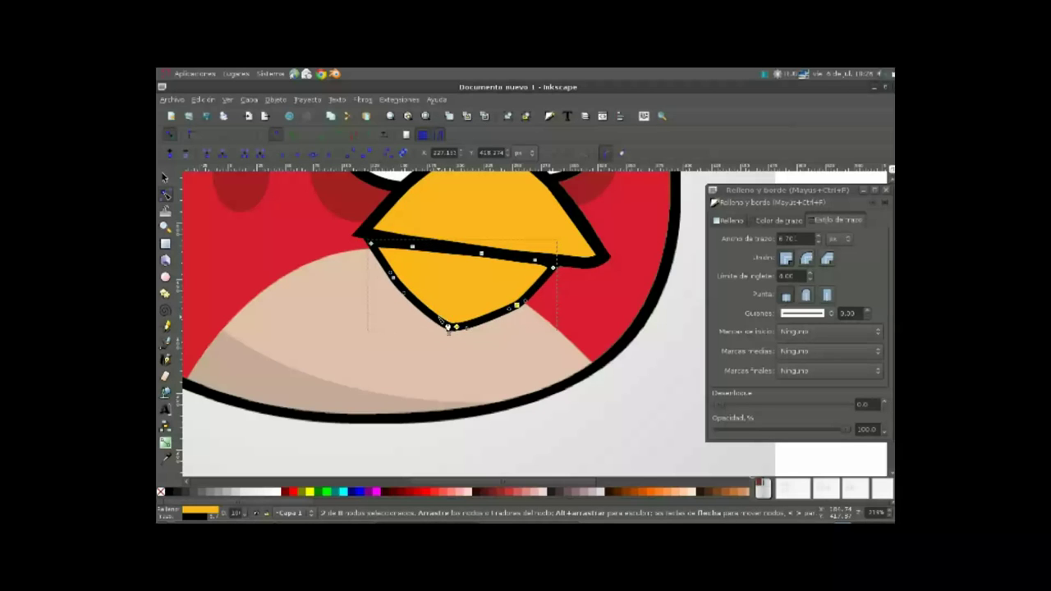
scroll(497, 310, "down", 1)
scroll(497, 310, "down", 1)
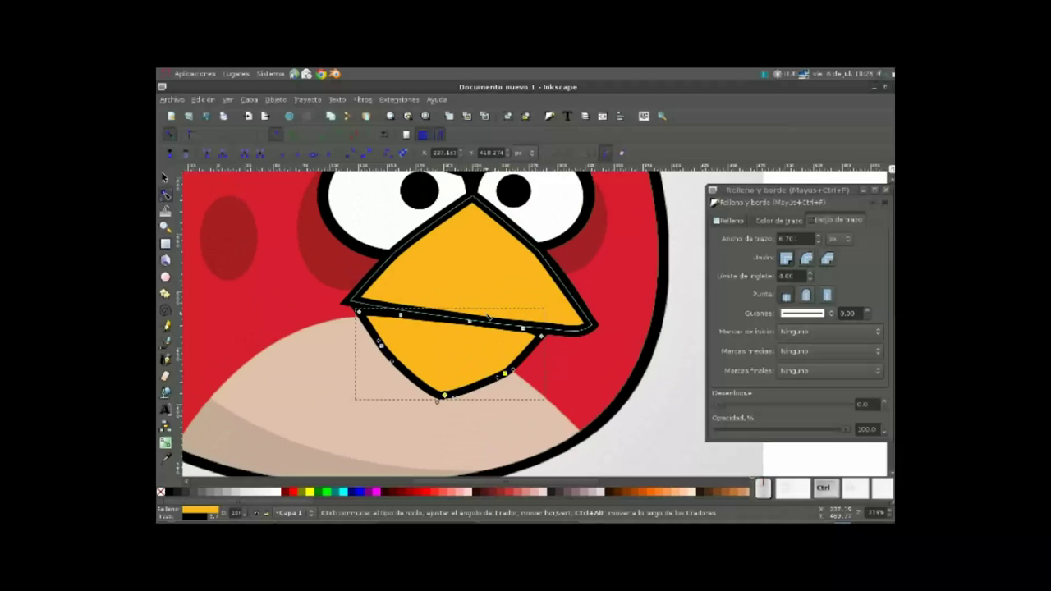
scroll(497, 309, "down", 1)
scroll(497, 309, "up", 1)
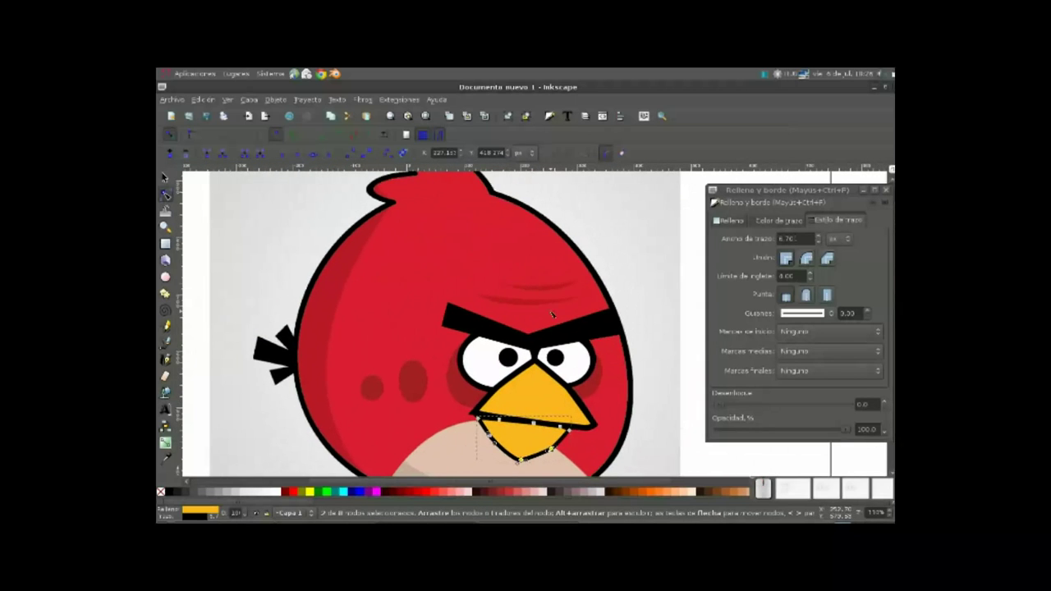
scroll(435, 310, "left", 1)
scroll(322, 317, "down", 2)
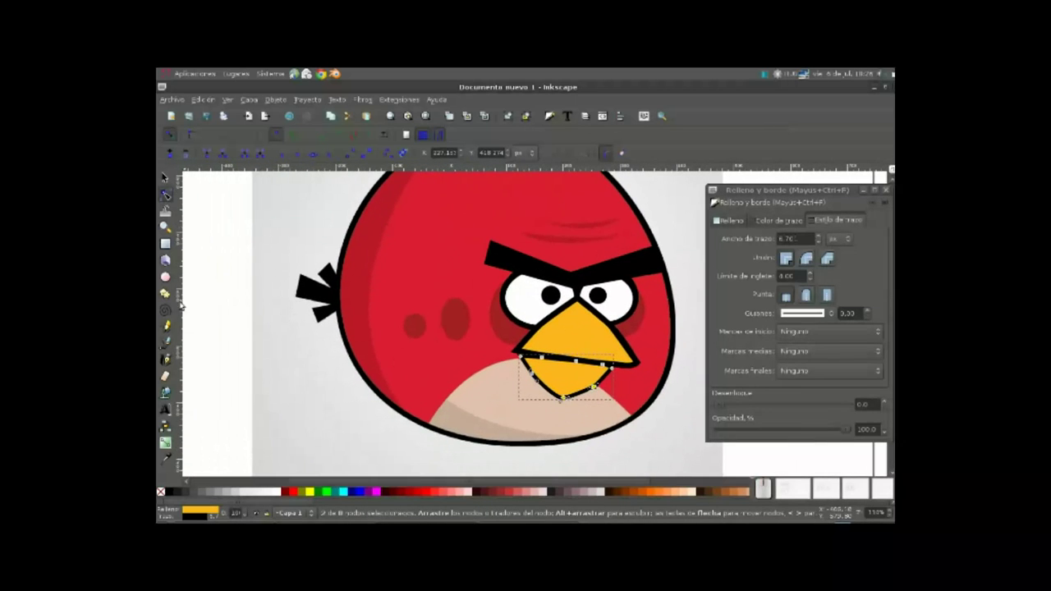
left_click(165, 343)
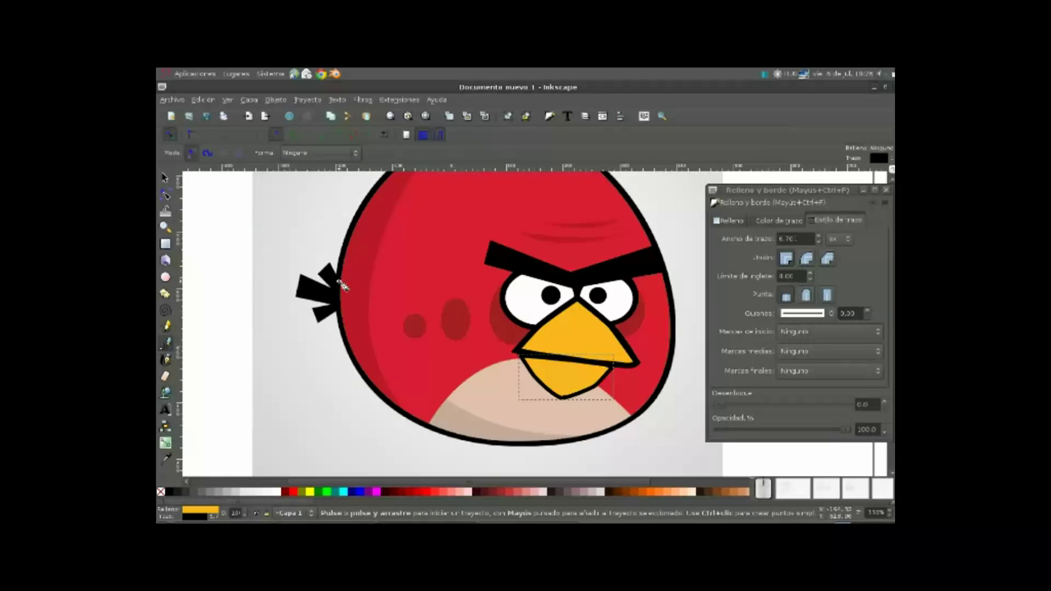
Step: Trace the pointed black feather tuft on the head's left side with eight points and close it
left_click(333, 269)
left_click(338, 275)
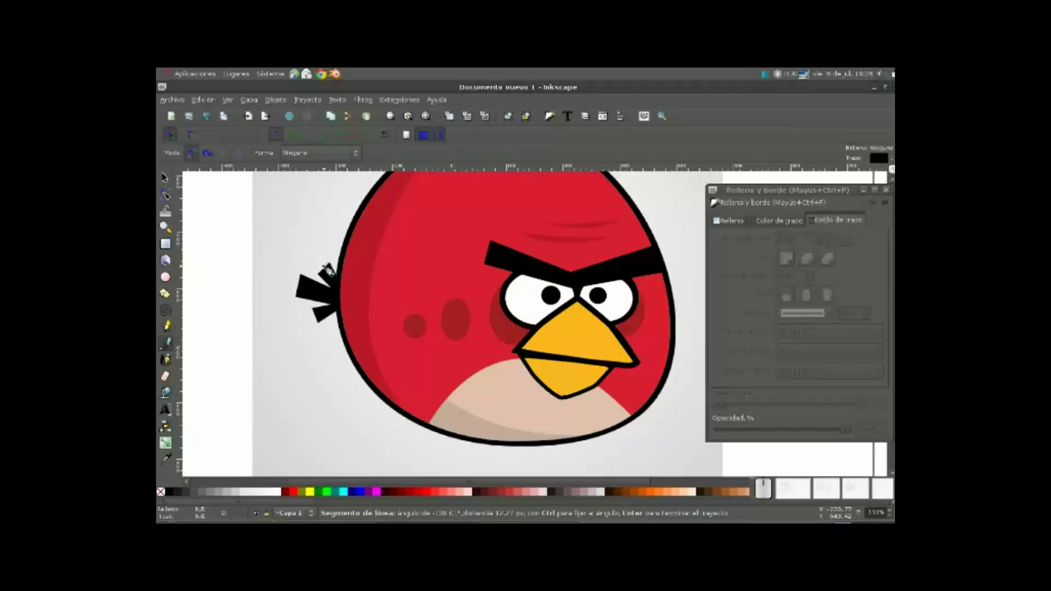
left_click(322, 277)
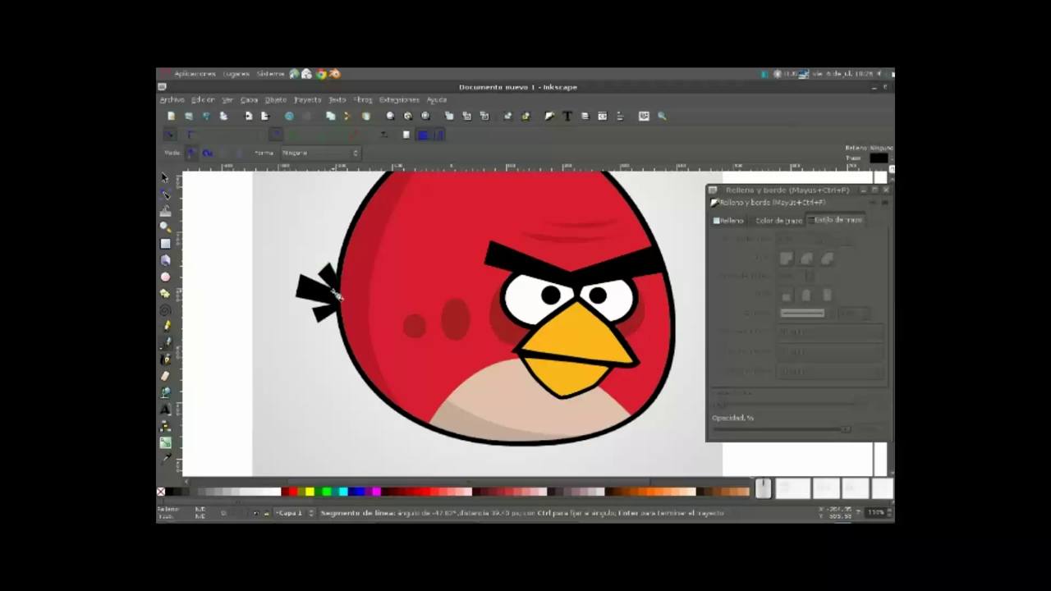
left_click(336, 294)
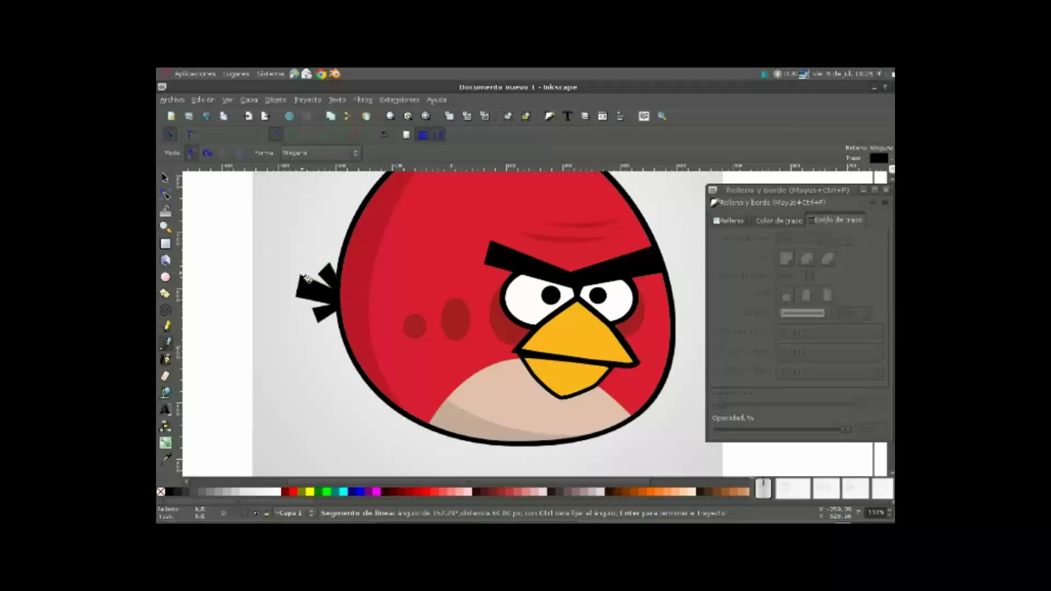
left_click(301, 300)
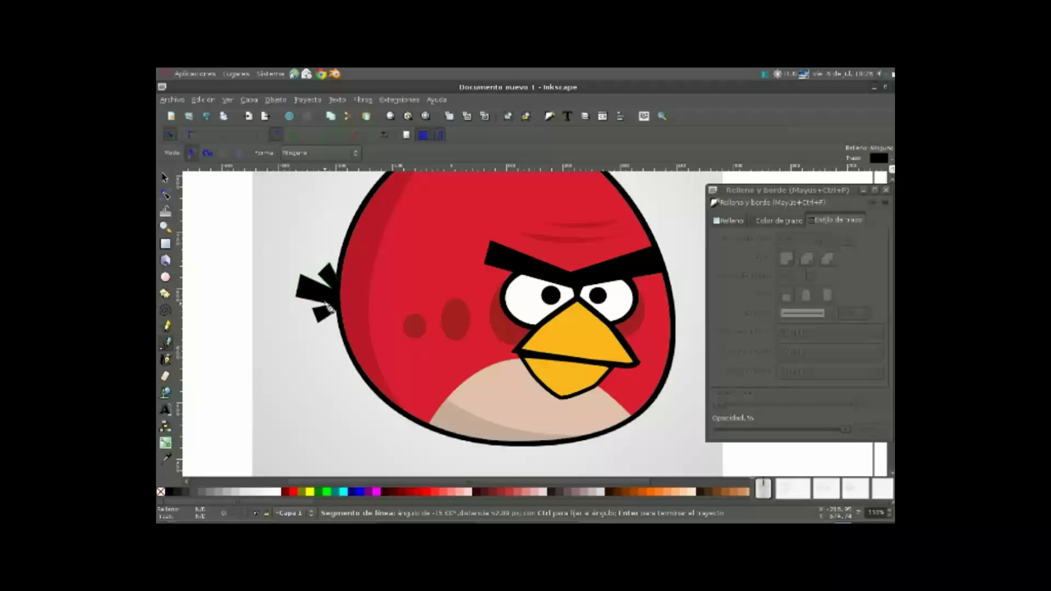
left_click(333, 309)
left_click(316, 311)
left_click(320, 327)
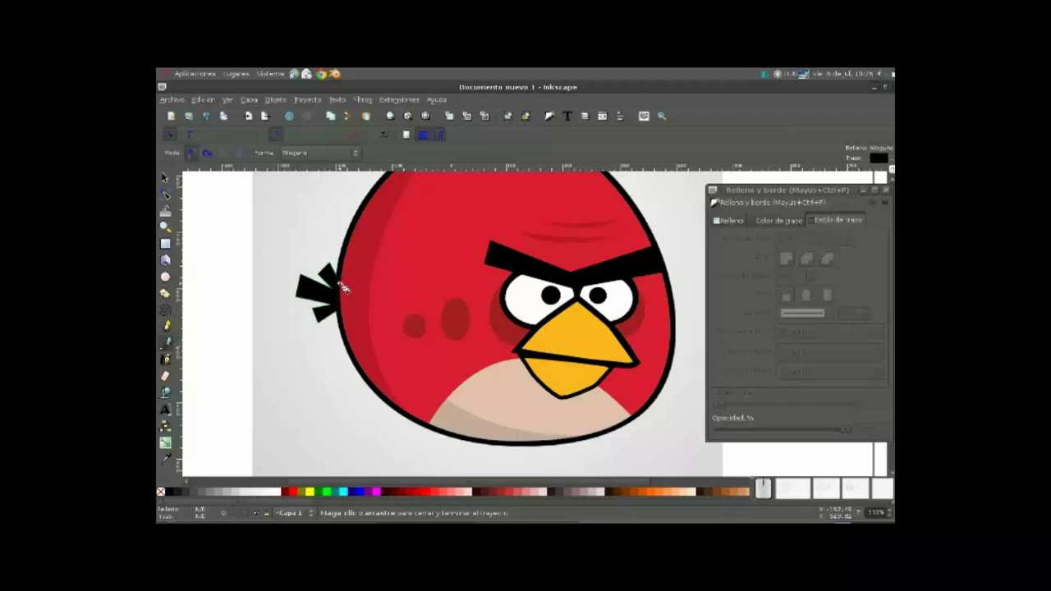
left_click(338, 282)
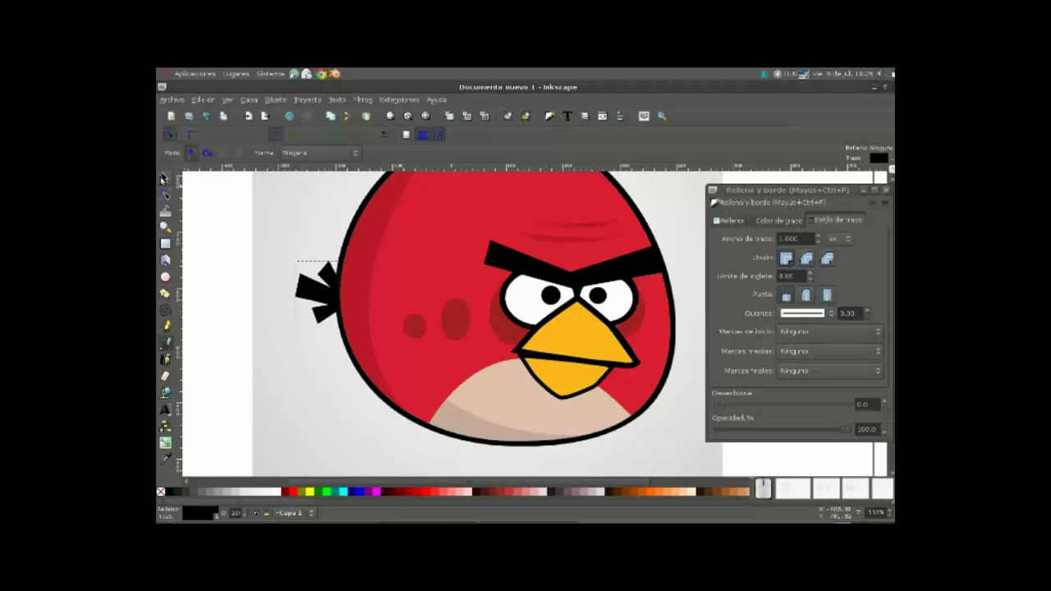
key("s")
scroll(542, 304, "down", 1, "ctrl")
scroll(442, 296, "down", 1, "ctrl")
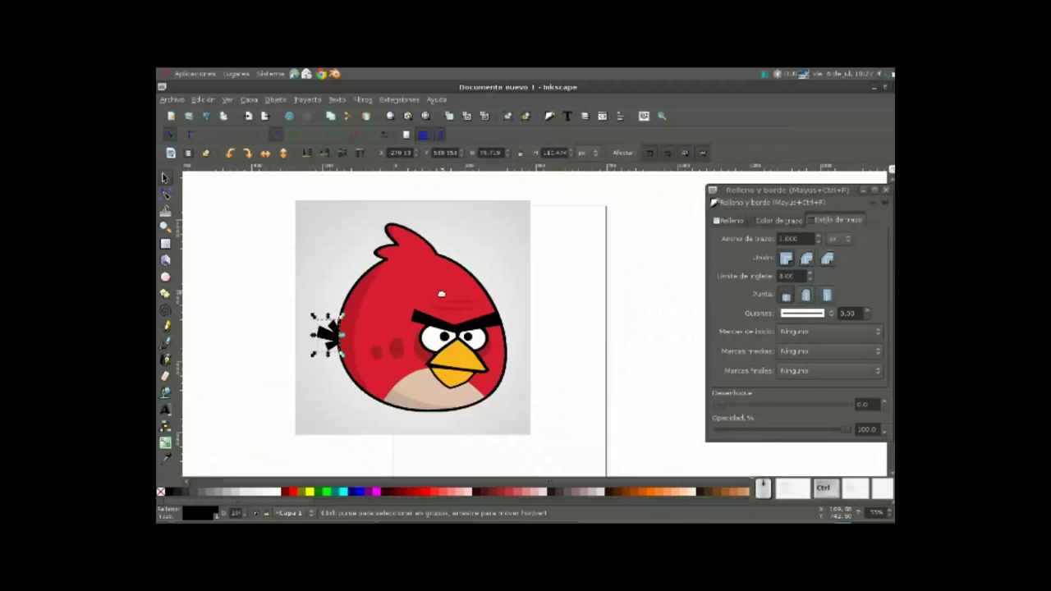
scroll(442, 296, "down", 2, "ctrl")
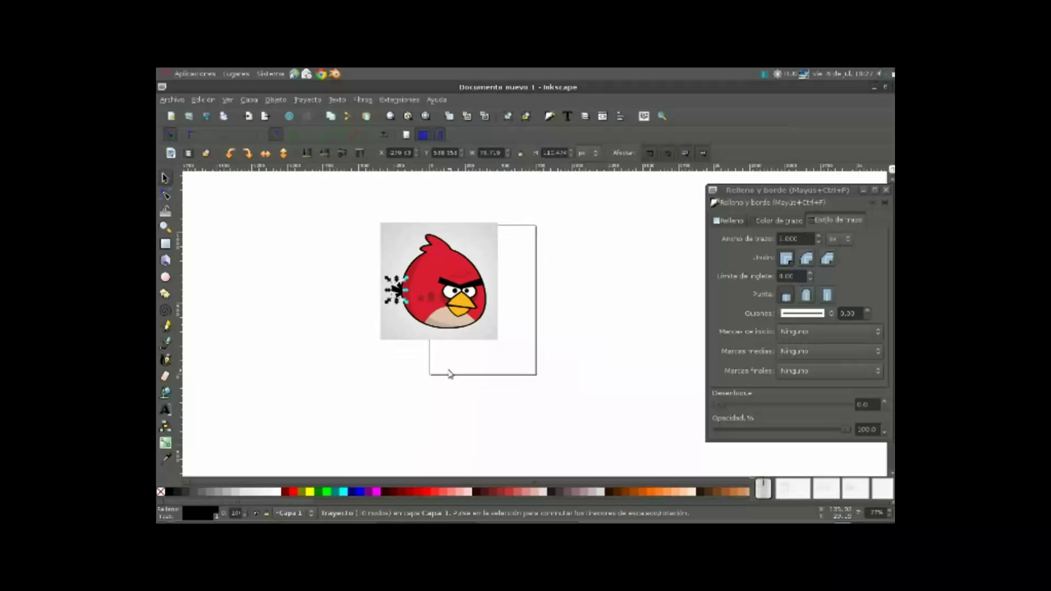
scroll(449, 374, "up", 4, "ctrl")
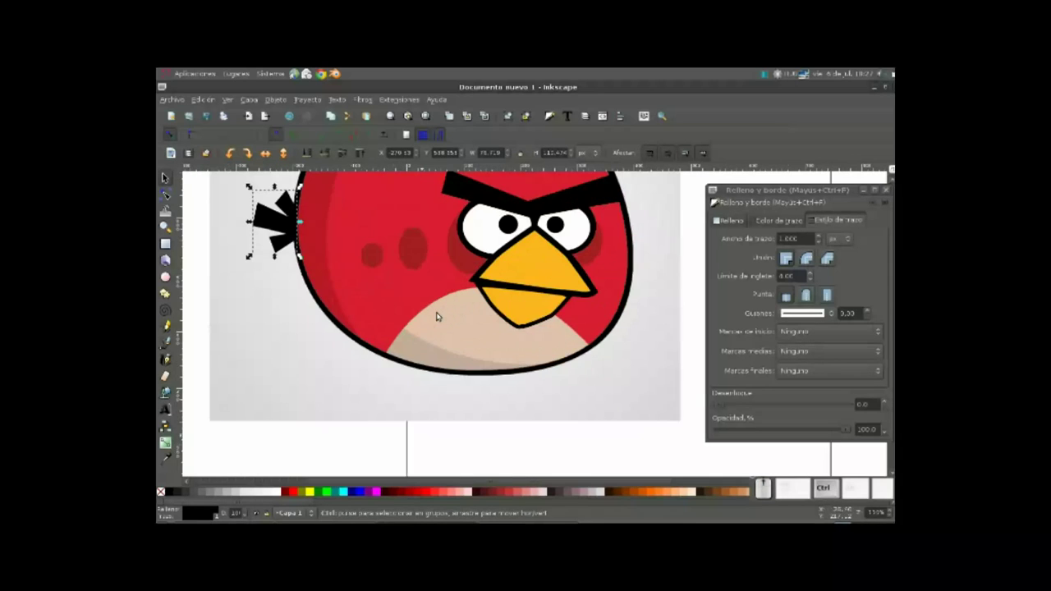
scroll(469, 304, "down", 3)
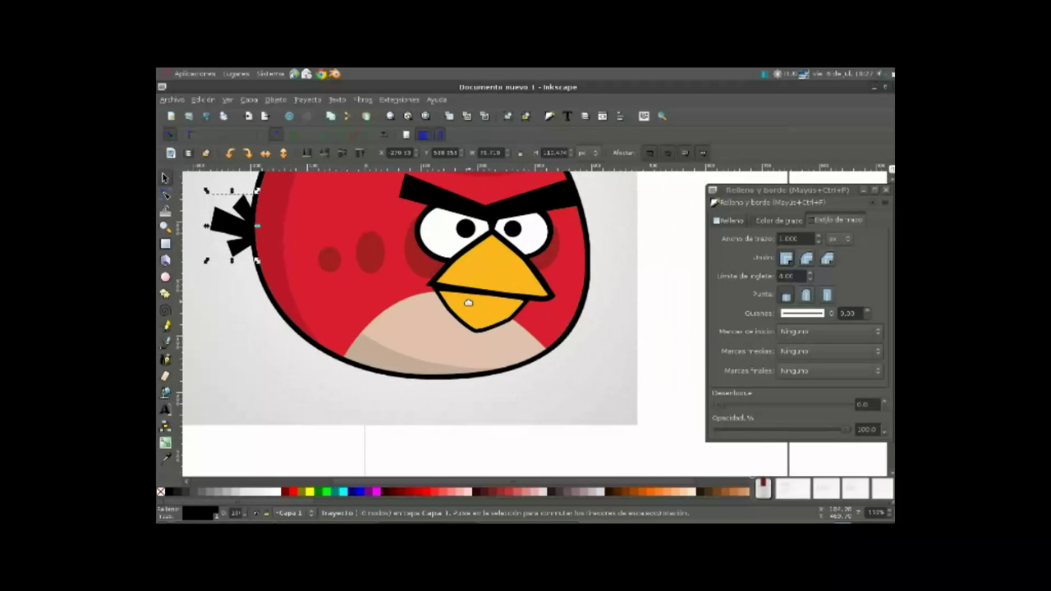
Step: Trace the pale belly patch from the lower-left body edge, up under the beak, and back closed
left_click(166, 342)
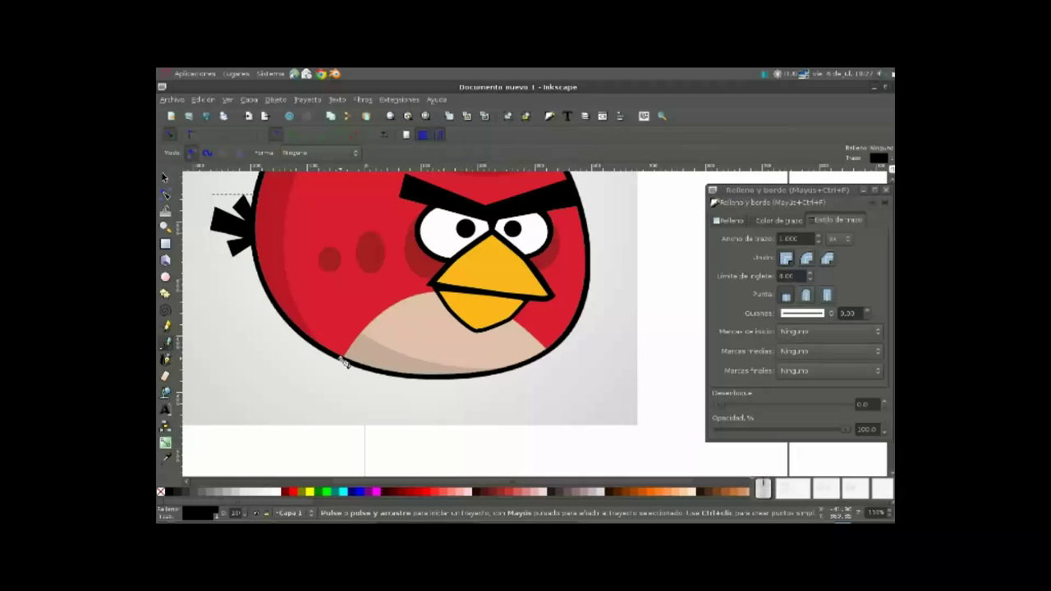
left_click_drag(347, 363, 402, 307)
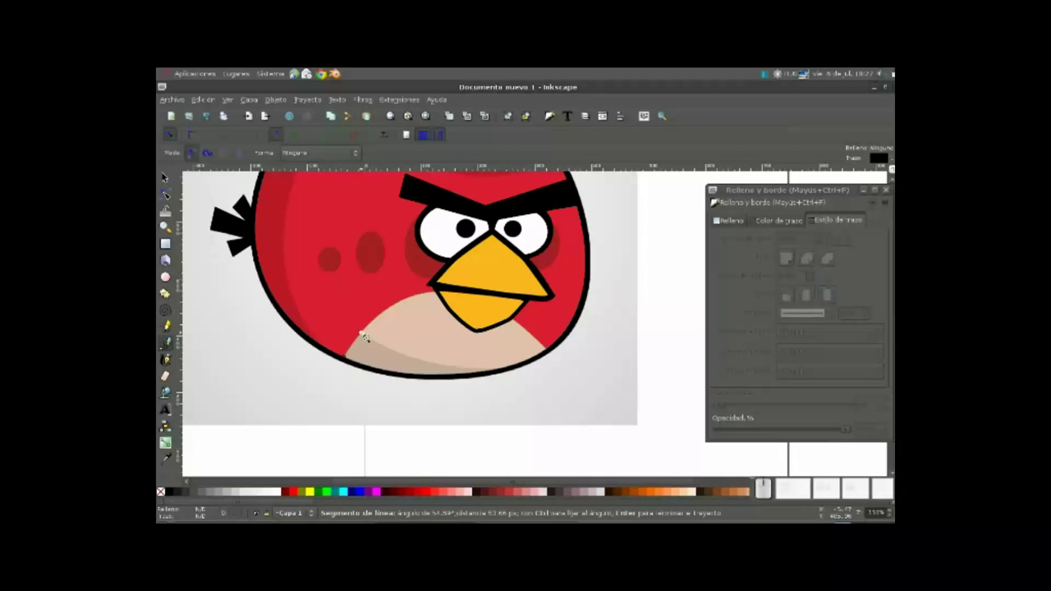
left_click_drag(406, 306, 410, 303)
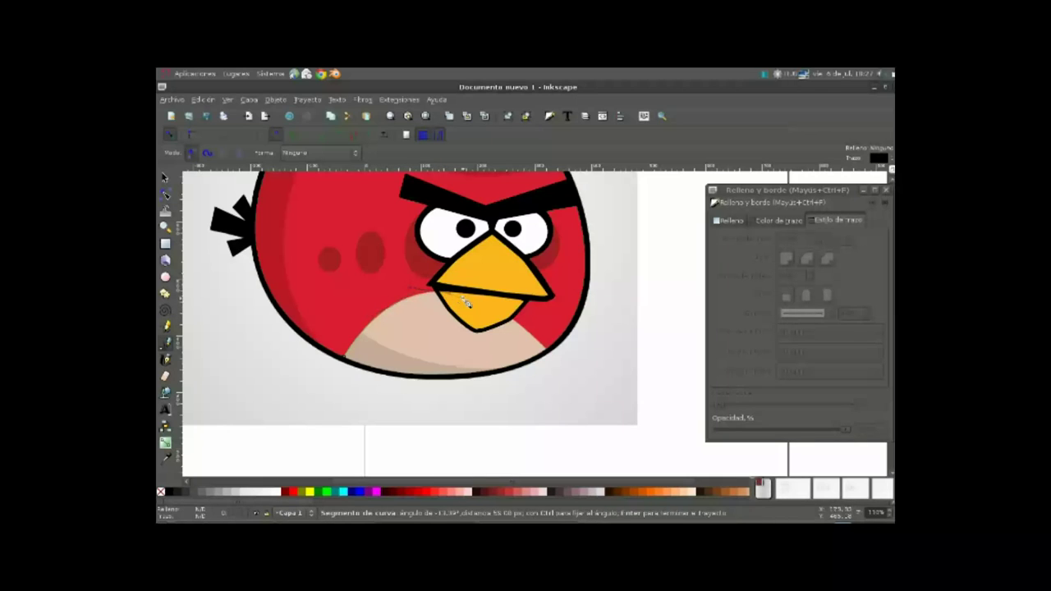
left_click_drag(496, 309, 506, 313)
left_click(535, 369)
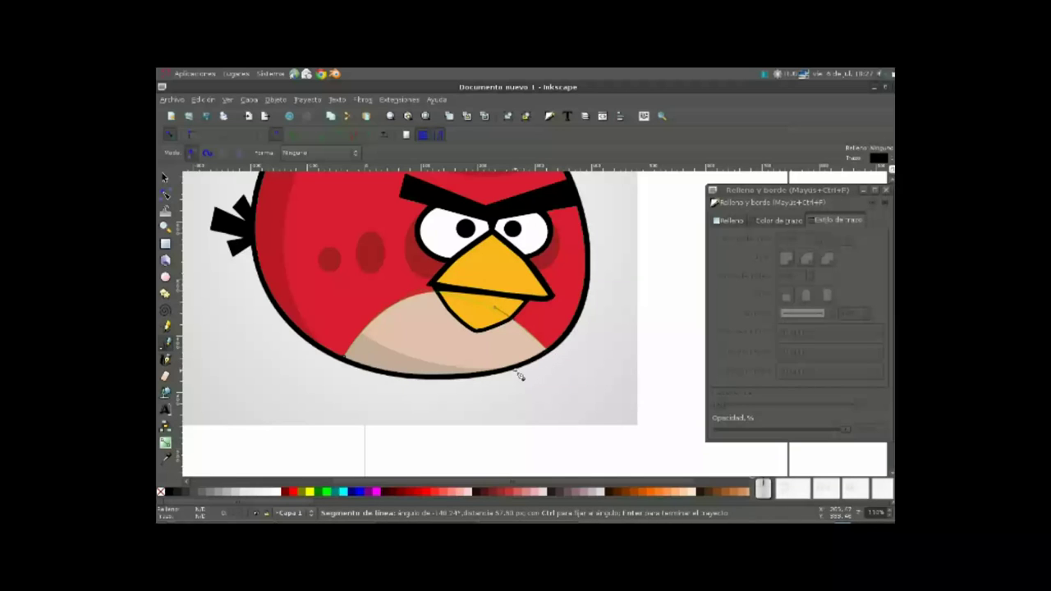
left_click_drag(464, 380, 372, 370)
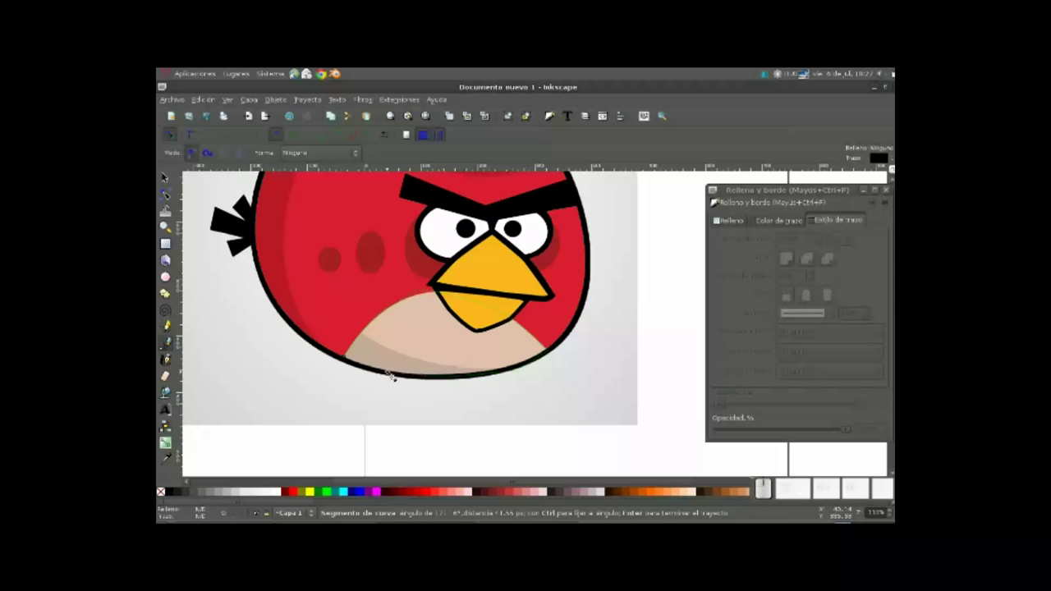
left_click(346, 360)
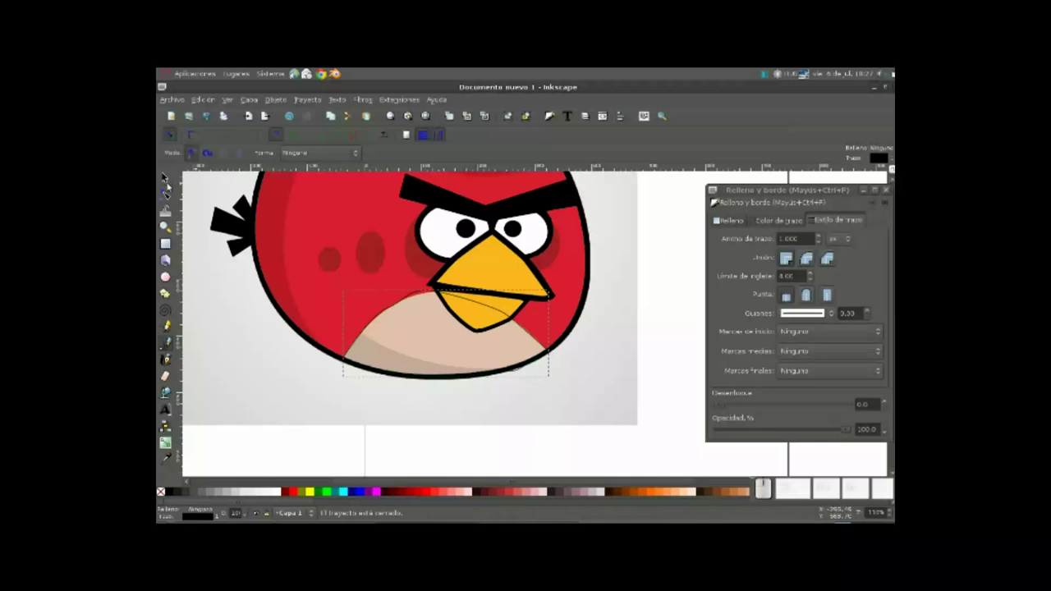
left_click(164, 195)
Step: Nudge the belly path's nodes and handles under the beak and at the lower-left to fit the curve
scroll(435, 289, "up", 2)
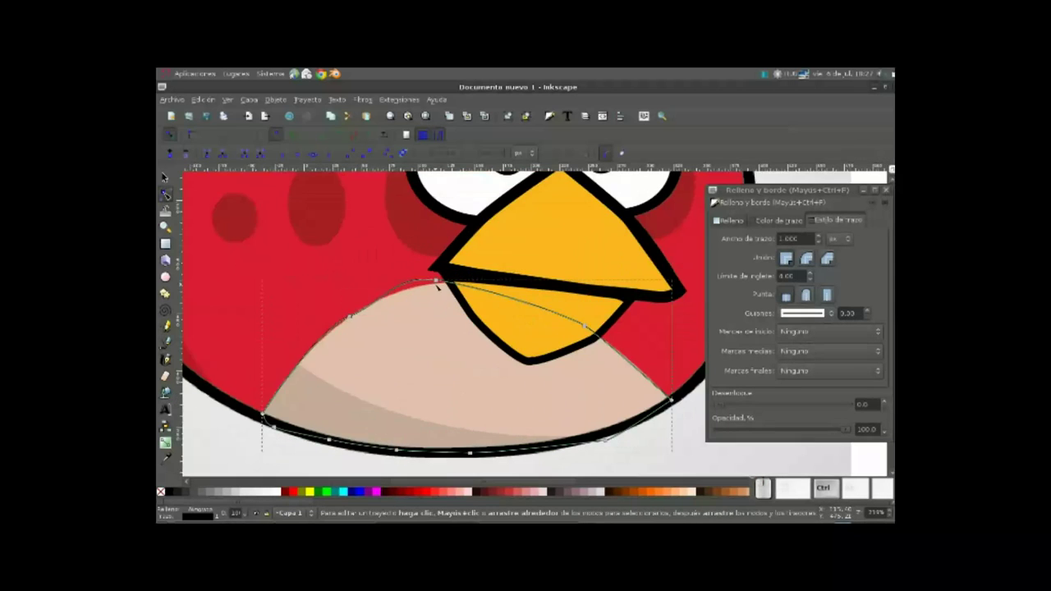
left_click(440, 286)
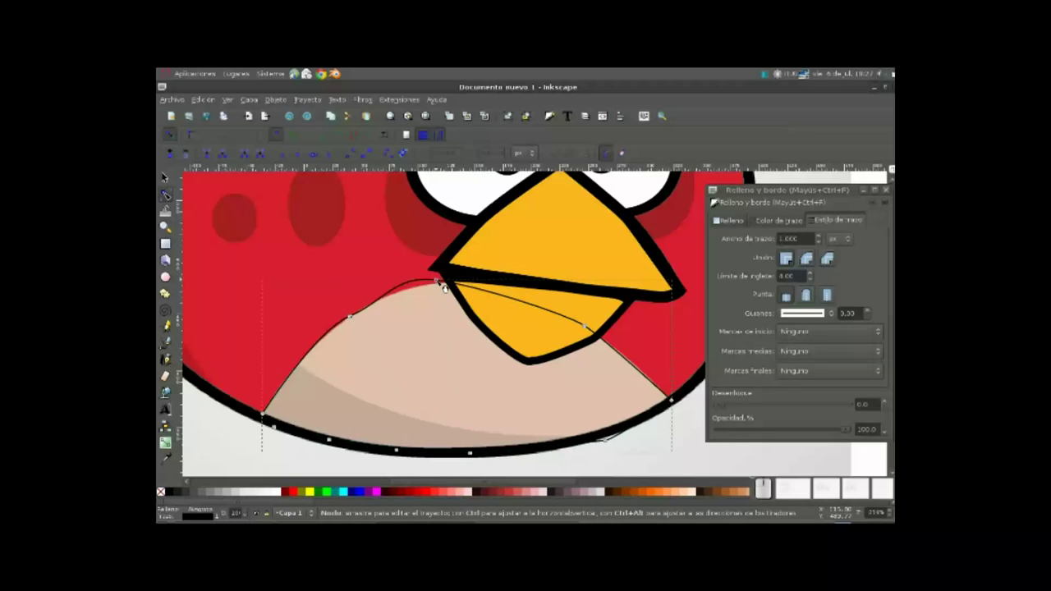
left_click_drag(445, 293, 444, 289)
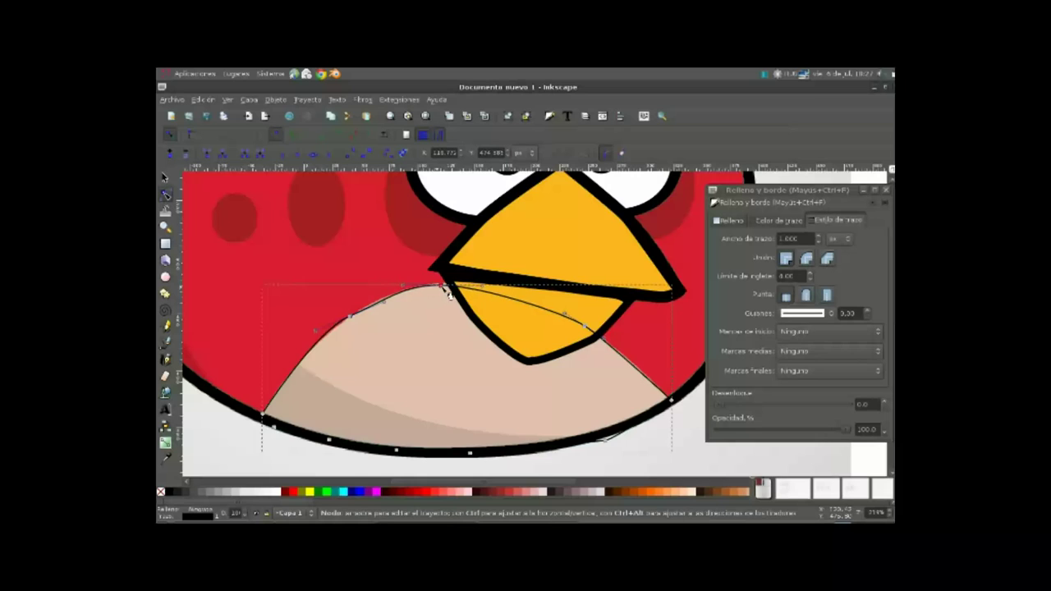
left_click_drag(446, 299, 451, 296)
left_click_drag(393, 312, 387, 301)
scroll(451, 274, "down", 2)
left_click_drag(327, 369, 330, 367)
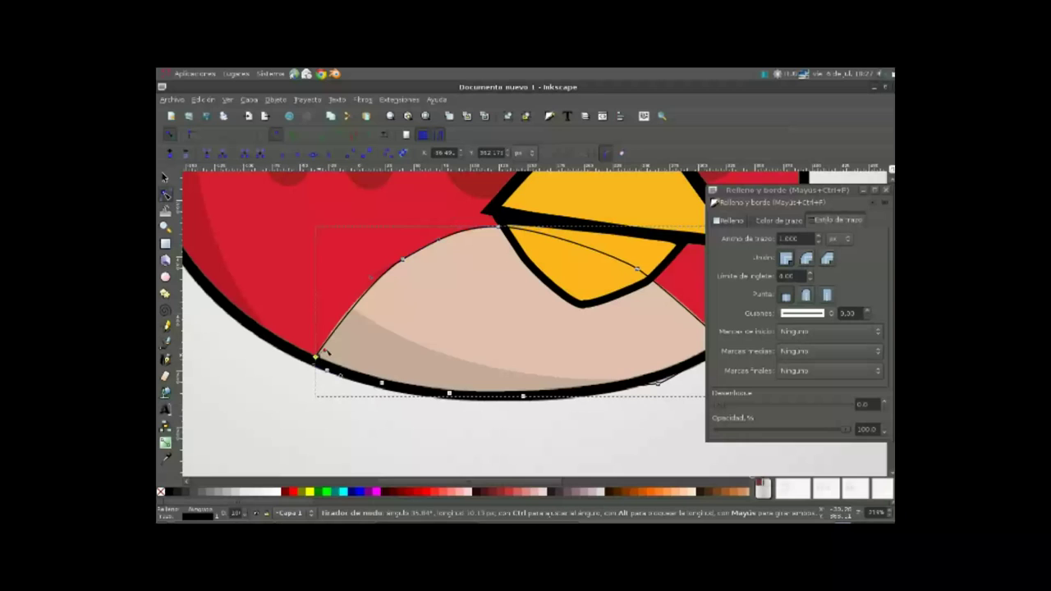
key("Escape")
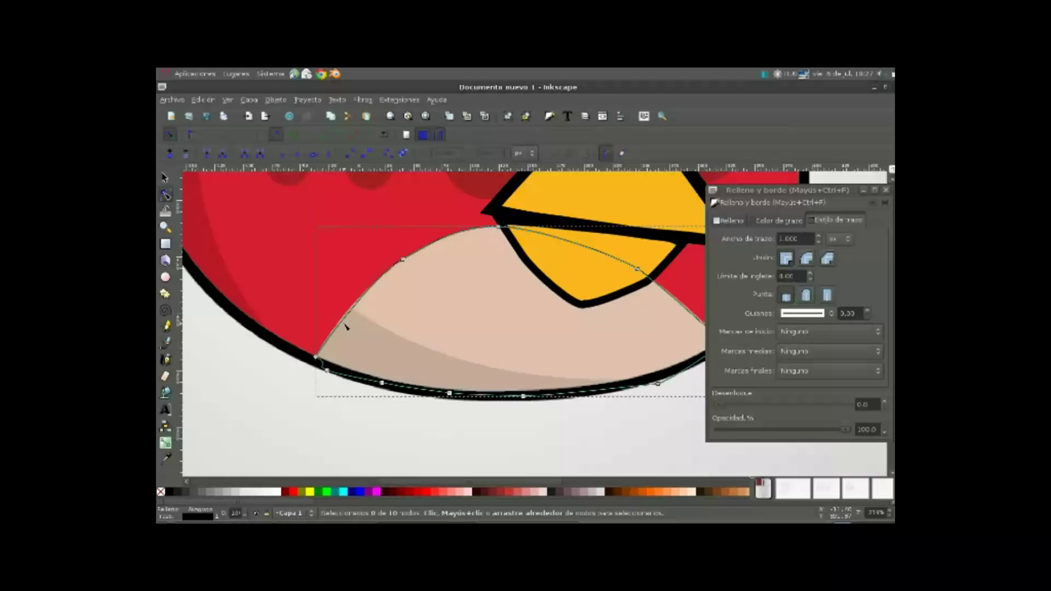
scroll(386, 320, "down", 1)
scroll(421, 310, "down", 2)
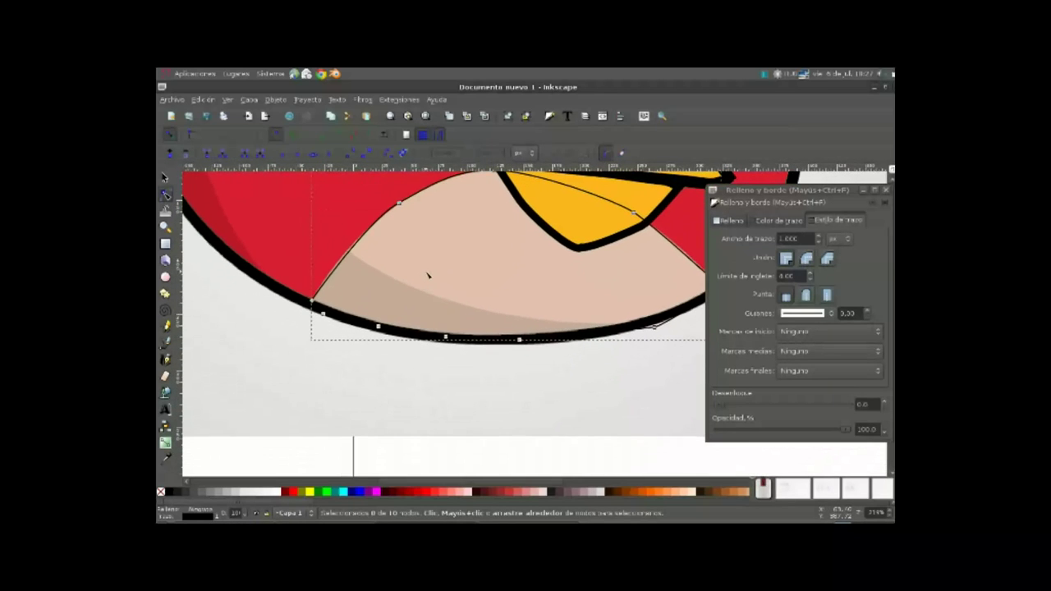
Step: Delete an unneeded bottom-edge node and smooth the belly patch's lower curve
left_click(339, 315)
key("Delete")
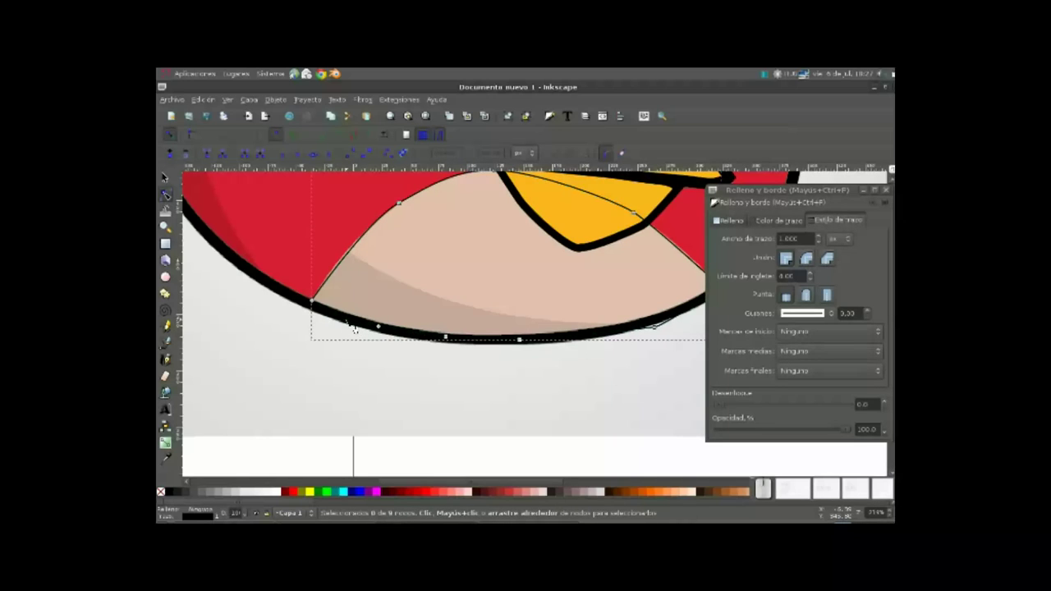
left_click(377, 326)
left_click_drag(356, 324, 355, 323)
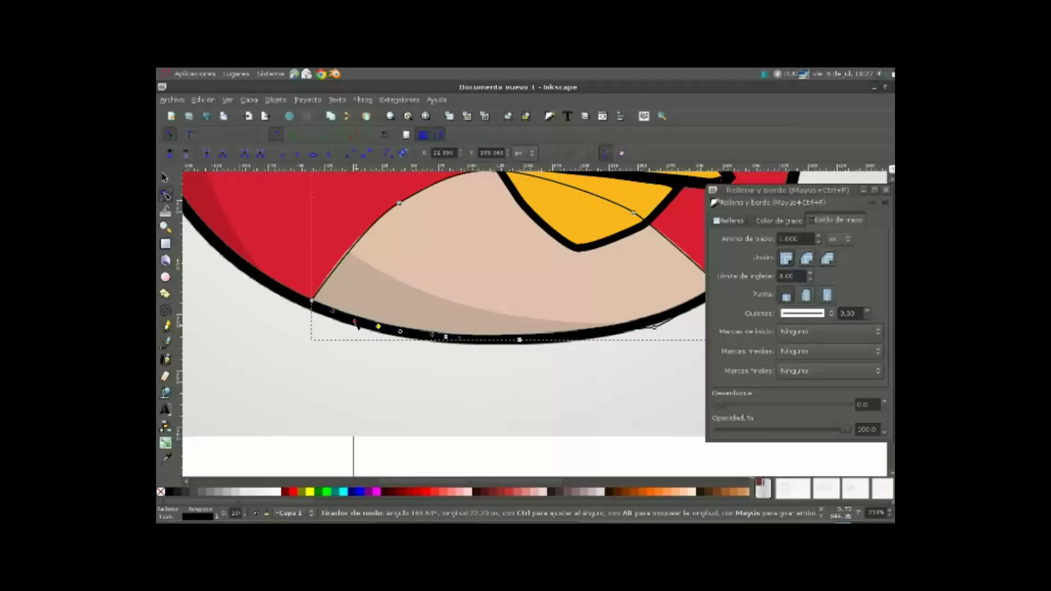
scroll(532, 371, "right", 4)
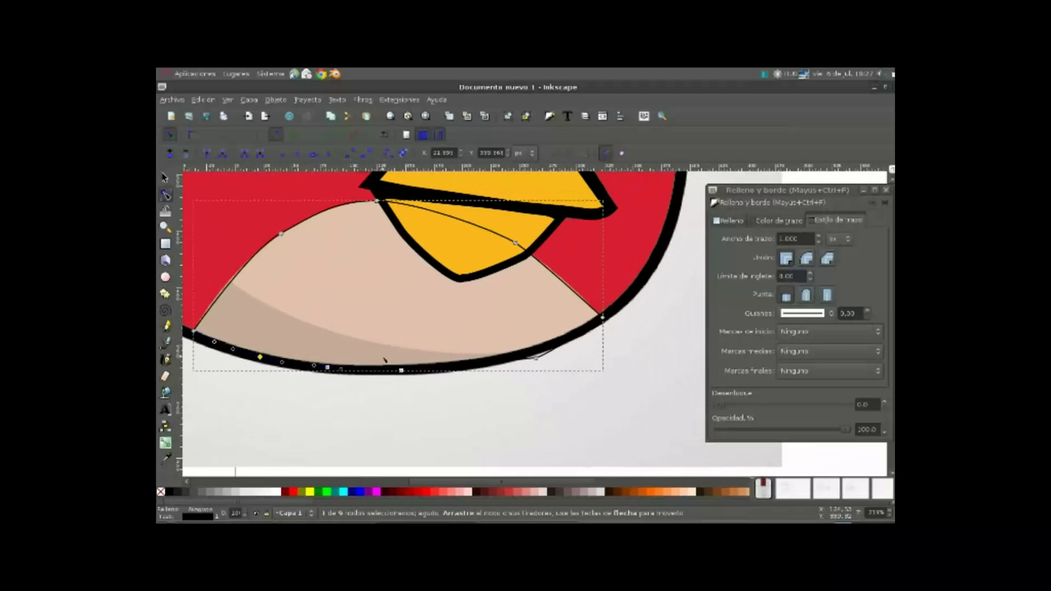
left_click(541, 355)
scroll(565, 321, "left", 2)
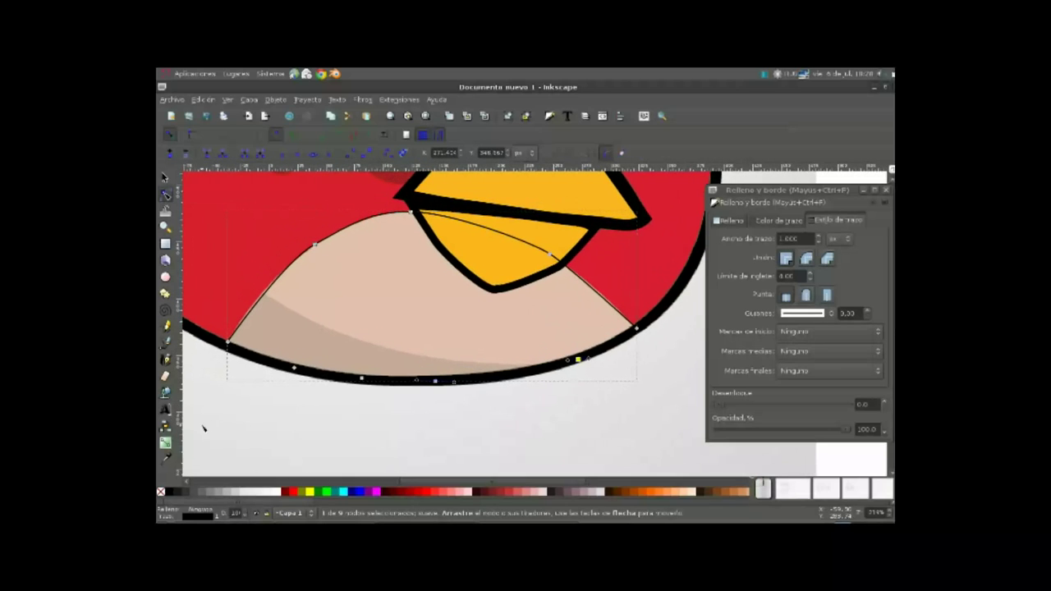
Step: Fill the belly patch with the sampled light skin colour and remove its outline
left_click(165, 460)
left_click(376, 322)
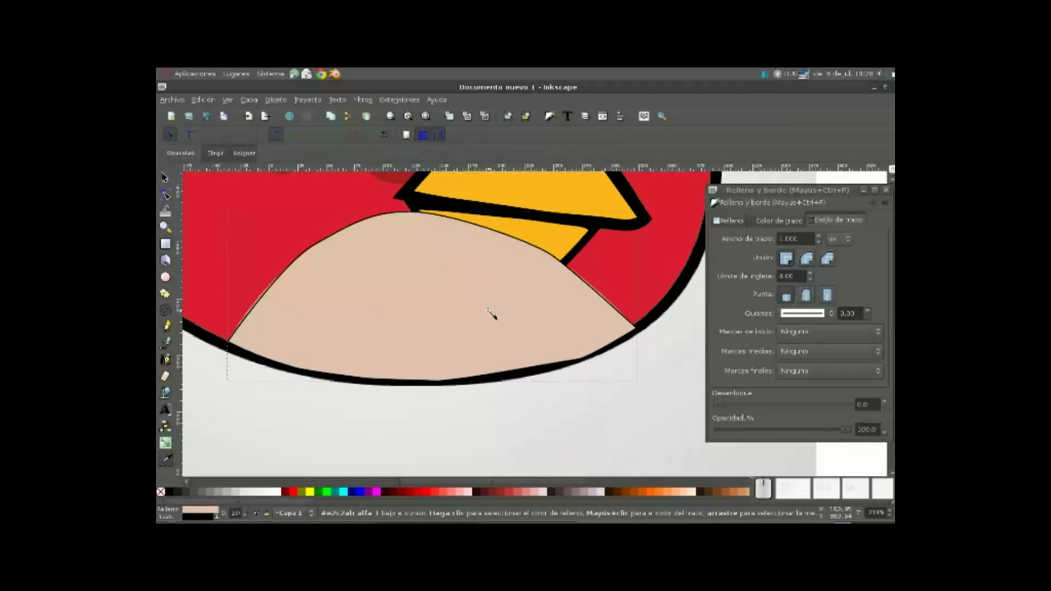
key("minus")
key("minus")
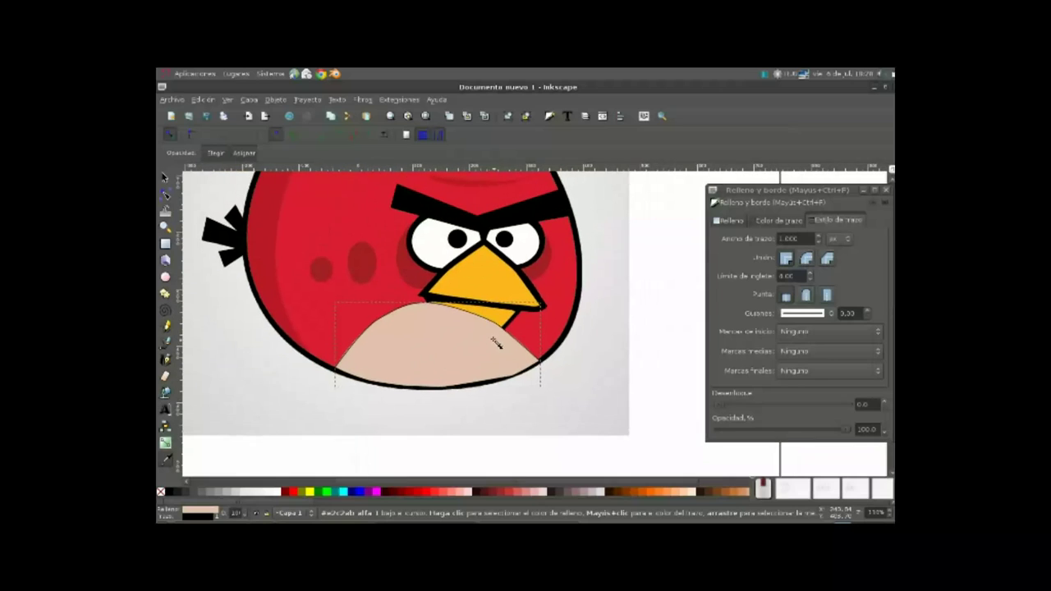
left_click(779, 220)
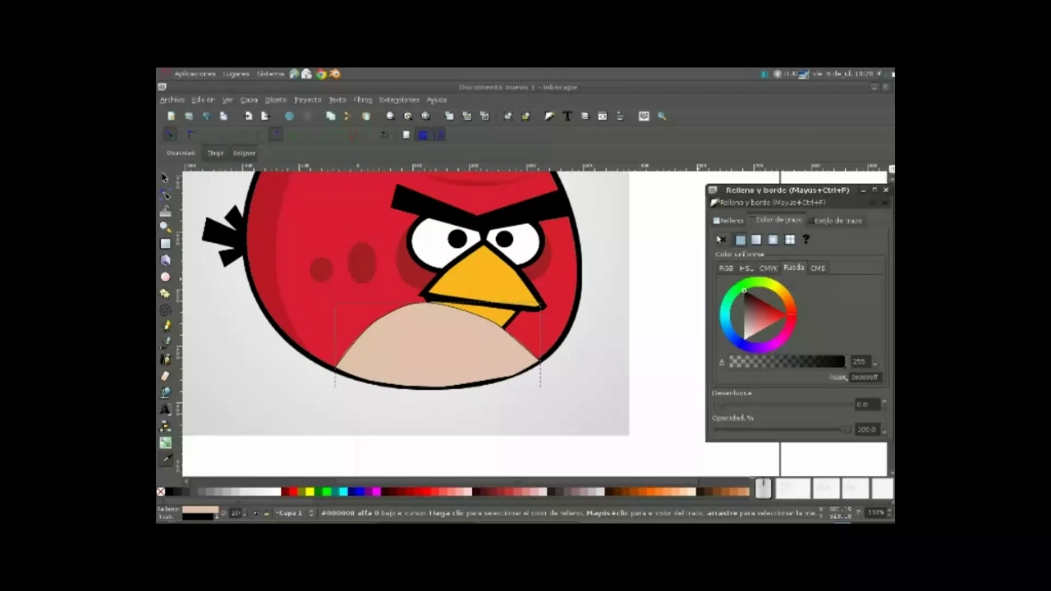
left_click(719, 238)
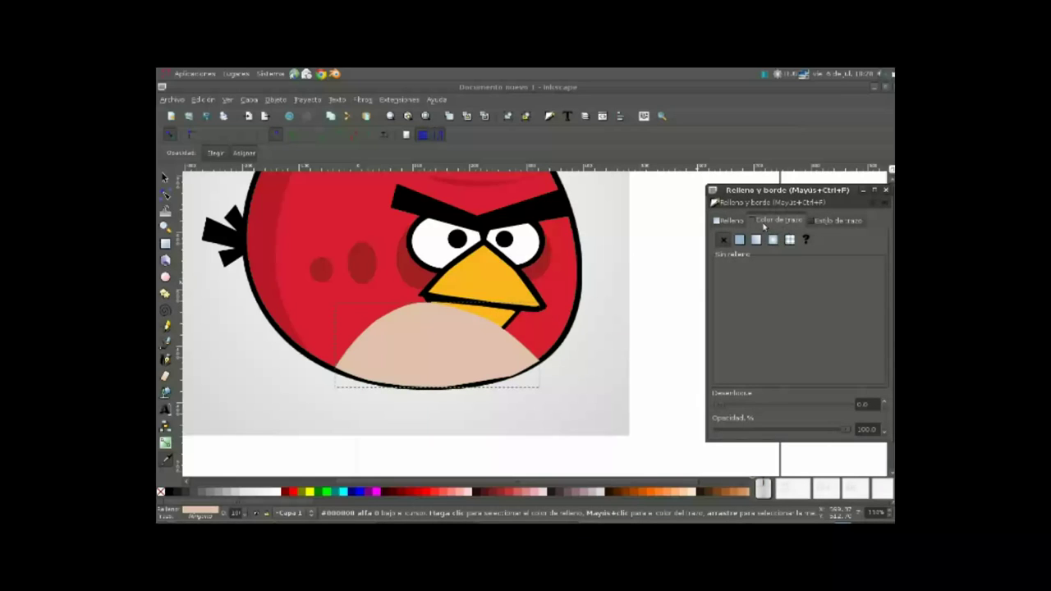
Step: Draw a small closed shading shape on the tip of the bird's crest
scroll(547, 404, "up", 1)
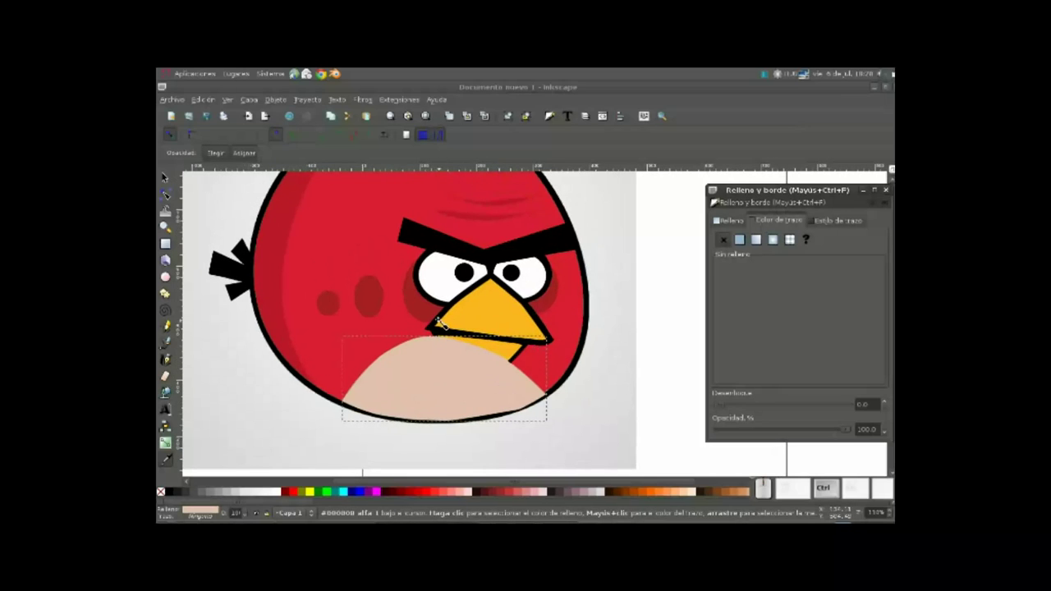
scroll(462, 400, "up", 2)
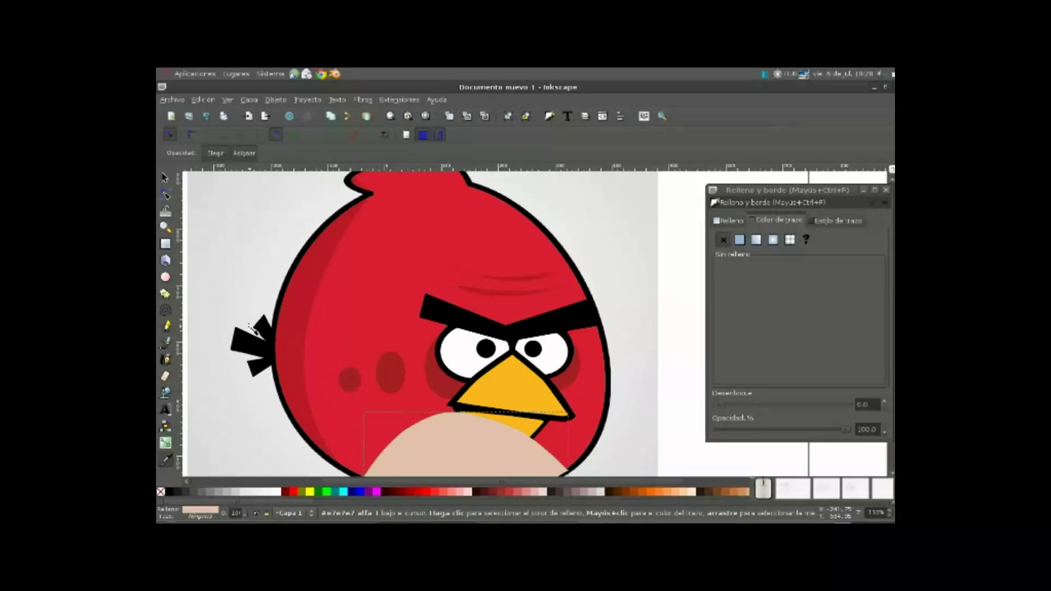
scroll(446, 286, "down", 2)
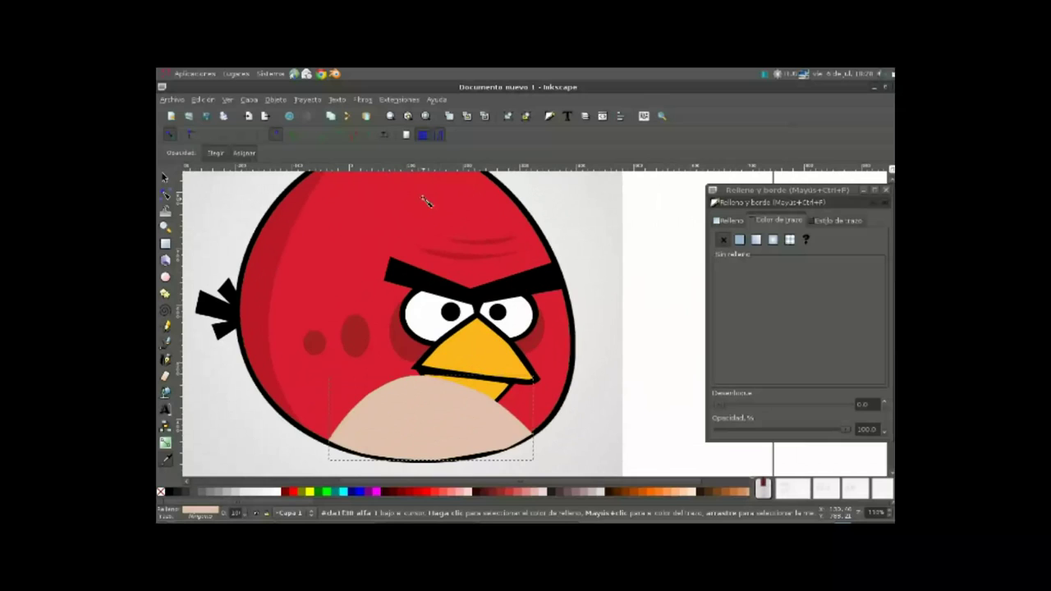
scroll(425, 201, "up", 3)
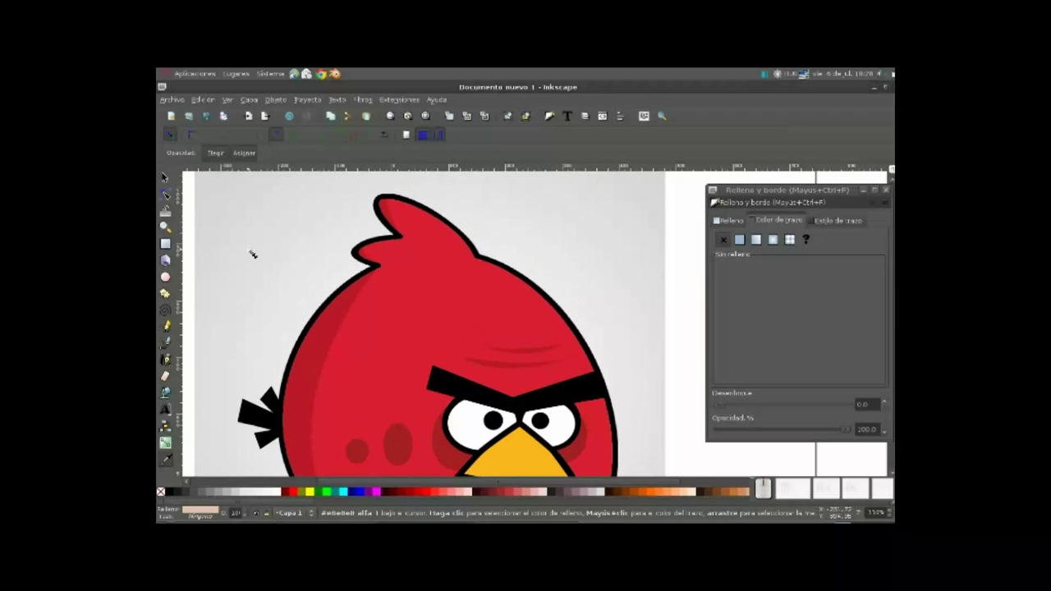
left_click(167, 343)
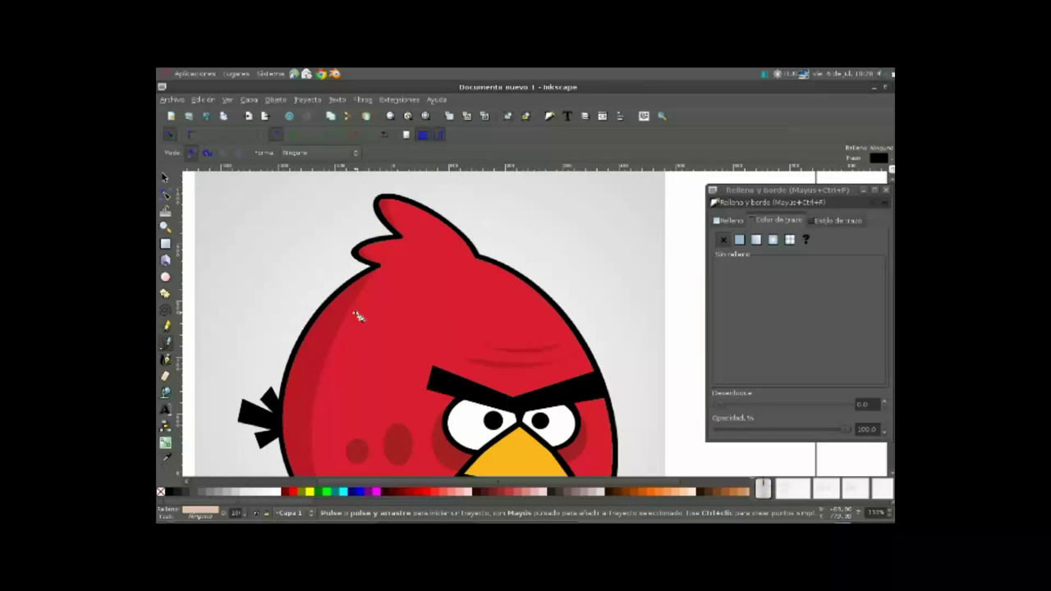
scroll(400, 200, "up", 1)
left_click(405, 219)
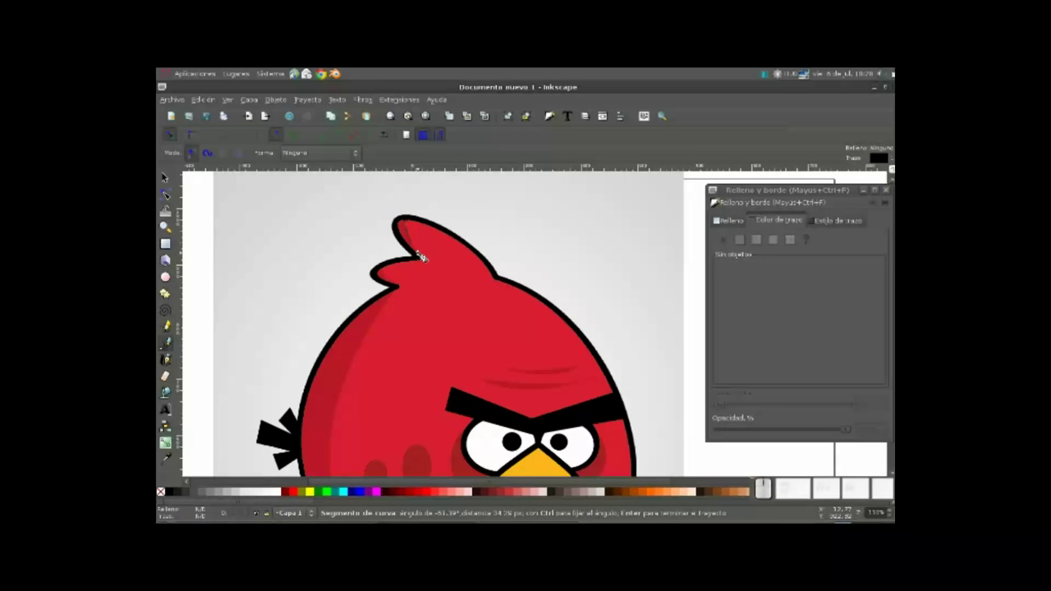
left_click(399, 227)
left_click(405, 220)
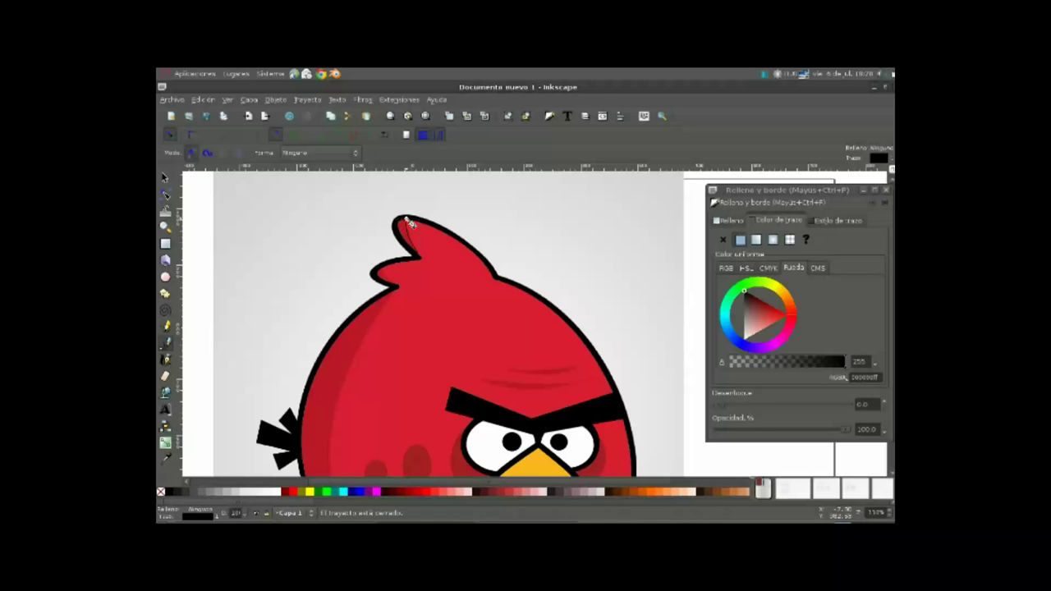
scroll(426, 224, "up", 1, "ctrl")
scroll(429, 210, "up", 1, "ctrl")
scroll(428, 210, "up", 1, "ctrl")
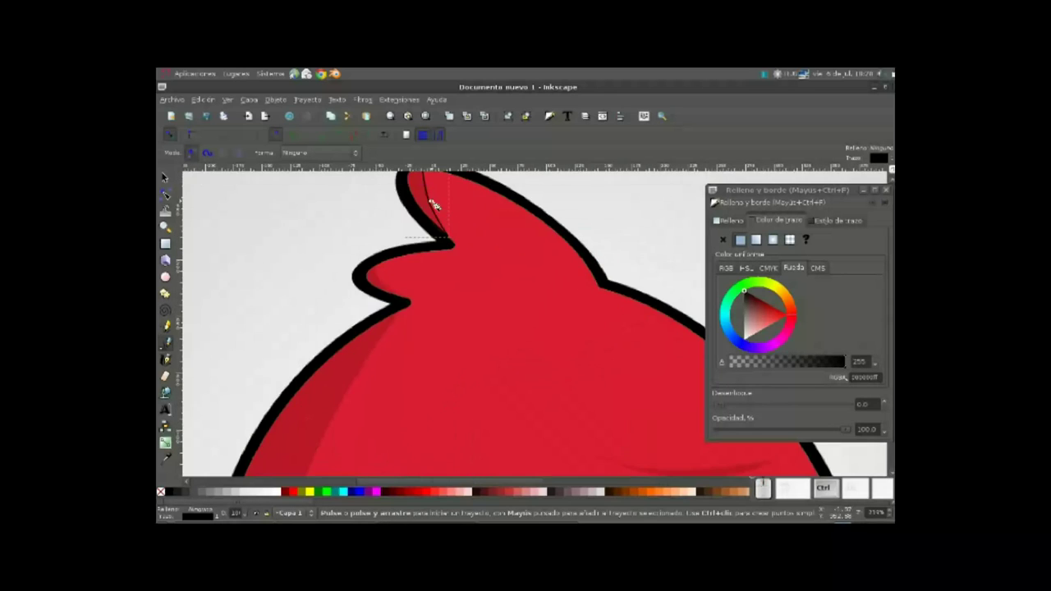
scroll(427, 246, "up", 1, "ctrl")
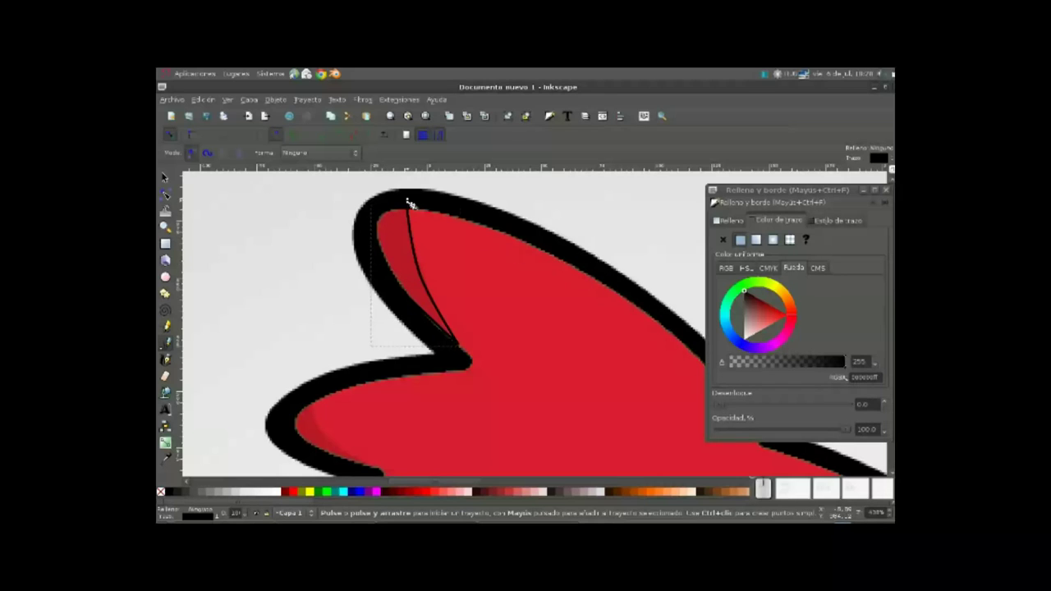
Step: Pull the crest shape's lower node into place and fill it with the crest's sampled red
left_click(165, 195)
left_click(457, 349)
left_click_drag(462, 357, 470, 363)
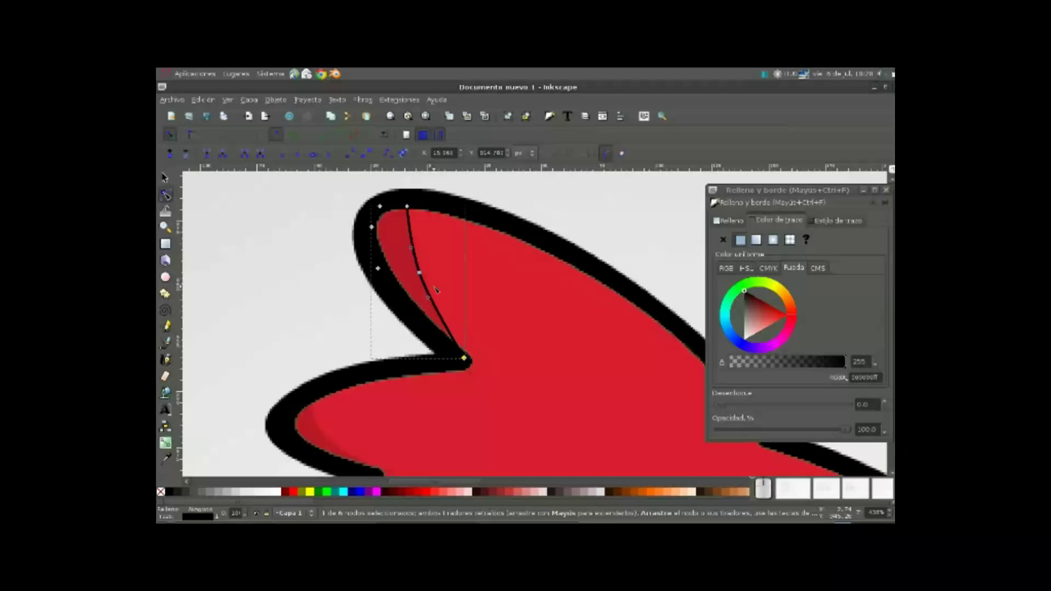
left_click(165, 458)
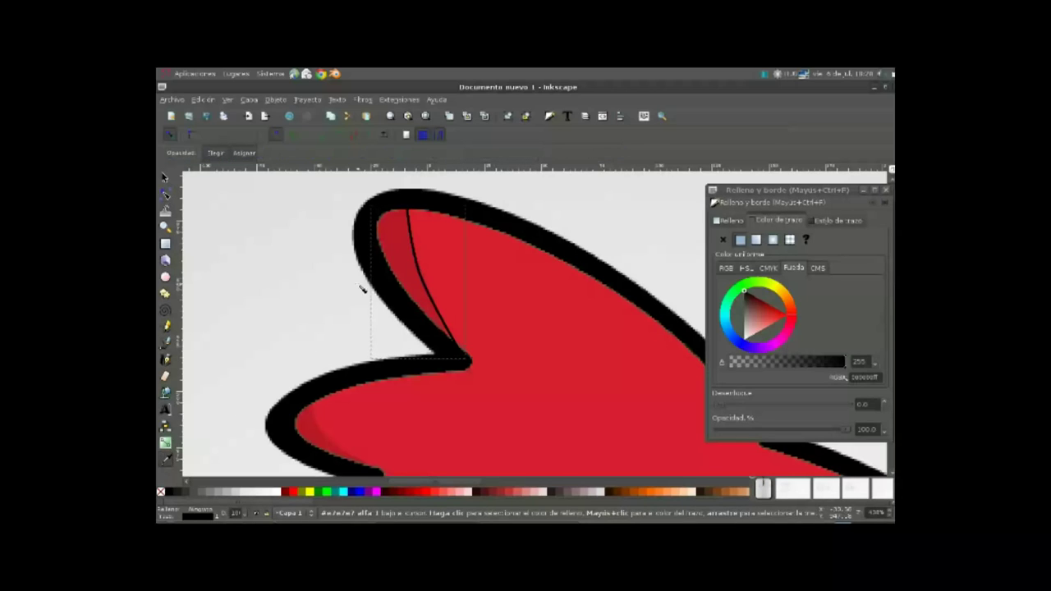
left_click(395, 253)
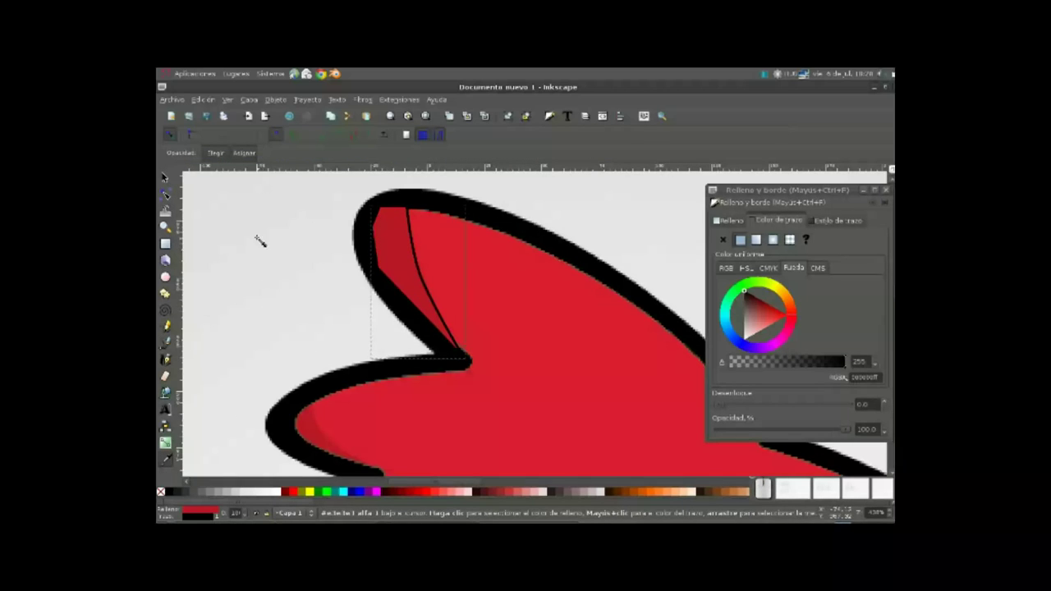
Step: Remove the black outline from the red crest shading shape so it blends into the crest
left_click(165, 195)
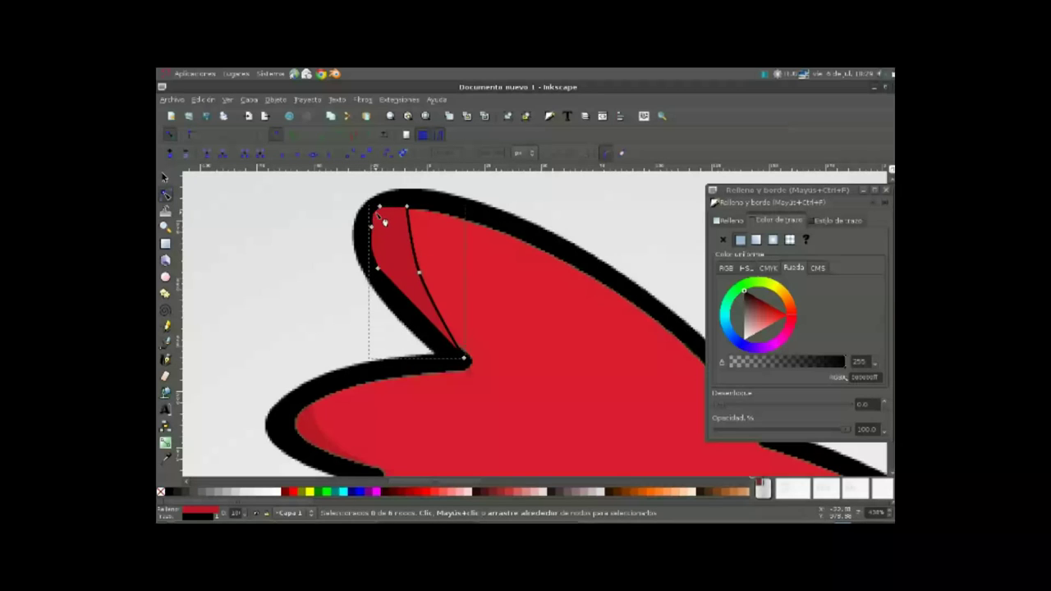
left_click(372, 229)
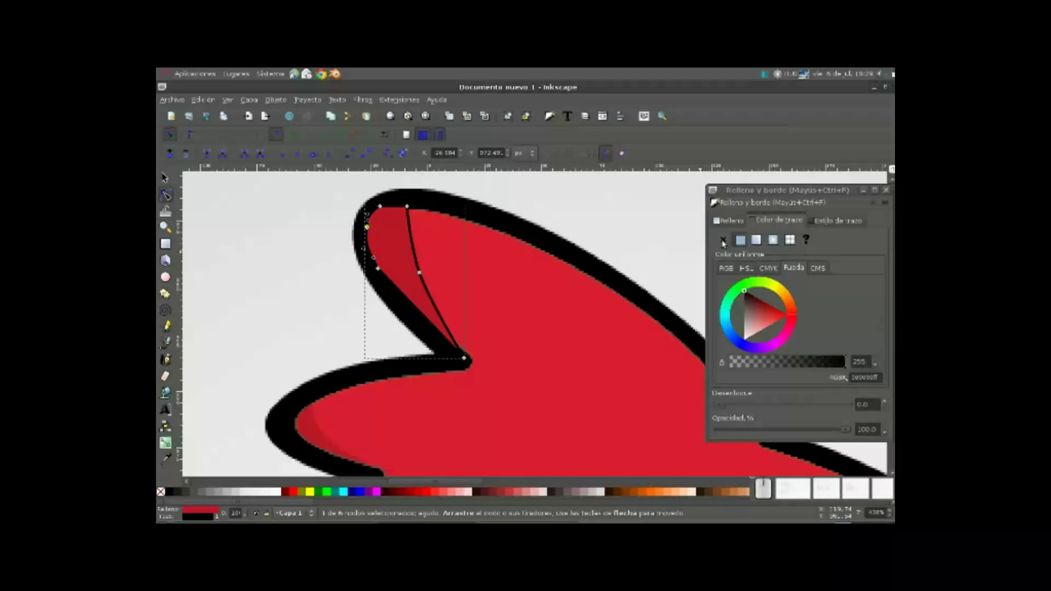
left_click(722, 240)
scroll(514, 304, "down", 2)
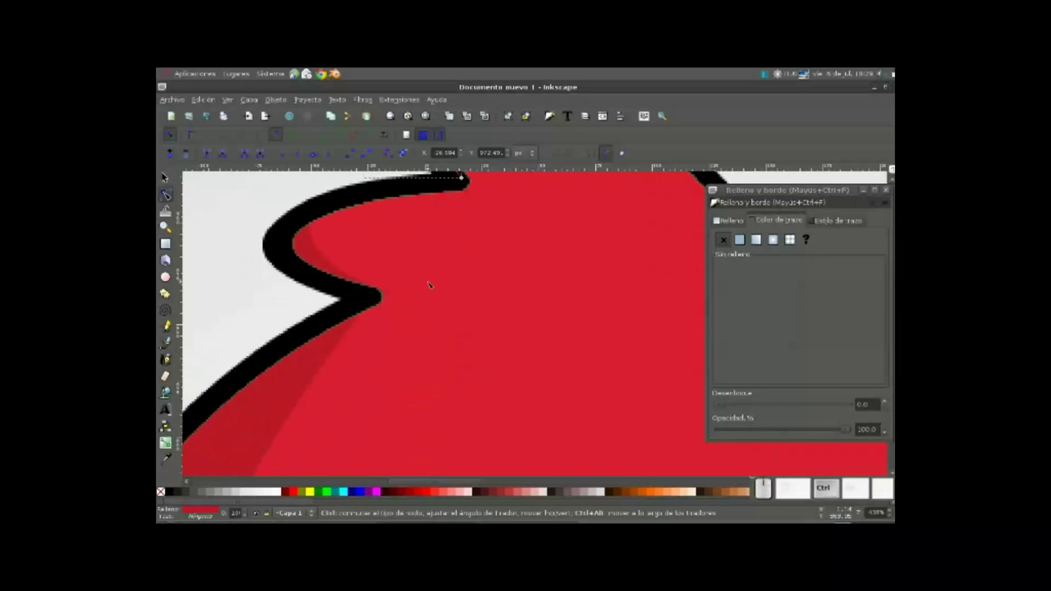
scroll(437, 284, "down", 2)
scroll(438, 283, "up", 2)
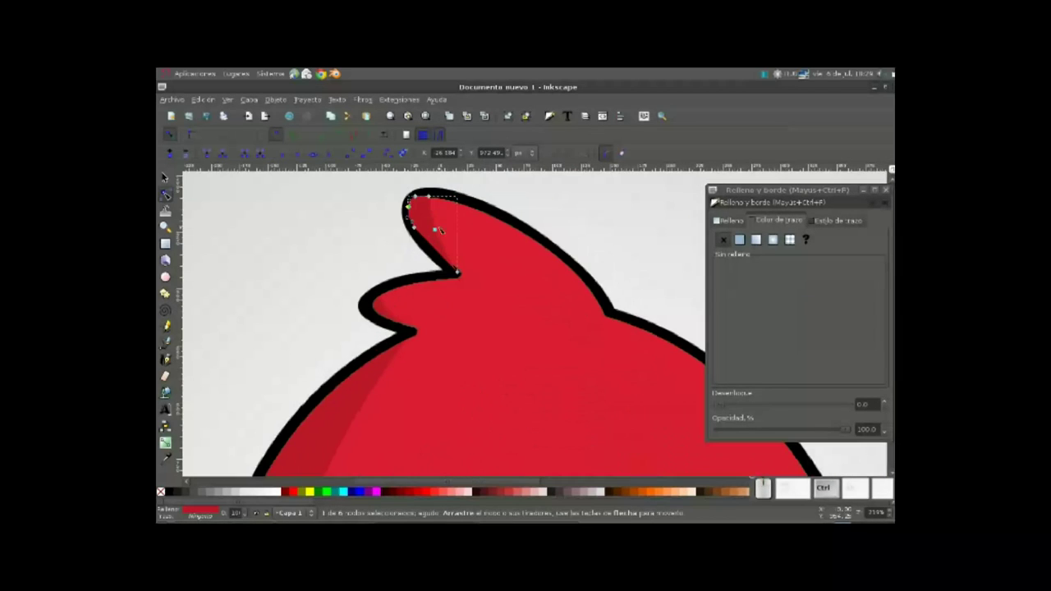
left_click(164, 178)
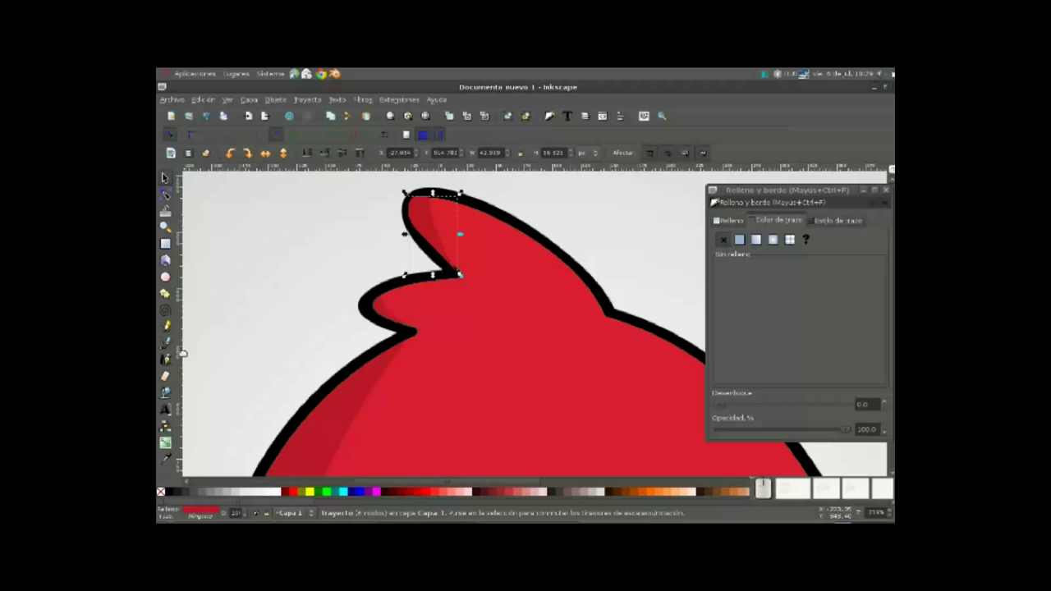
key("ctrl")
left_click(165, 343)
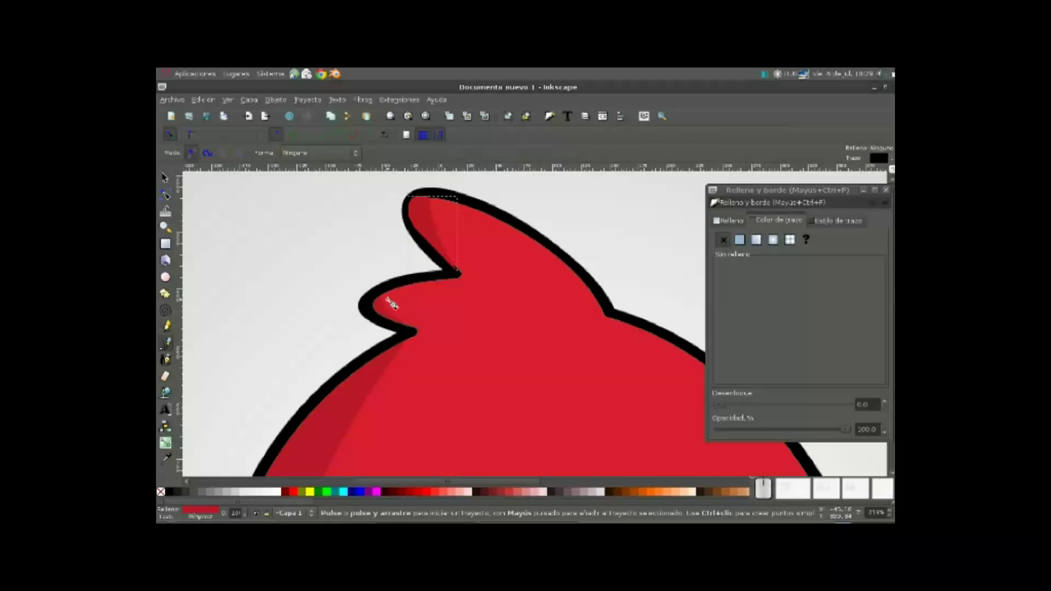
Step: Draw a second curved shading shape along the crest's inner red edge
scroll(383, 308, "up", 4, "ctrl")
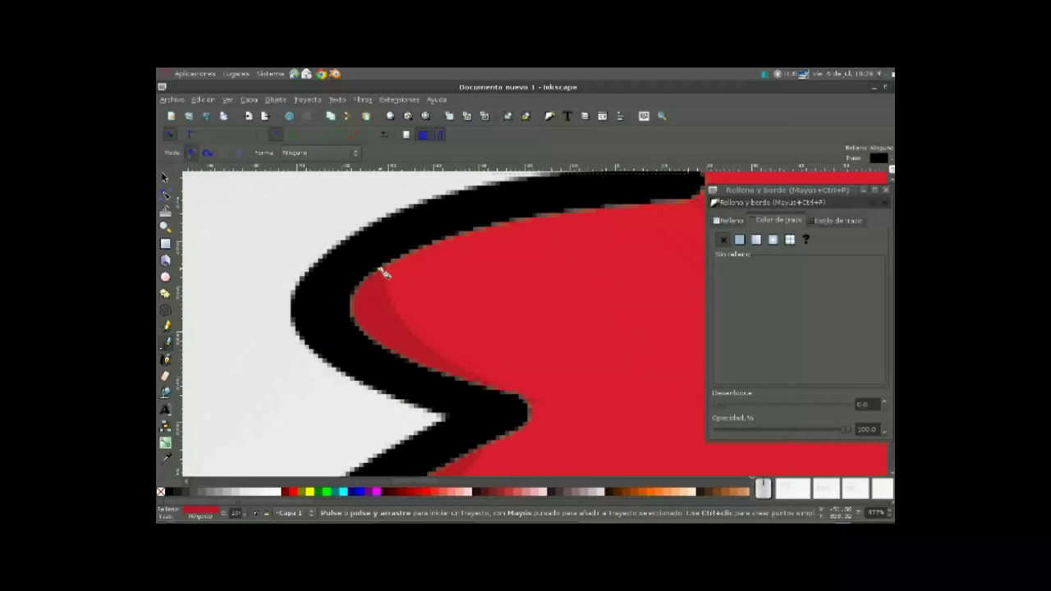
left_click(384, 271)
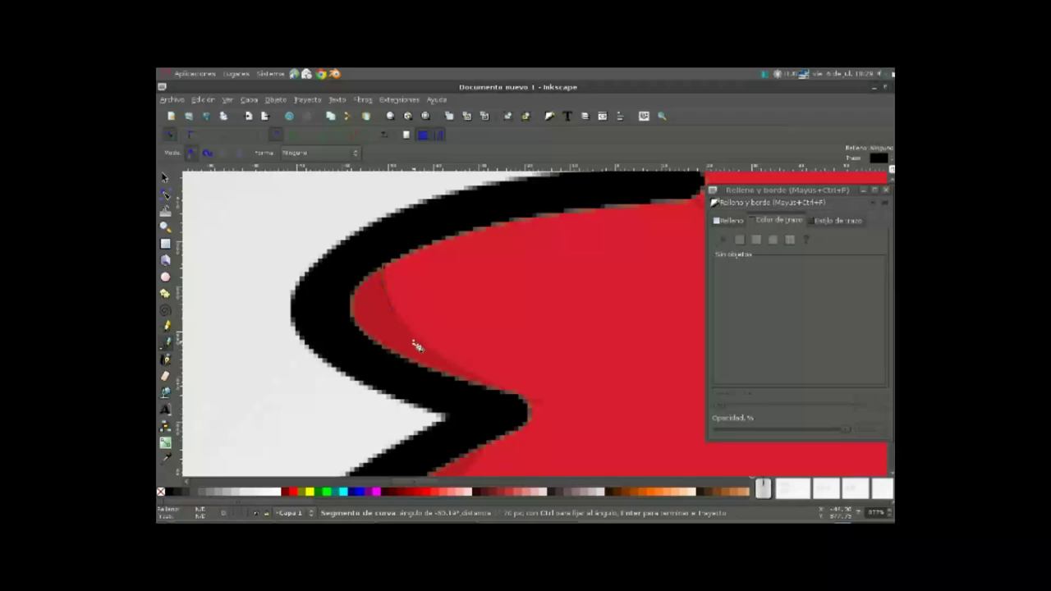
left_click(447, 401)
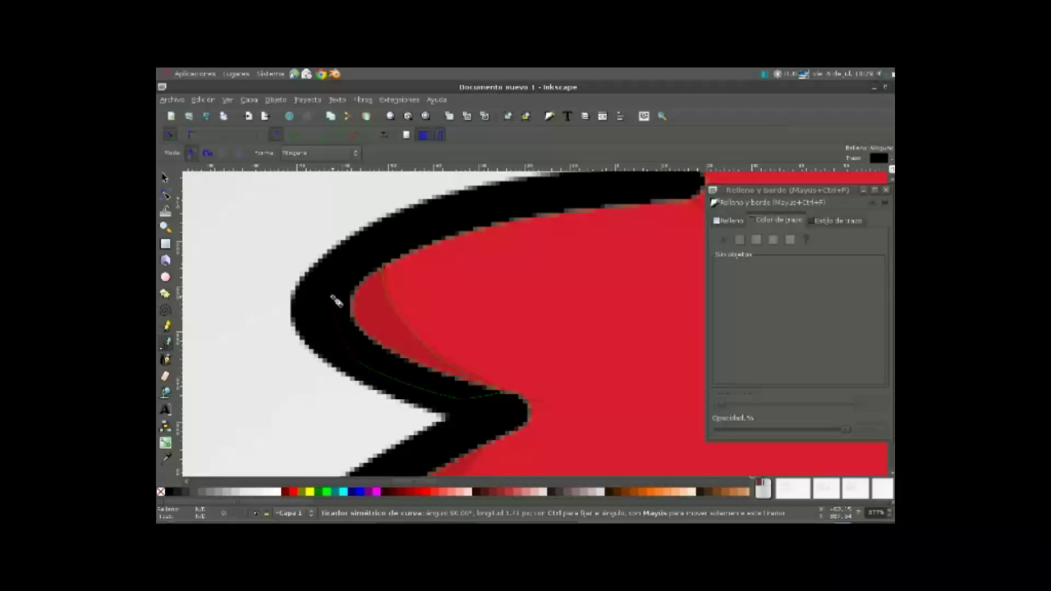
left_click_drag(375, 267, 382, 269)
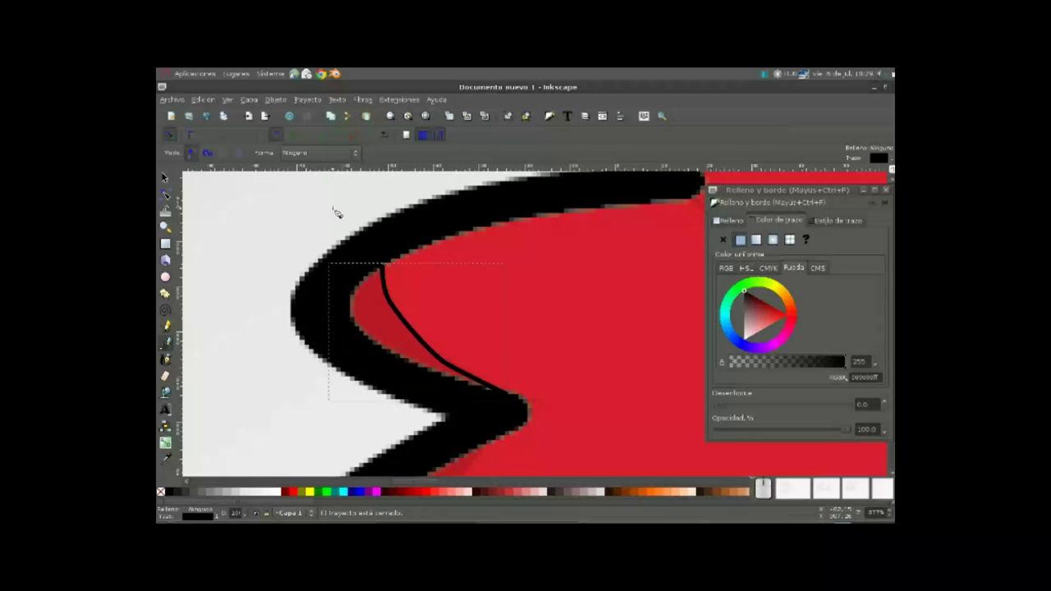
Step: Fill the new shading piece with sampled darker red and remove its black stroke
left_click(165, 458)
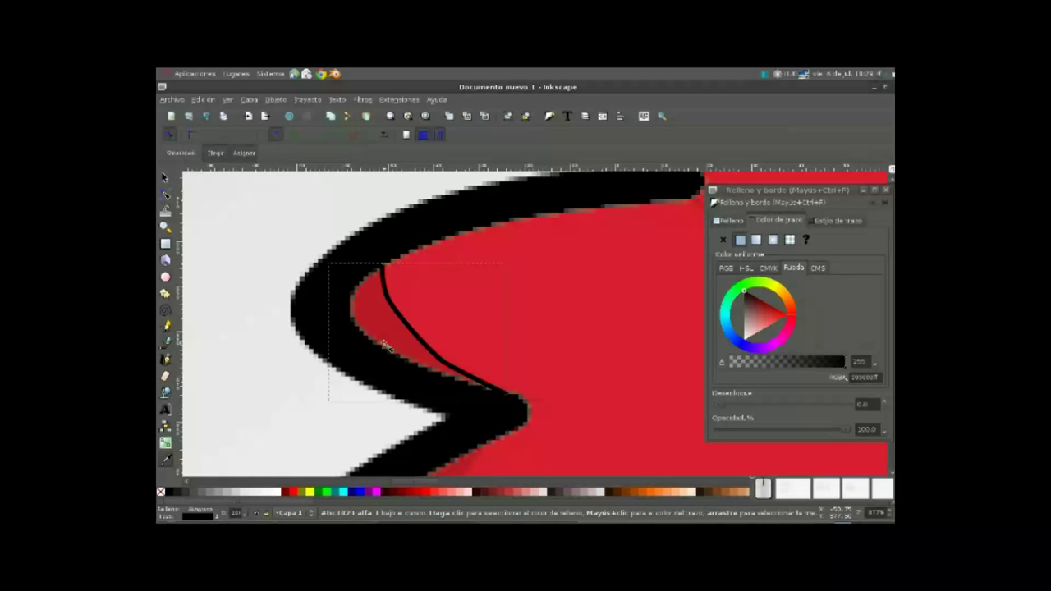
left_click(625, 369)
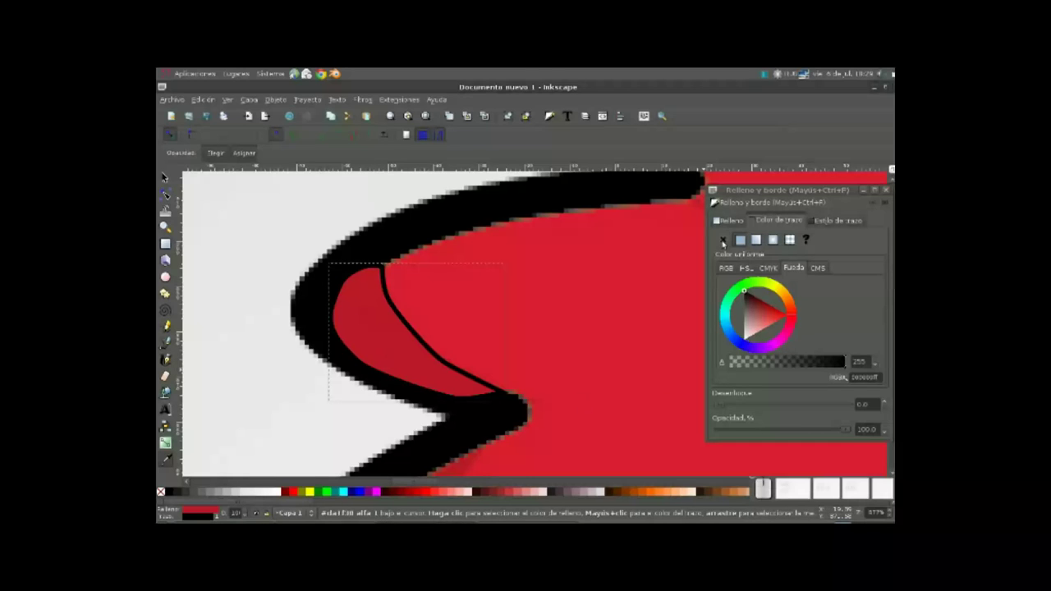
left_click(722, 240)
scroll(469, 308, "down", 2, "ctrl")
scroll(469, 308, "down", 2, "ctrl")
left_click_drag(475, 361, 457, 276)
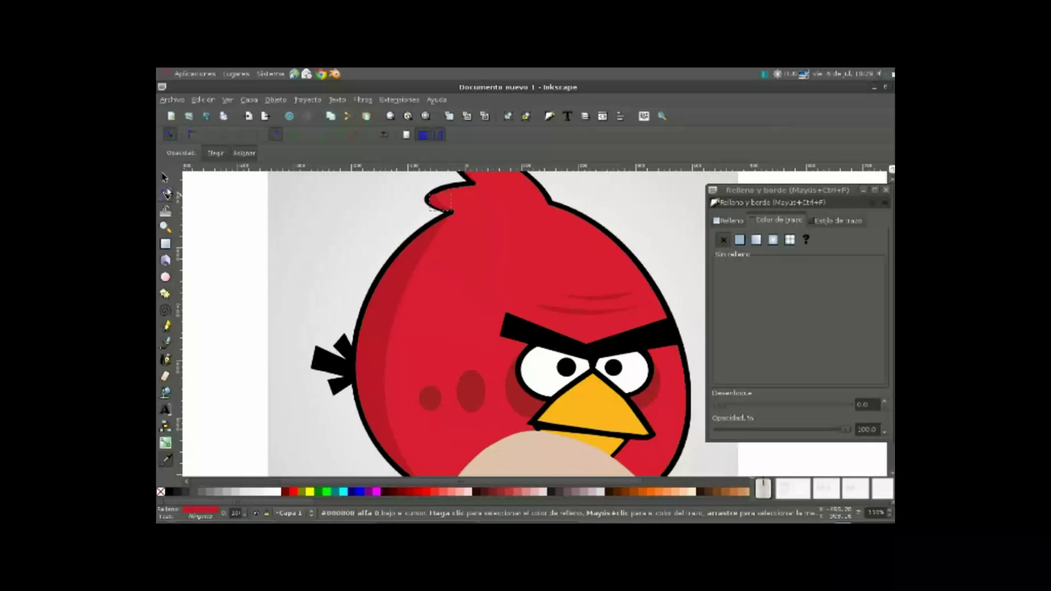
Step: Trace a closed path for the darker red band down the bird's left body edge
left_click(165, 344)
left_click_drag(463, 295, 456, 268)
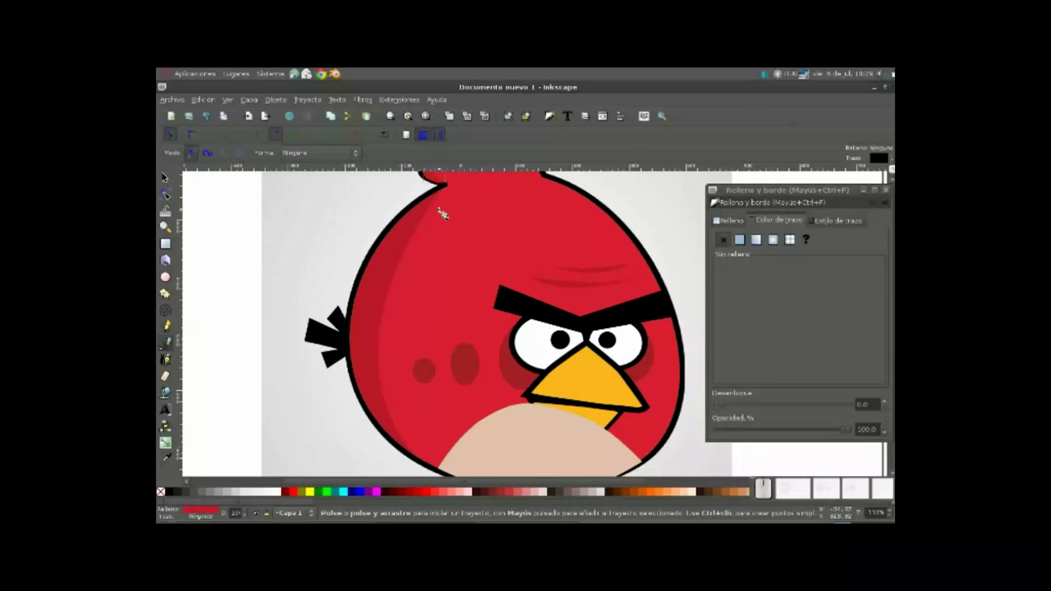
left_click(444, 191)
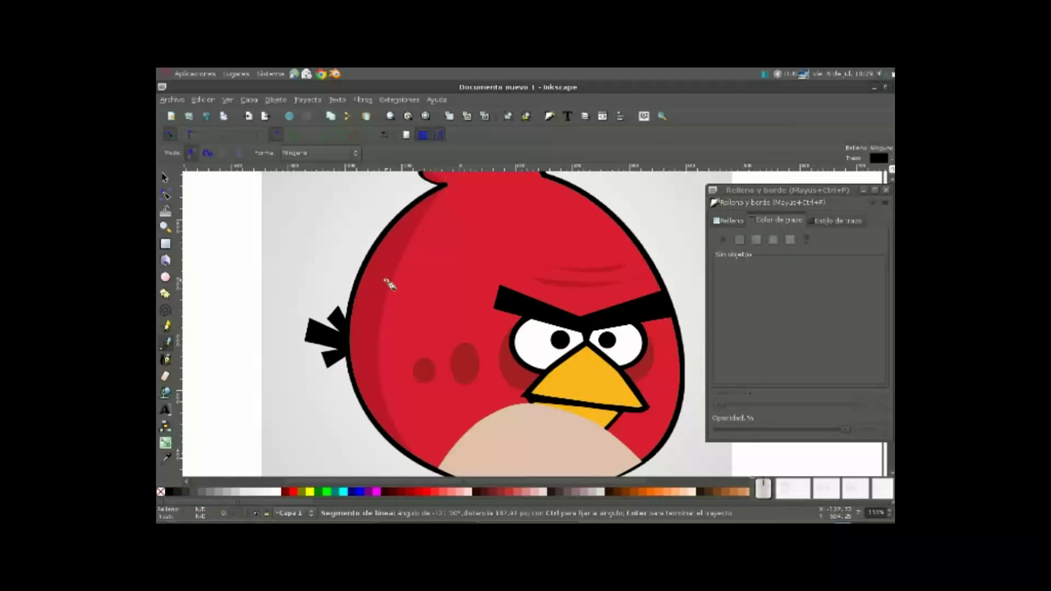
left_click_drag(384, 376, 393, 413)
left_click(411, 426)
left_click(417, 459)
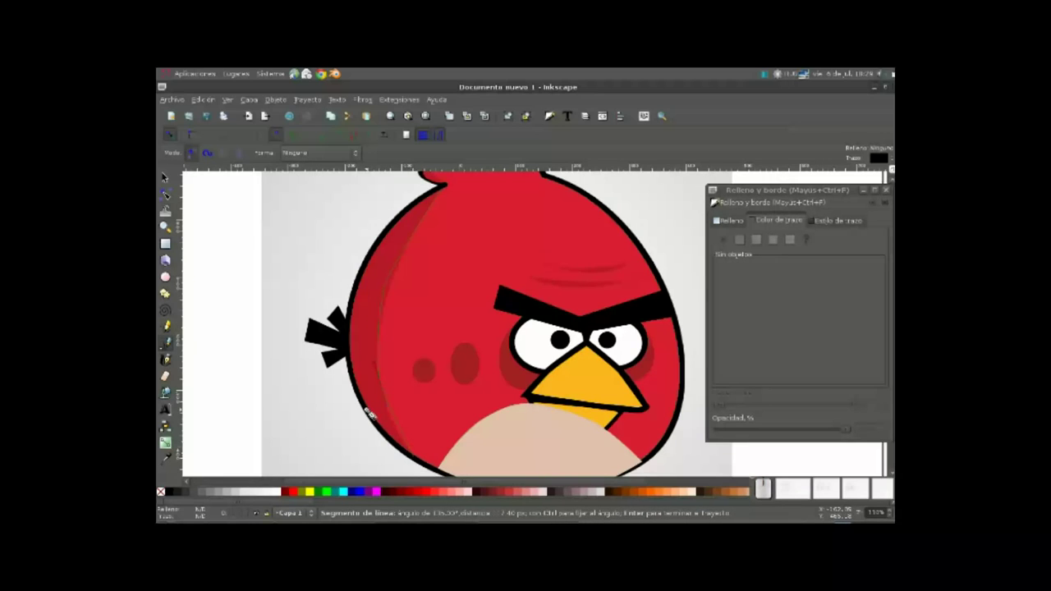
left_click(353, 361)
left_click_drag(351, 322, 357, 288)
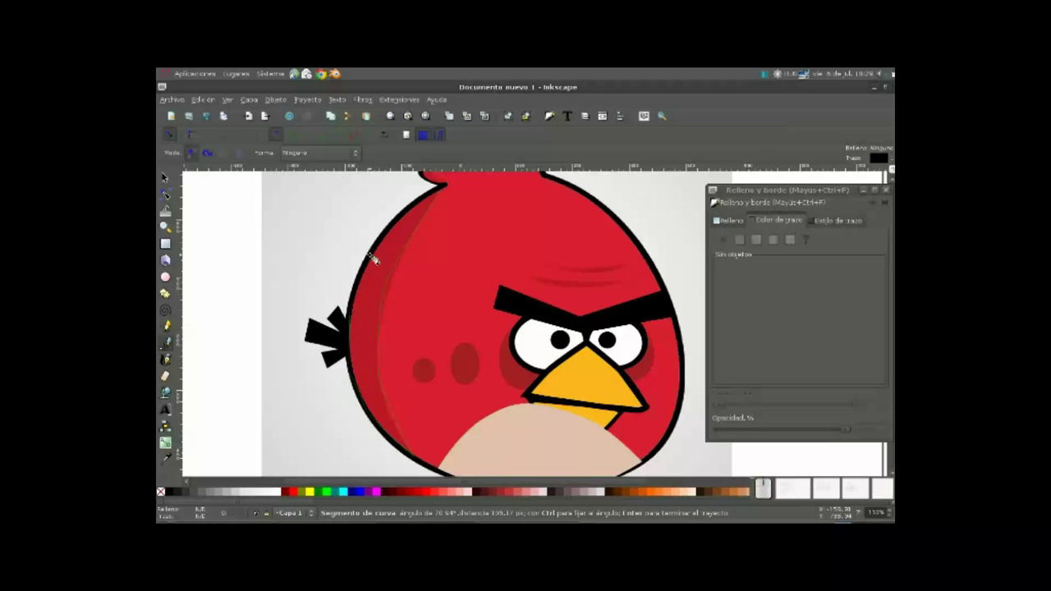
left_click(443, 191)
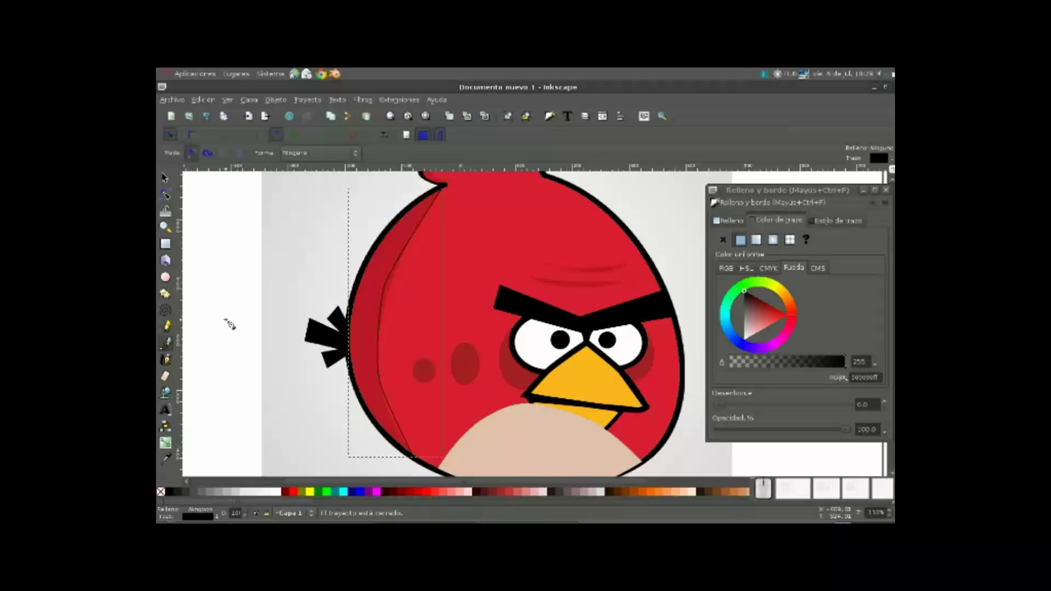
Step: Curve the band's inner edge by dragging one of its nodes
left_click(165, 194)
left_click(392, 296)
left_click_drag(396, 298, 399, 254)
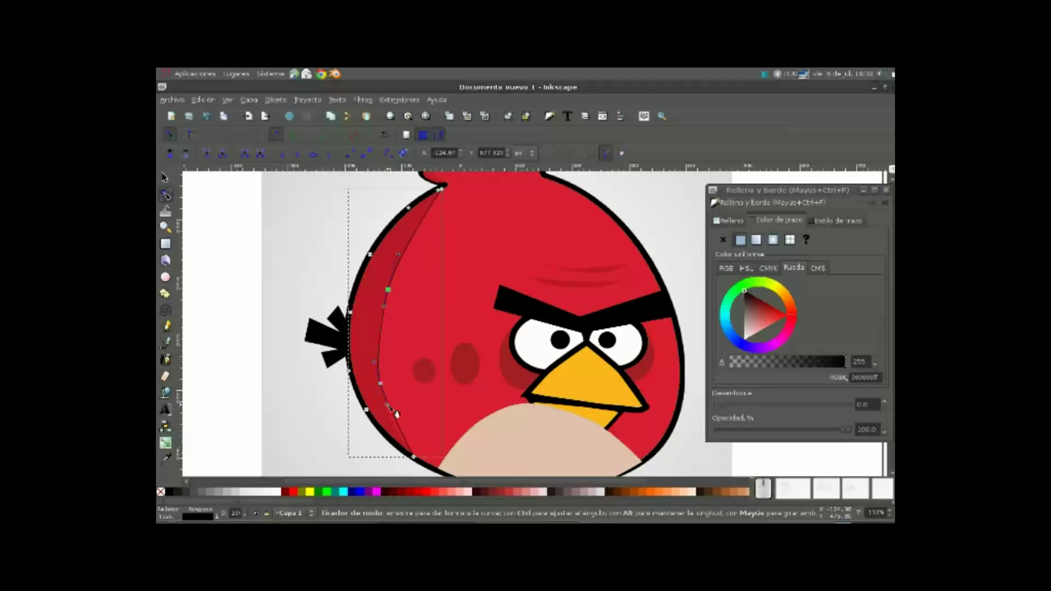
Step: Reshape the left-side band's curves and inner edge to fit the bird's outline
key("Tab")
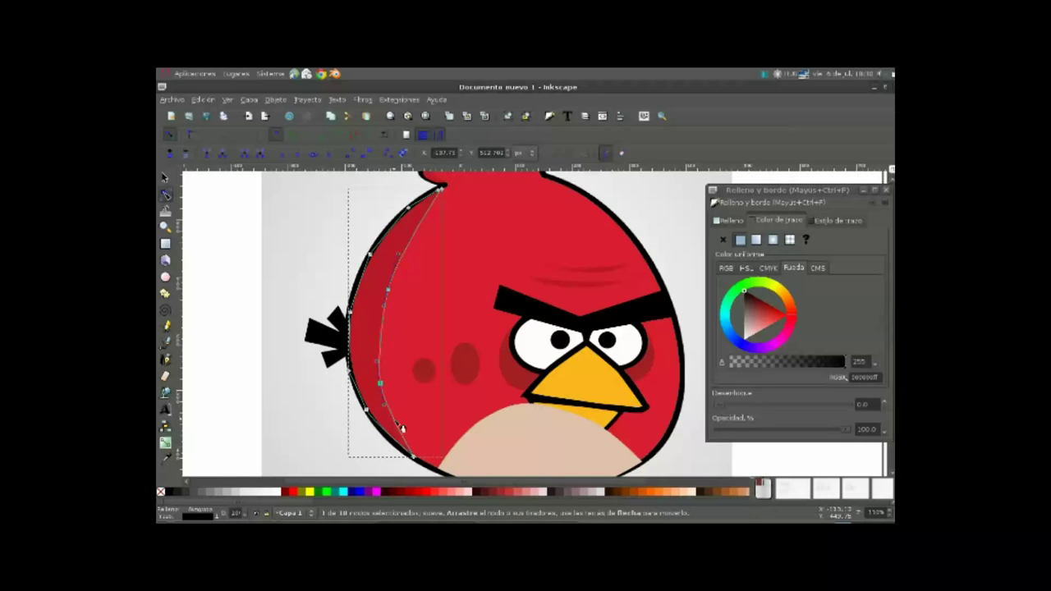
left_click_drag(401, 426, 388, 350)
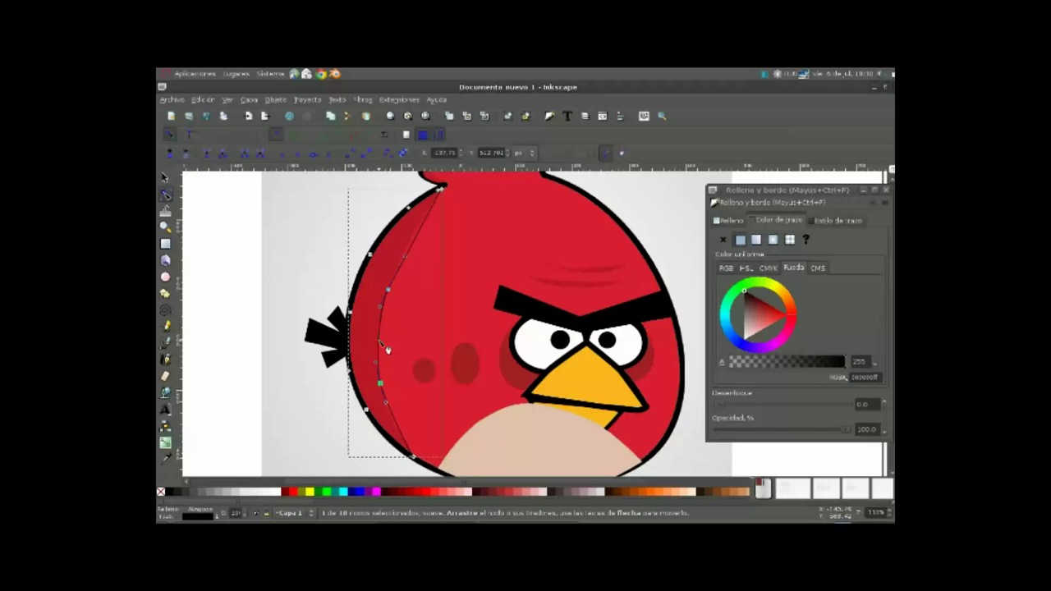
left_click_drag(387, 424, 384, 408)
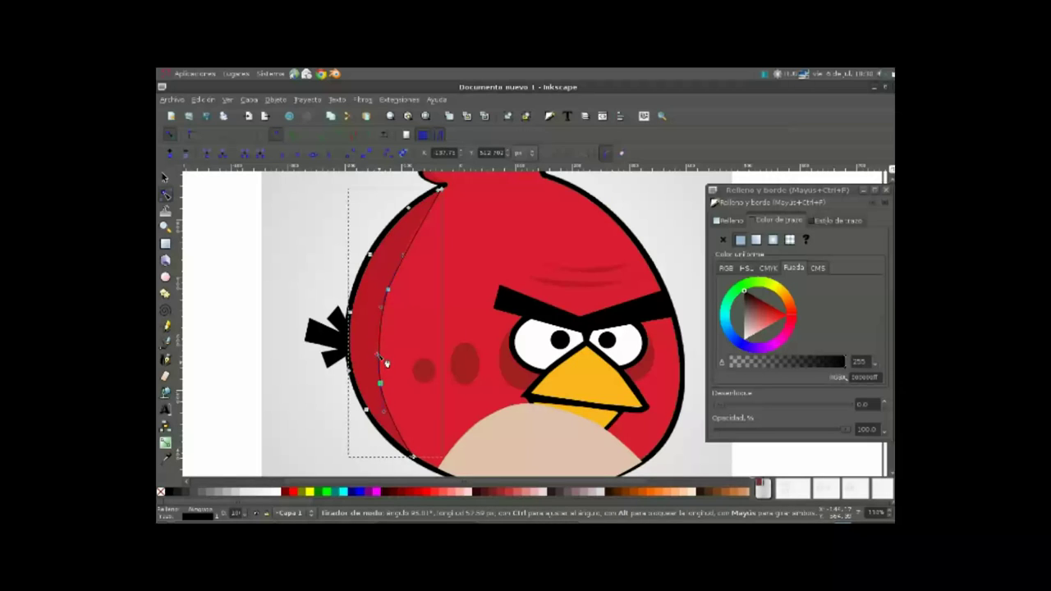
left_click_drag(385, 360, 380, 355)
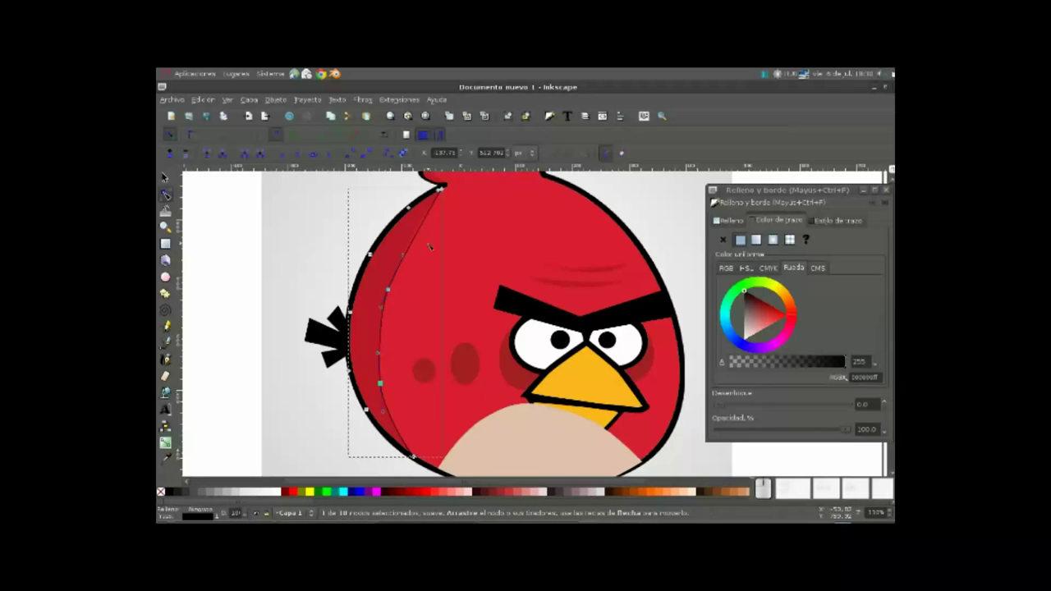
left_click_drag(408, 257, 403, 237)
Step: Fill the band with the sampled darker red, remove its stroke, and begin a forehead wrinkle path
left_click(165, 460)
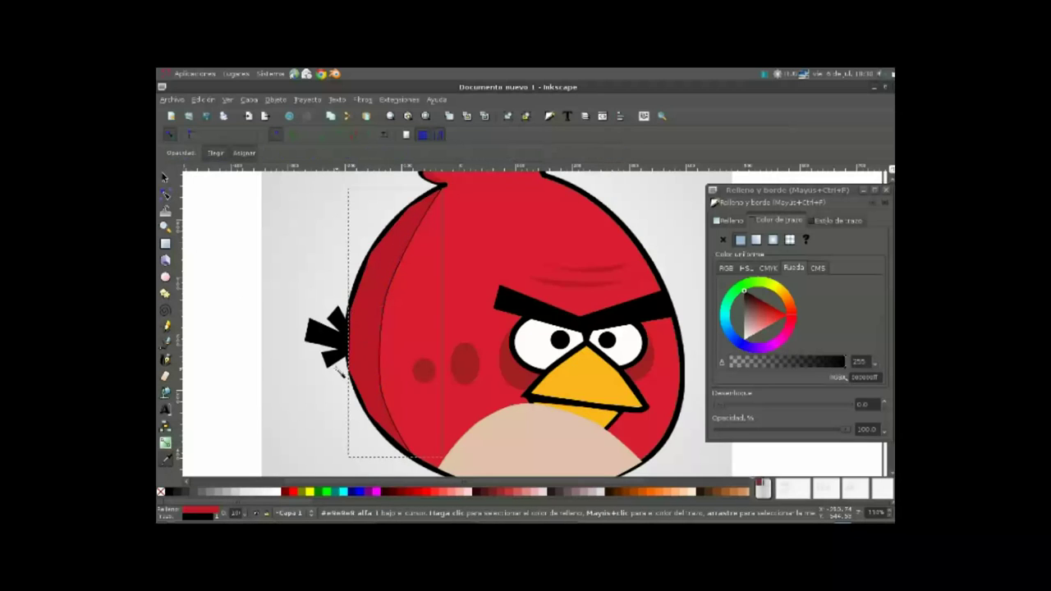
left_click(723, 239)
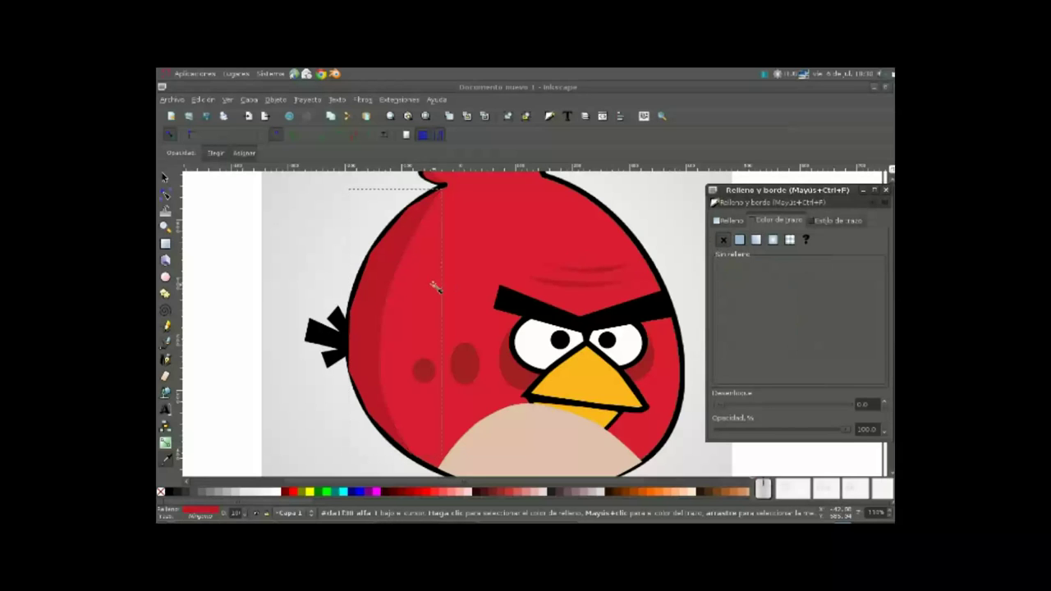
scroll(503, 334, "down", 1)
scroll(503, 334, "right", 3)
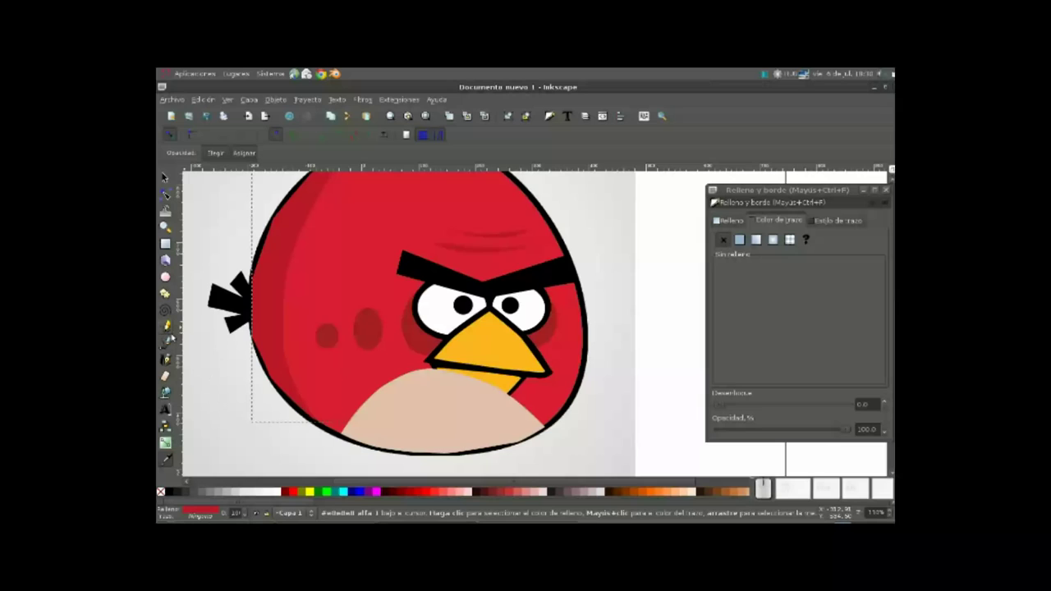
left_click(166, 343)
left_click(439, 246)
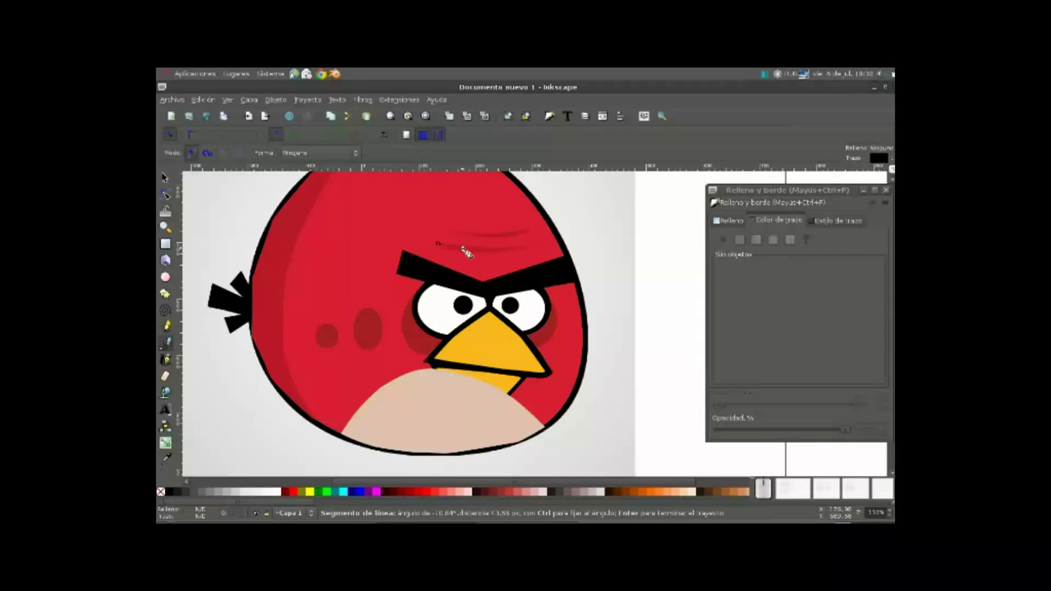
Step: Trace the forehead wrinkle as a closed curved Pen path
left_click(542, 248)
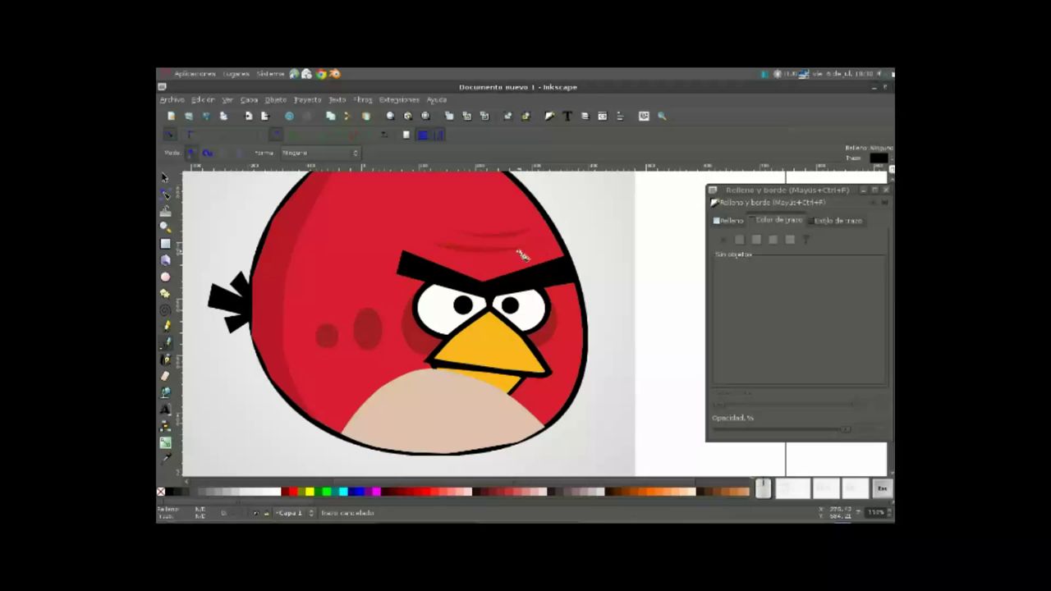
scroll(505, 267, "up", 1)
scroll(511, 281, "up", 3)
scroll(510, 280, "up", 1)
scroll(492, 288, "right", 1)
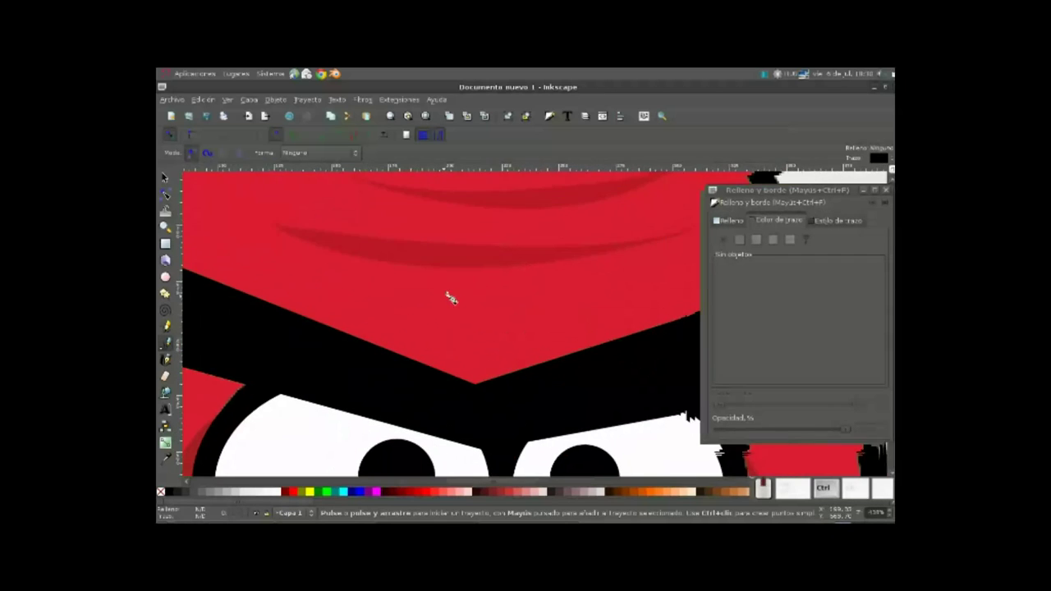
left_click(270, 229)
mouse_move(548, 265)
left_mouse_down()
mouse_move(600, 259)
mouse_move(361, 243)
left_mouse_up()
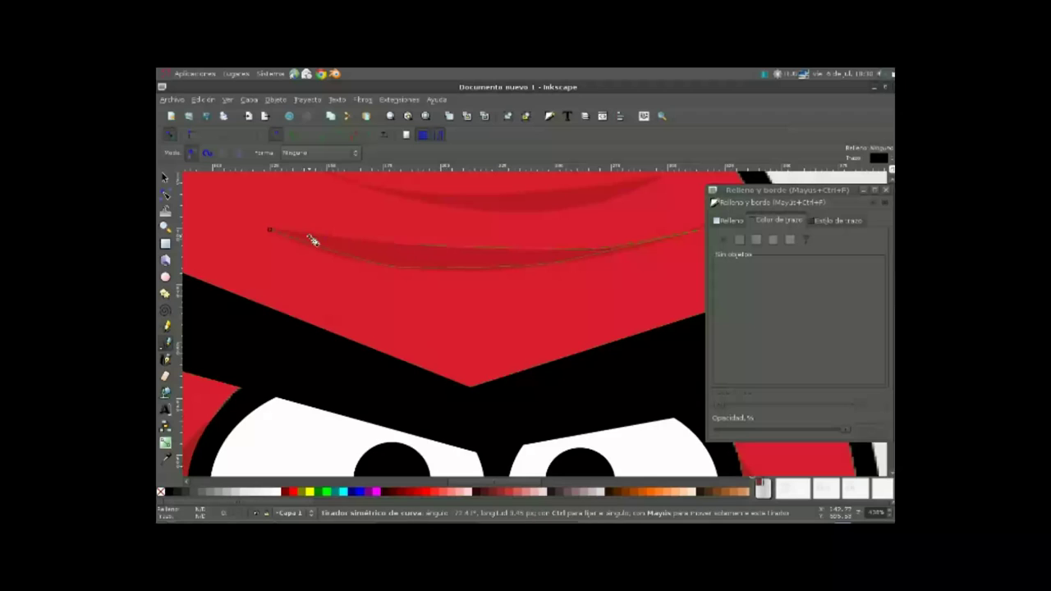
left_click(273, 231)
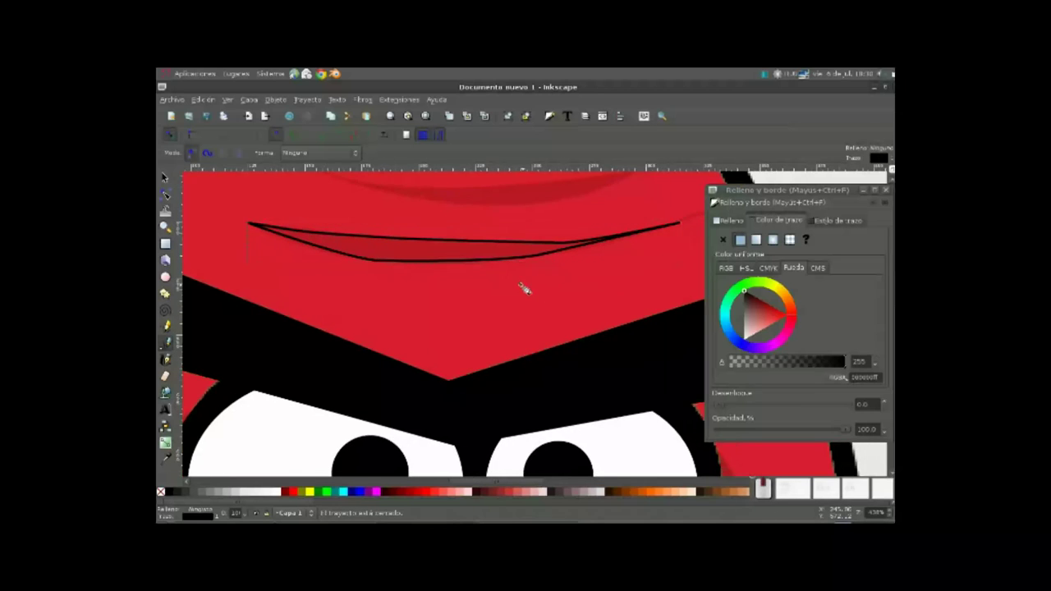
Step: Fill the wrinkle with the sampled dark red and remove its black stroke
left_click(167, 462)
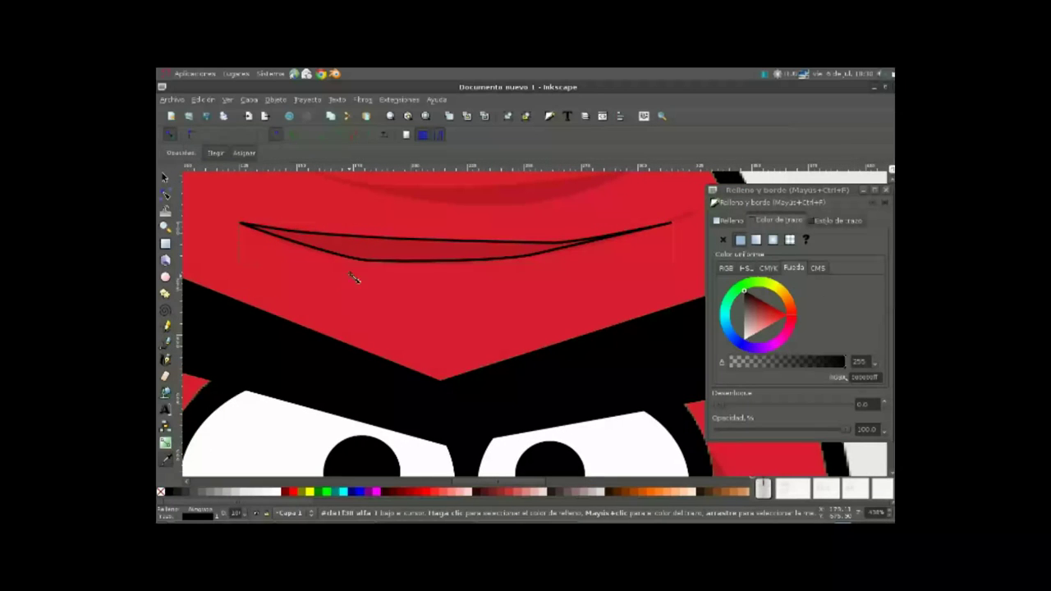
left_click(372, 257)
left_click(724, 241)
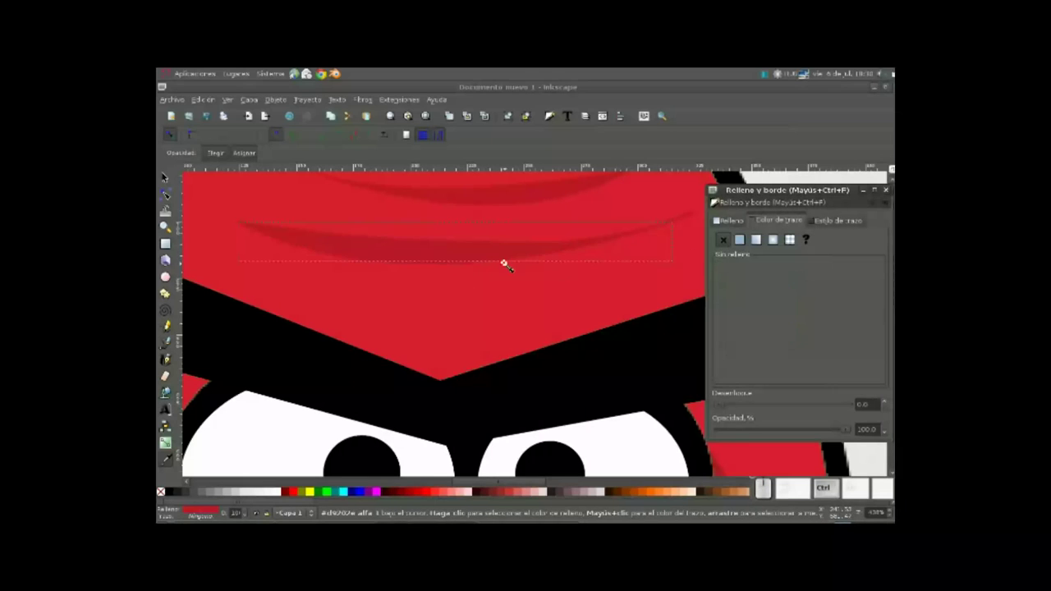
scroll(484, 312, "up", 3)
Step: Move the wrinkle up onto the upper wrinkle and narrow it from both sides
key("d")
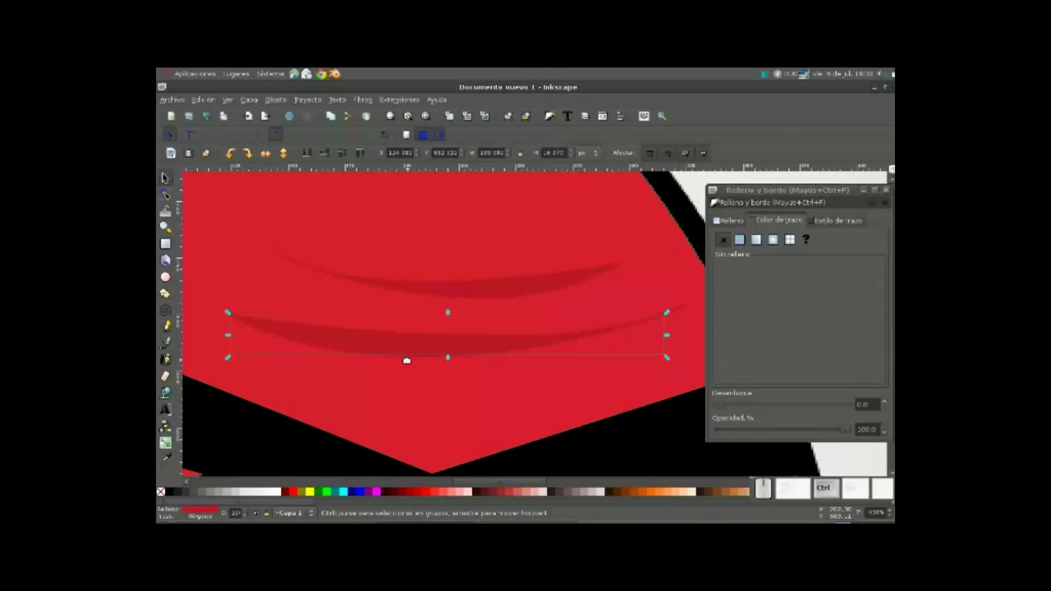
left_click_drag(414, 355, 435, 305)
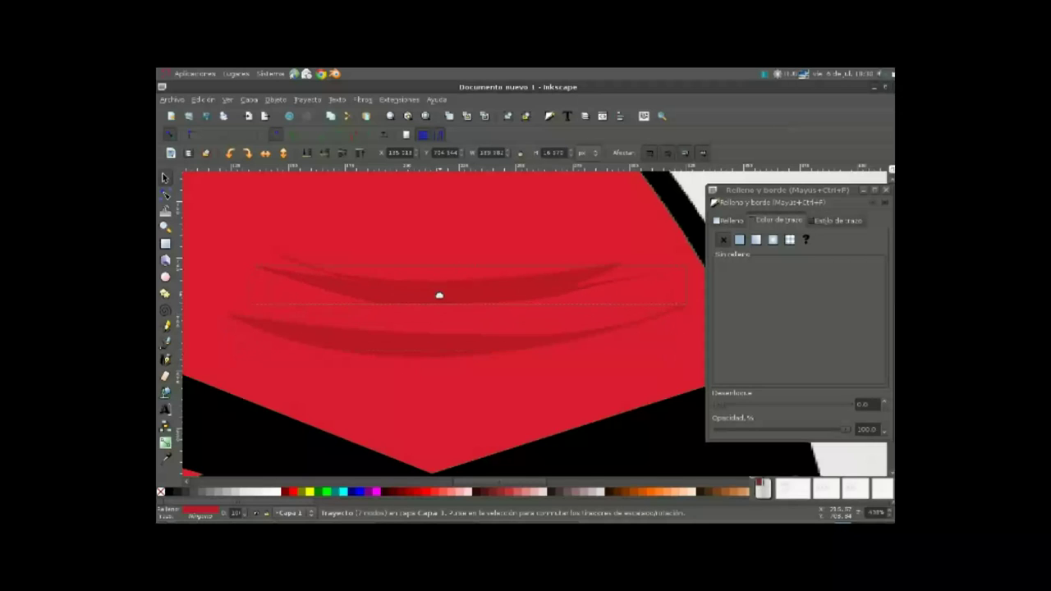
left_click_drag(248, 279, 283, 280)
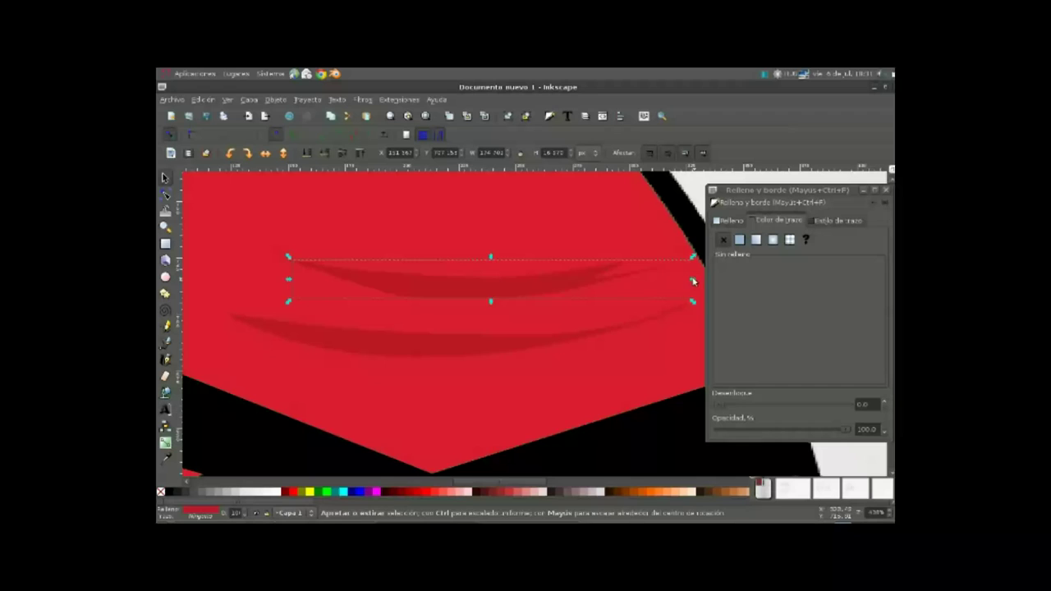
left_click_drag(694, 281, 638, 293)
scroll(469, 356, "down", 4, "ctrl")
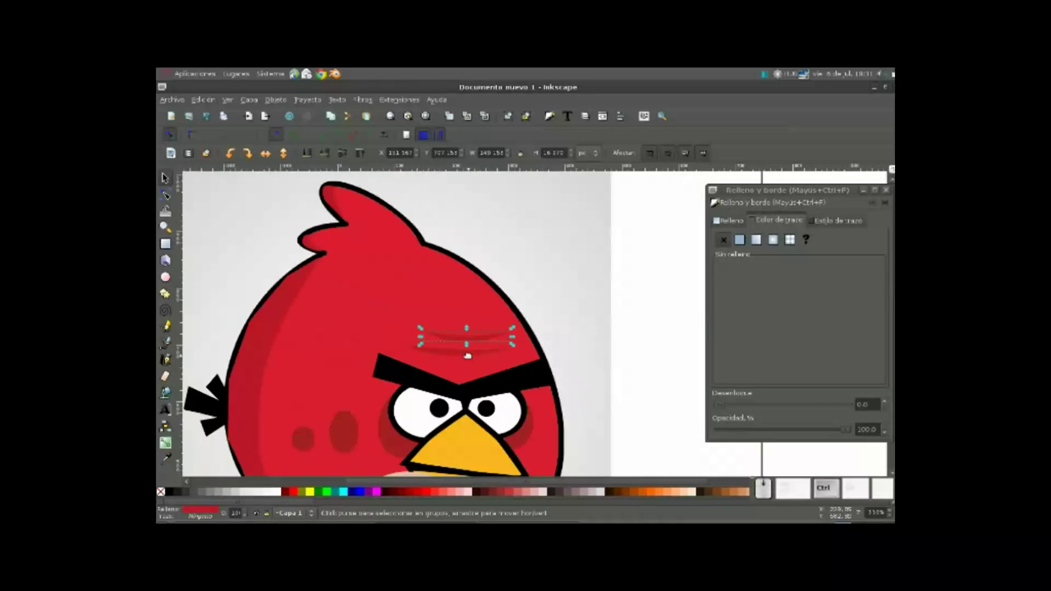
scroll(469, 359, "down", 3)
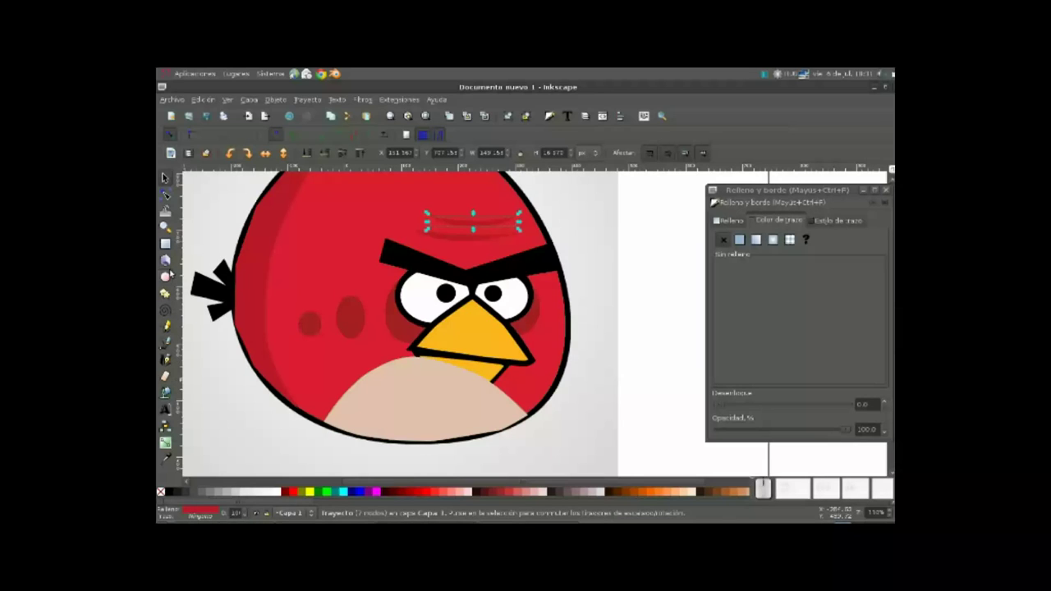
left_click(165, 277)
Step: Draw an ellipse over the middle cheek spot and select its top and left nodes
left_click_drag(343, 295, 366, 338)
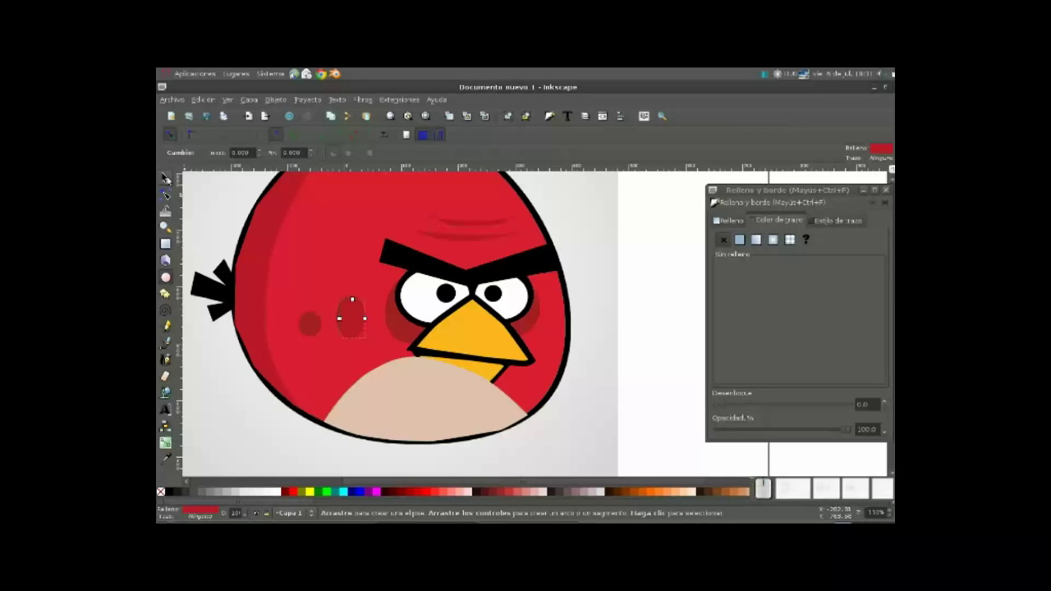
left_click(165, 178)
key("ctrl")
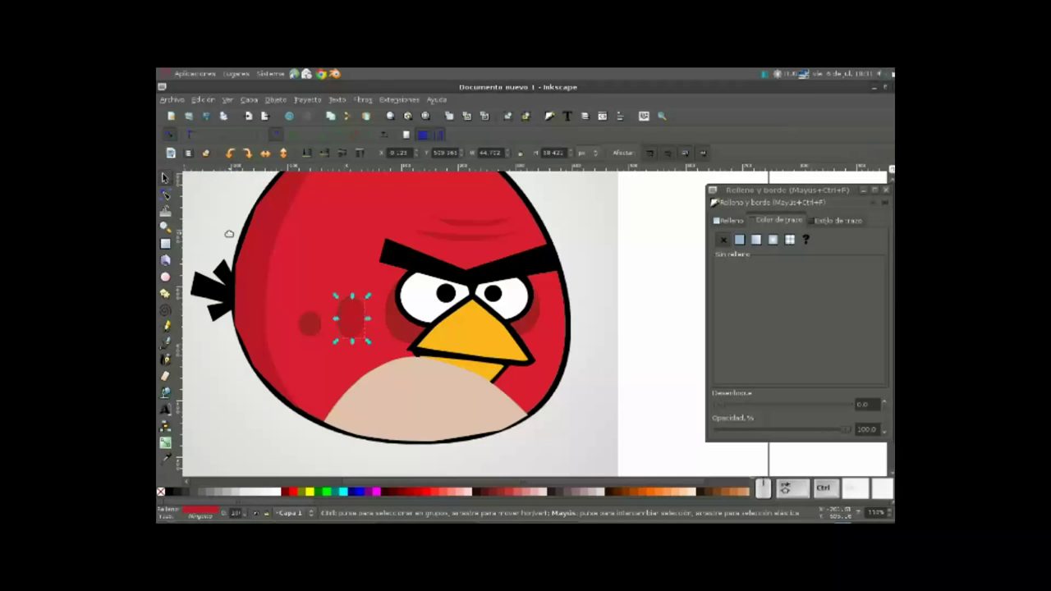
double_click(351, 329)
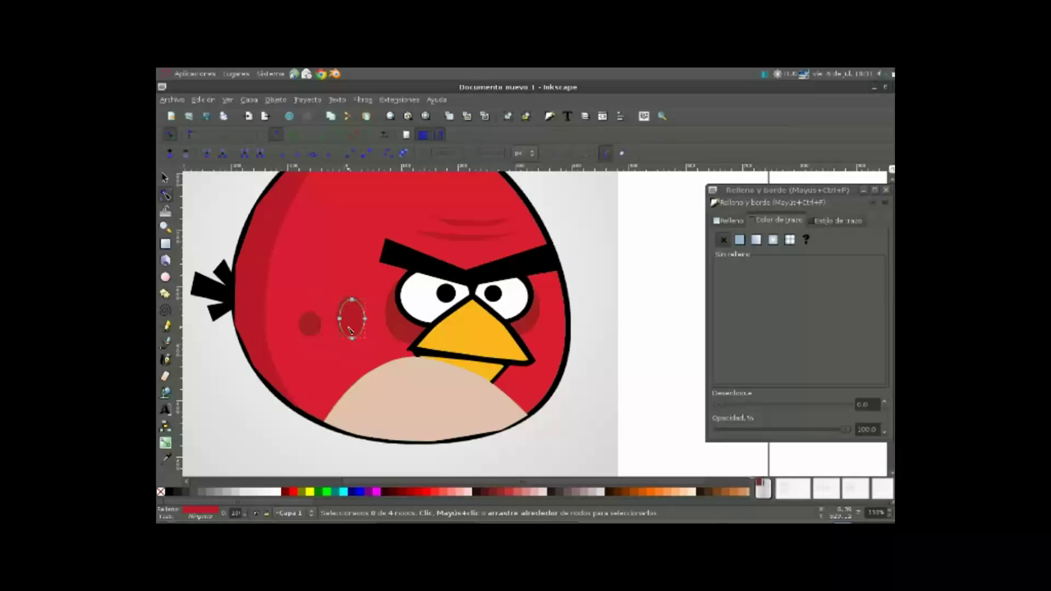
left_click(358, 303)
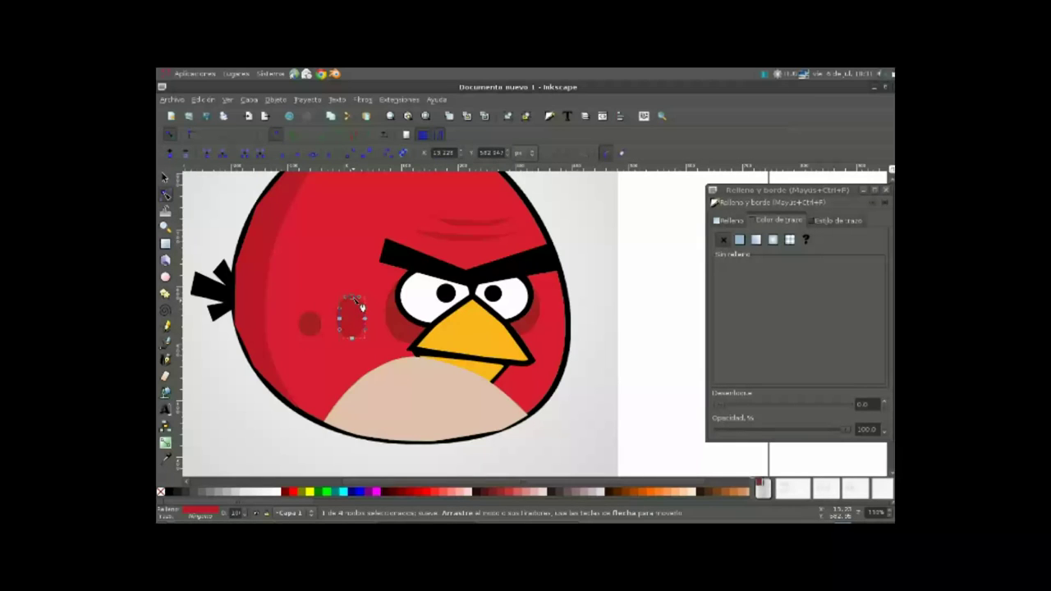
left_click(338, 318)
Step: Reshape the cheek oval's upper-left and upper-right curves to fit the spot
key("s")
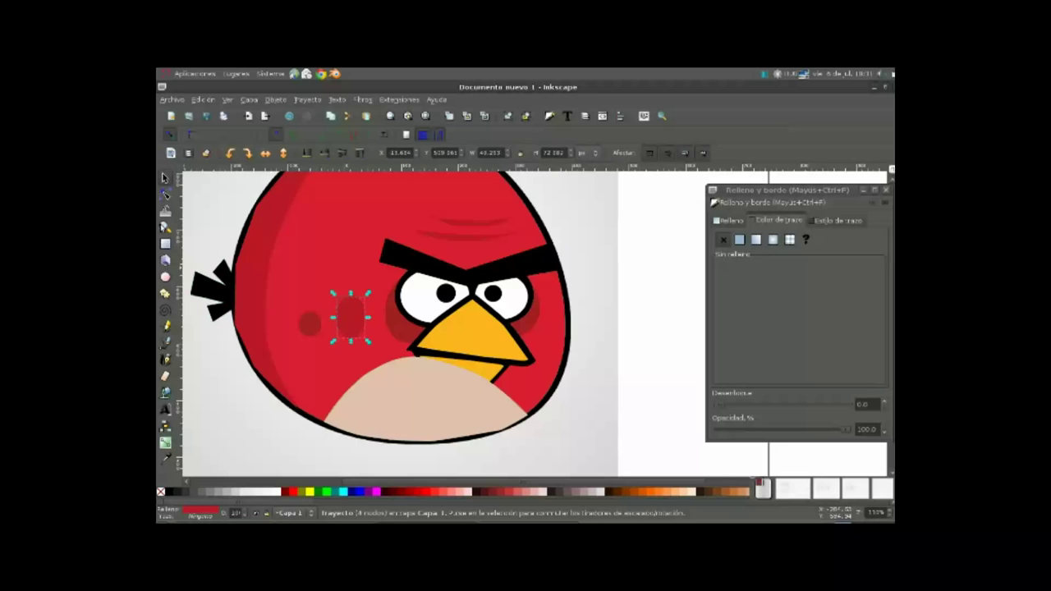
scroll(345, 286, "up", 4)
scroll(387, 350, "down", 3)
scroll(387, 350, "left", 3)
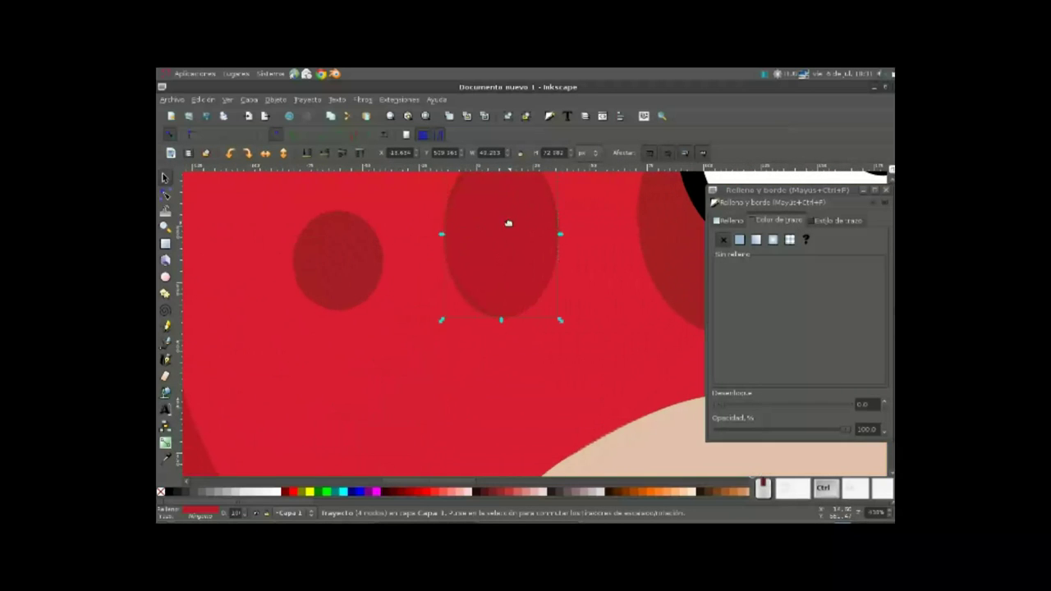
key("n")
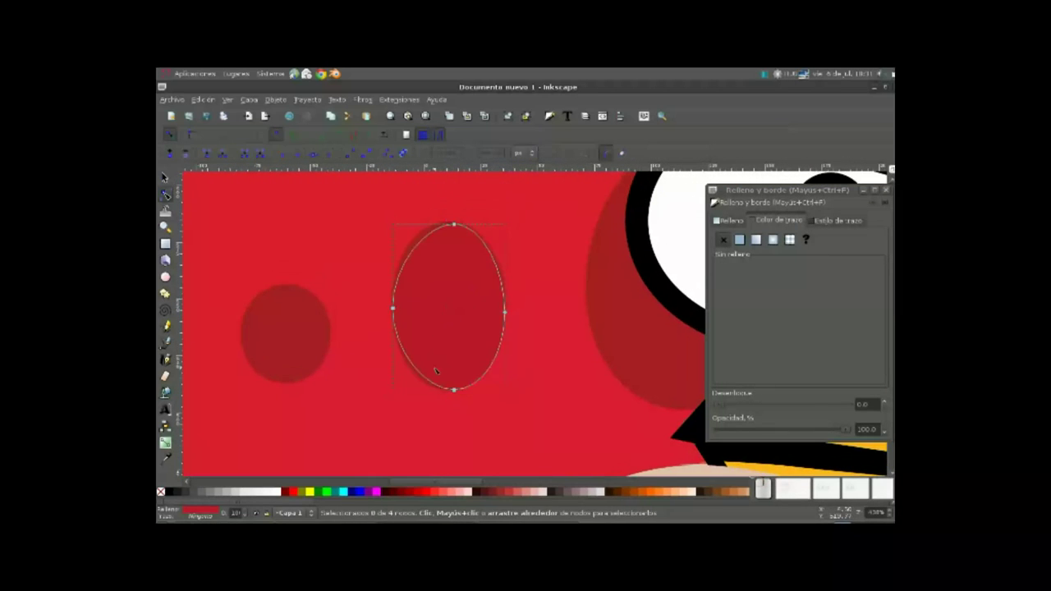
left_click(423, 379)
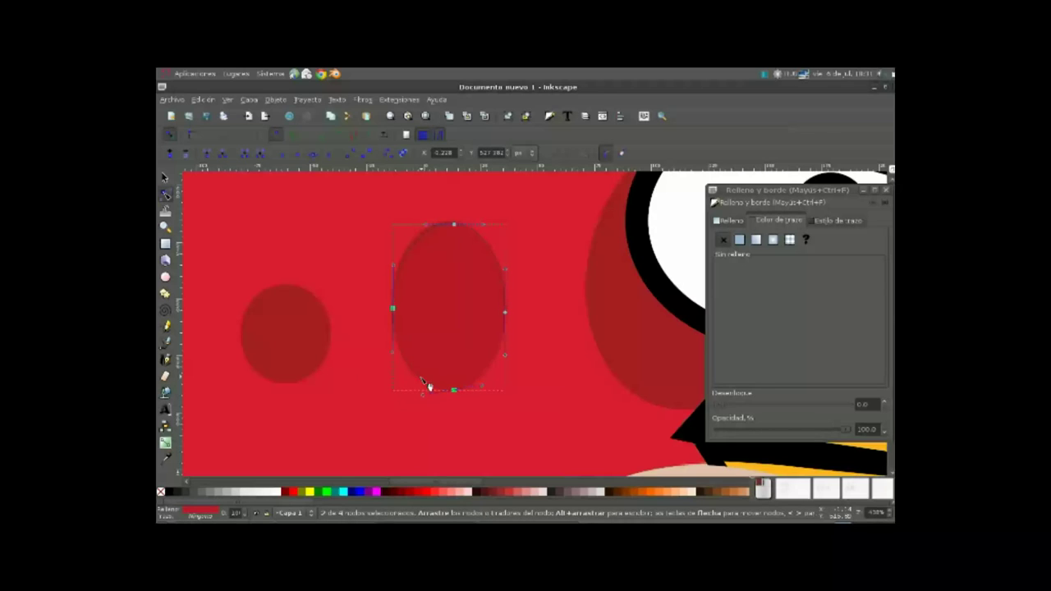
left_click_drag(421, 244, 419, 240)
left_click_drag(491, 256, 495, 253)
Step: Duplicate the cheek oval, move the copy onto the left spot, and shrink it
left_click(165, 178)
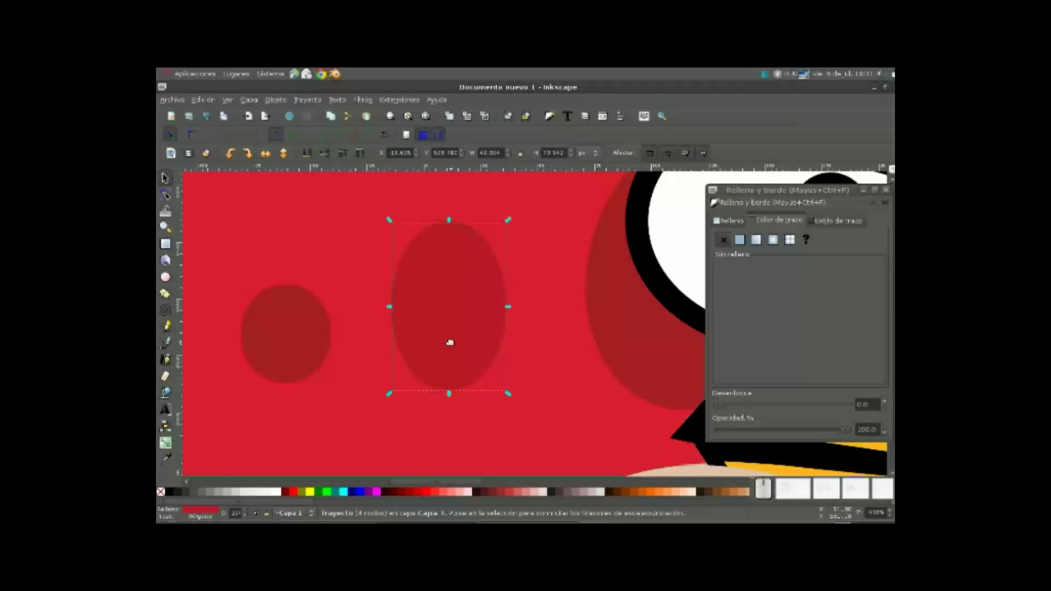
key("ctrl+d")
left_click_drag(460, 342, 296, 368)
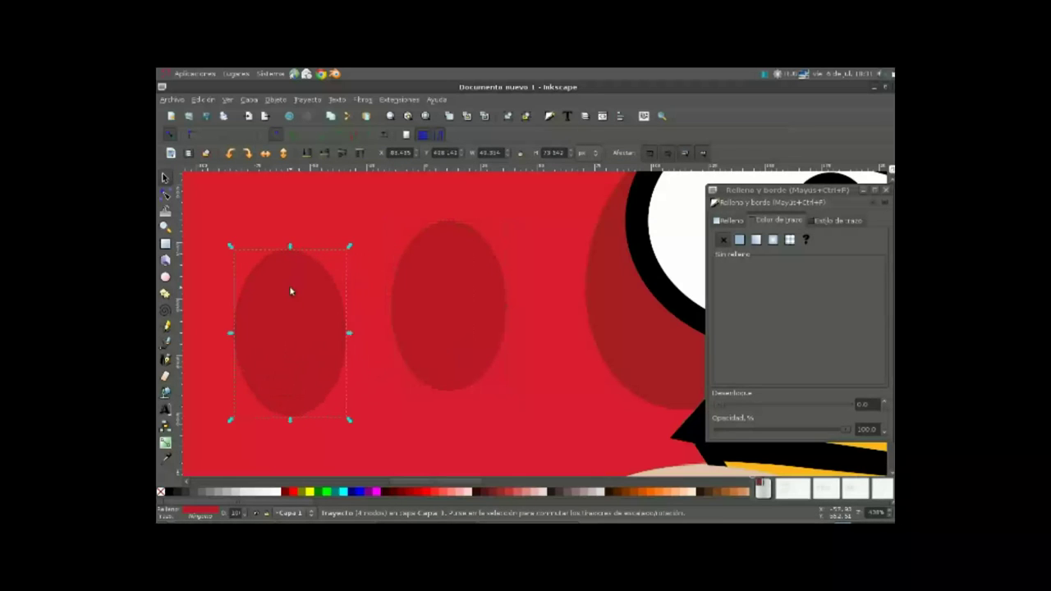
left_click_drag(288, 249, 291, 287)
left_click_drag(292, 421, 291, 384)
left_click_drag(350, 337, 333, 342)
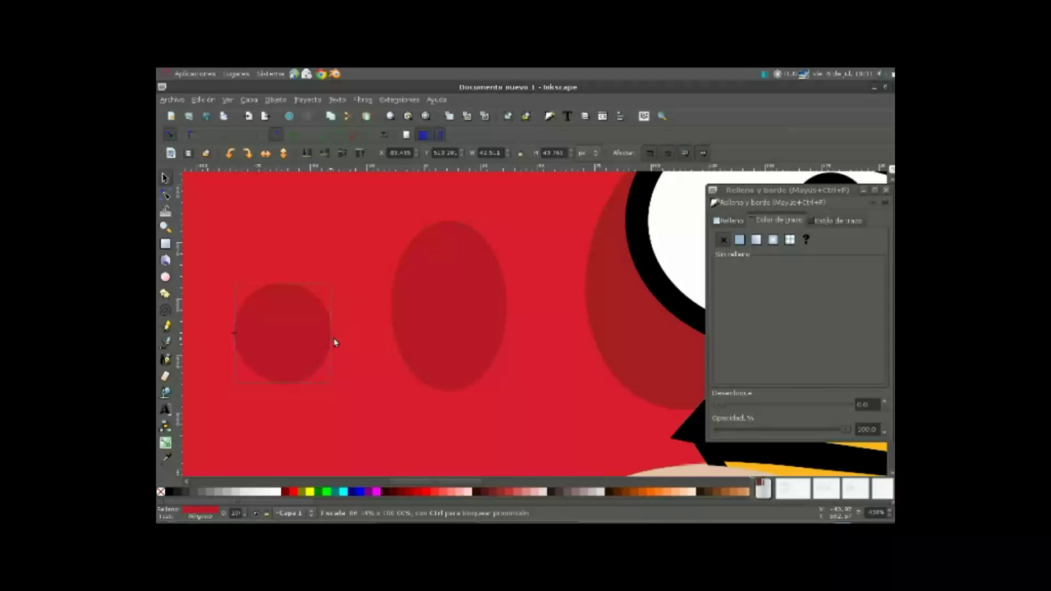
left_click_drag(234, 334, 245, 338)
scroll(462, 305, "down", 4, "ctrl")
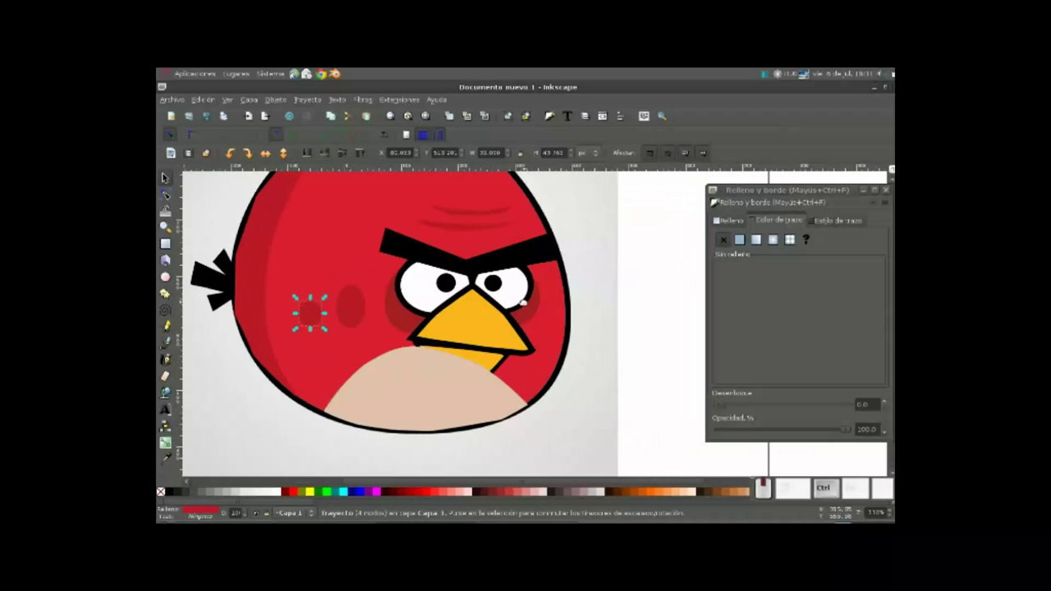
Step: Draw a cheek oval near the left eye, convert it to a path, and position it
scroll(415, 343, "up", 2, "ctrl")
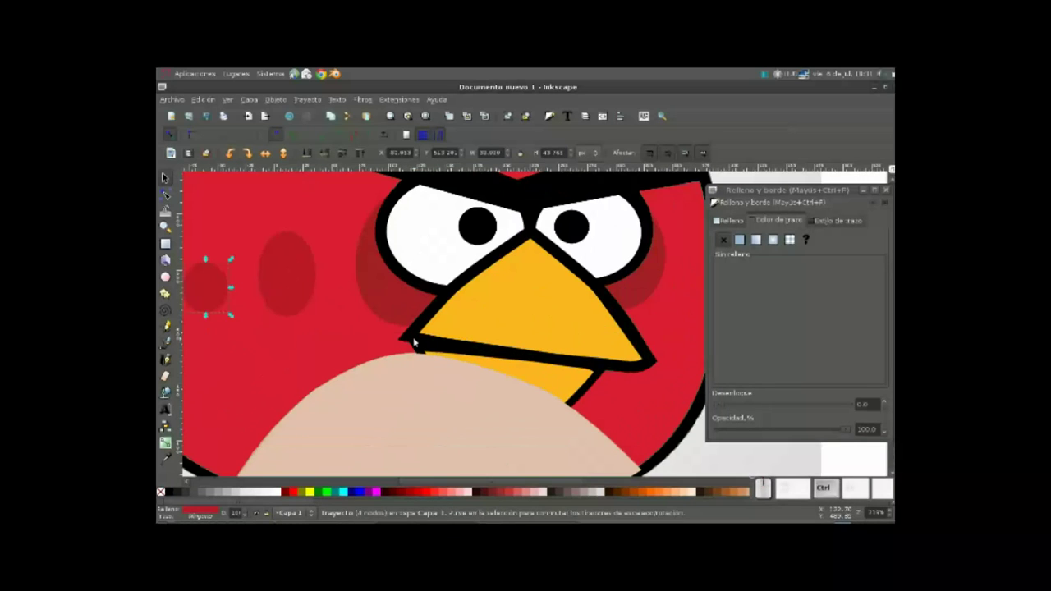
left_click_drag(424, 296, 383, 324)
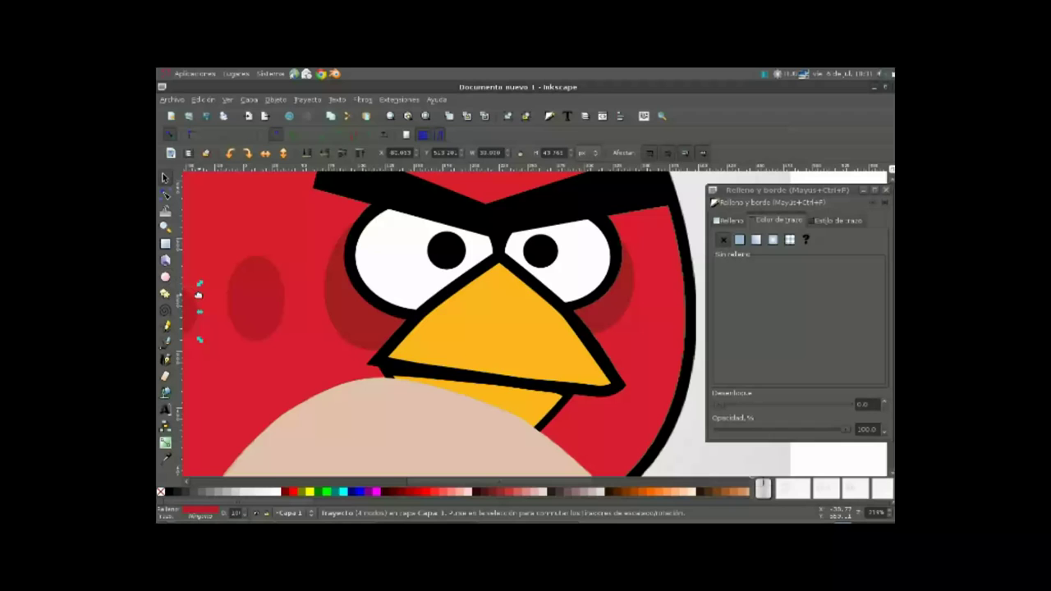
left_click(166, 277)
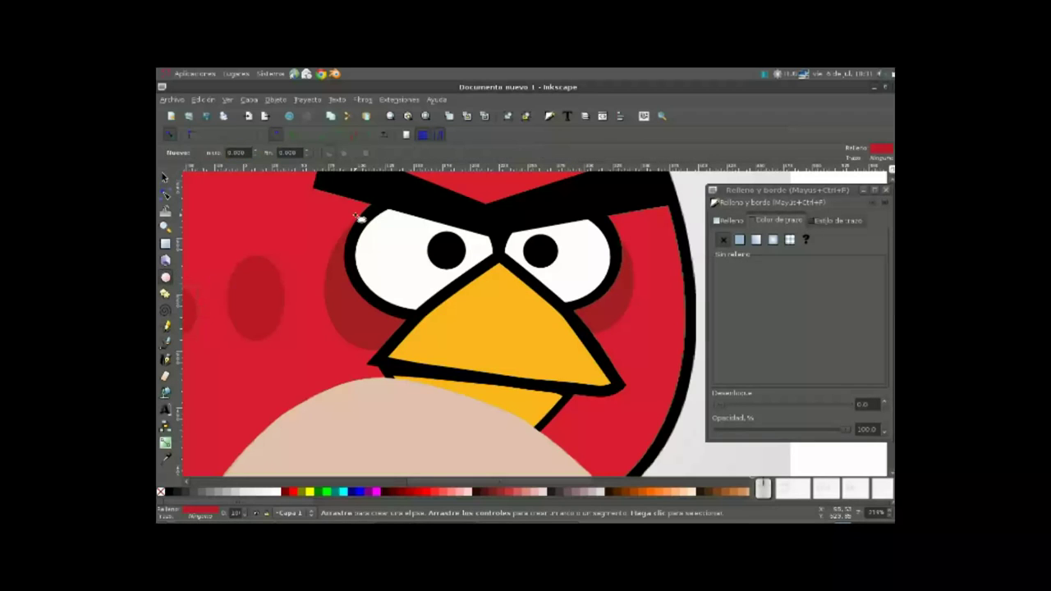
left_click_drag(363, 217, 446, 358)
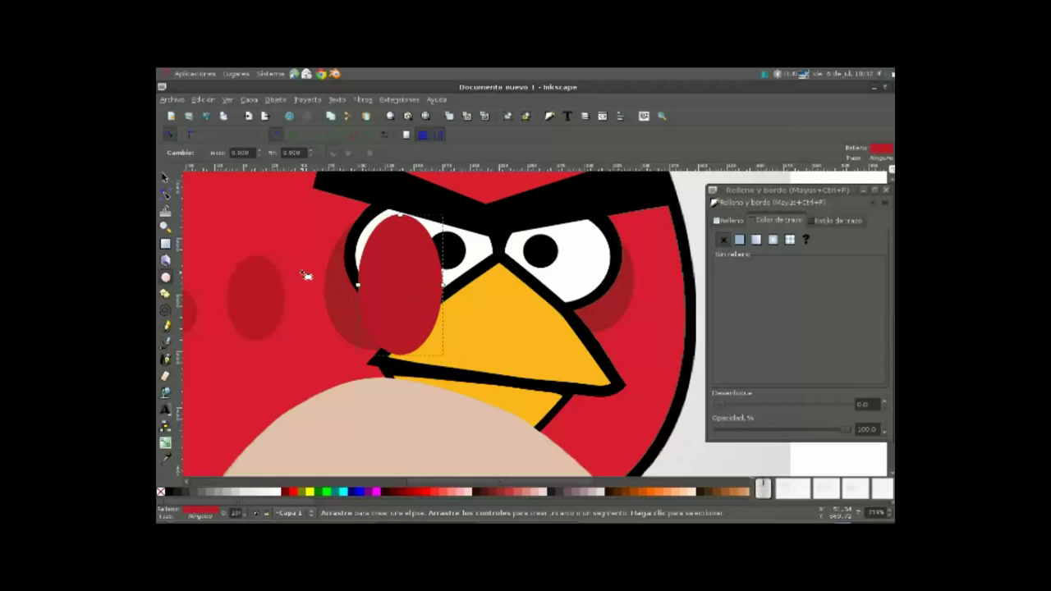
key("ctrl+shift+c")
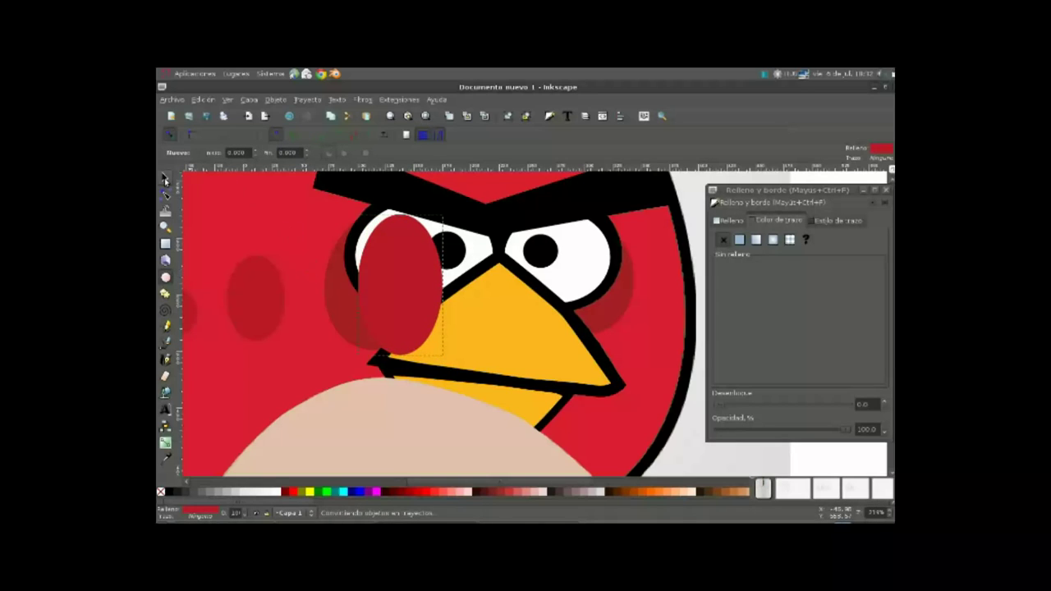
left_click(164, 178)
mouse_move(393, 277)
left_mouse_down()
mouse_move(359, 277)
mouse_move(423, 284)
left_mouse_up()
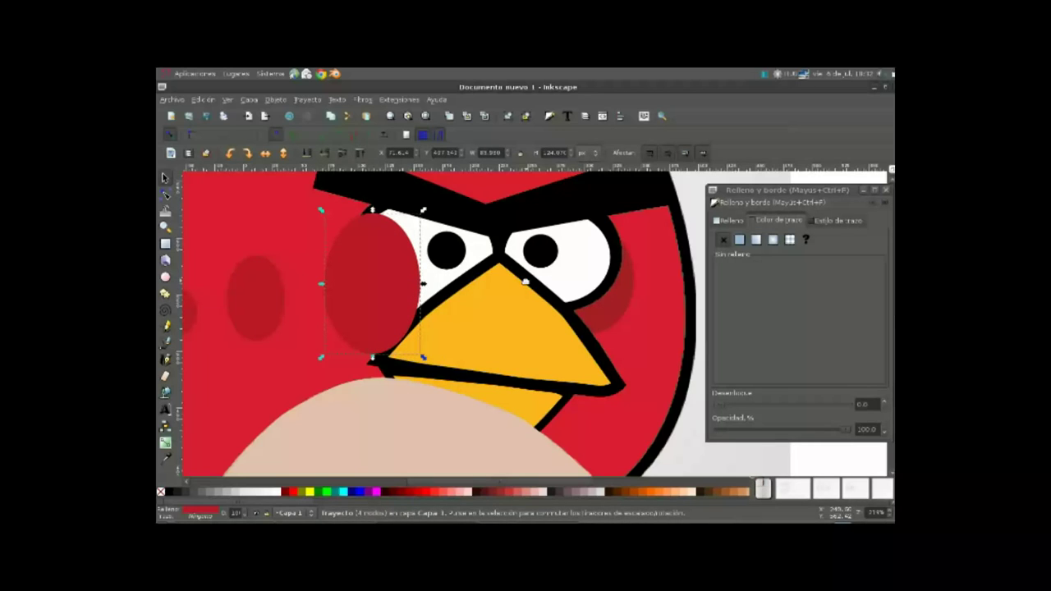
Step: Draw a right-eye cheek oval as a path, stretch it, then move the reference image right
left_click(165, 278)
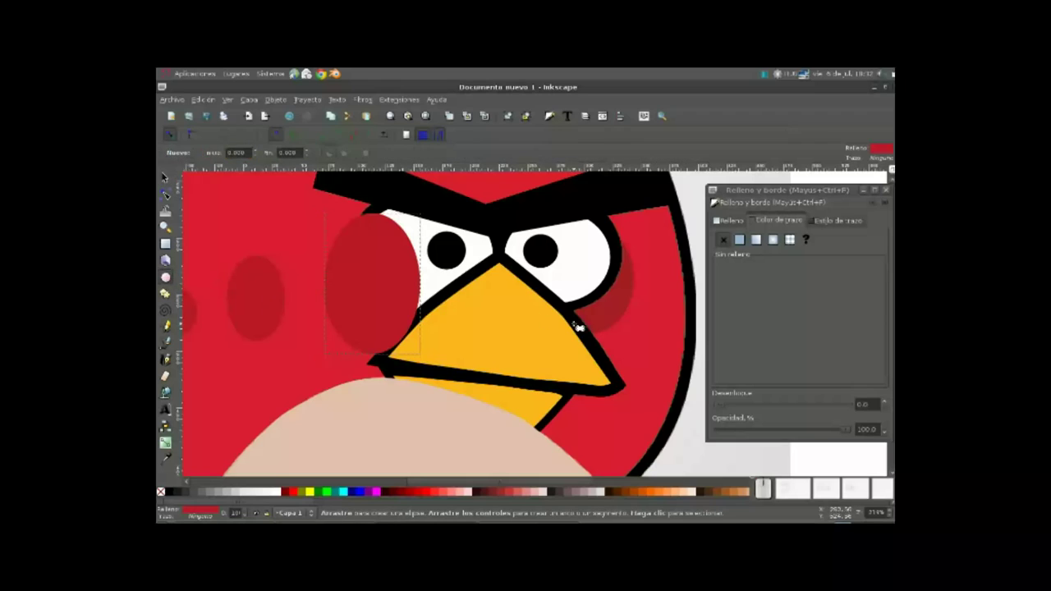
left_click_drag(598, 266, 639, 331)
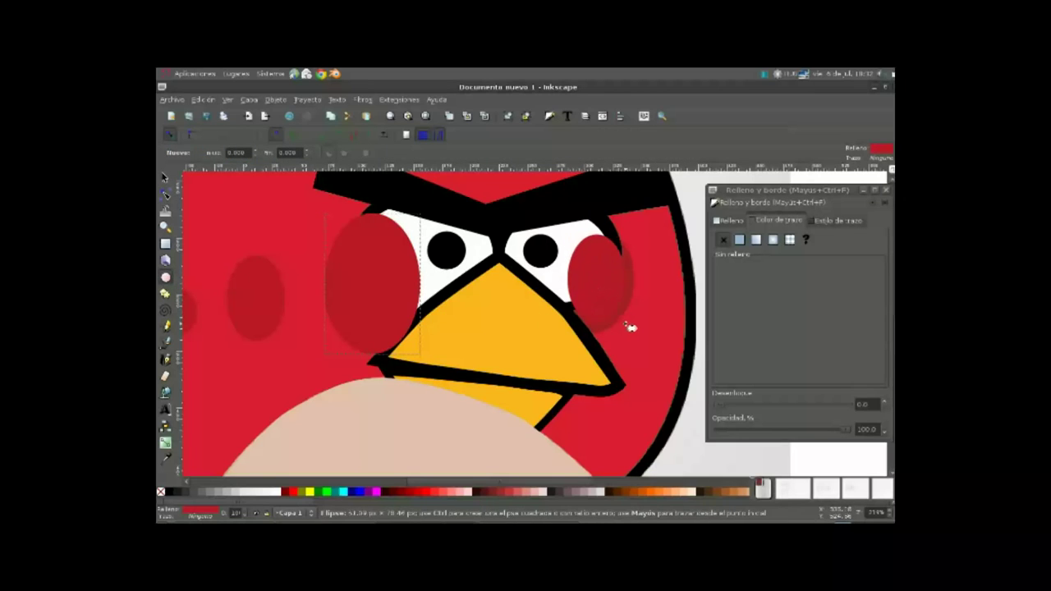
key("ctrl+shift+c")
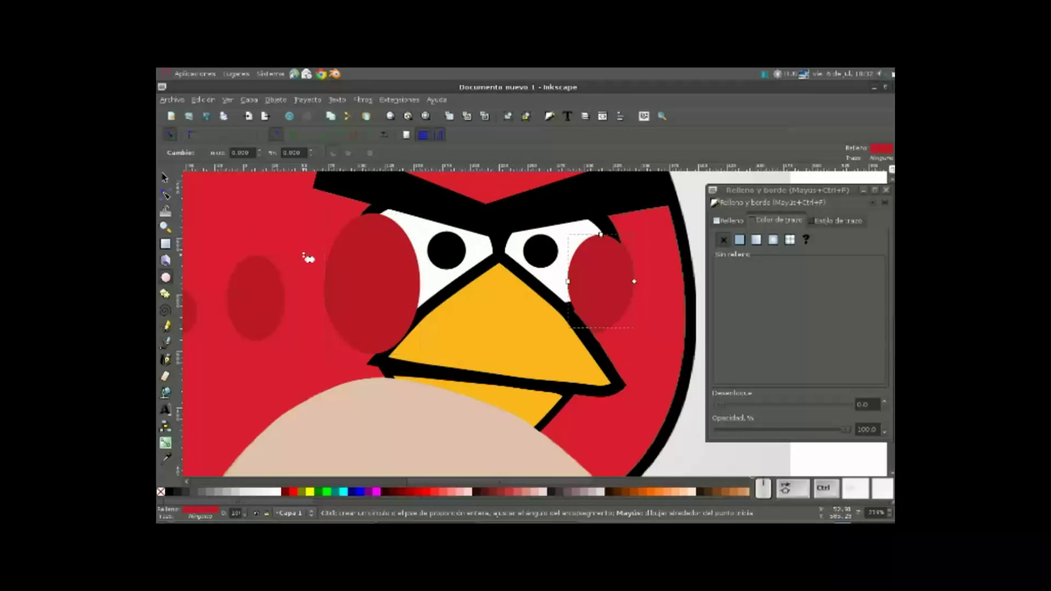
left_click(165, 178)
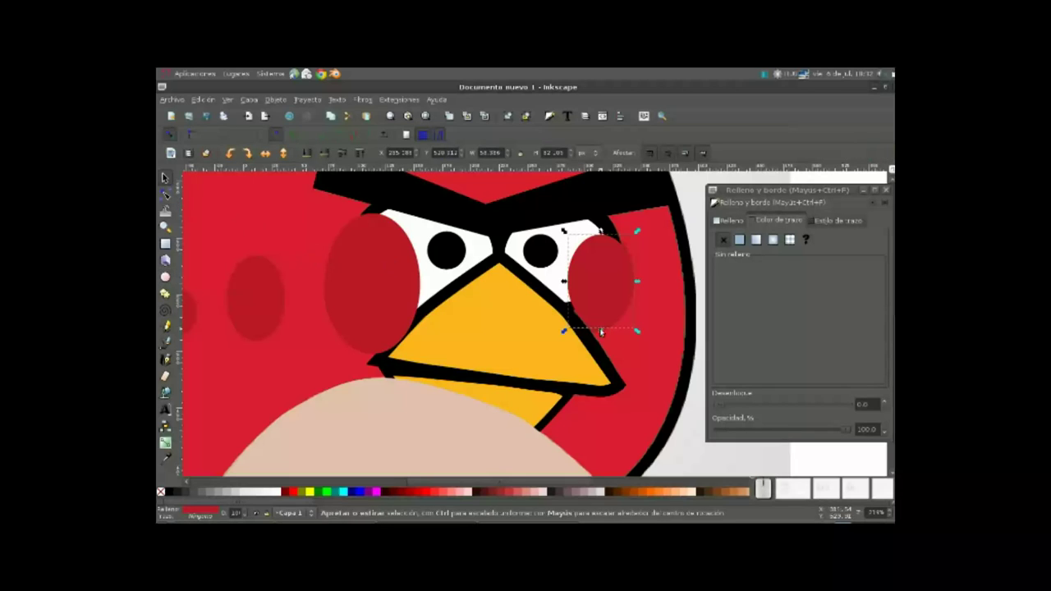
left_click_drag(601, 333, 602, 339)
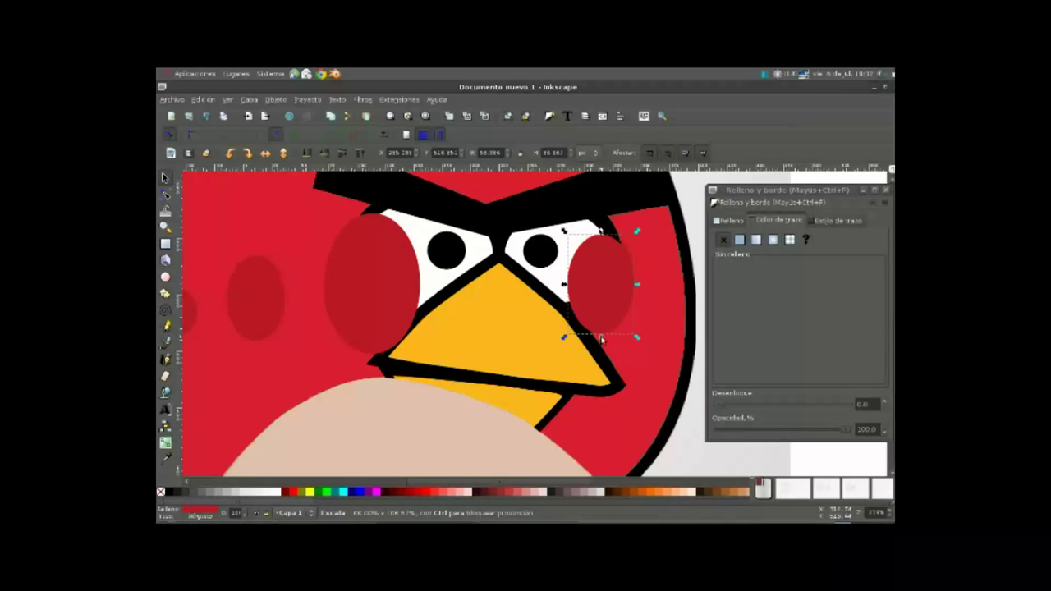
left_click_drag(563, 287, 556, 286)
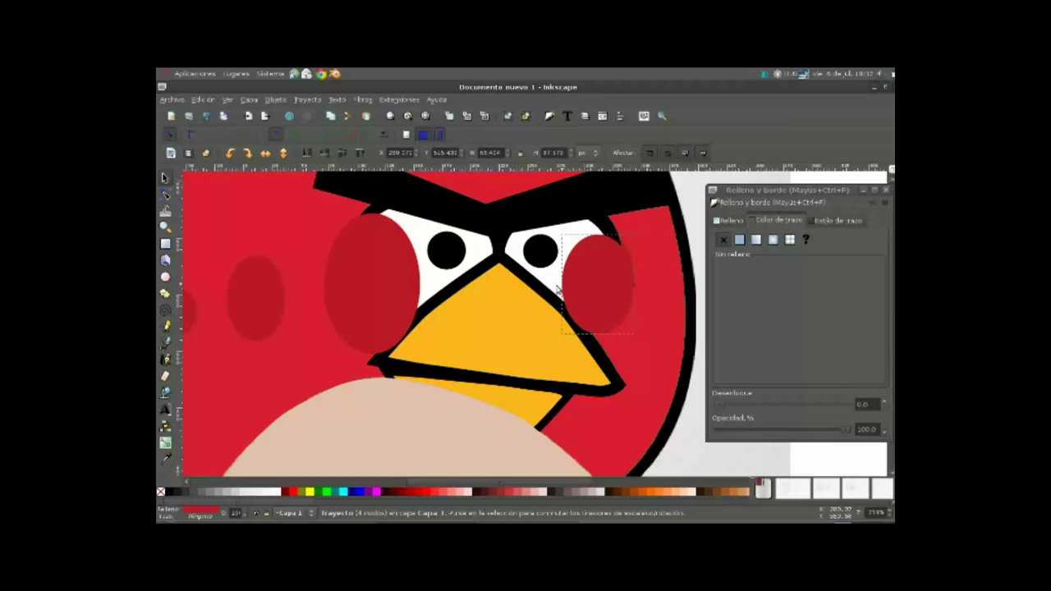
left_click_drag(597, 234, 596, 229)
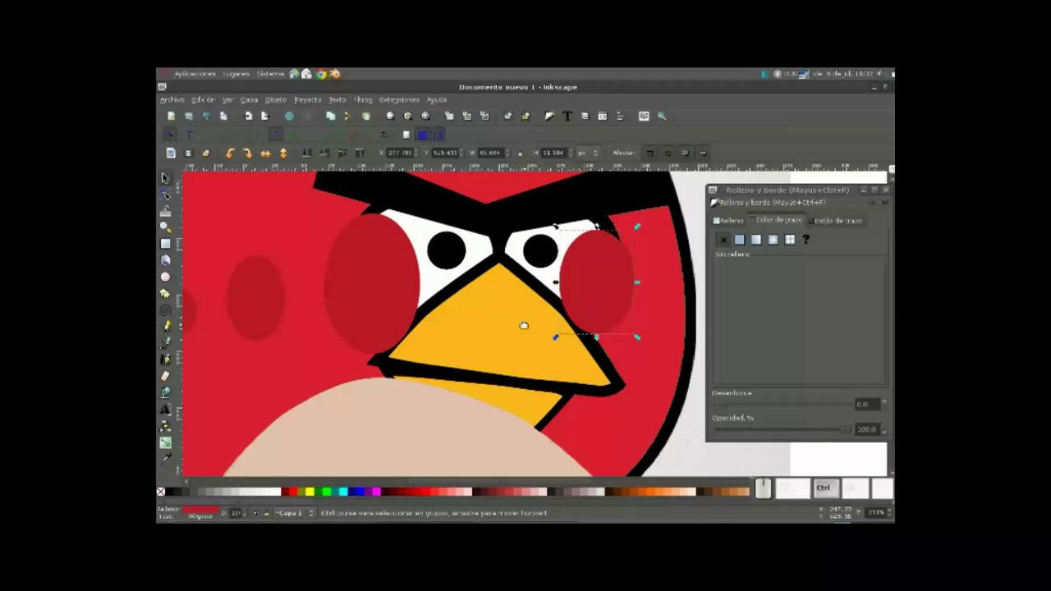
scroll(542, 329, "down", 4)
left_click_drag(425, 298, 646, 288)
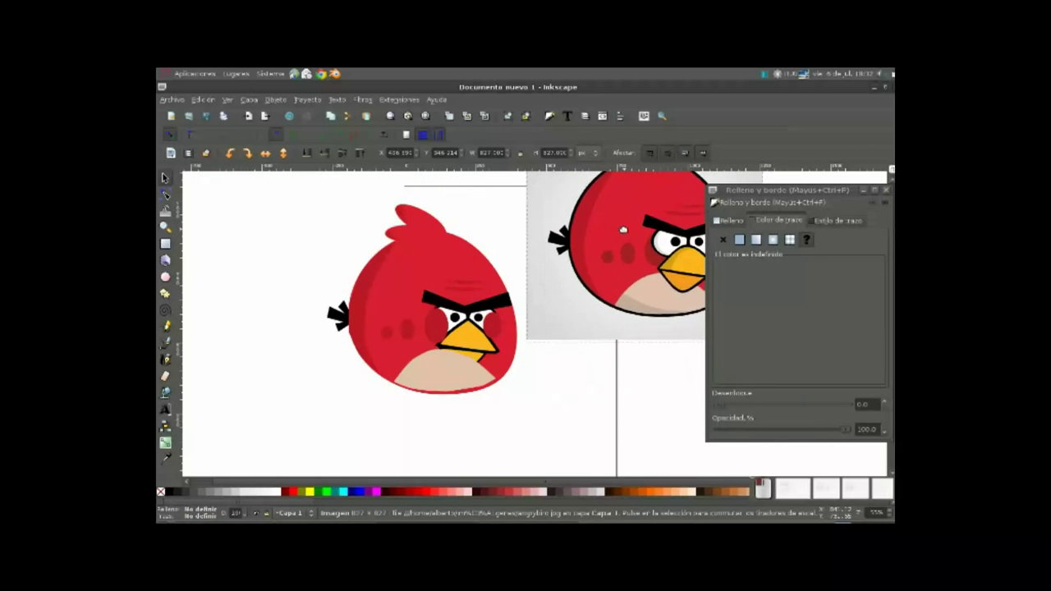
Step: Place the reference image beside the bird and give the red body a 10 px black outline
left_click_drag(646, 288, 611, 237)
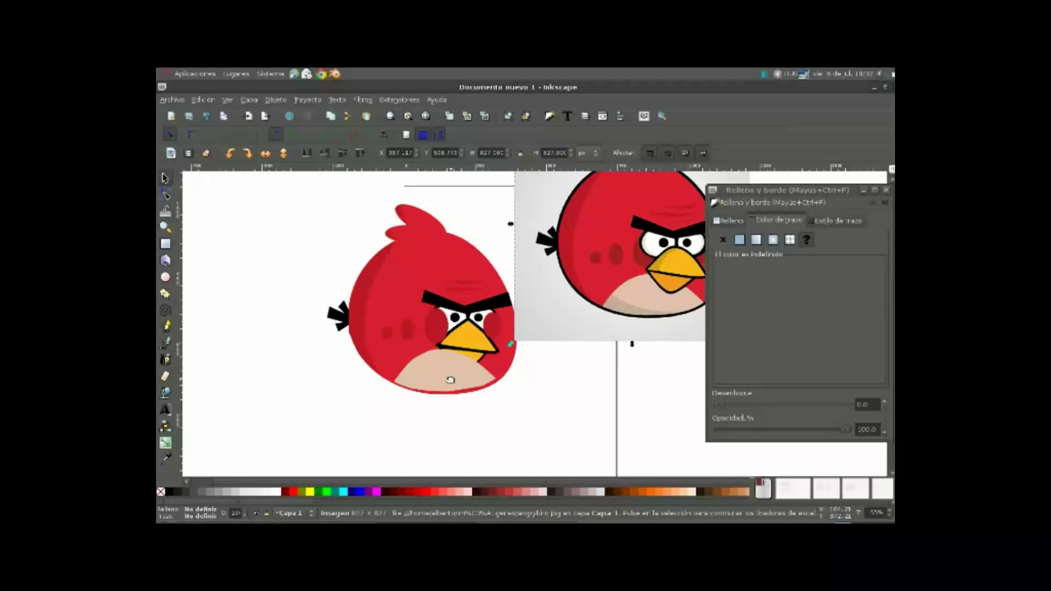
left_click_drag(450, 380, 451, 385)
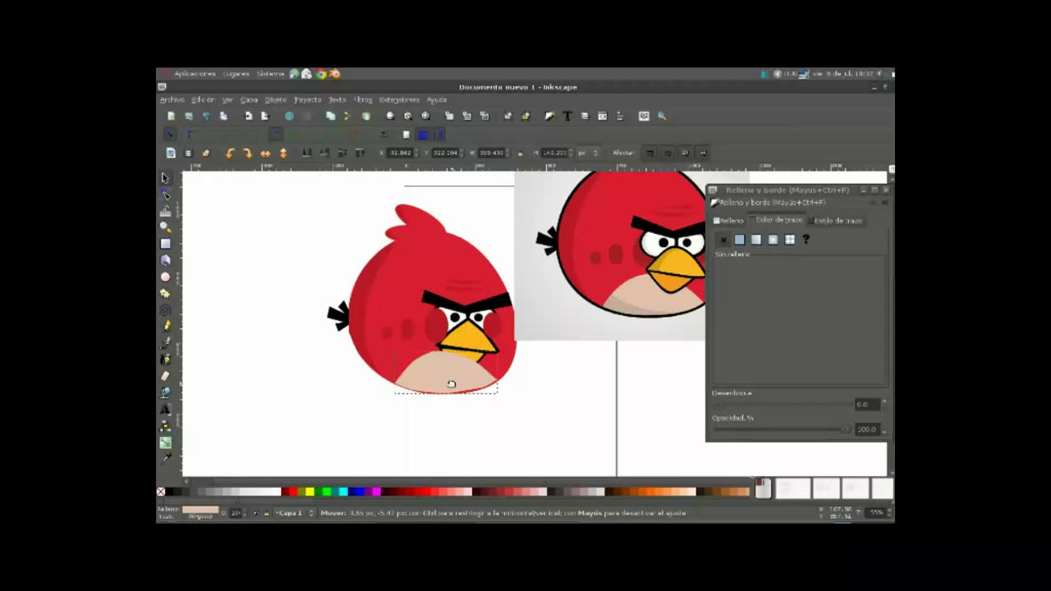
left_click(446, 263)
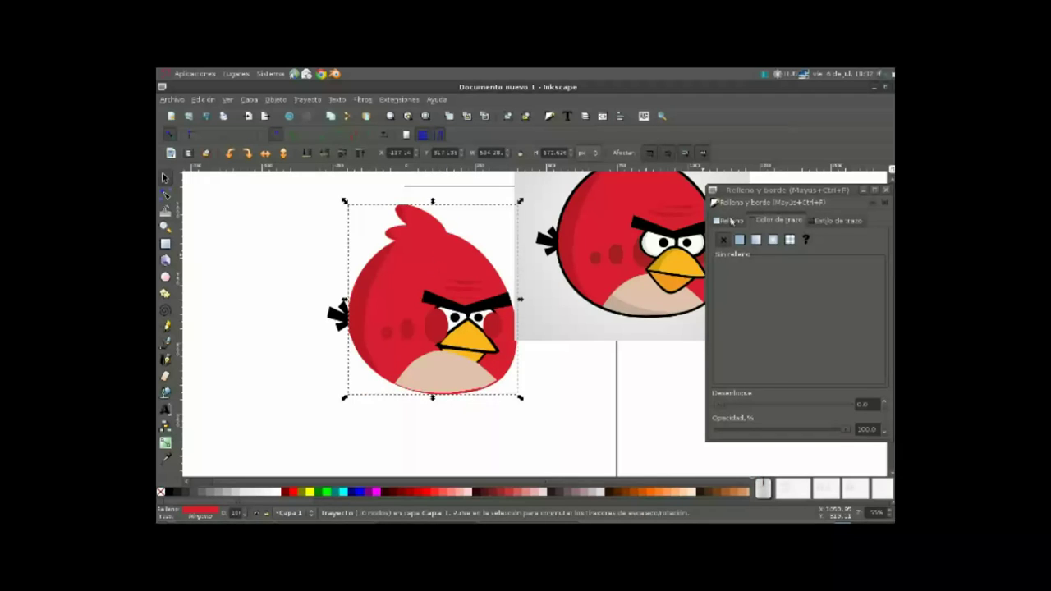
left_click(739, 239)
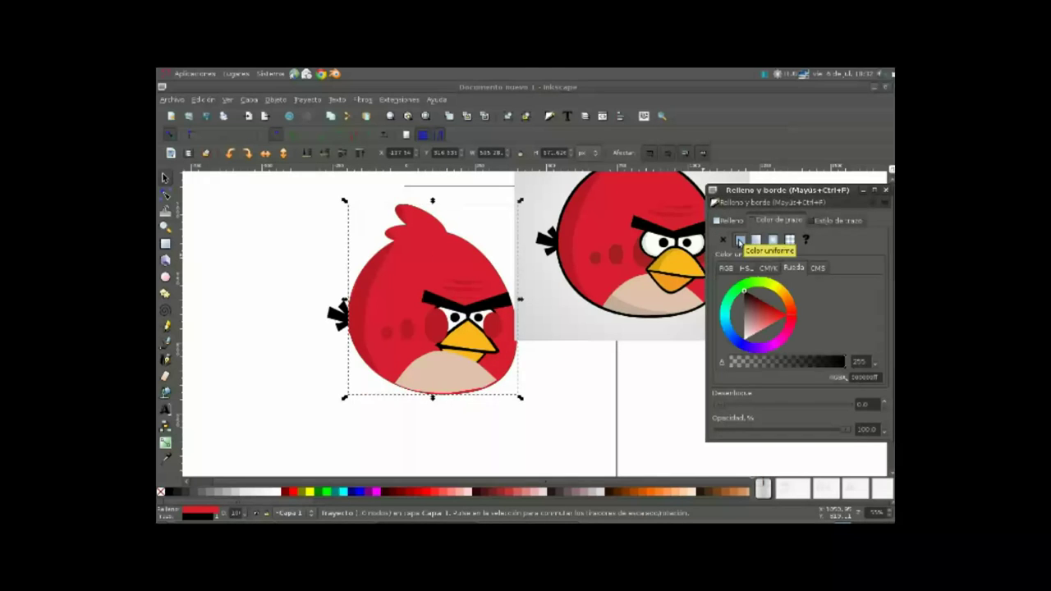
left_click(822, 220)
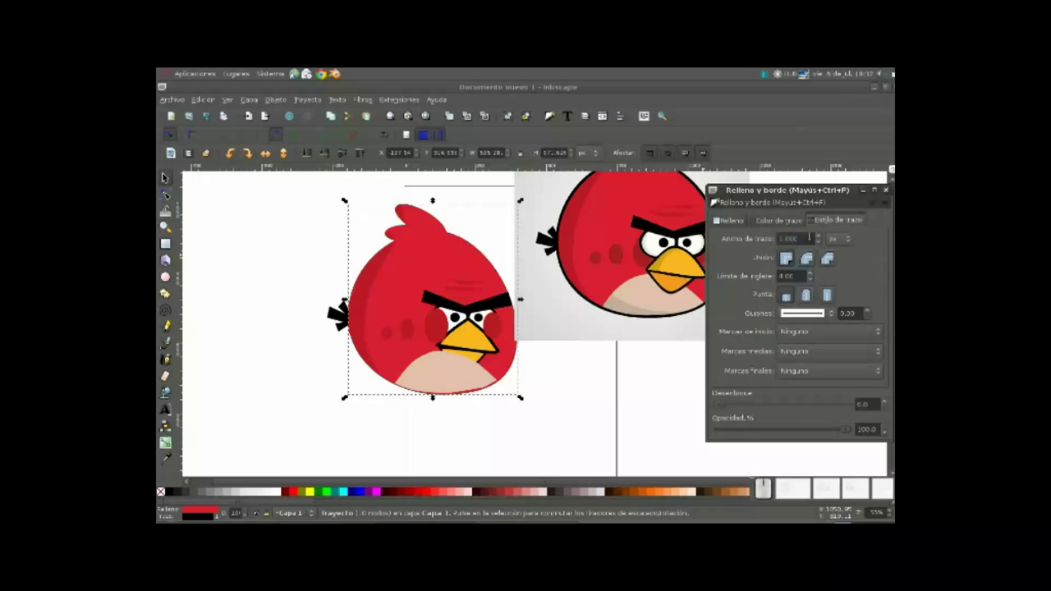
type("10")
key("Return")
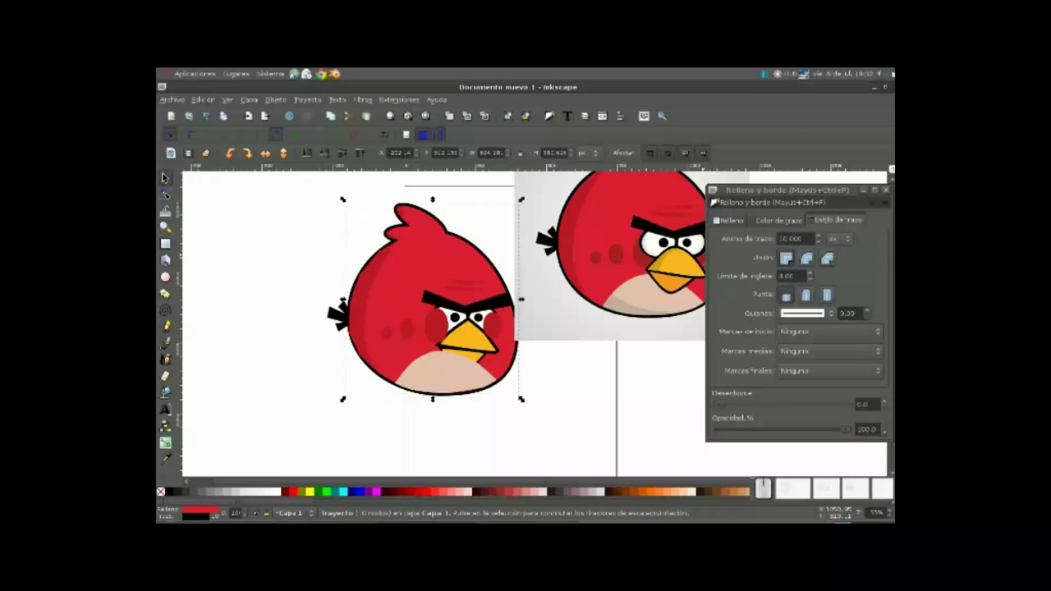
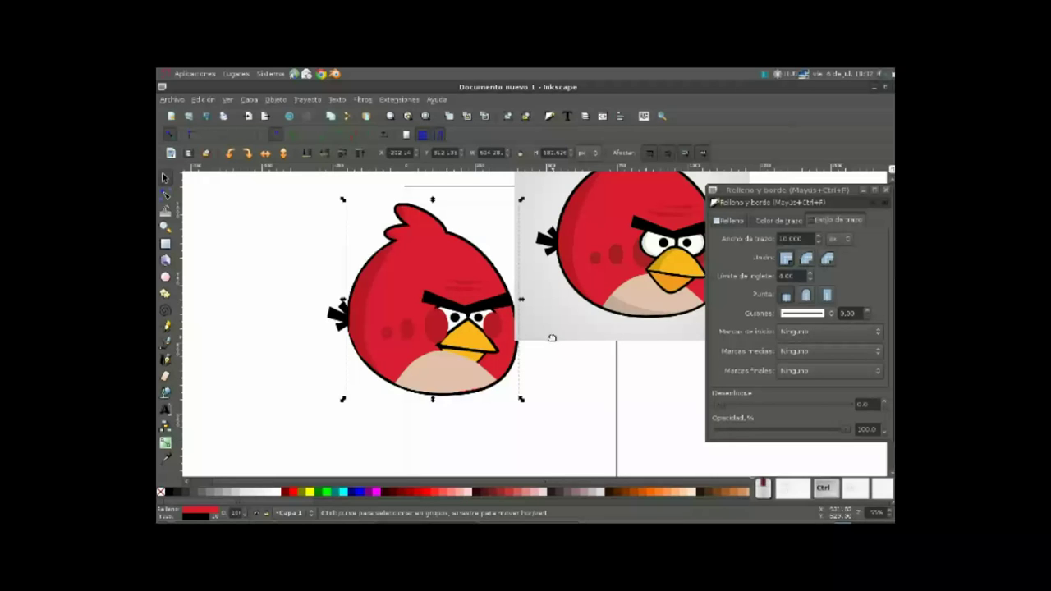
Step: Select both eyes, the black eyebrow and the red cheek patch shapes together
scroll(512, 343, "up", 1, "ctrl")
scroll(319, 346, "up", 1, "ctrl")
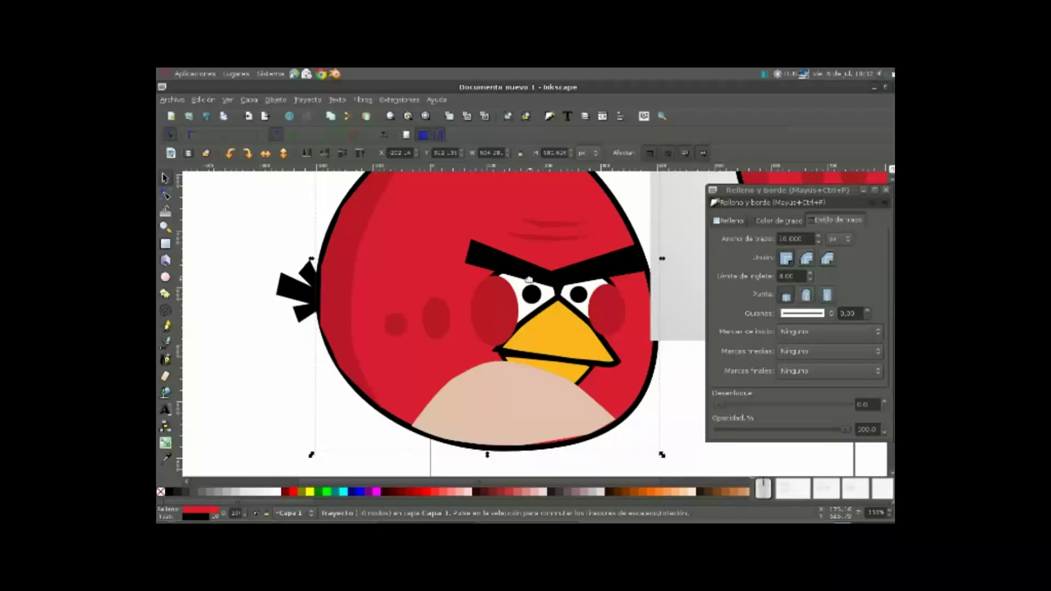
left_click(517, 284)
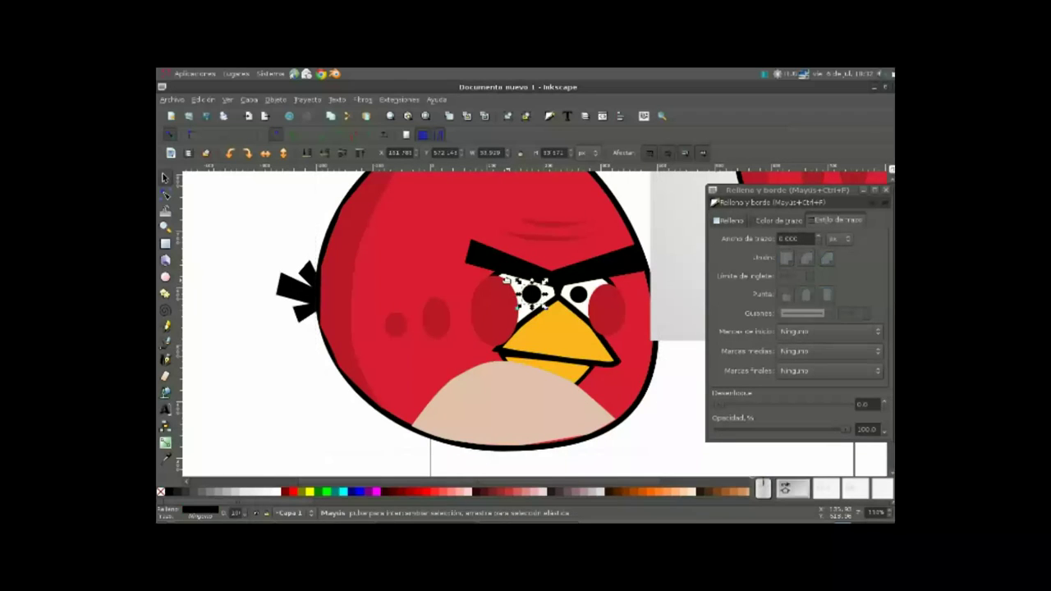
left_click(542, 294, "shift")
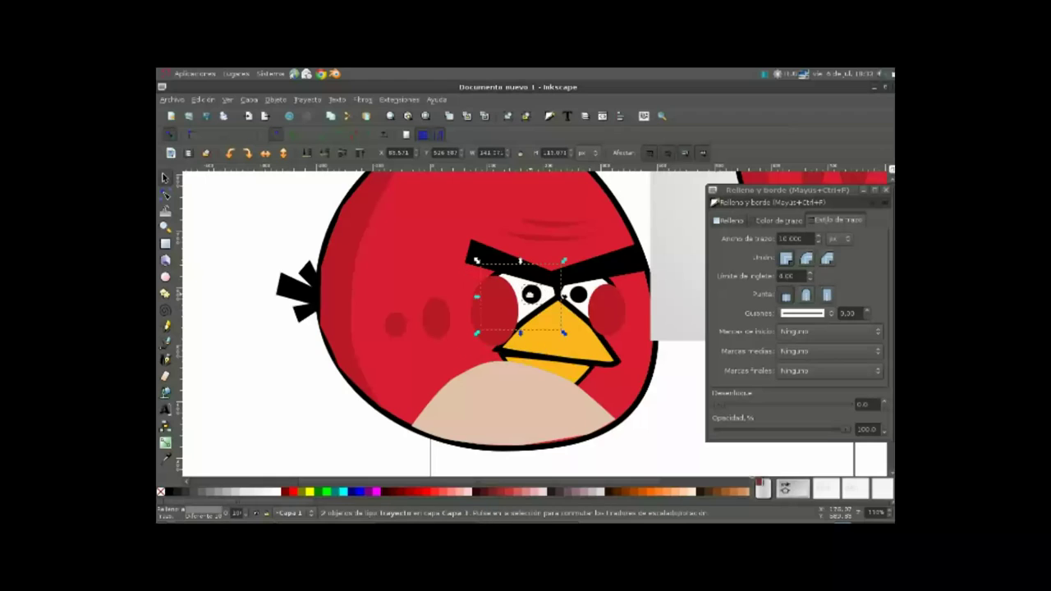
left_click(591, 286, "shift")
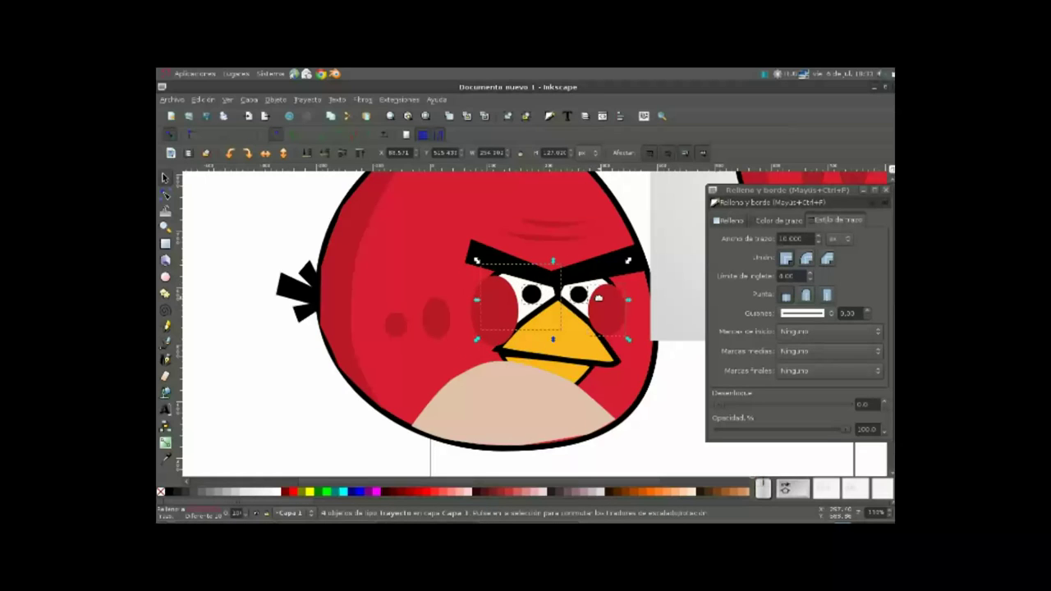
left_click(602, 280, "shift")
scroll(609, 303, "up", 4, "ctrl")
left_click(566, 253, "shift")
scroll(556, 237, "down", 4, "ctrl")
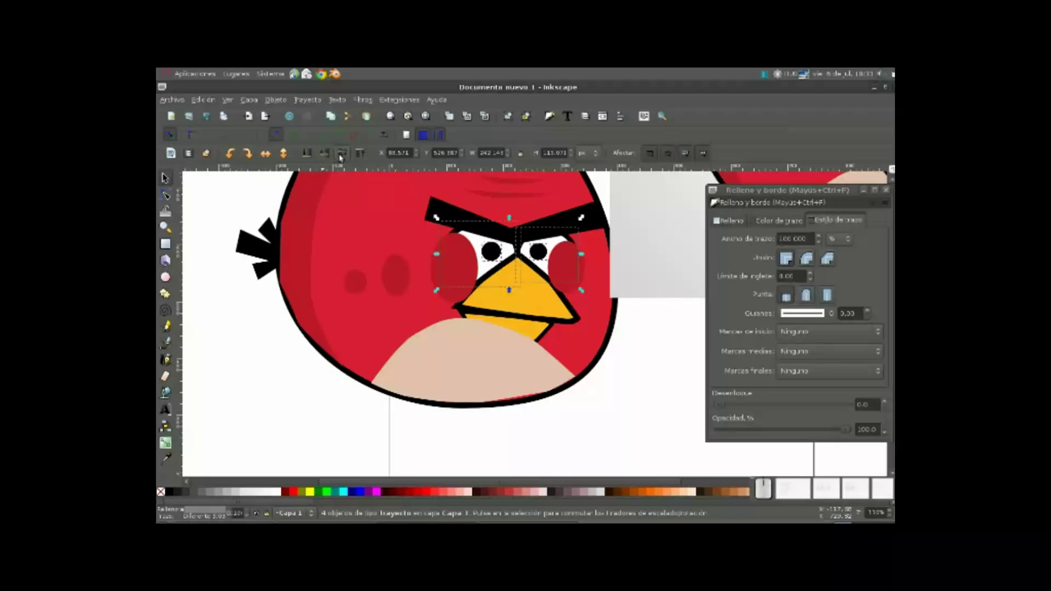
Step: Raise the selected eye shapes three levels so the eye whites sit above the cheeks
left_click(340, 155)
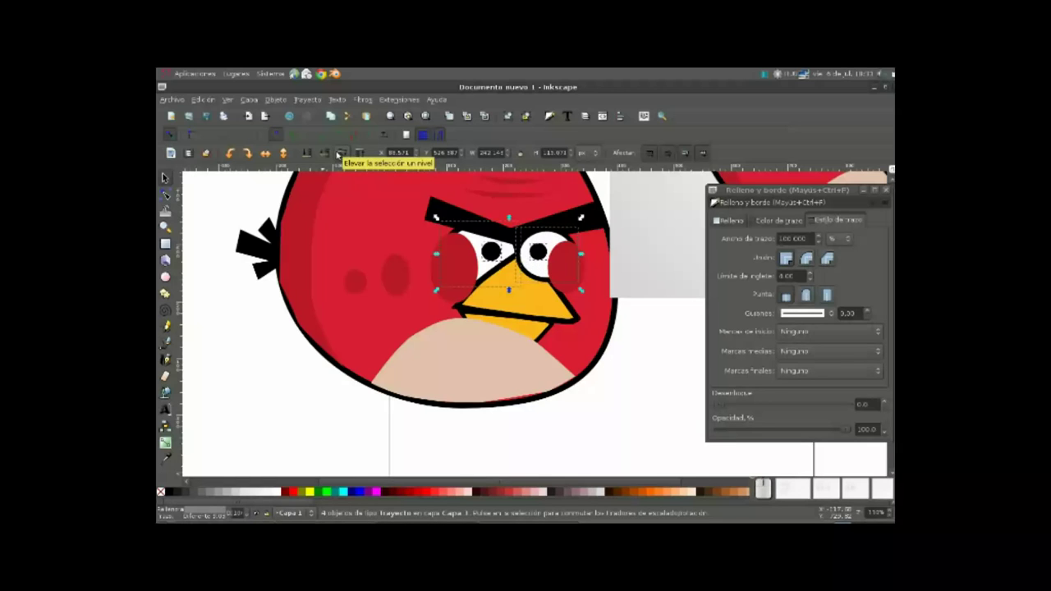
left_click(339, 155)
left_click(340, 155)
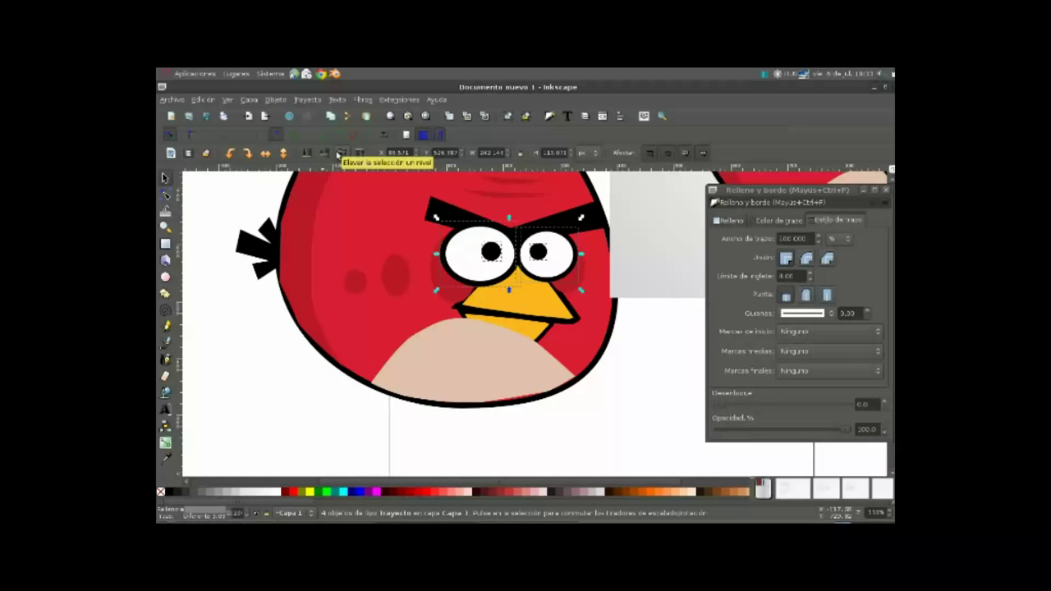
scroll(498, 242, "right", 4)
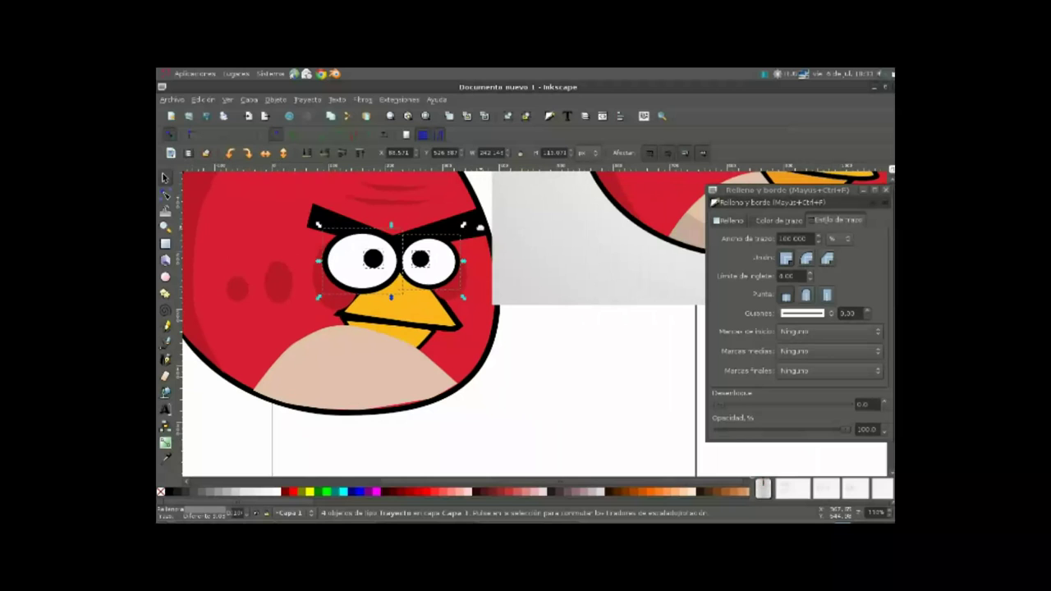
left_click(481, 225)
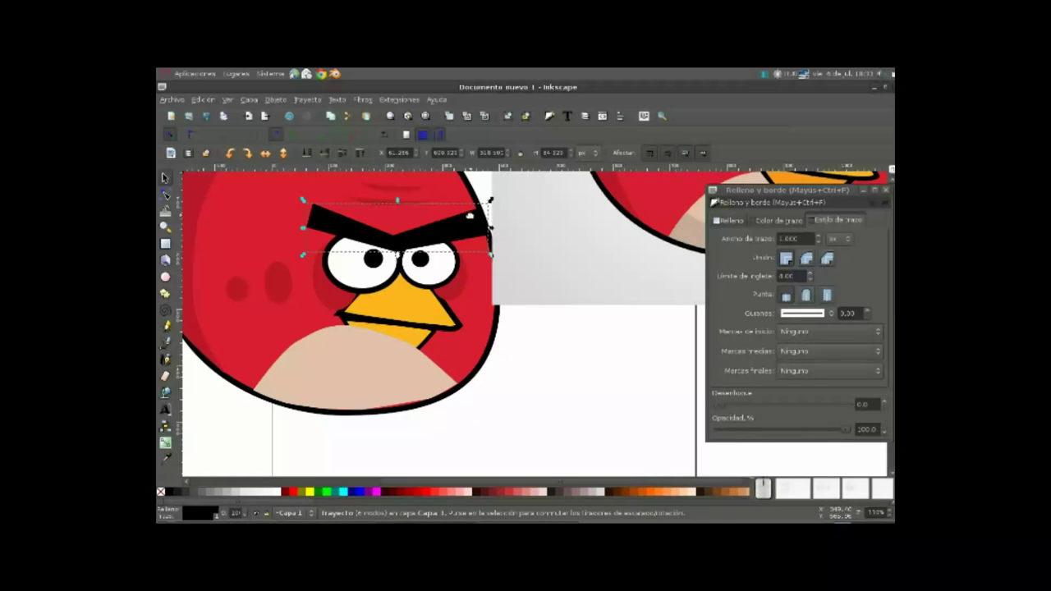
key("minus")
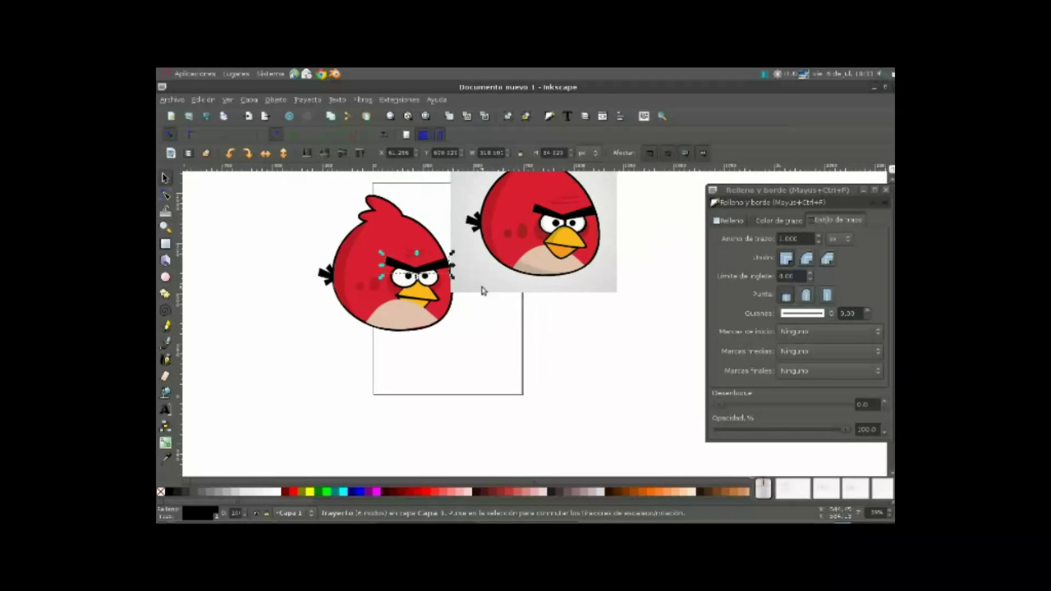
Step: Select the two orange beak shapes and raise them to the top, above the belly
left_click(422, 296)
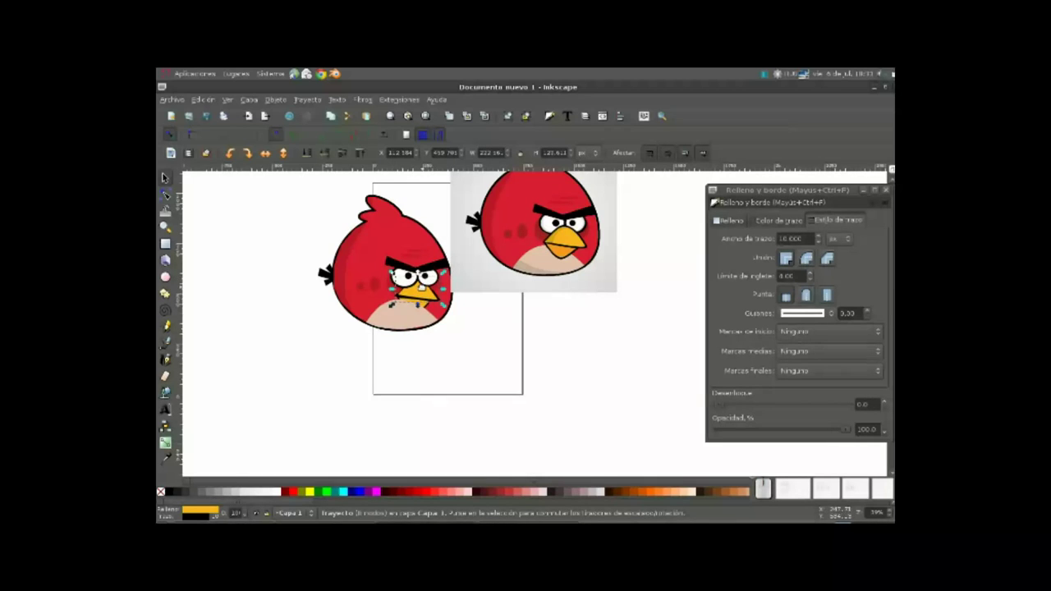
left_click(425, 306, "shift")
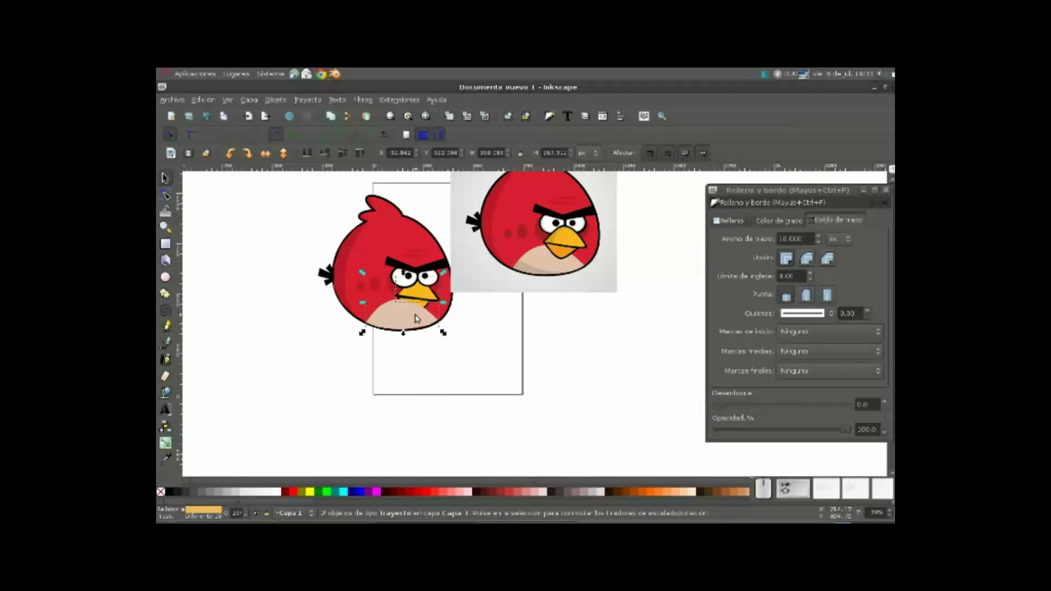
left_click(428, 299)
left_click(425, 293, "shift")
left_click(427, 288)
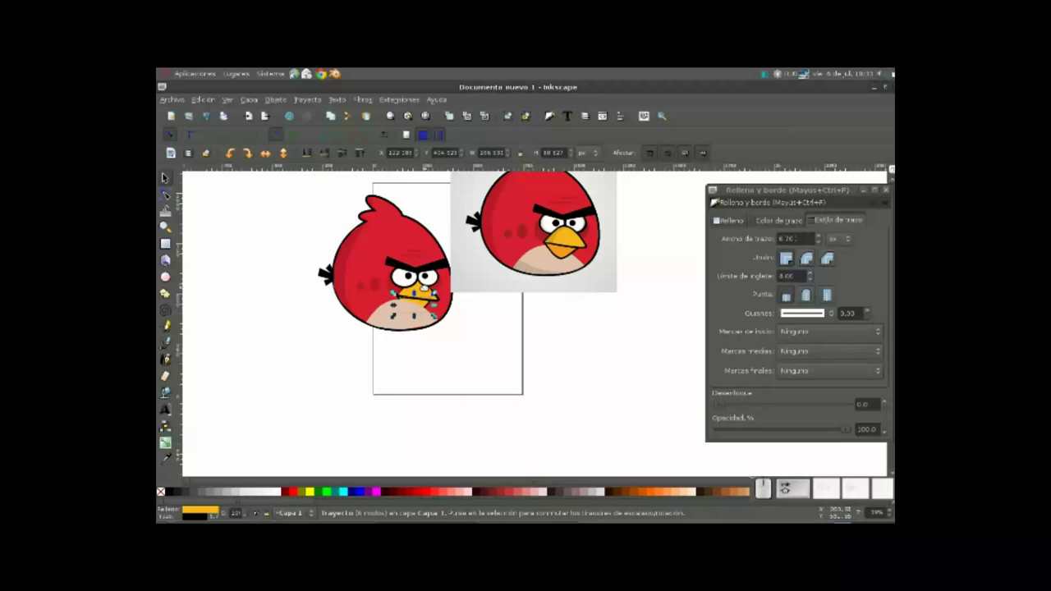
left_click(357, 159)
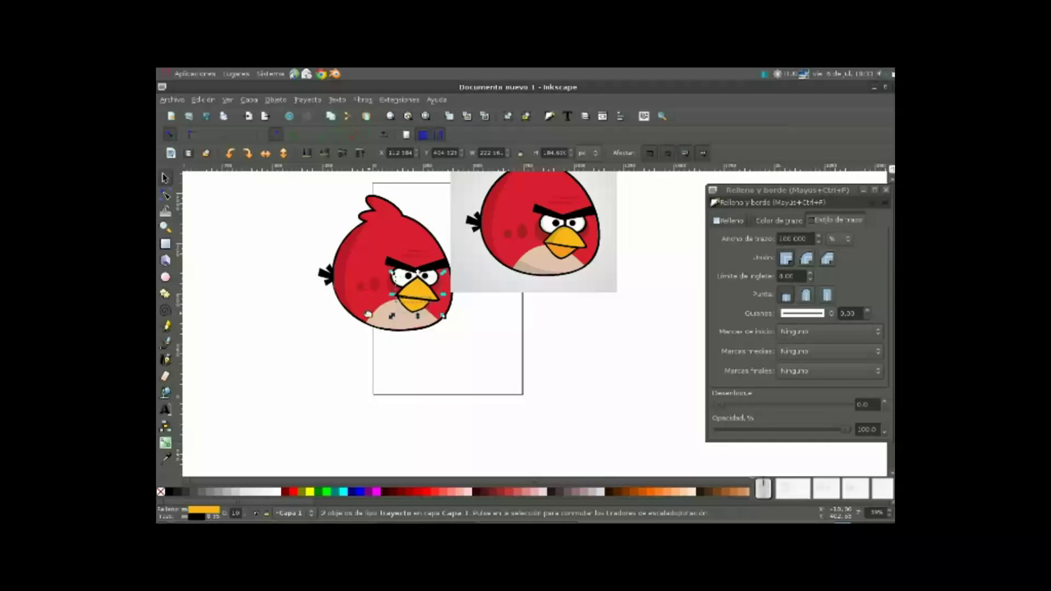
scroll(379, 304, "up", 2)
scroll(379, 304, "up", 2)
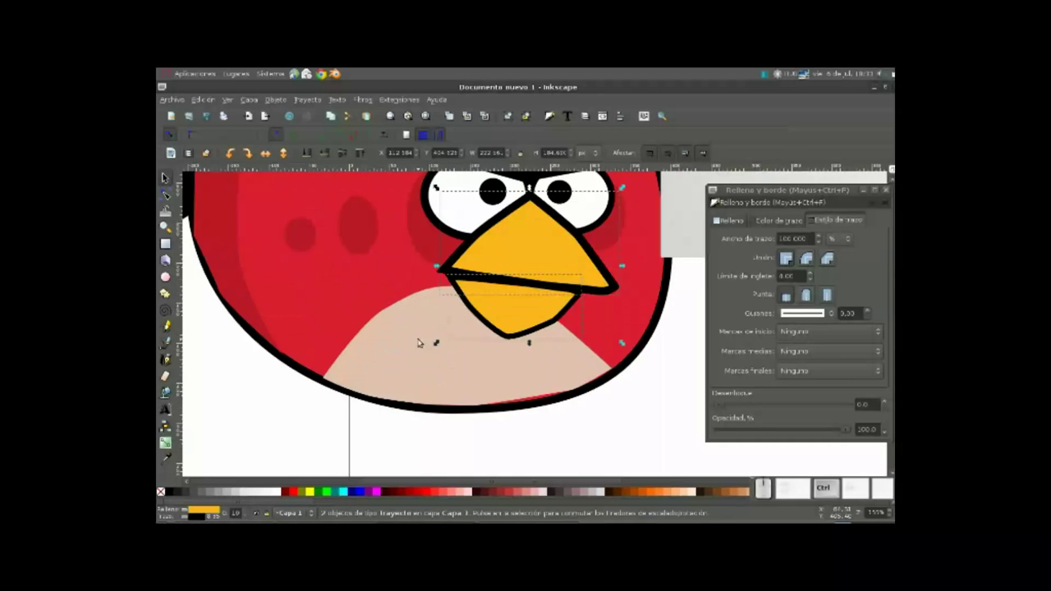
Step: Reshape the beige belly's bottom and bottom-right curve by editing its nodes and handles
left_click(419, 345)
left_click_drag(472, 374, 485, 386)
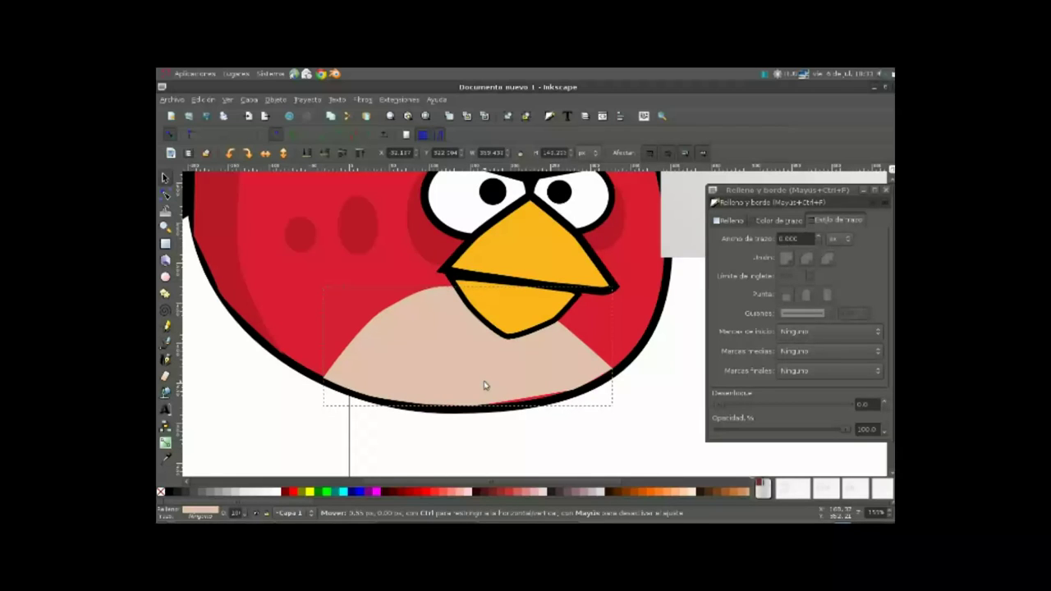
left_click(166, 196)
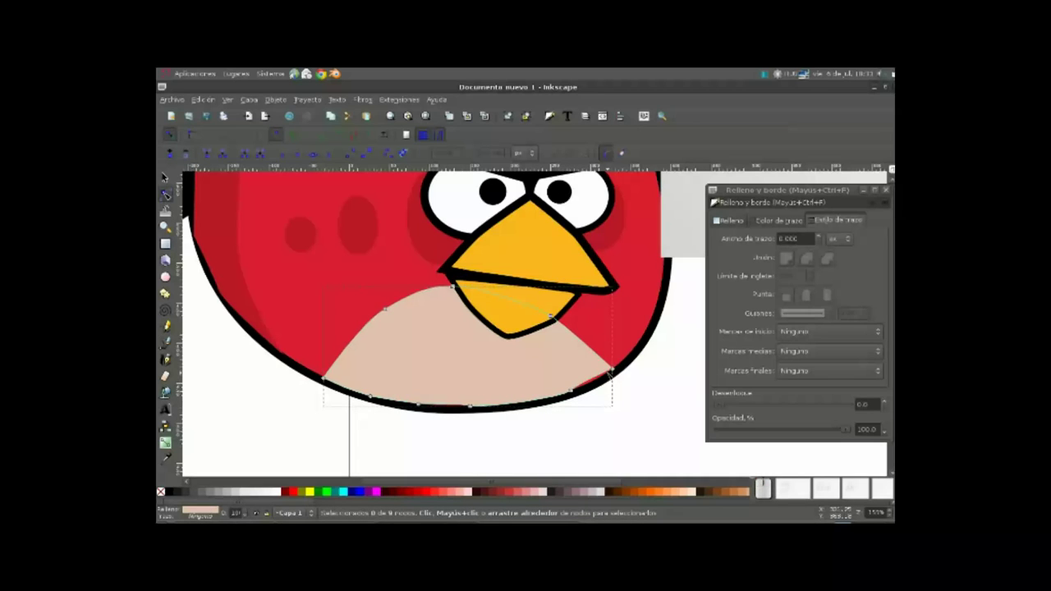
left_click(579, 387)
left_click_drag(579, 388, 610, 373)
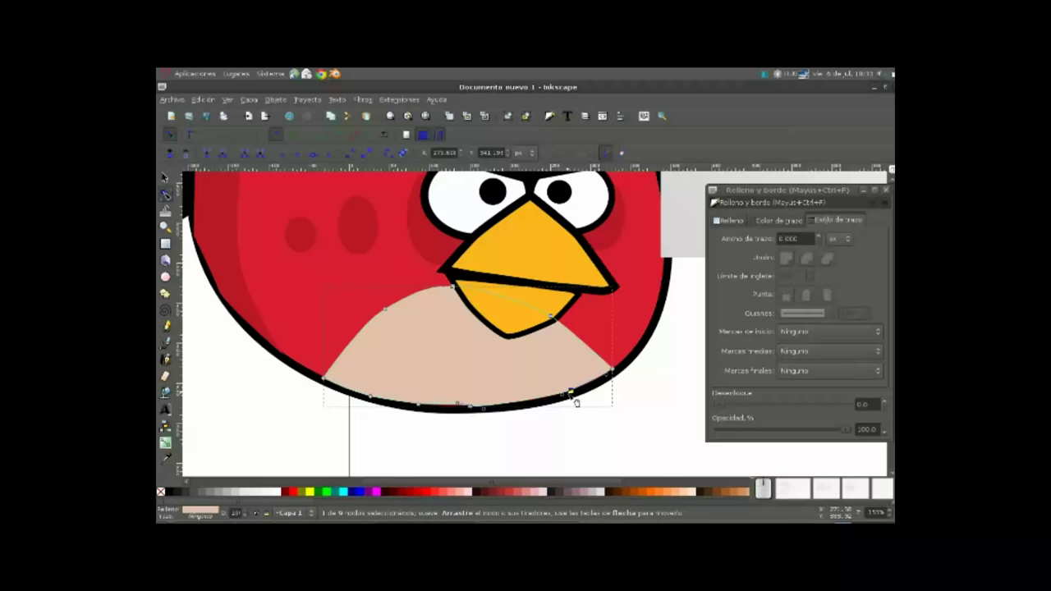
left_click(581, 399)
left_click_drag(470, 414, 461, 417)
left_click_drag(567, 397, 564, 400)
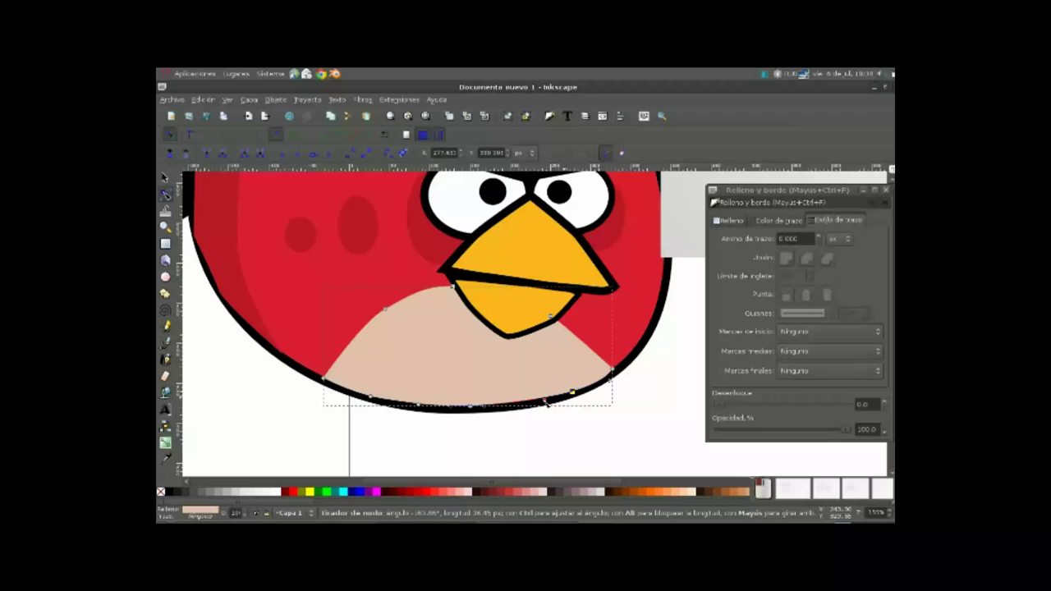
left_click_drag(564, 400, 536, 408)
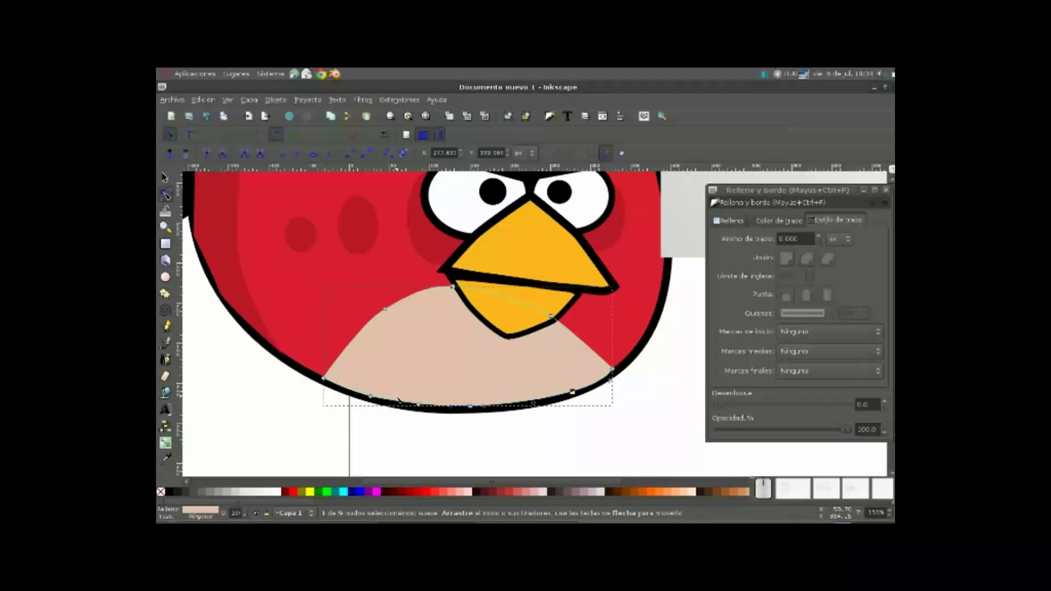
scroll(320, 406, "down", 2, "ctrl")
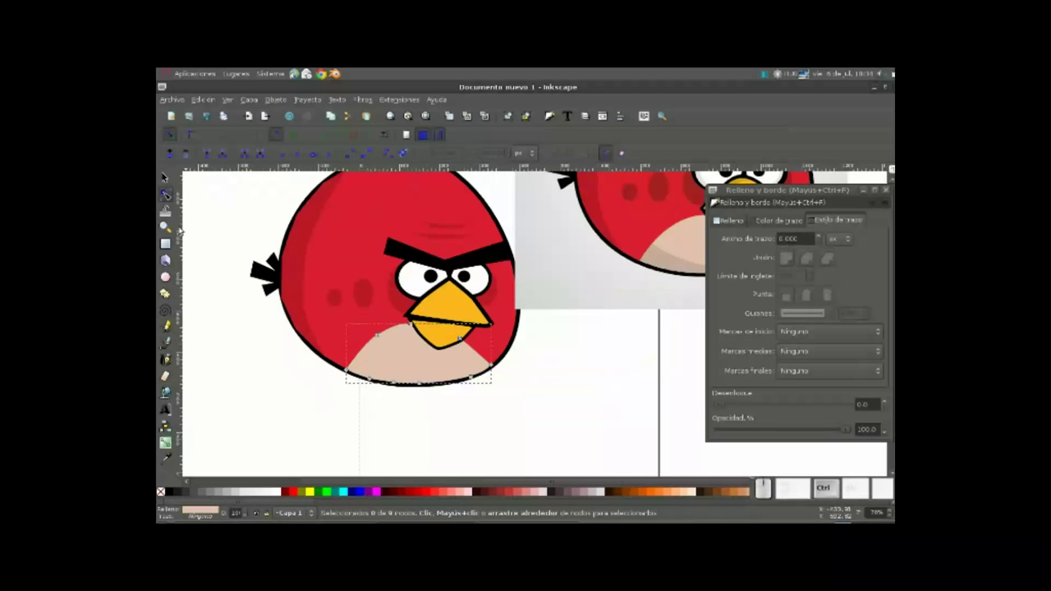
key("s")
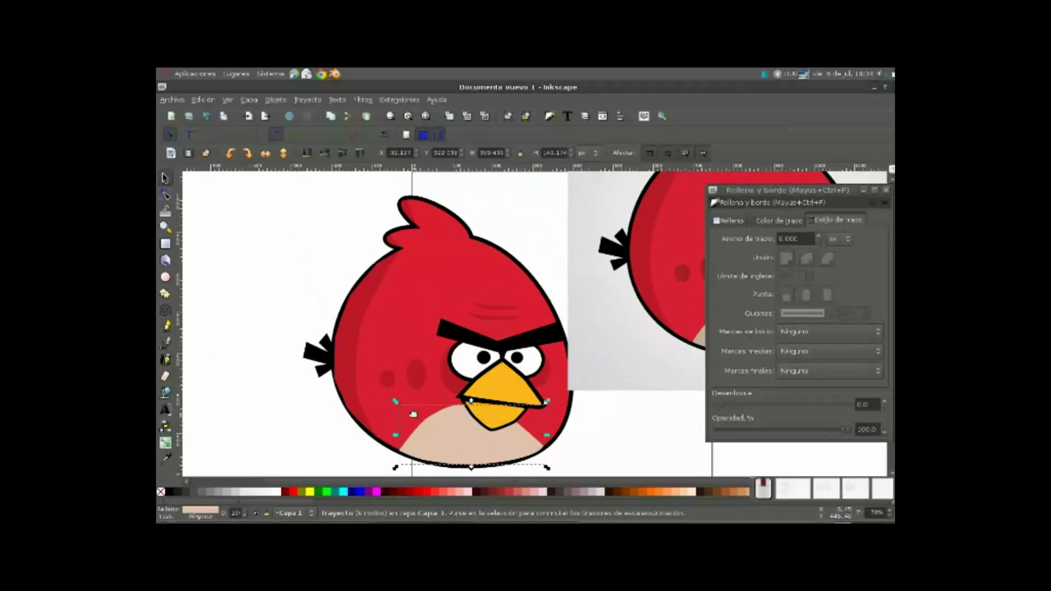
Step: Nudge a node at the top of the red body's left shading curve
scroll(417, 274, "up", 4, "ctrl")
scroll(411, 271, "down", 2, "ctrl")
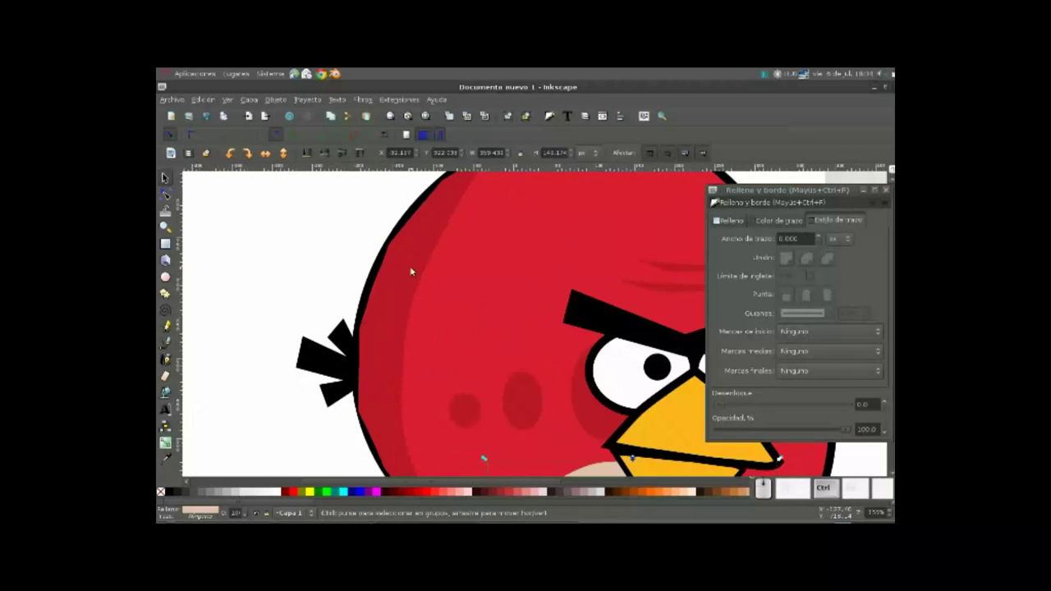
left_click(401, 263)
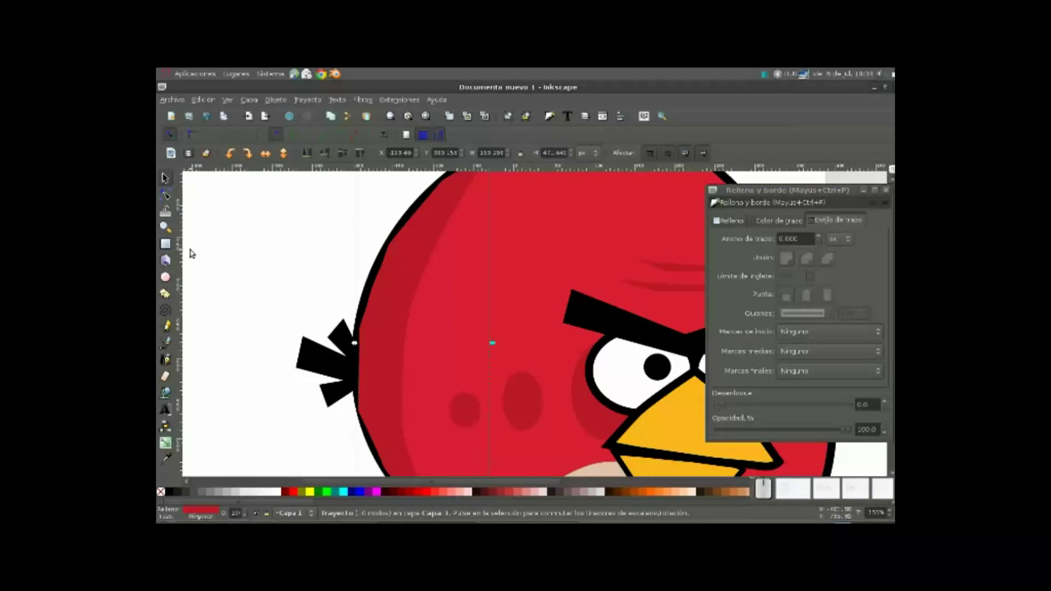
left_click(165, 197)
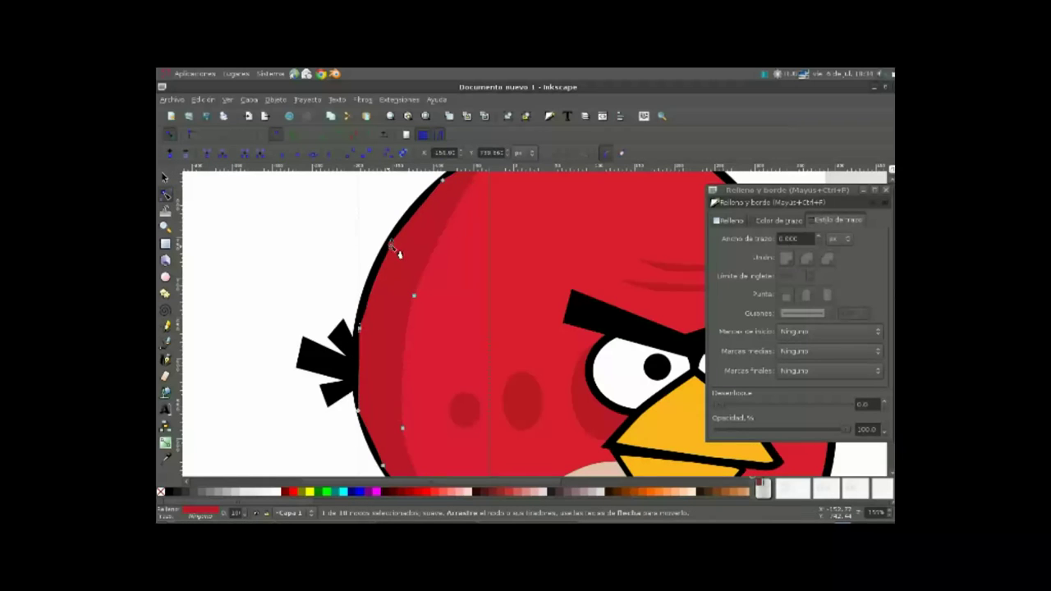
left_click(393, 245)
scroll(498, 240, "up", 2)
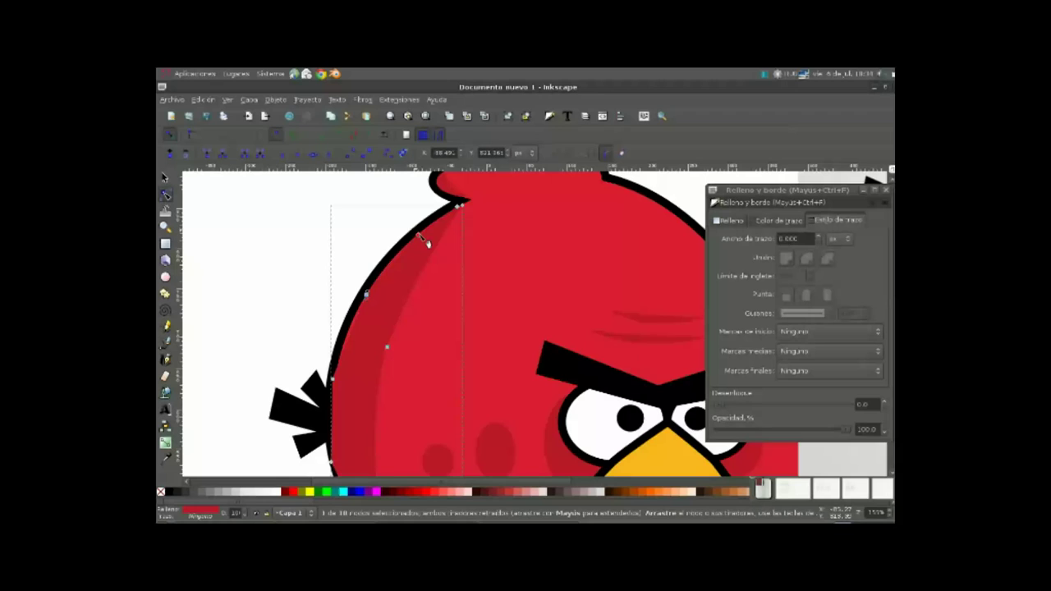
left_click_drag(425, 242, 421, 238)
left_click(335, 378)
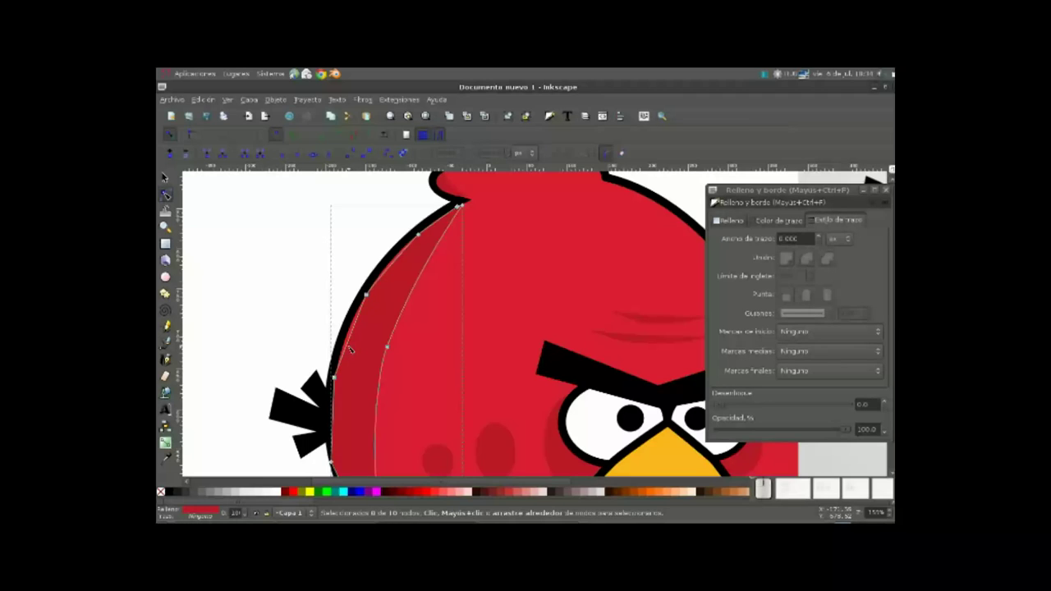
key("Escape")
Step: Reshape the shading path's lower curve and pull its left edge up to match the outline
scroll(370, 312, "down", 4)
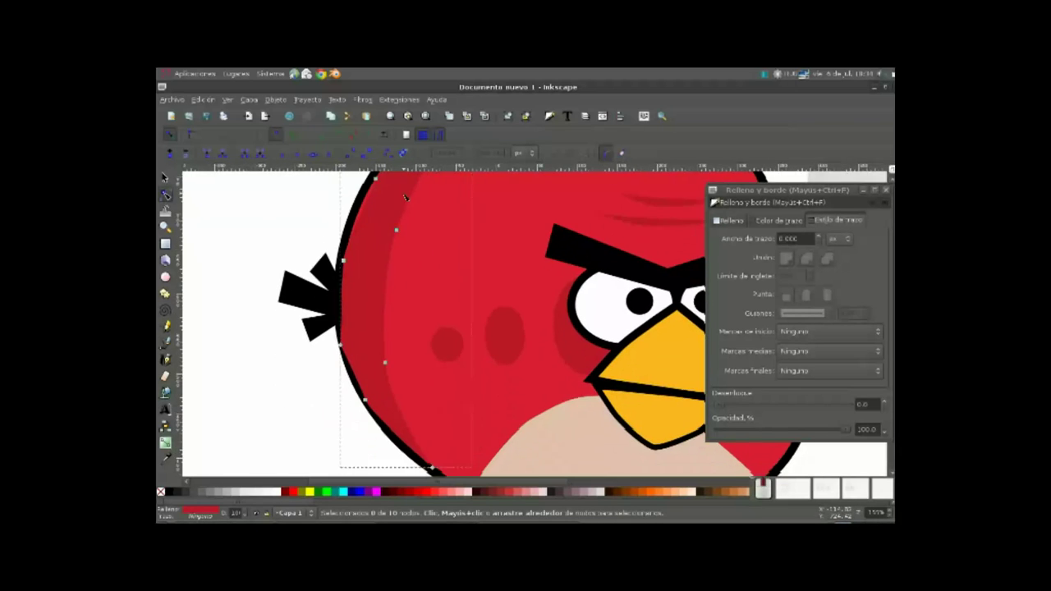
left_click(350, 349)
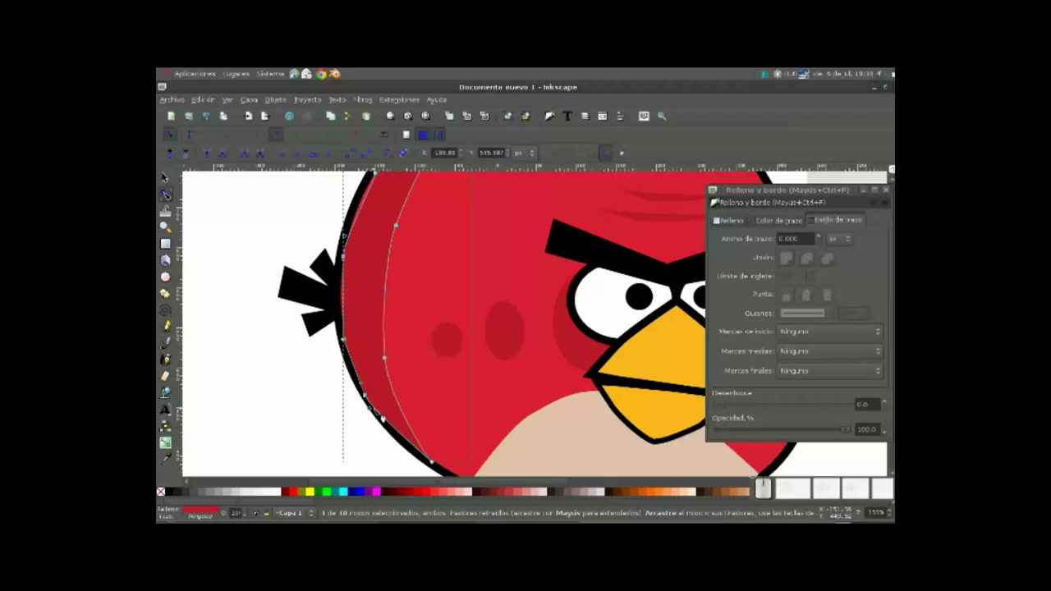
mouse_move(370, 396)
left_mouse_down()
mouse_move(377, 410)
mouse_move(374, 401)
left_mouse_up()
left_click(344, 342)
left_click(345, 340)
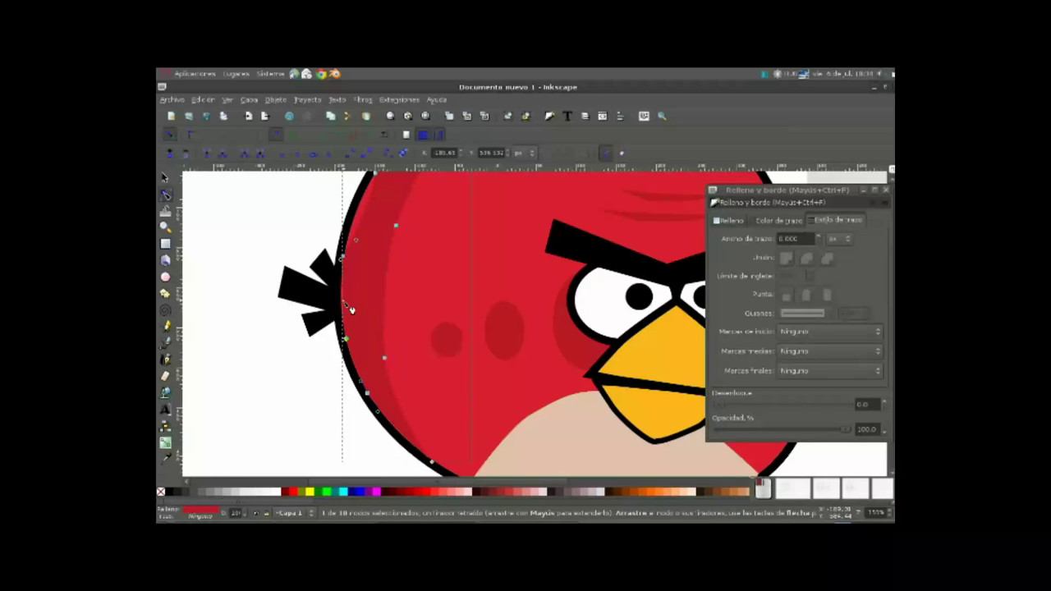
scroll(380, 280, "up", 2)
left_click(341, 318)
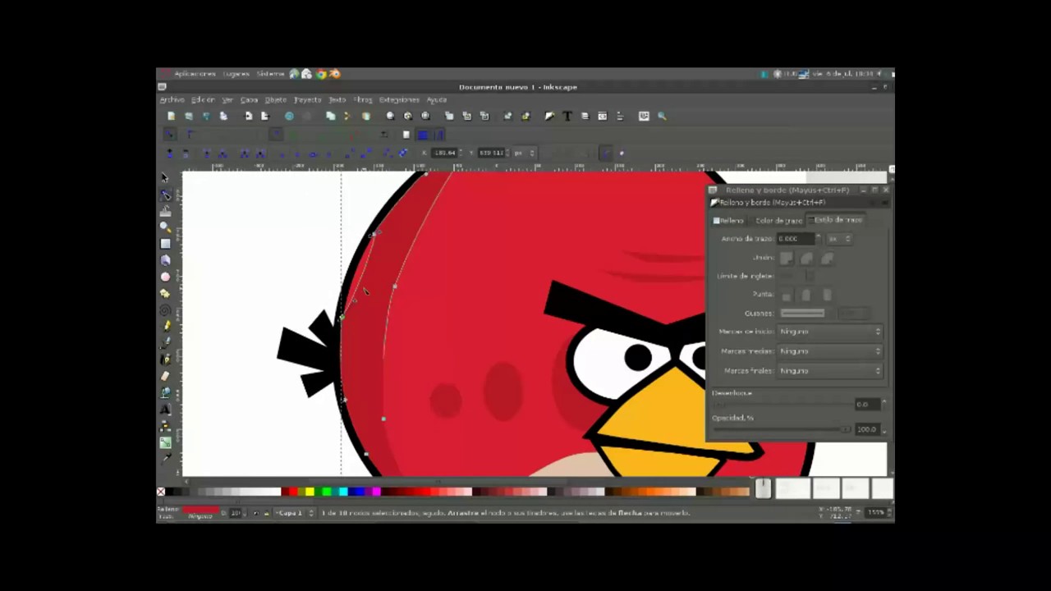
left_click_drag(356, 304, 354, 257)
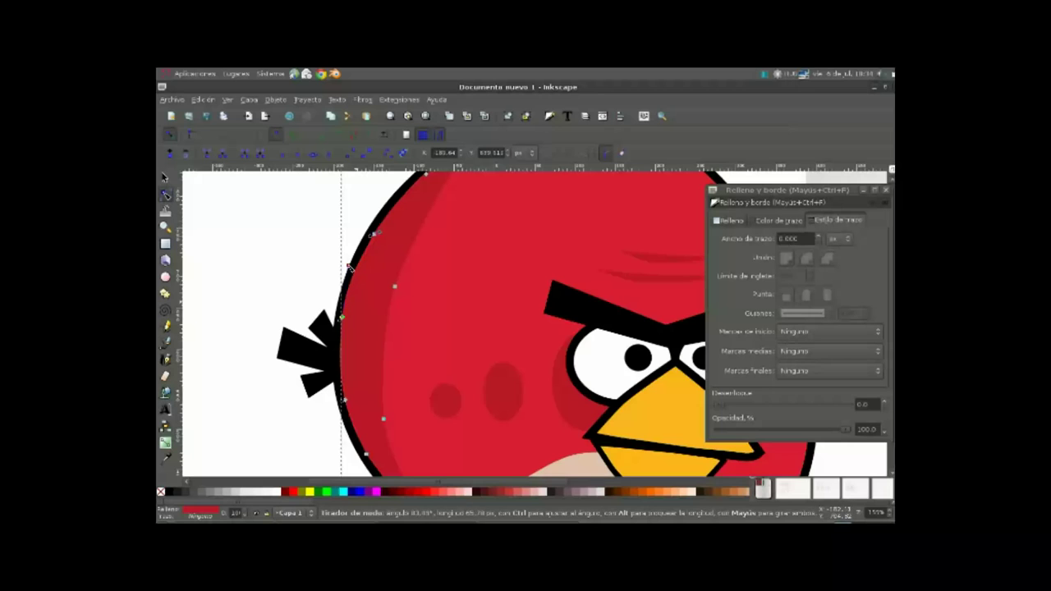
scroll(355, 257, "down", 1, "ctrl")
scroll(361, 267, "down", 1, "ctrl")
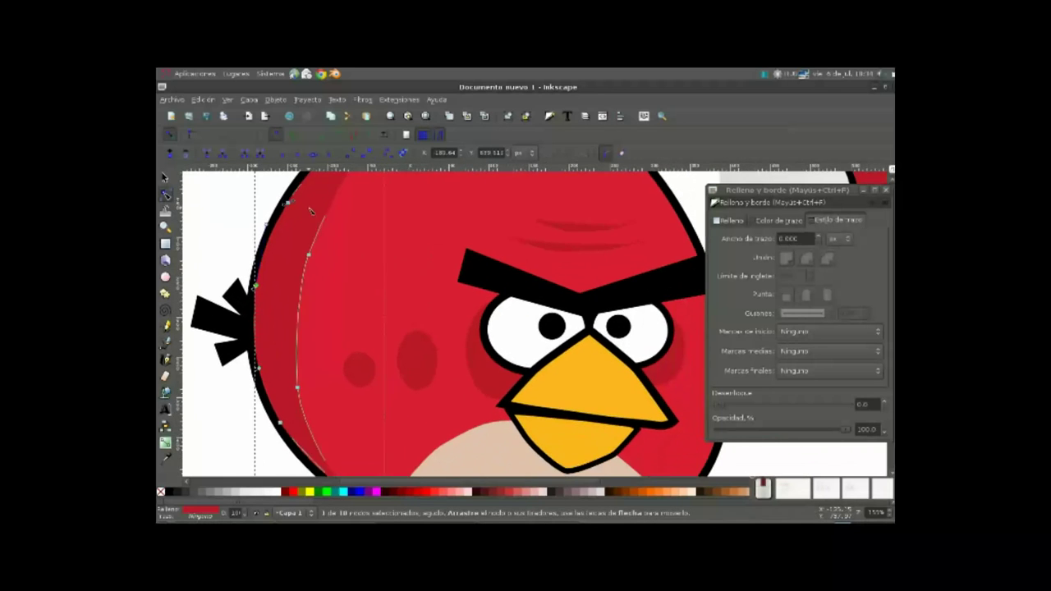
scroll(382, 288, "down", 1, "ctrl")
left_click(505, 366)
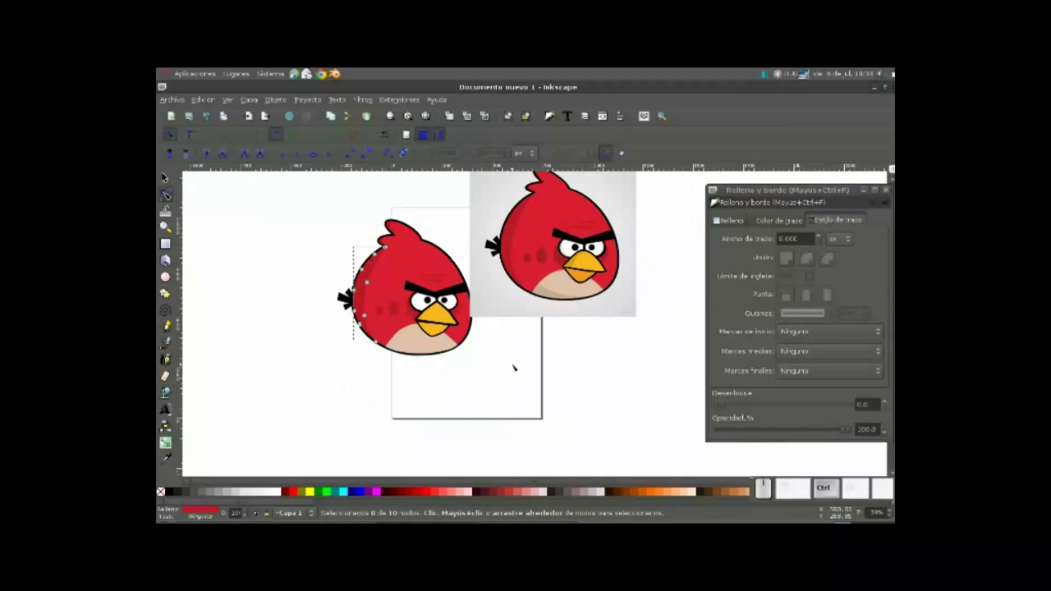
Step: Delete the reference bird image, close the Fill and Stroke panel, and centre the traced bird
left_click(165, 177)
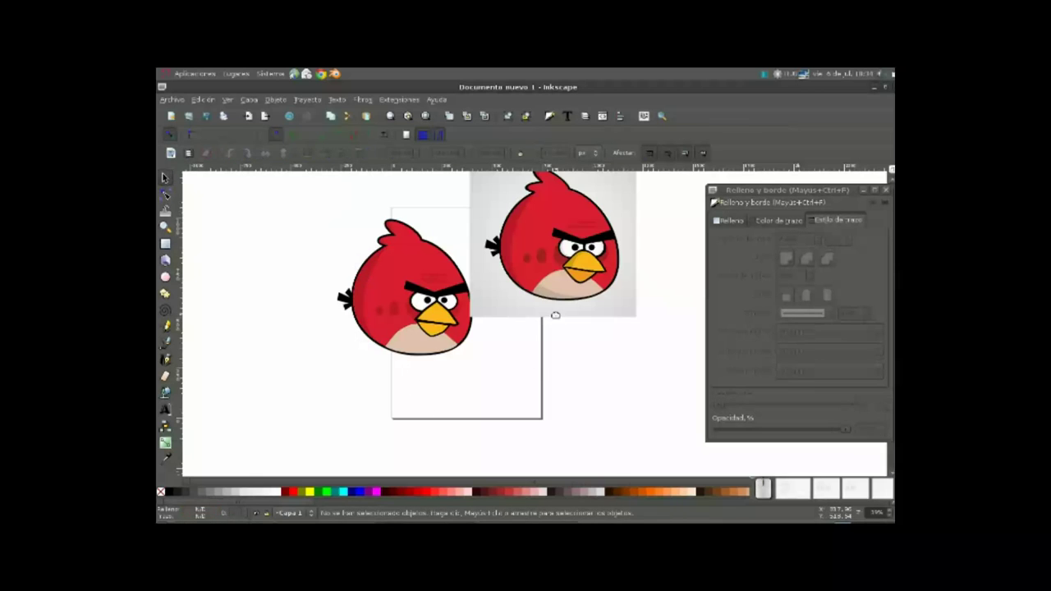
left_click_drag(545, 264, 635, 305)
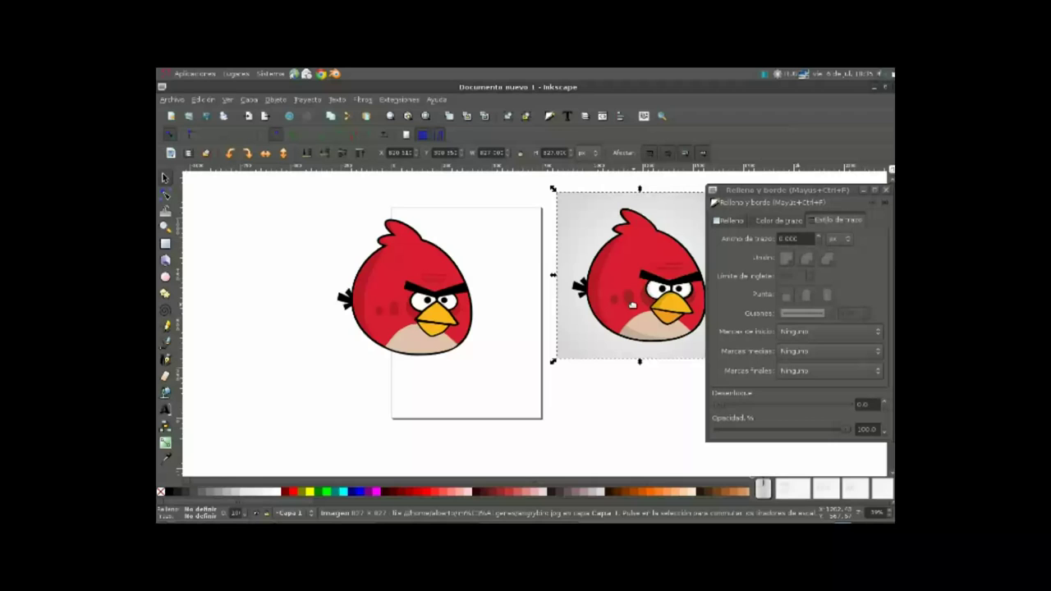
key("Delete")
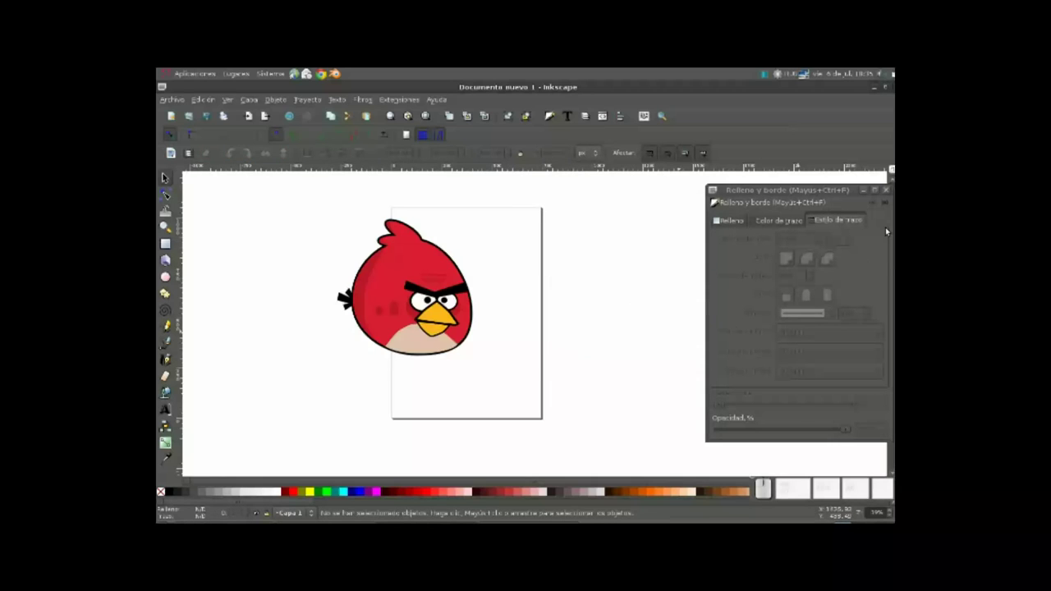
left_click(886, 203)
left_click_drag(460, 371, 567, 356)
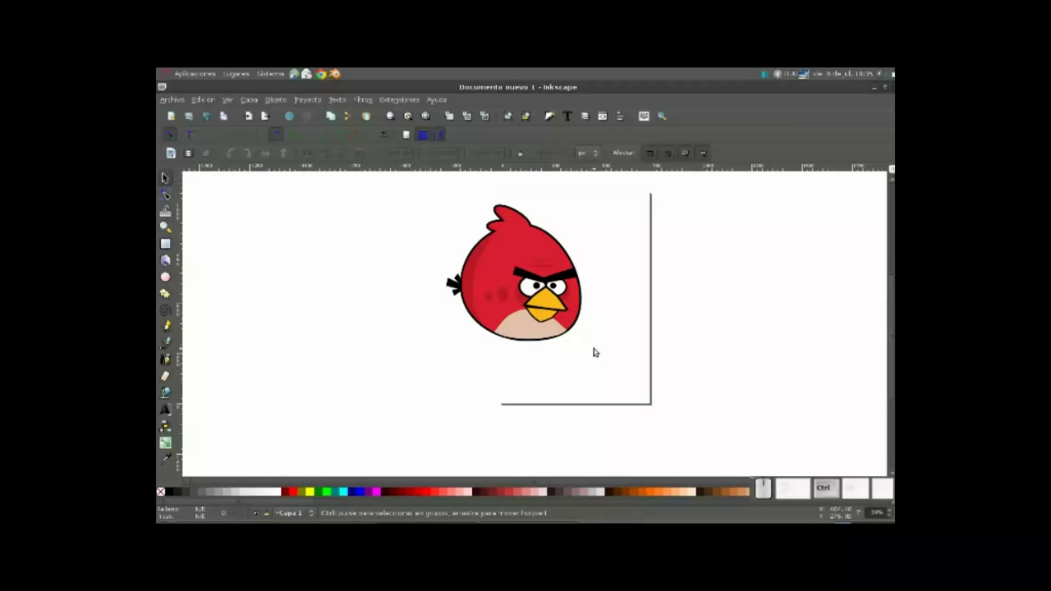
key("ctrl+s")
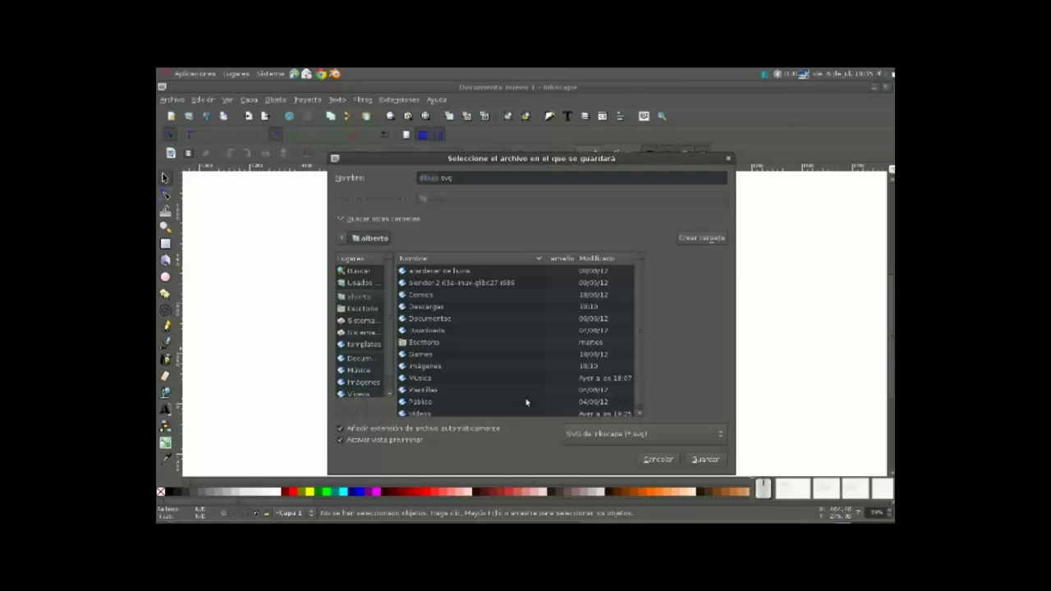
Step: Try the system drive as save location, enter the password, then cancel the mount prompt
left_click(362, 331)
type("*******")
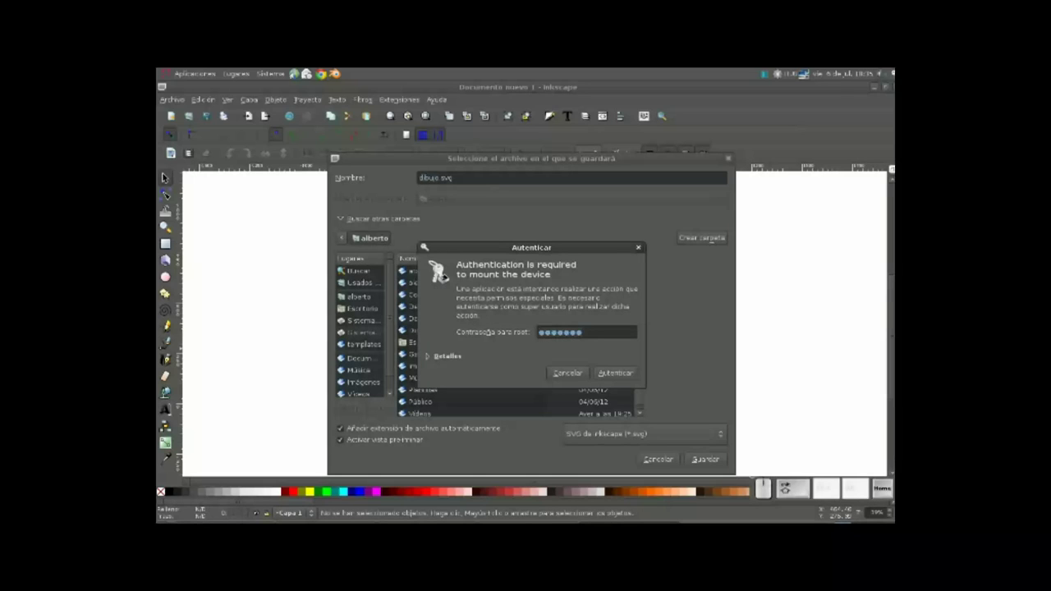
left_click(570, 374)
left_click(653, 355)
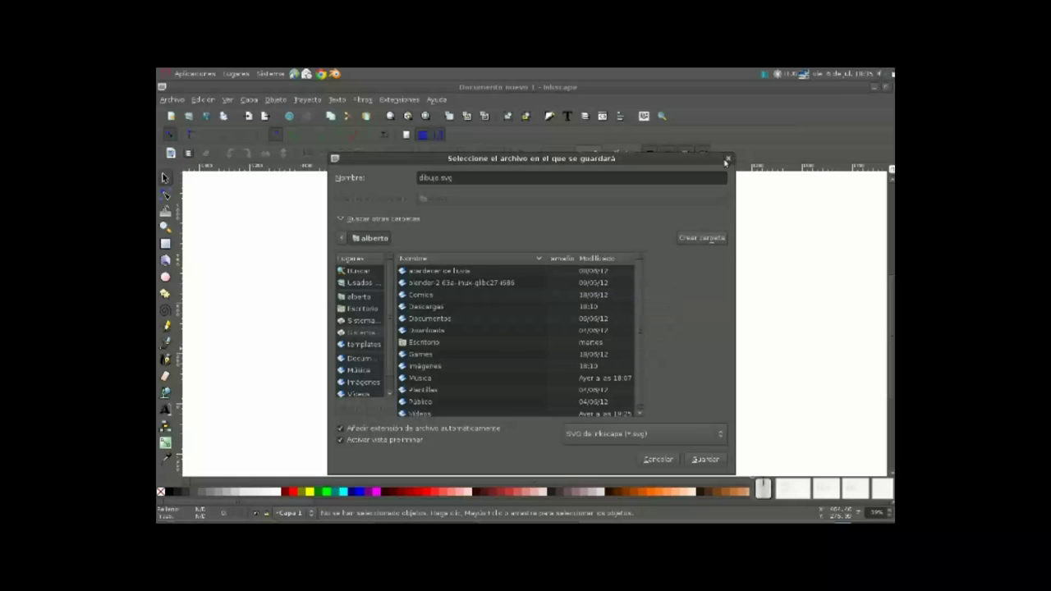
Step: Save the drawing as 'angrybird' in the Imágenes folder
scroll(366, 362, "down", 1)
left_click(363, 368)
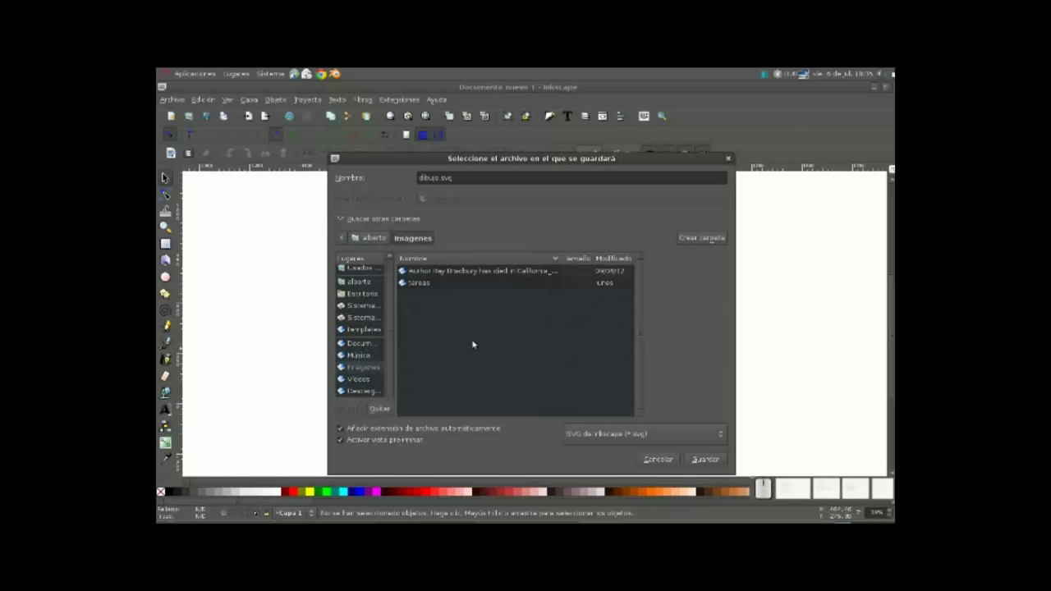
double_click(427, 178)
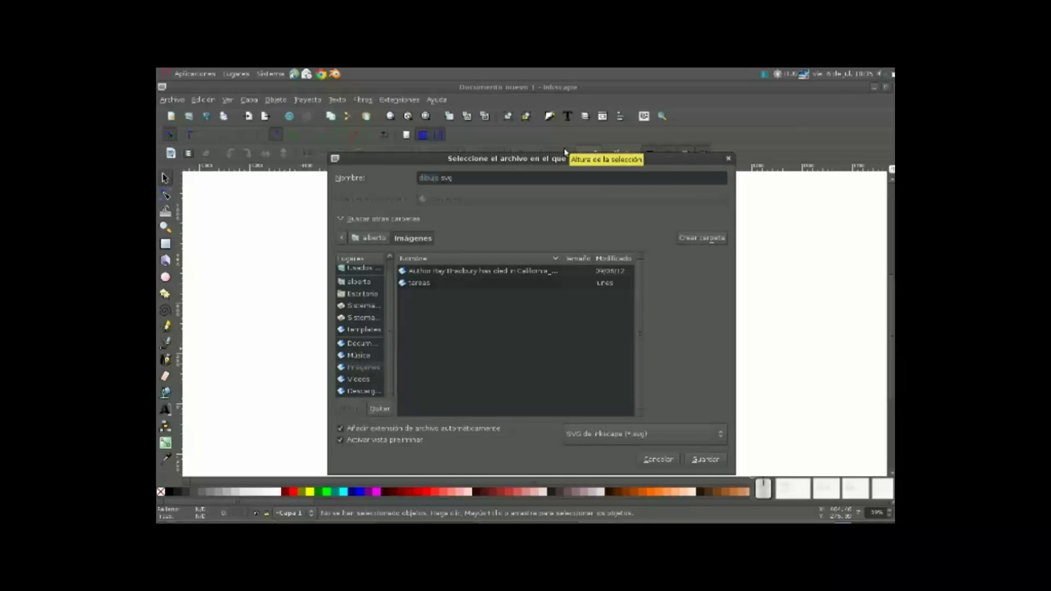
type("angrybird")
key("Return")
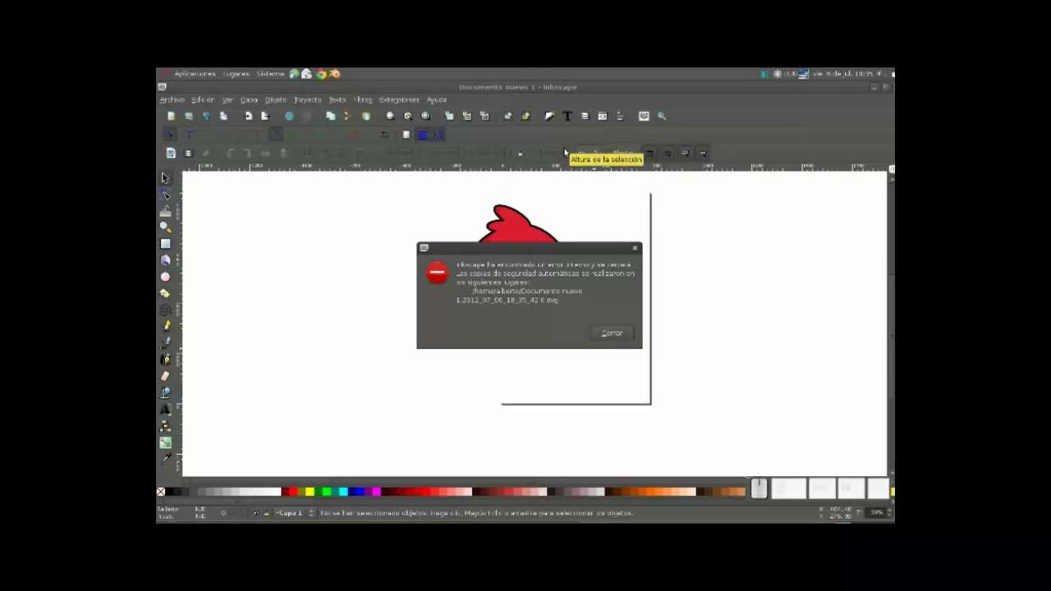
Step: Close the internal-error dialog so Inkscape quits, then open the applications list
key("Return")
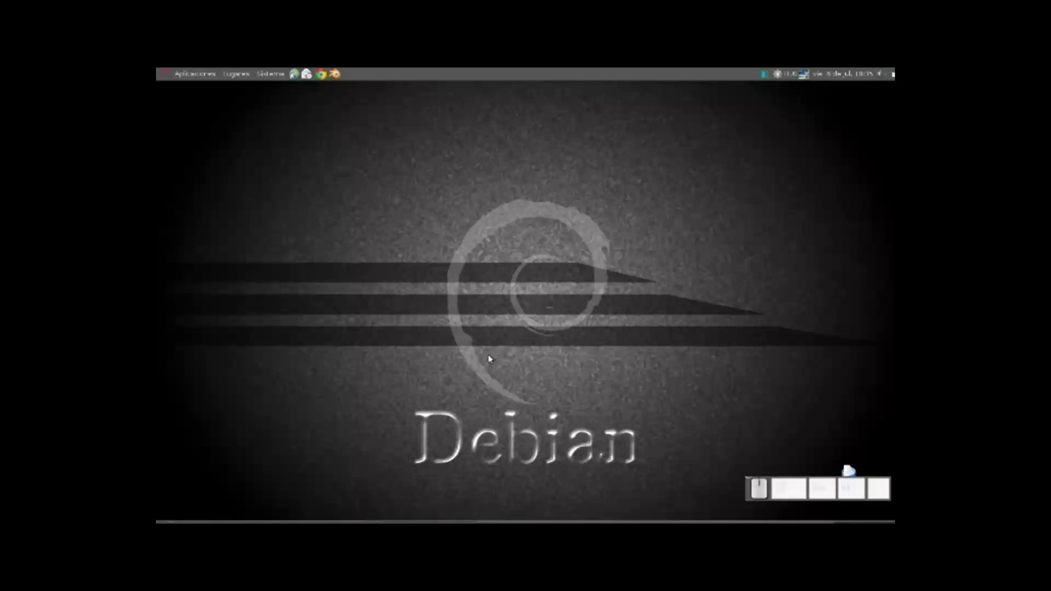
left_click(190, 74)
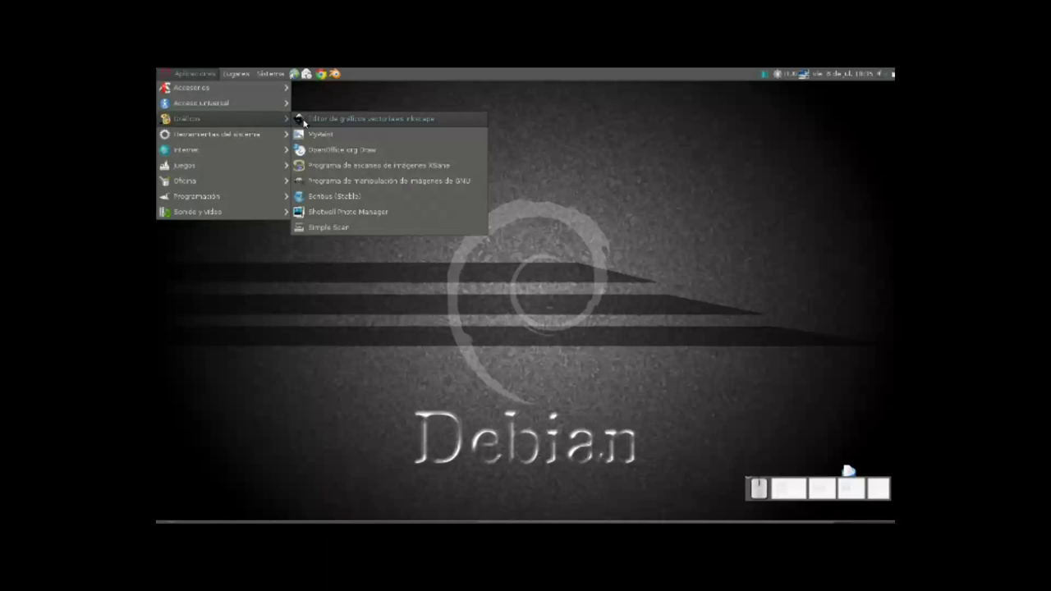
left_click(386, 150)
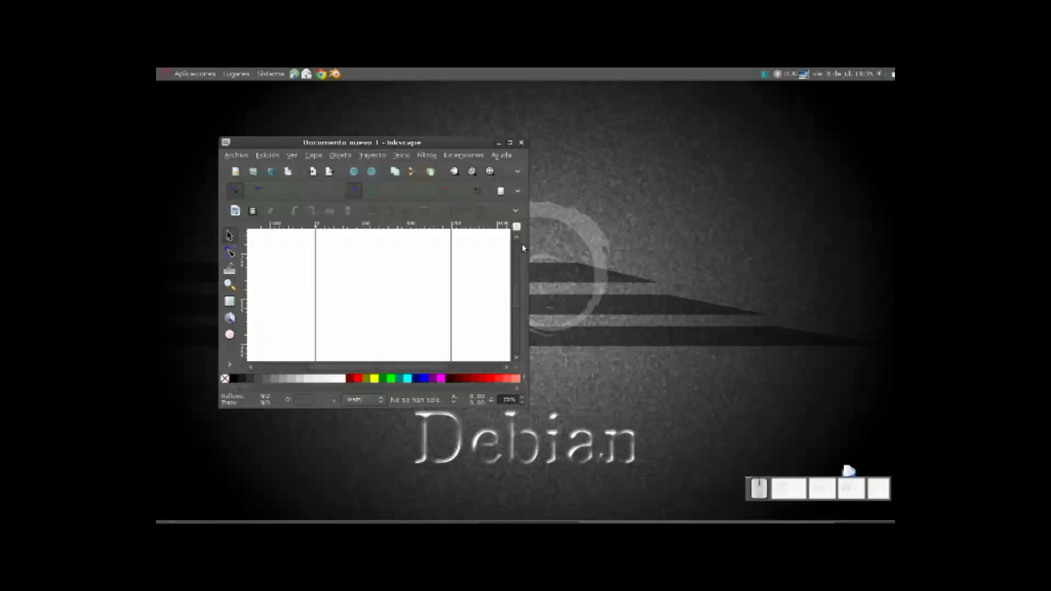
left_click(511, 145)
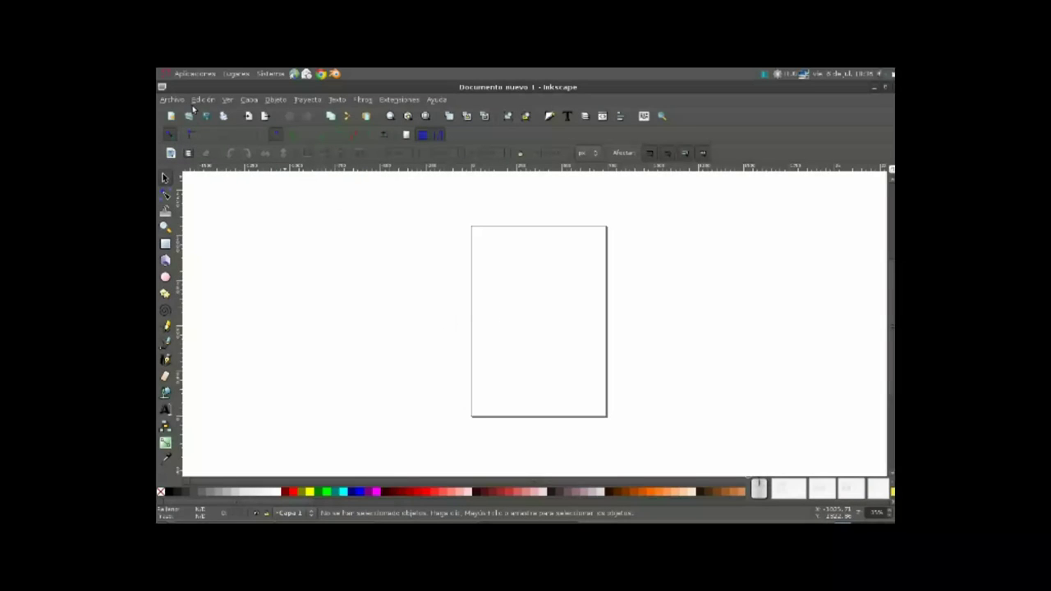
left_click(172, 99)
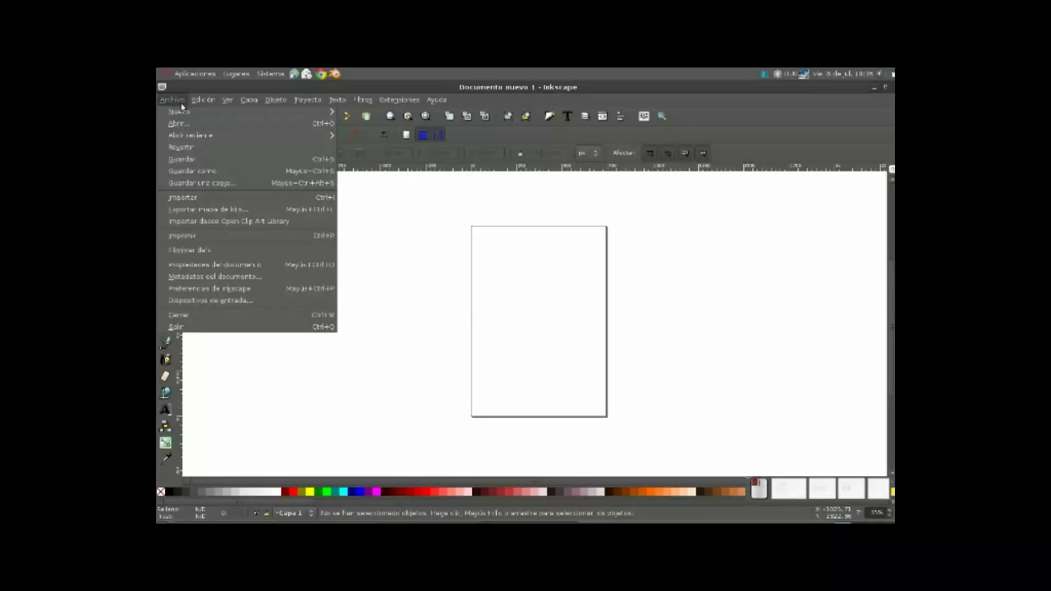
mouse_move(191, 135)
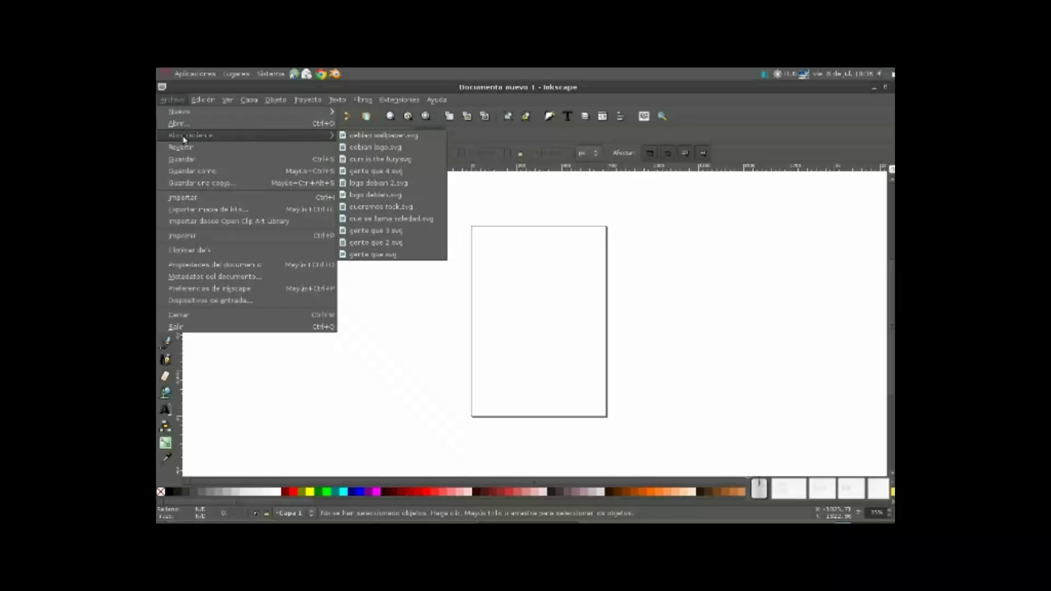
left_click(453, 376)
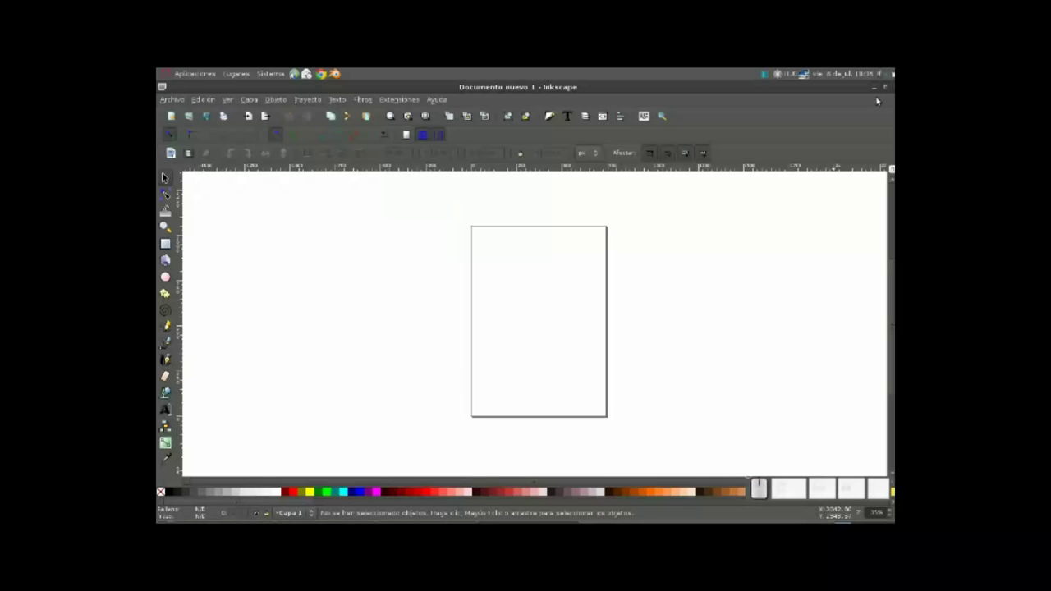
left_click(850, 485)
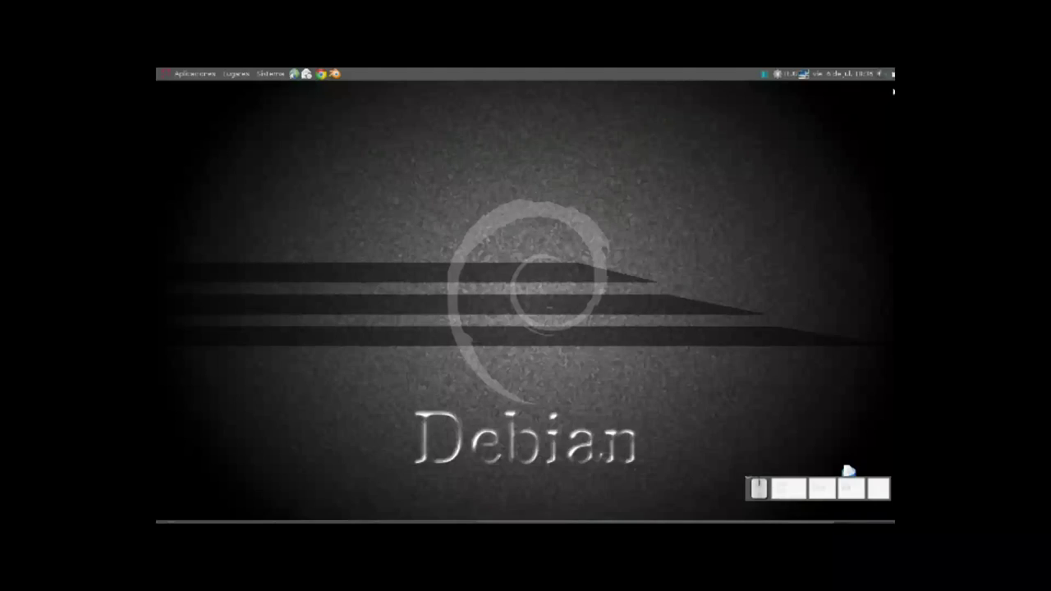